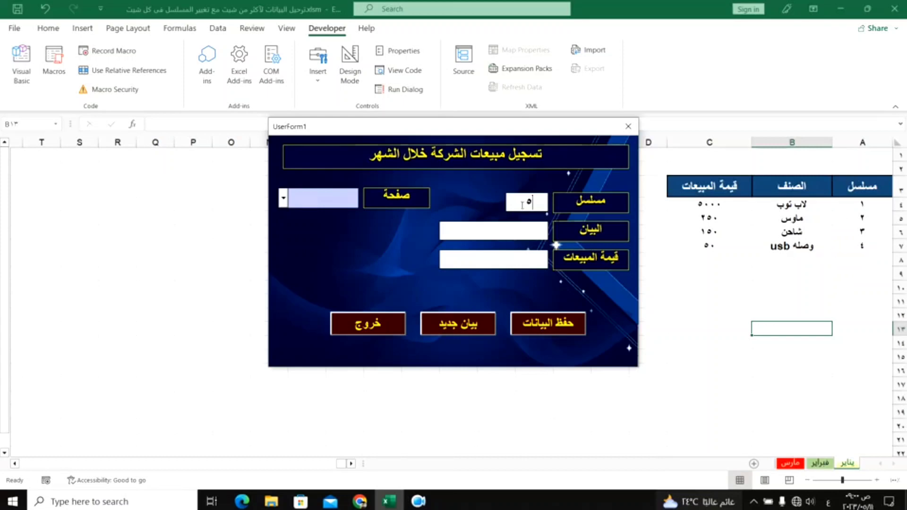
Save the entry أسكرينة with value 100 to the يناير sheet, then target the فبراير sheet
click(512, 233)
text(أسك)
text(رينة)
click(545, 325)
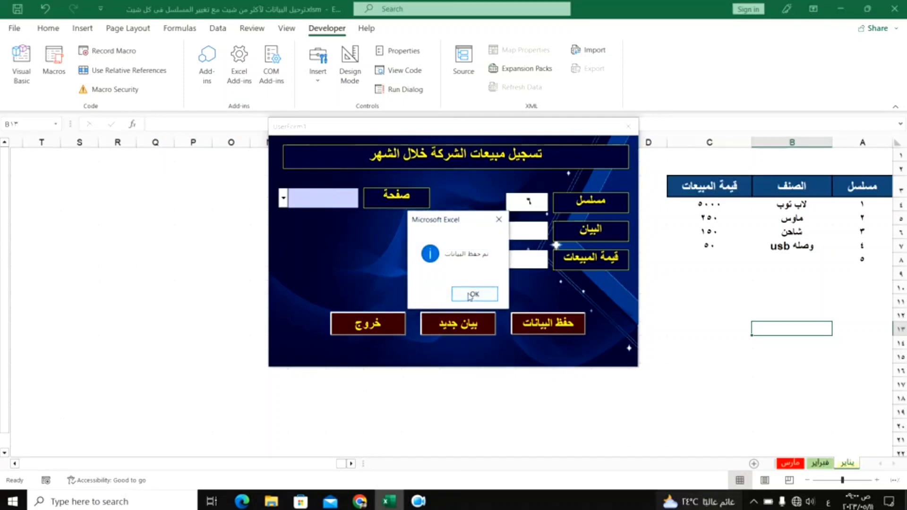
click(470, 296)
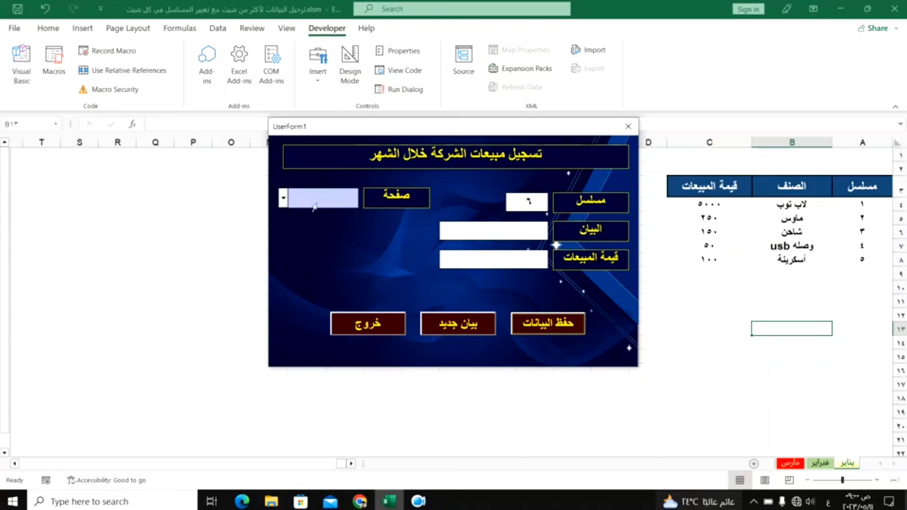
click(284, 200)
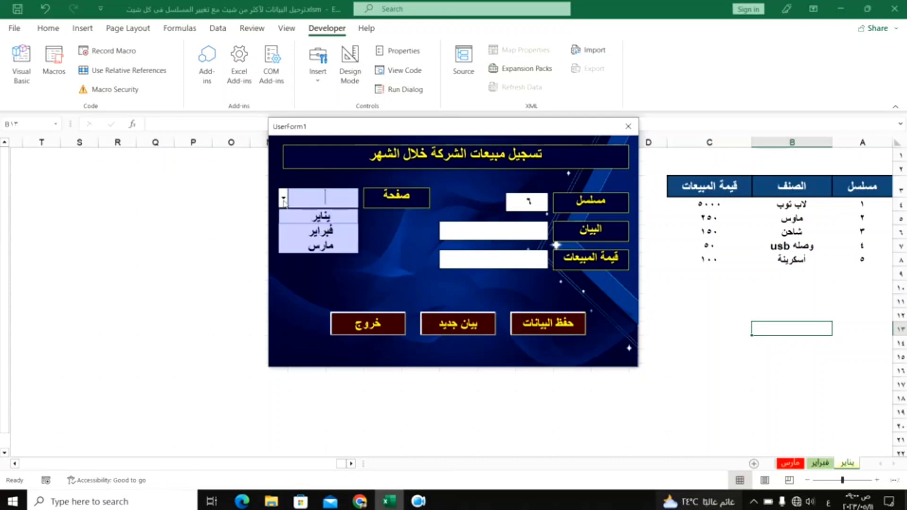
click(303, 231)
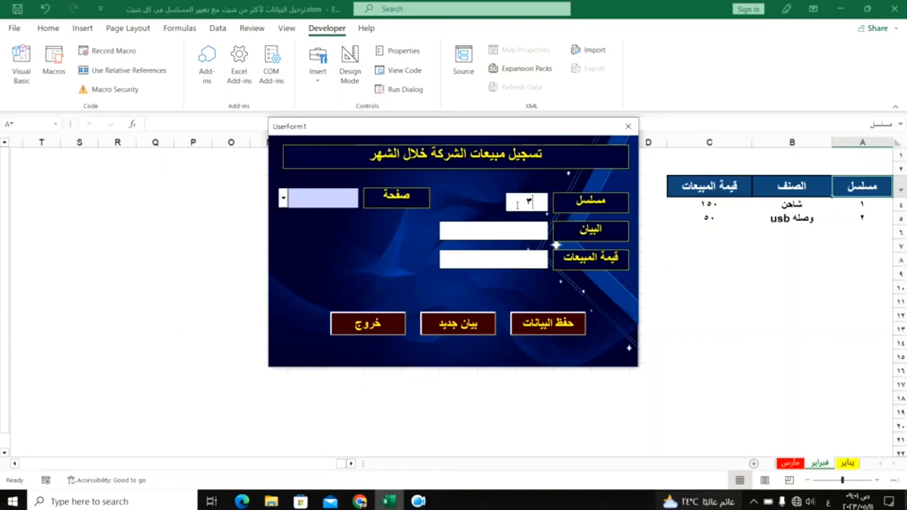
Save the entry موبايل with value 6000 to the فبراير sheet, then target the مارس sheet
click(533, 235)
text(مو)
text(بايل)
text(٦٠٠٠)
click(551, 324)
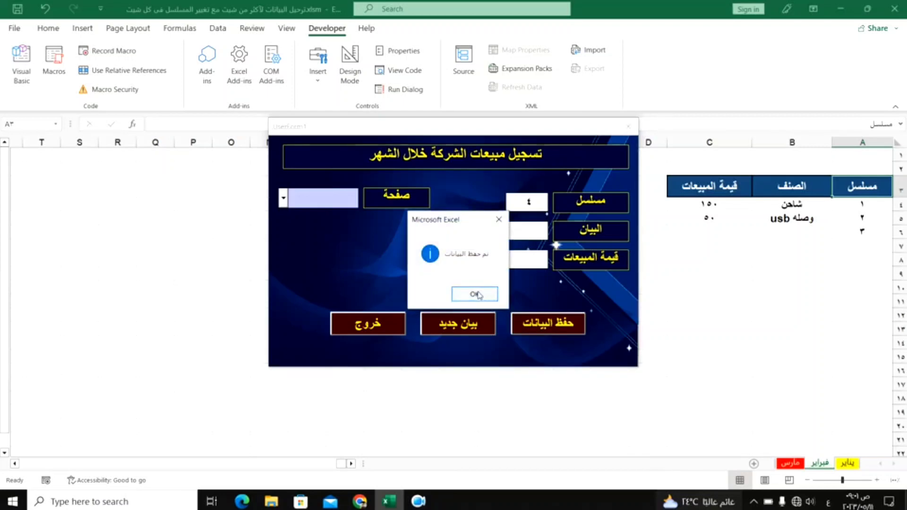
click(477, 295)
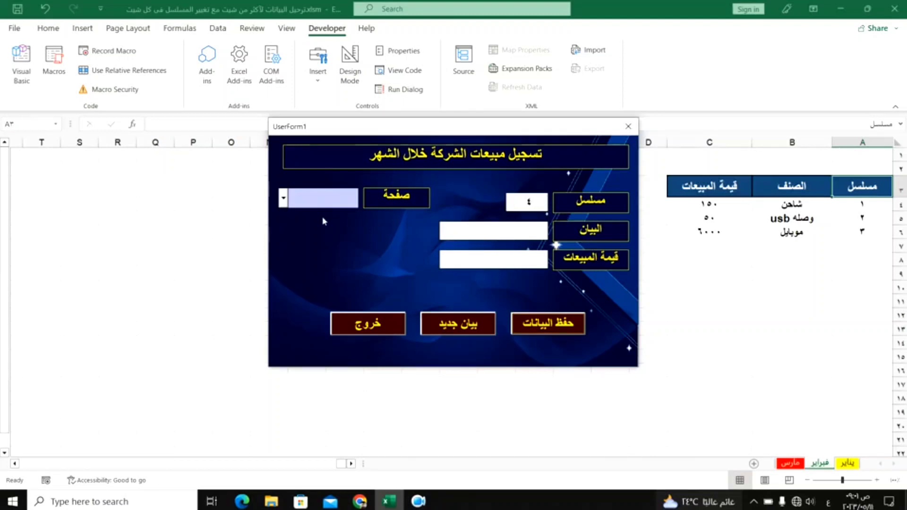
click(283, 199)
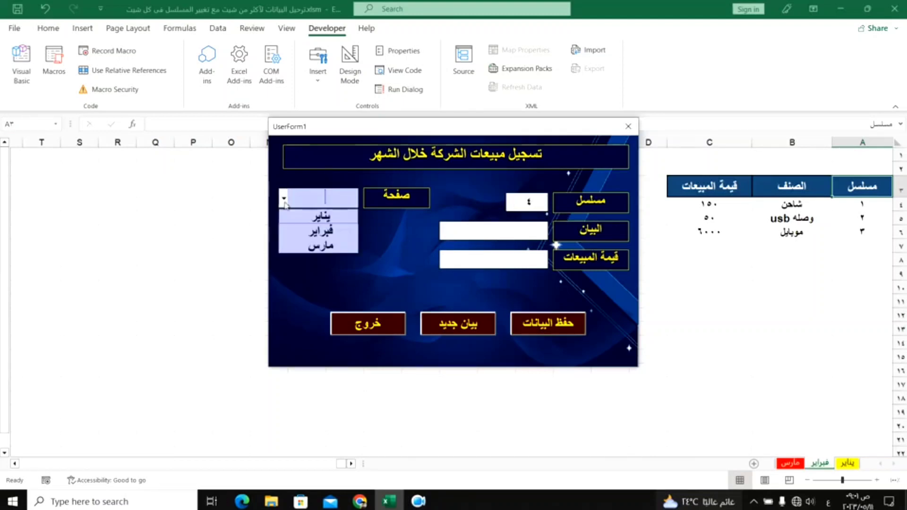
click(302, 247)
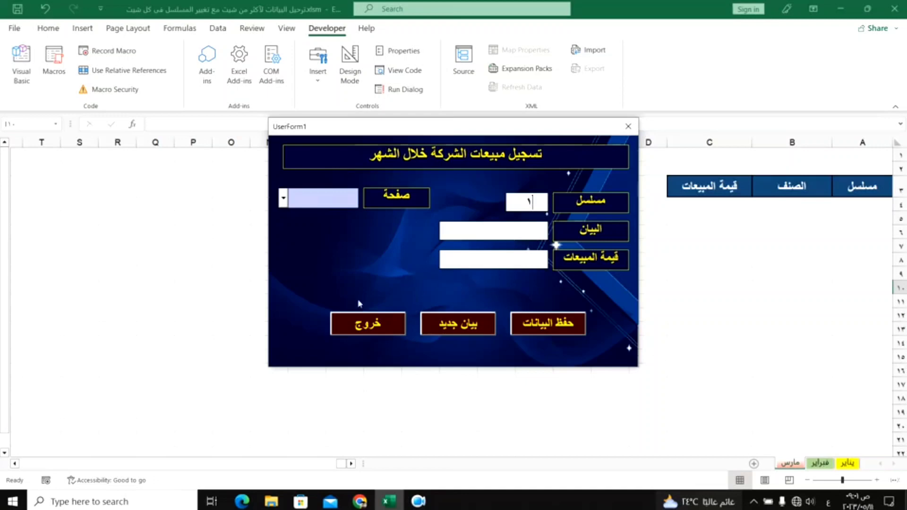
click(283, 198)
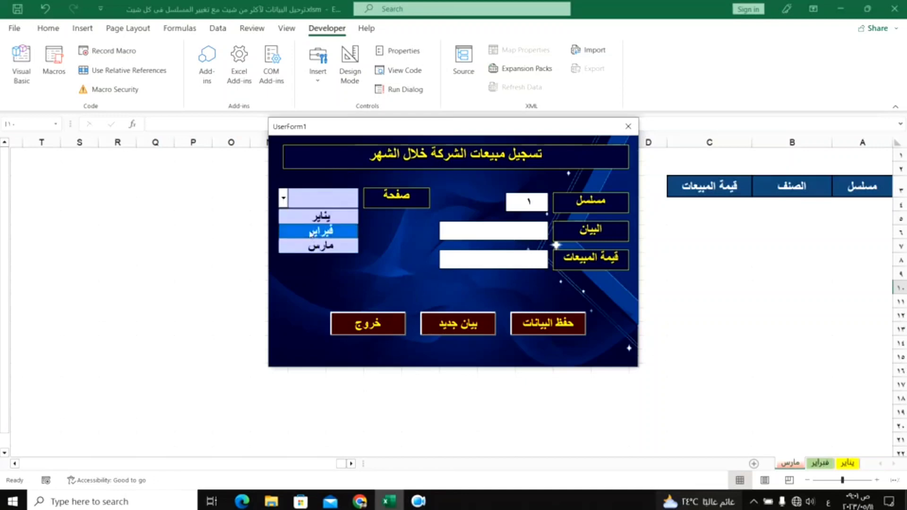
click(383, 268)
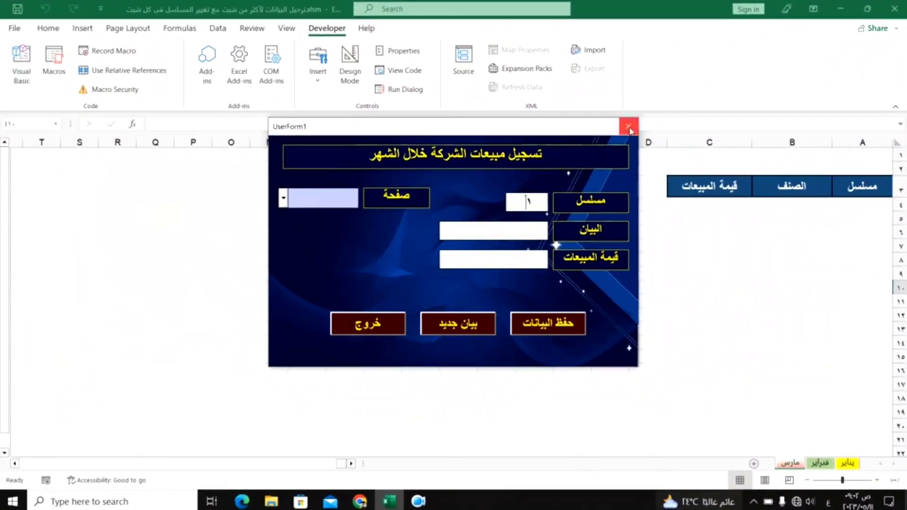
Close UserForm1 and inspect the saved rows and headers on the يناير sheet
click(628, 125)
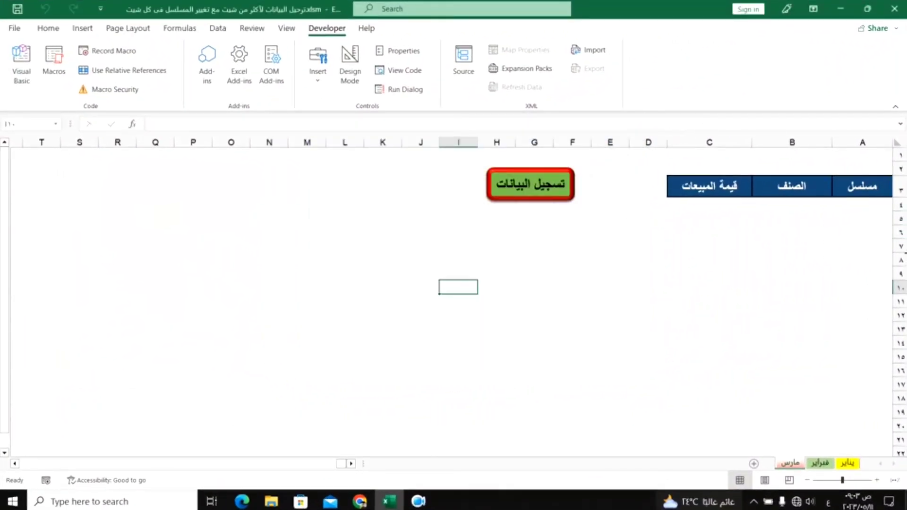
click(848, 464)
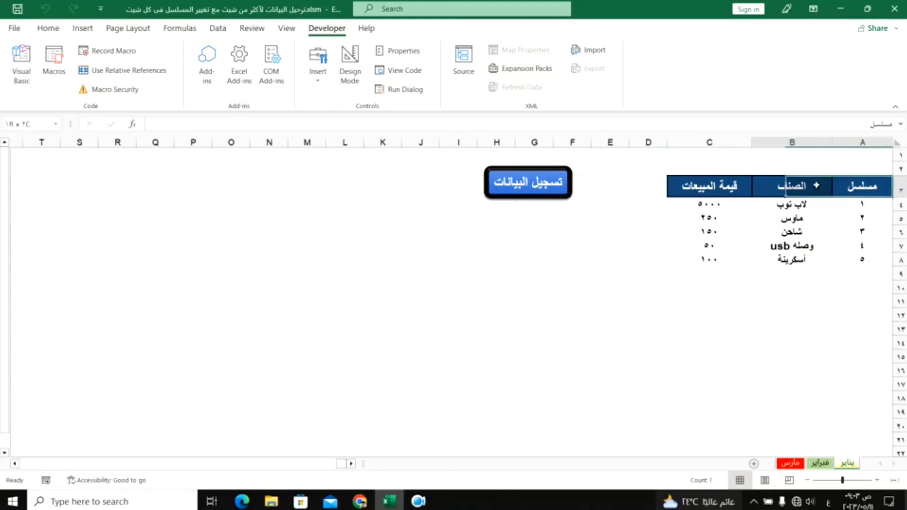
drag(862, 186, 709, 186)
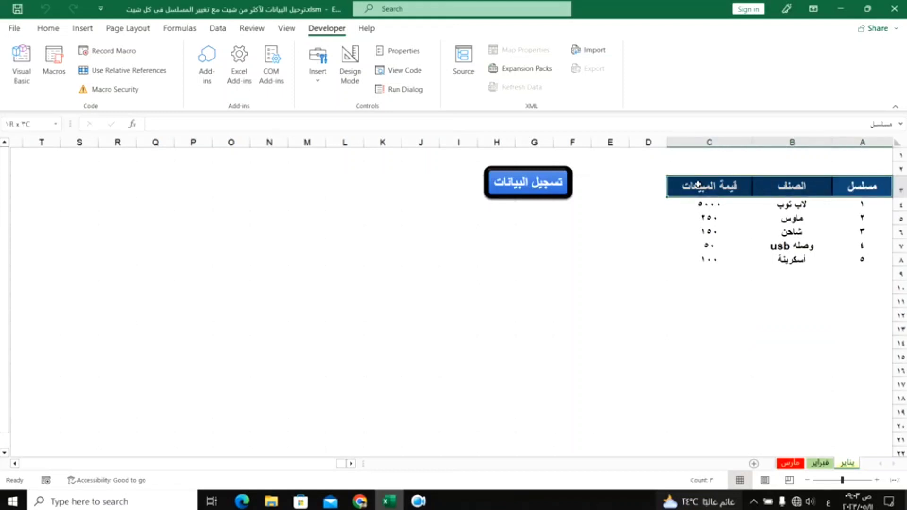
click(746, 338)
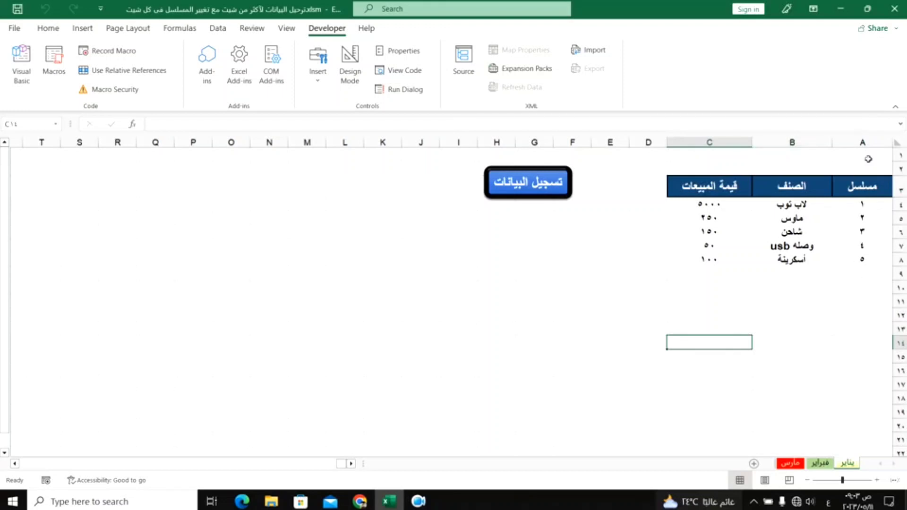
click(867, 142)
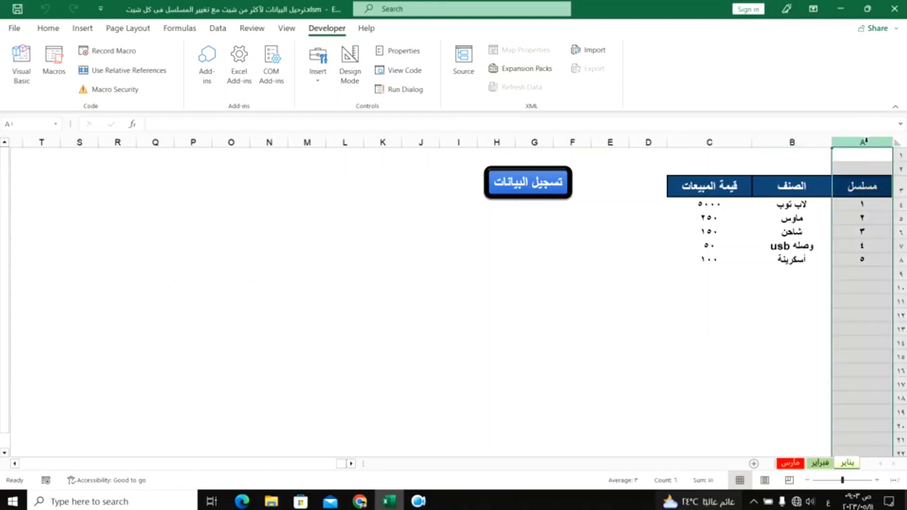
click(900, 189)
click(862, 187)
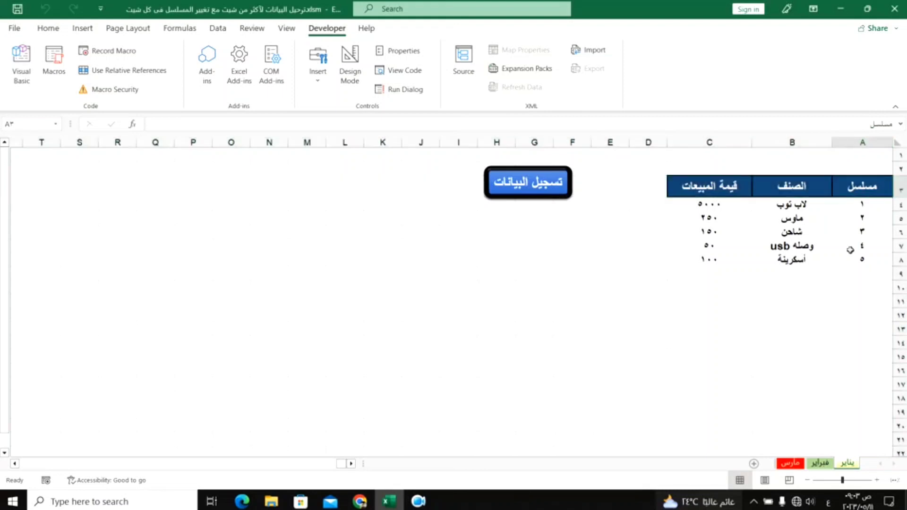
Check the فبراير and مارس sheets, then return to the يناير sheet
click(821, 463)
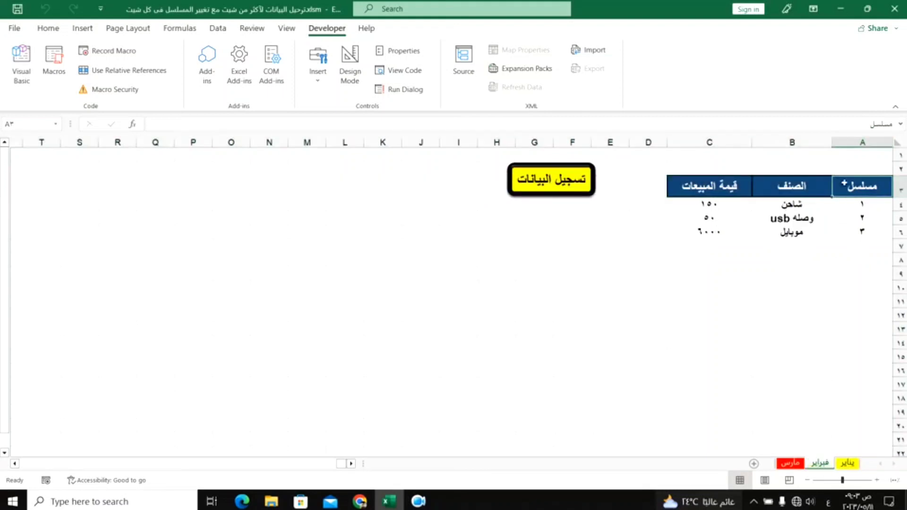
click(900, 187)
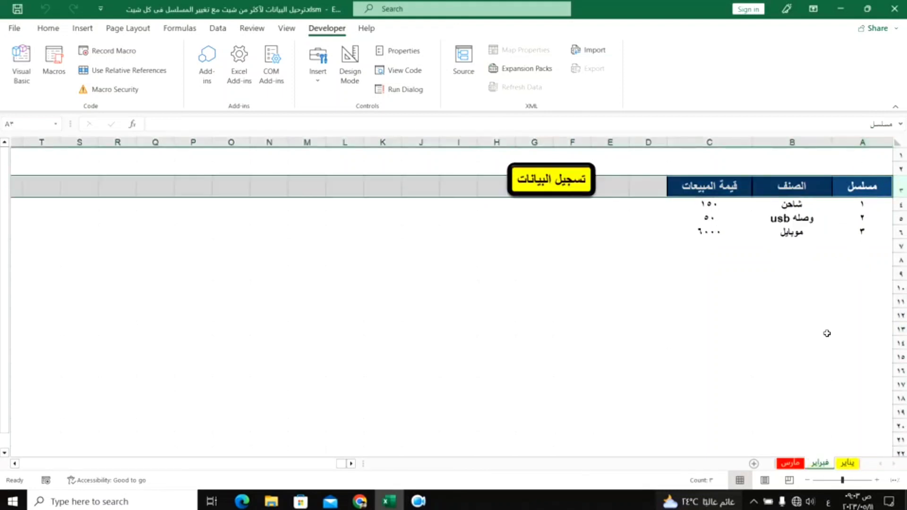
click(790, 464)
click(846, 144)
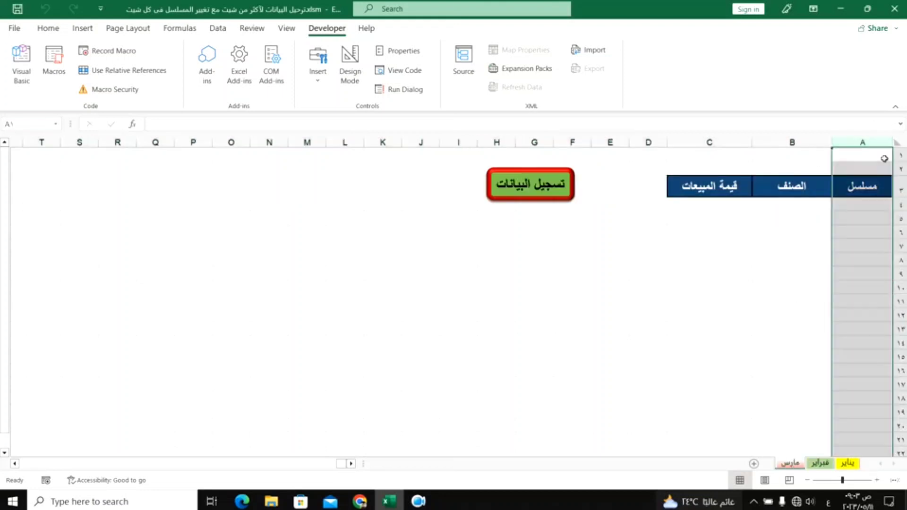
click(900, 186)
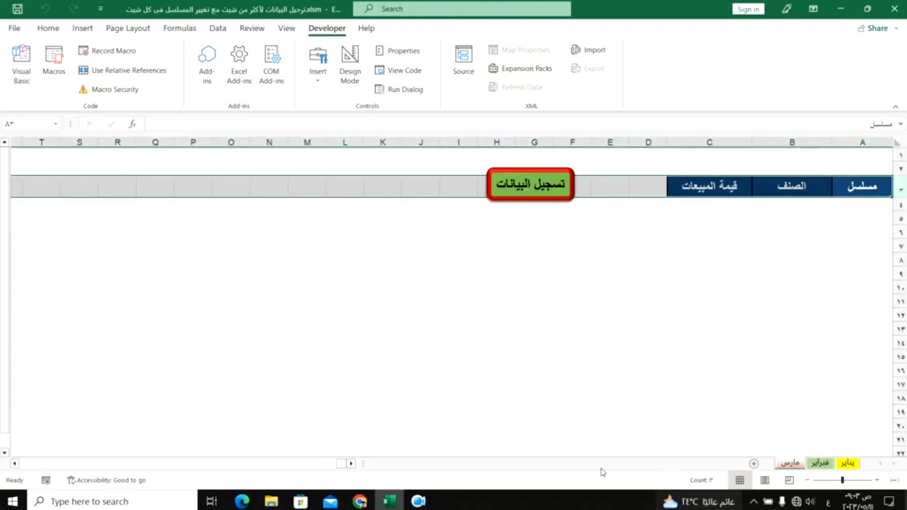
click(821, 463)
click(847, 463)
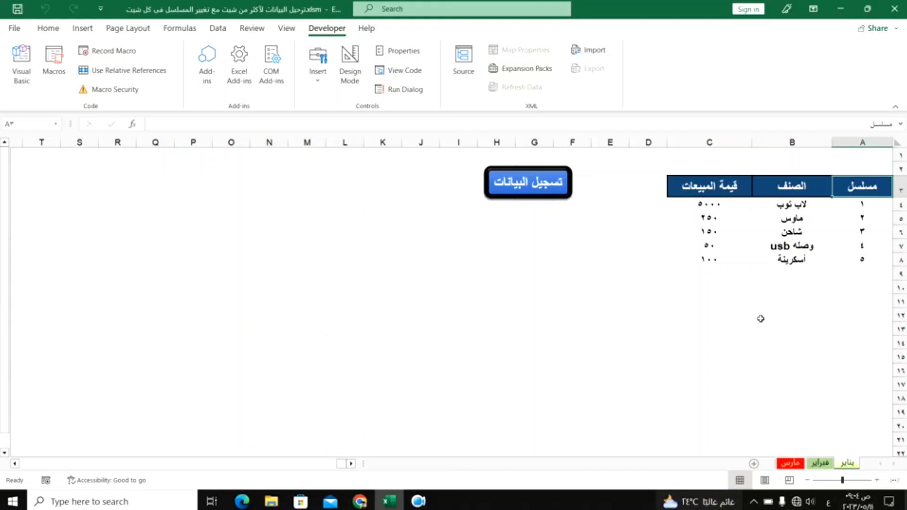
drag(862, 185, 709, 186)
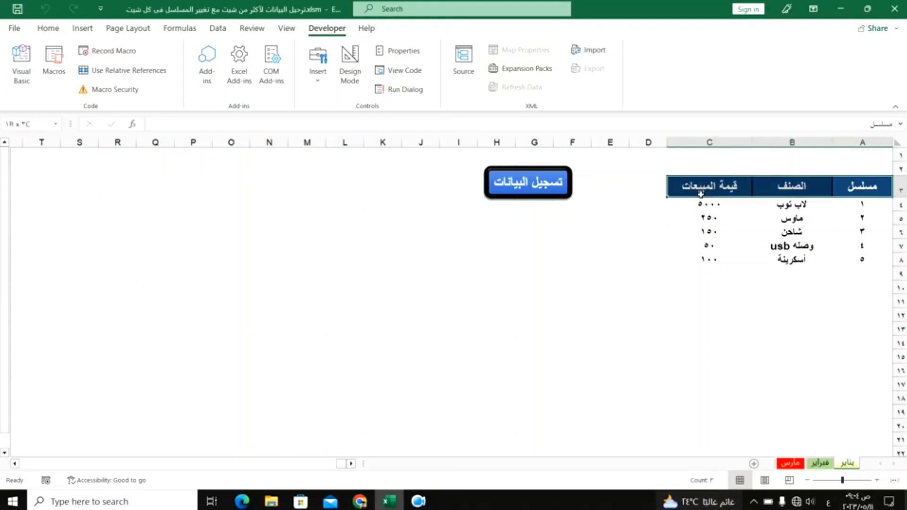
click(757, 337)
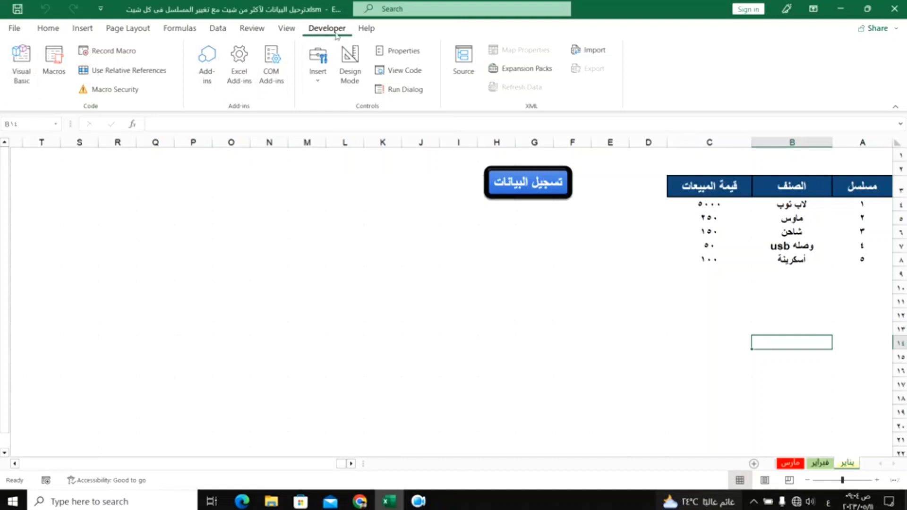
right_click(295, 73)
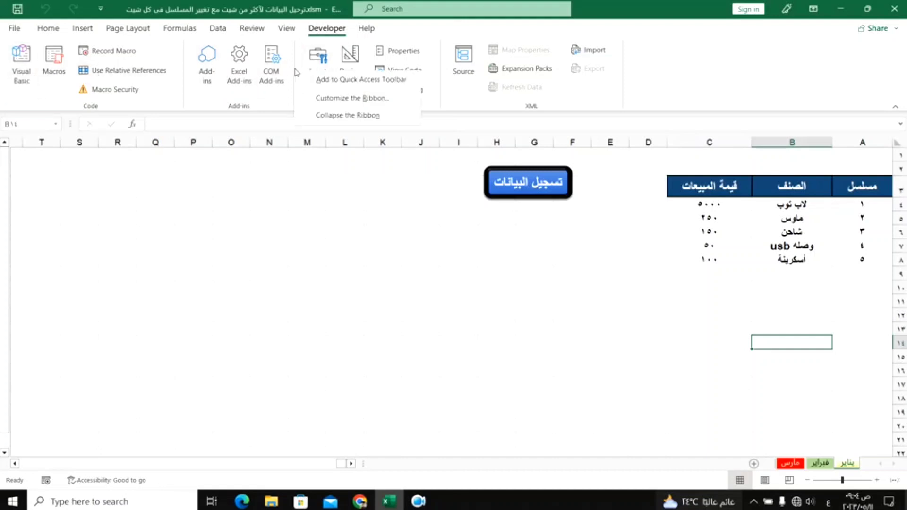
click(316, 99)
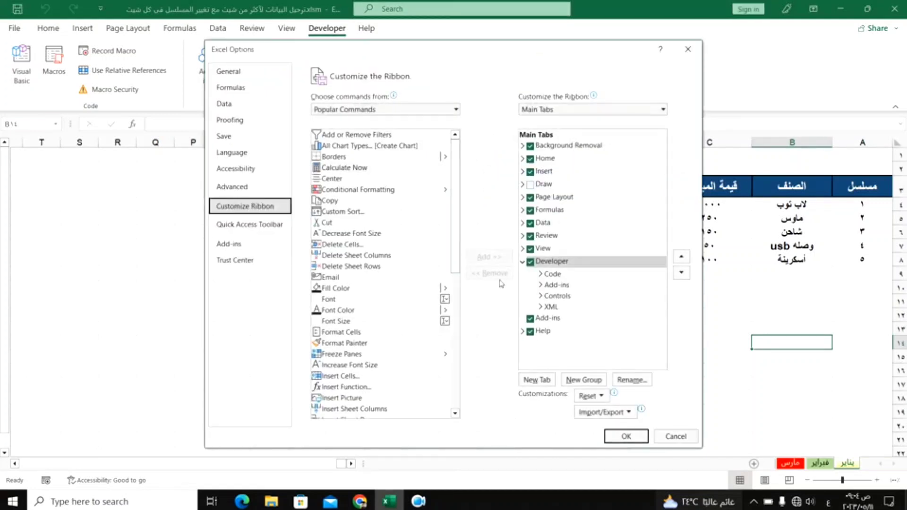
click(530, 261)
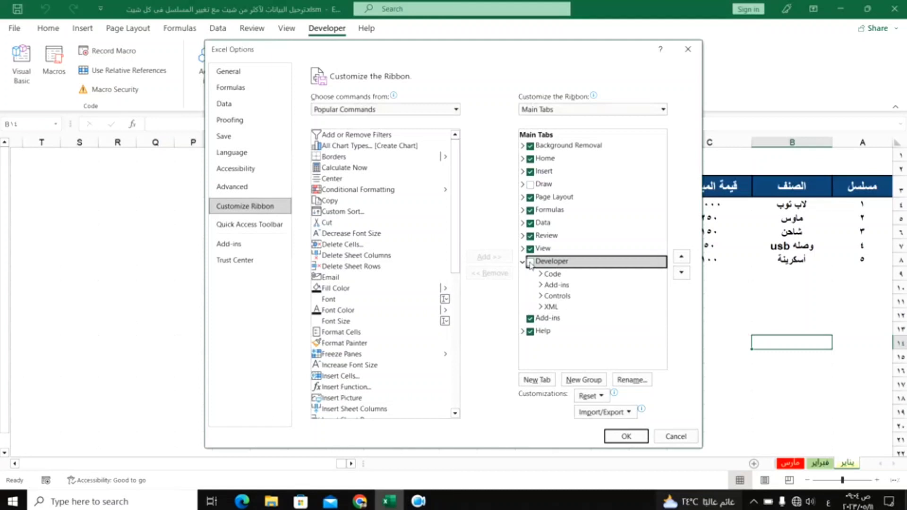
click(625, 437)
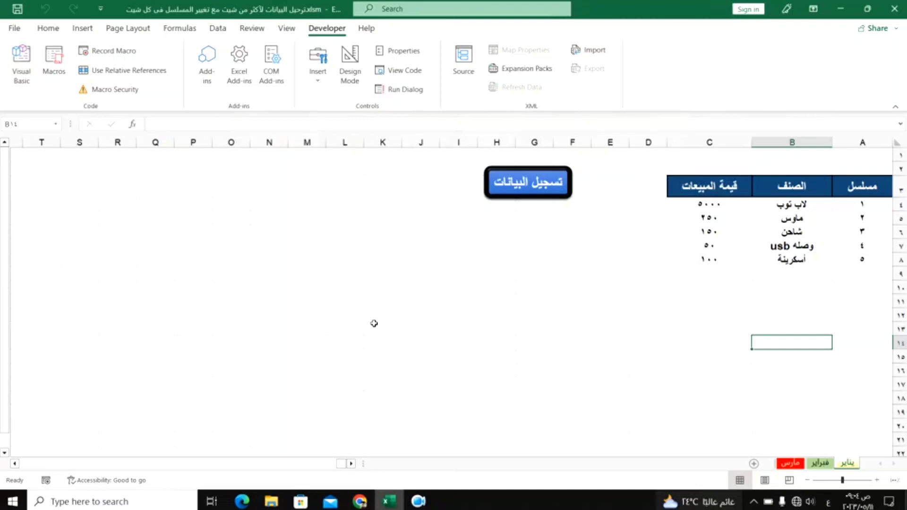
Open the VBA editor and insert a new blank UserForm2
click(21, 66)
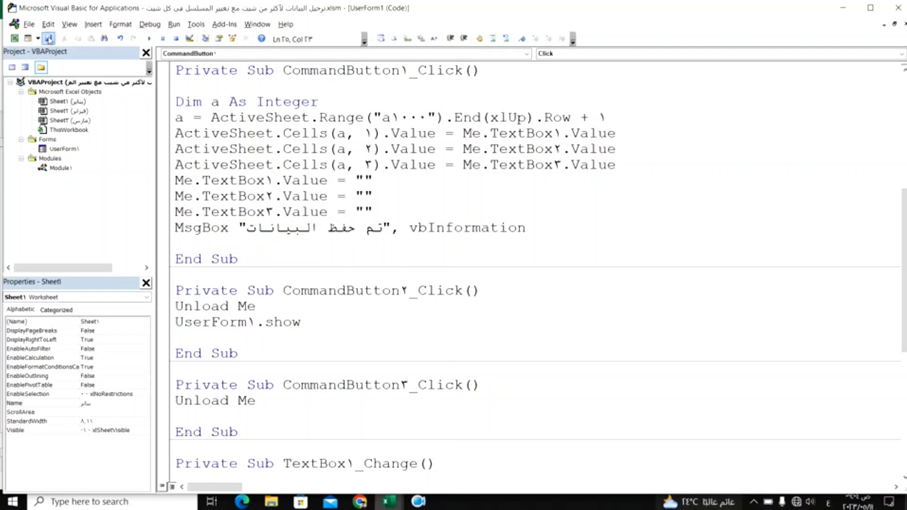
click(93, 24)
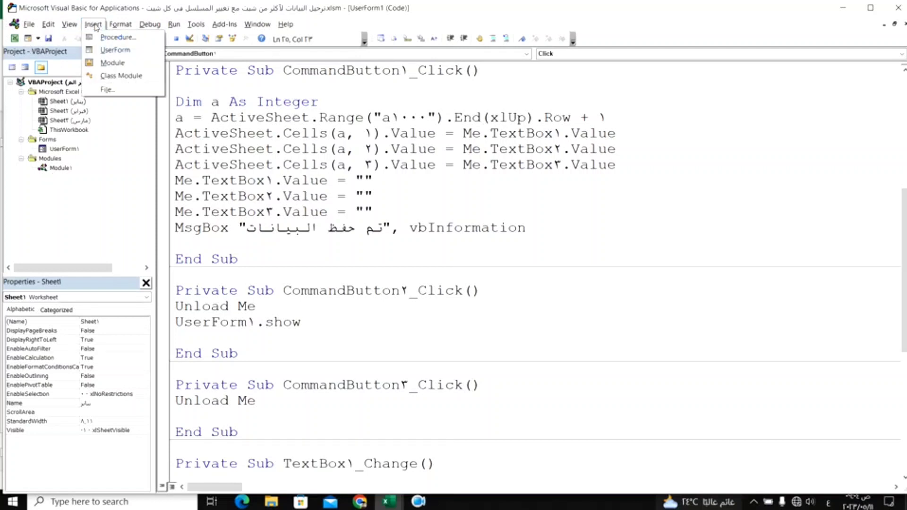
click(108, 52)
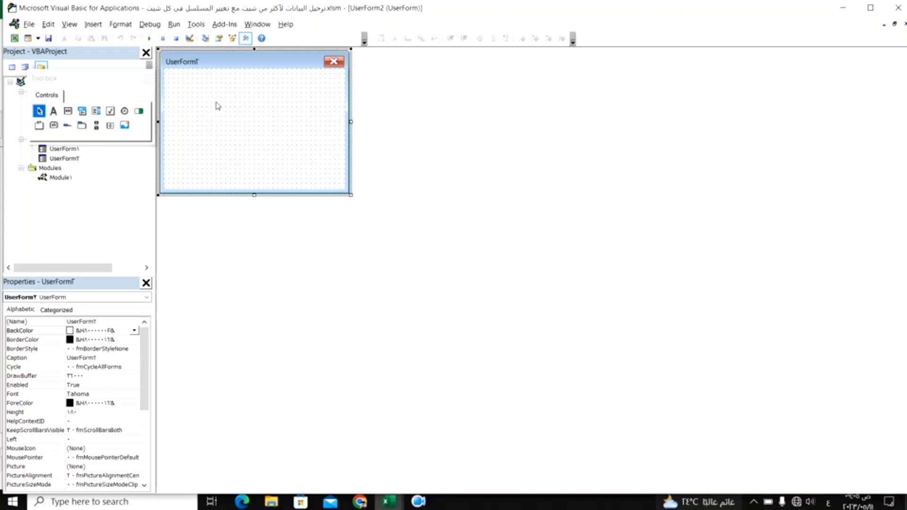
click(93, 25)
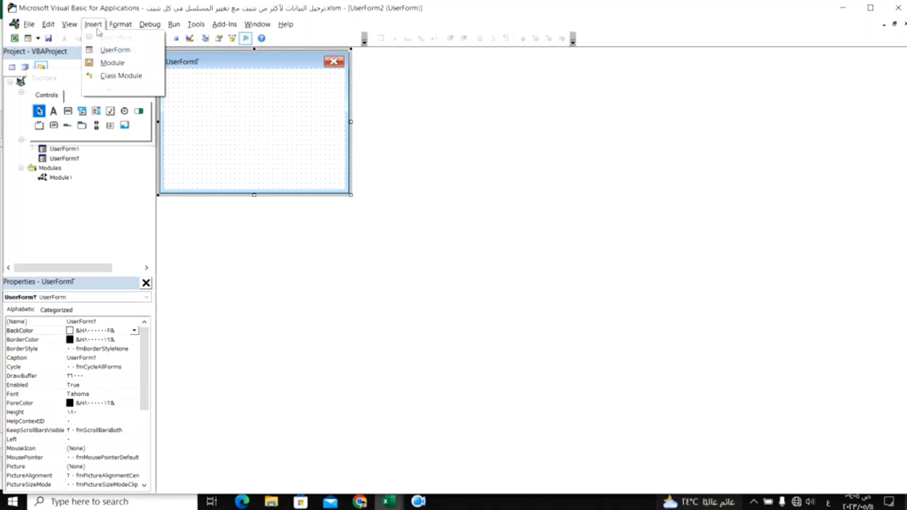
click(260, 121)
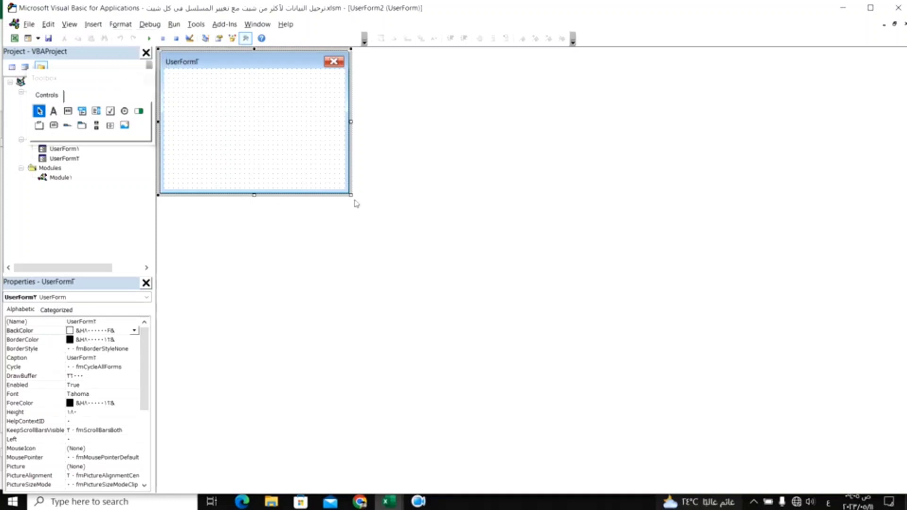
Enlarge UserForm2 to about double size and draw a wide Label1 across its top
mouse_move(351, 194)
mouse_down()
mouse_move(561, 328)
mouse_move(523, 317)
mouse_move(531, 318)
mouse_up()
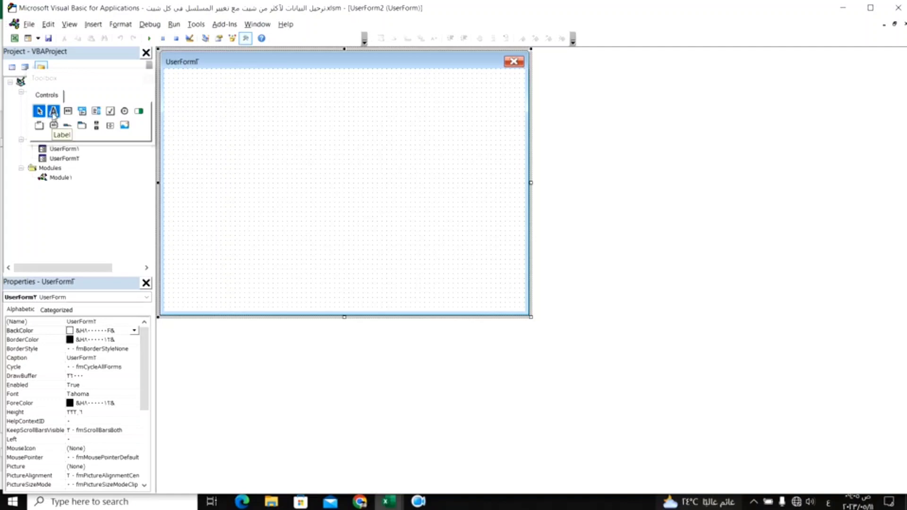
click(53, 112)
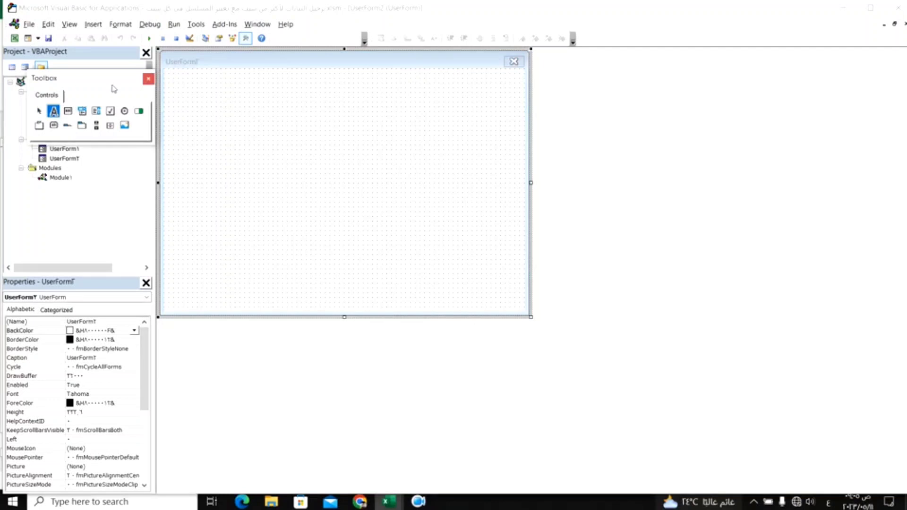
click(148, 79)
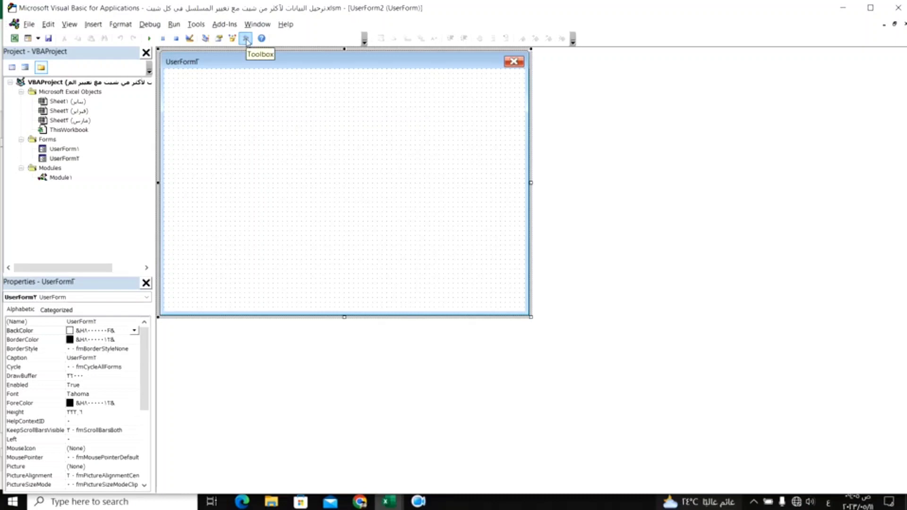
click(246, 39)
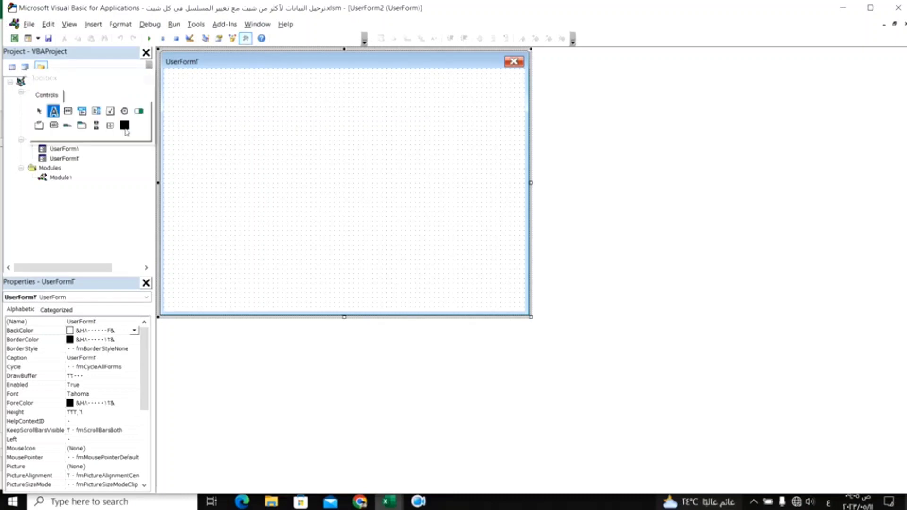
click(53, 111)
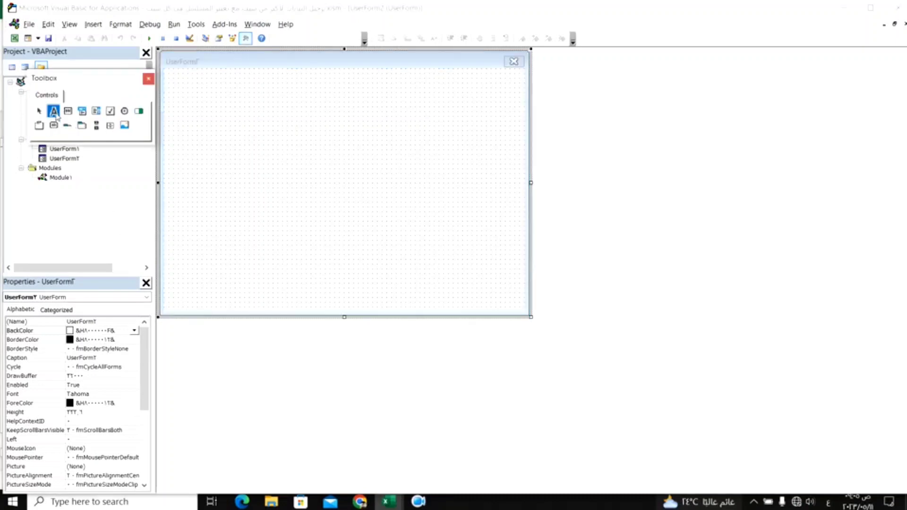
drag(178, 77, 505, 106)
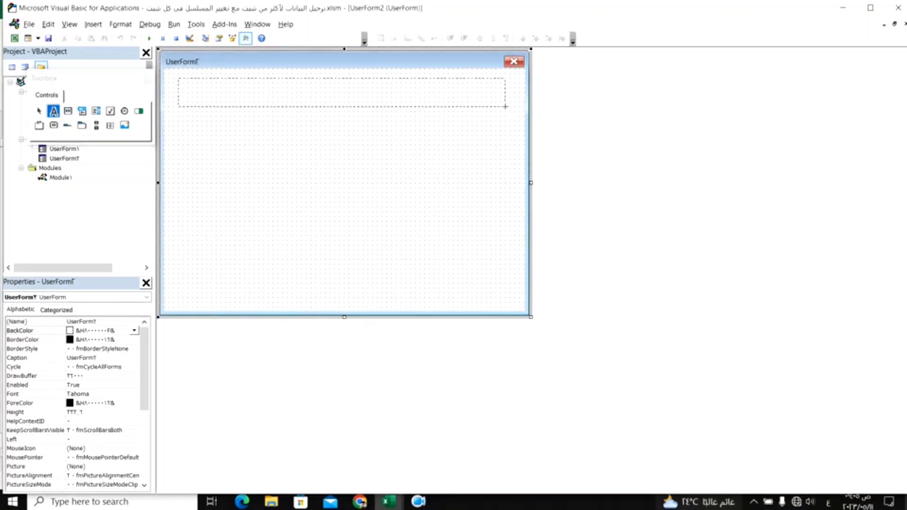
drag(505, 106, 511, 108)
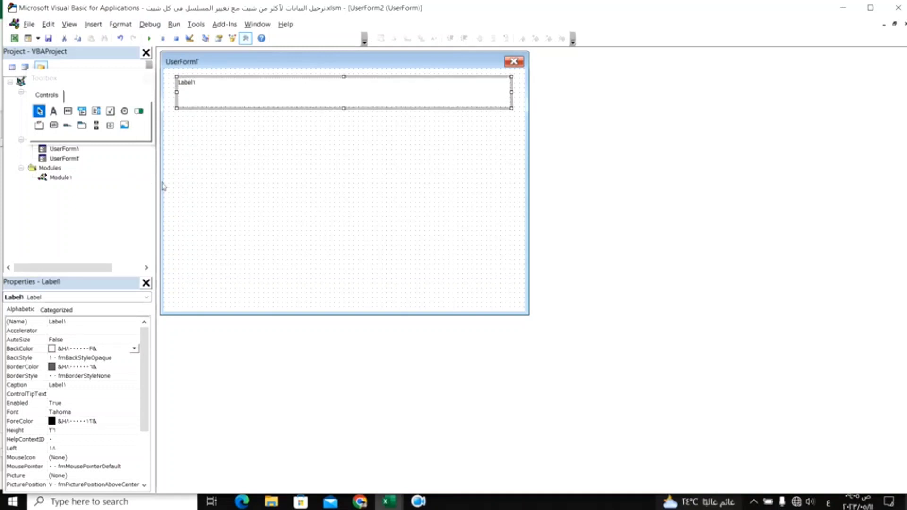
click(195, 86)
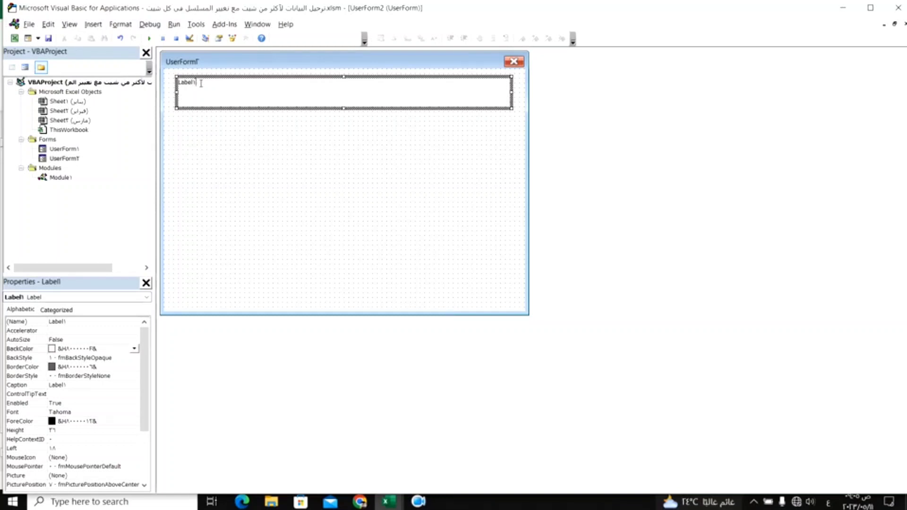
drag(197, 83, 178, 83)
key(Escape)
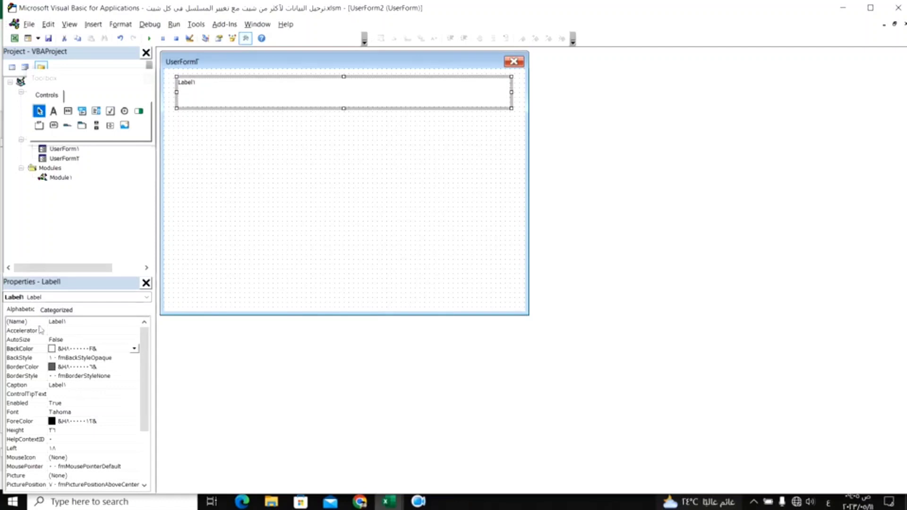
Change Label1's Caption to 'تسجيل مبيعات الشركة خلال الشهر' in the Properties window
click(146, 283)
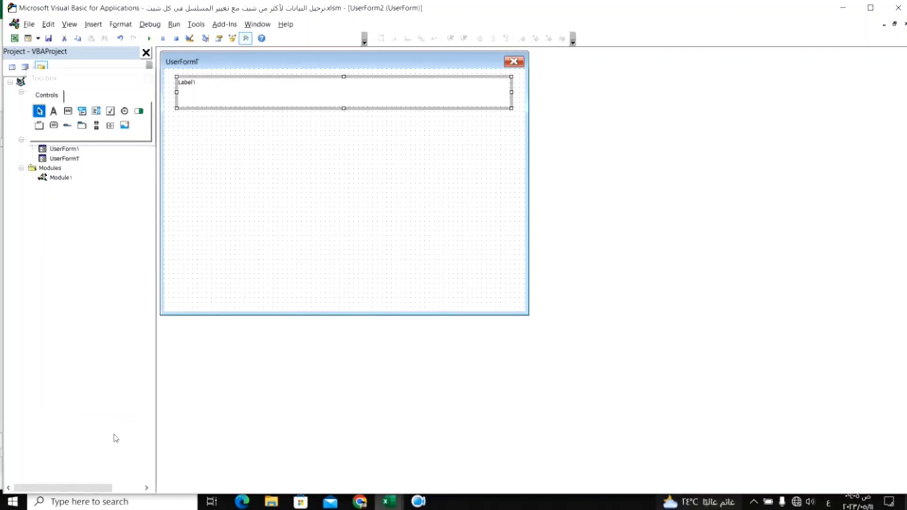
right_click(285, 137)
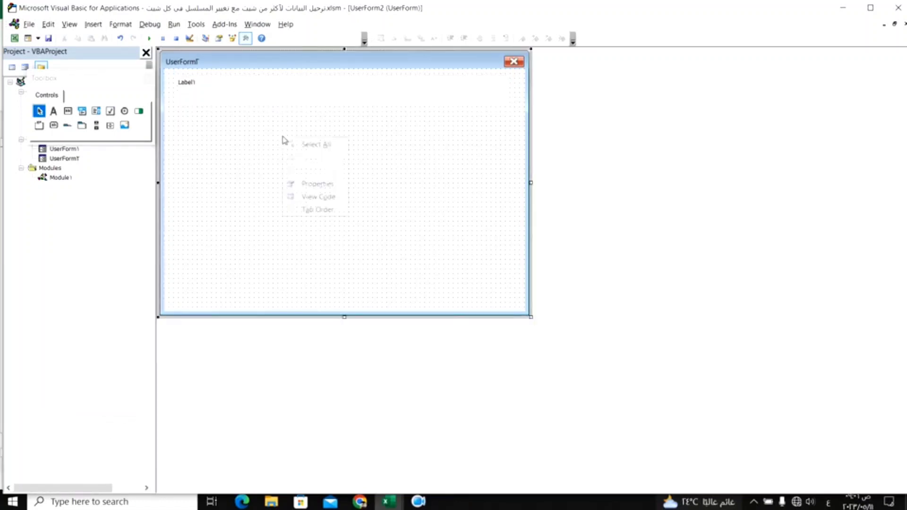
click(317, 184)
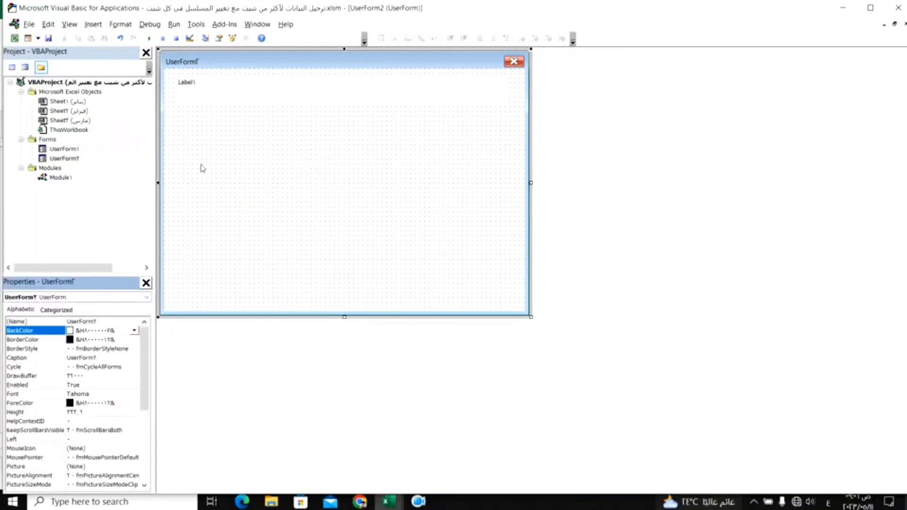
click(252, 93)
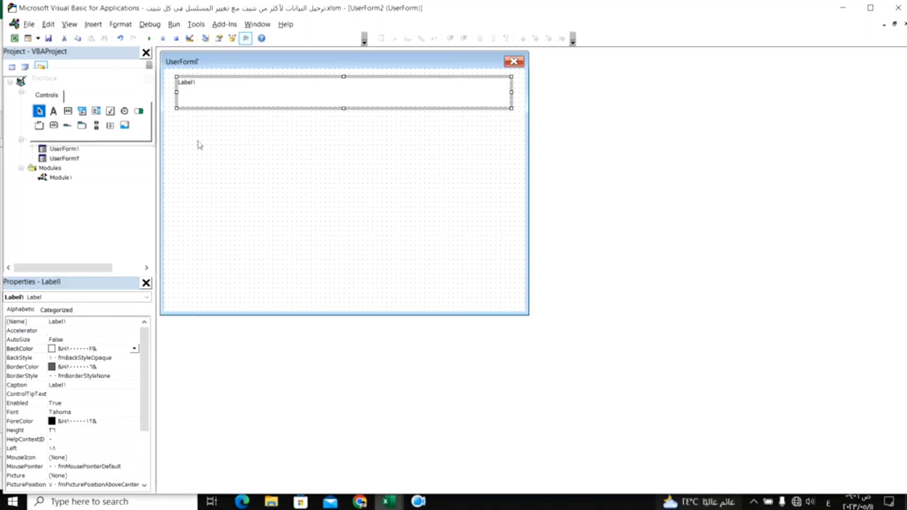
click(70, 386)
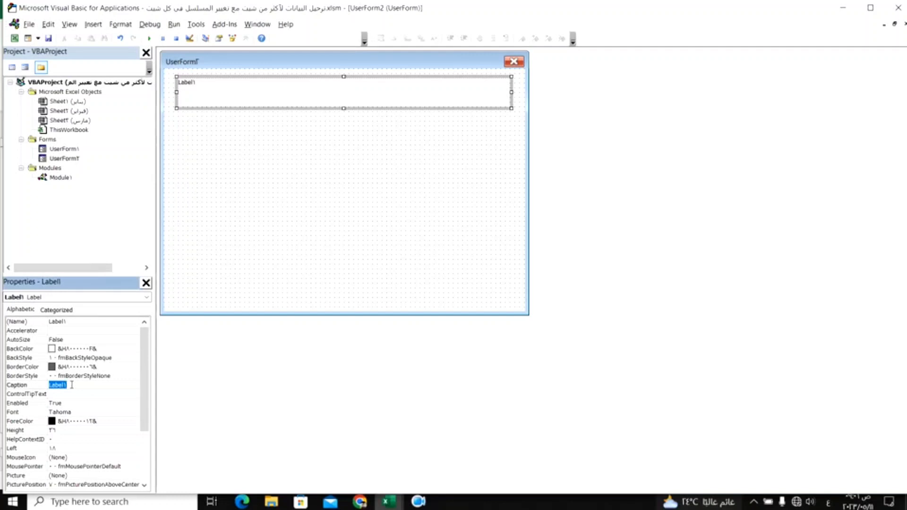
key(alt+shift)
key(BackSpace)
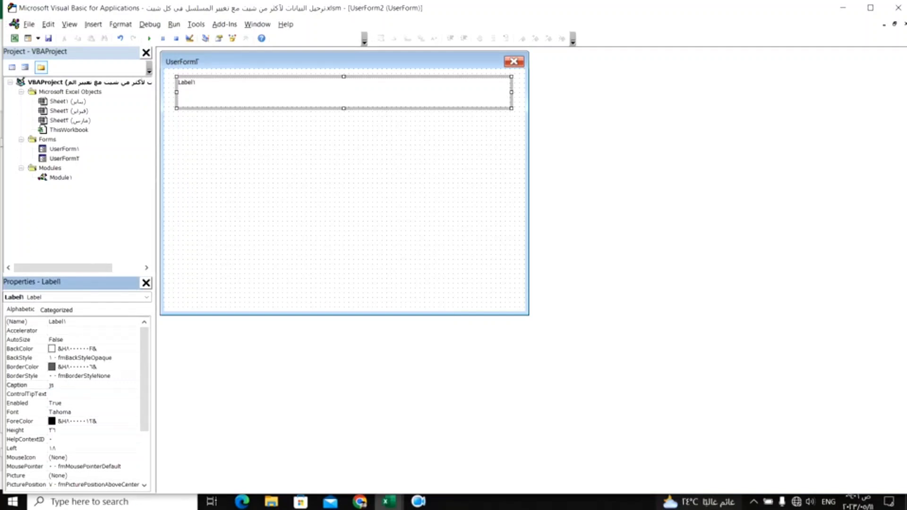
key(alt+shift)
text(ل مبيعات ال)
text(شركة هلال)
text(ل)
text( الشهر)
key(Return)
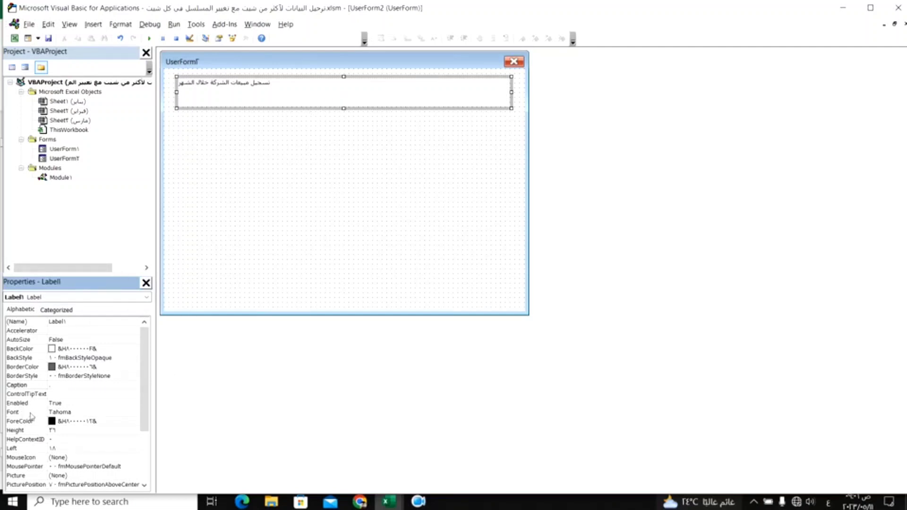
click(87, 413)
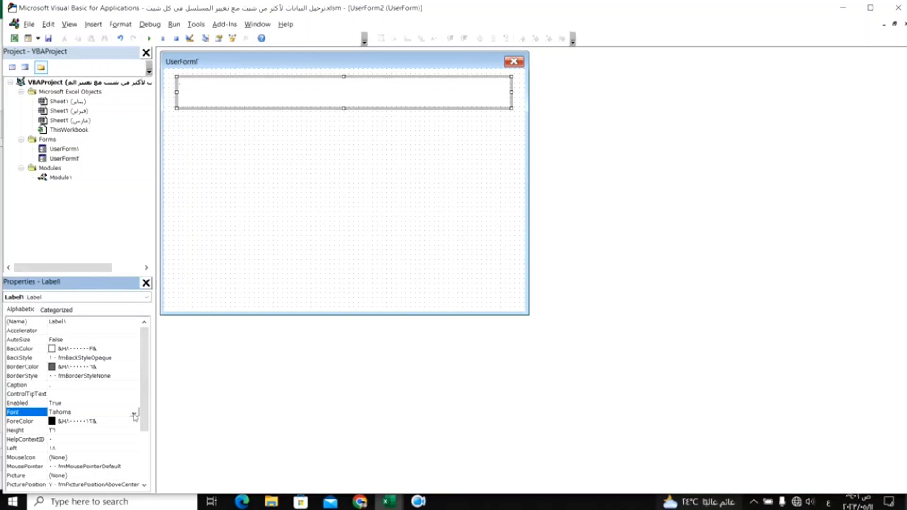
Set the title label's font to Times New Roman, Bold, size 24
click(135, 415)
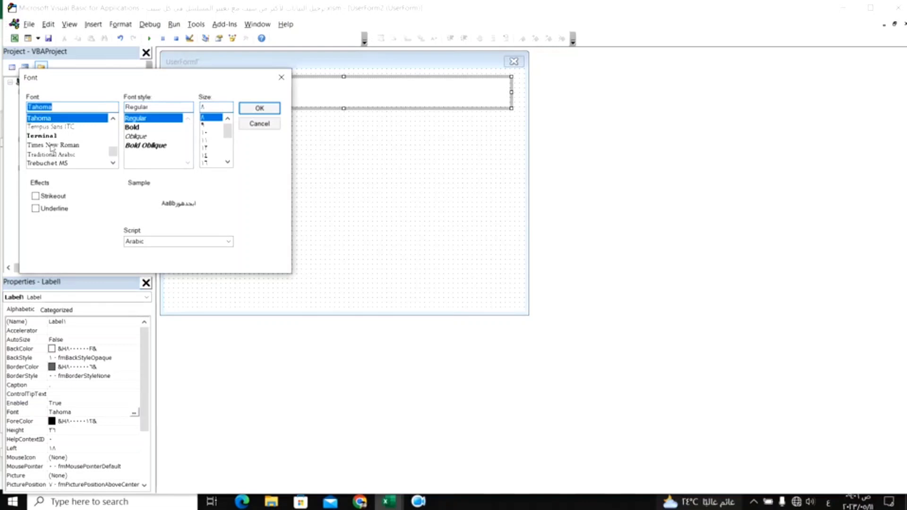
click(52, 145)
click(133, 136)
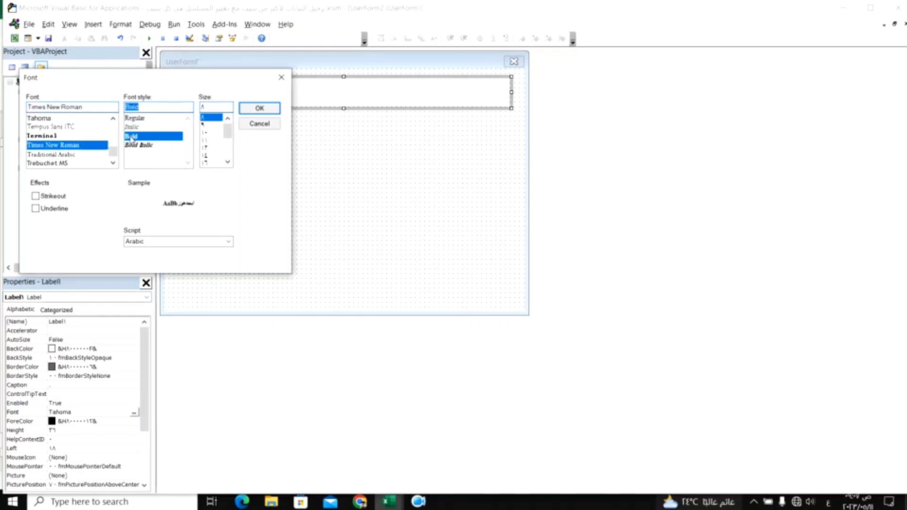
click(227, 163)
click(228, 163)
click(227, 164)
click(227, 163)
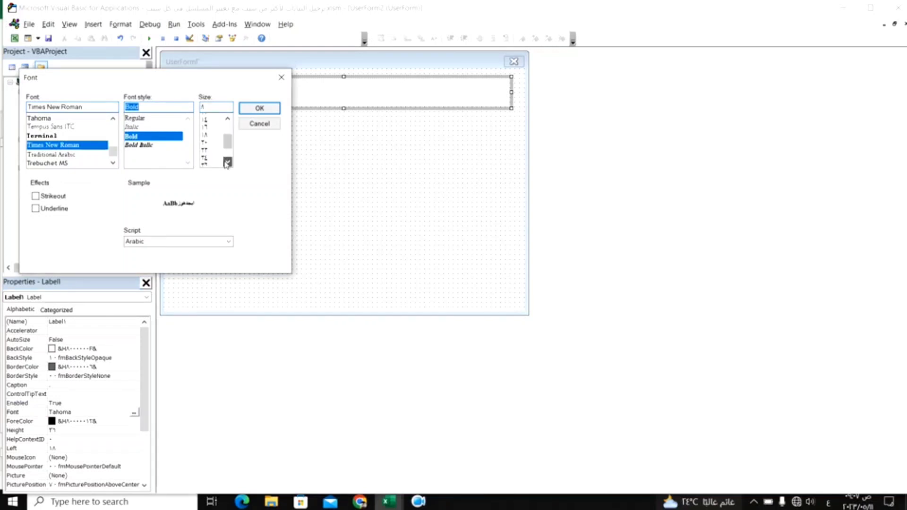
click(227, 163)
click(227, 163)
click(207, 142)
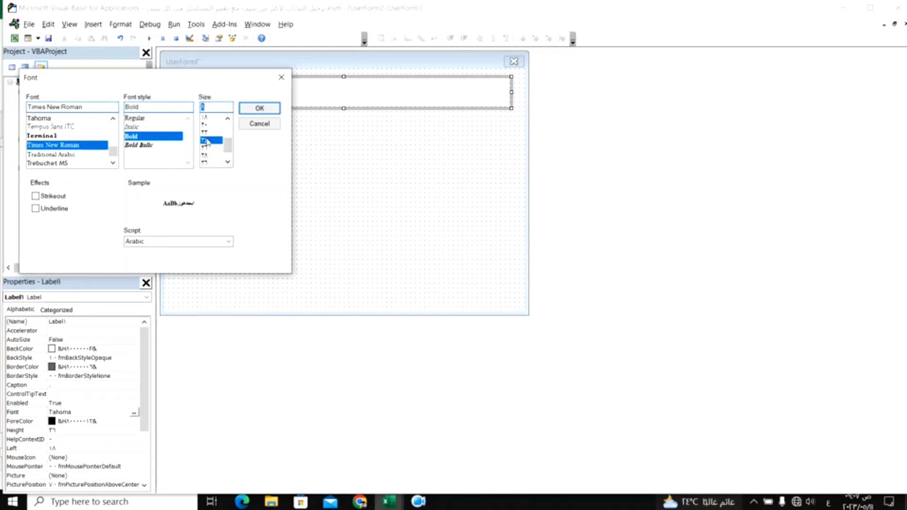
click(256, 108)
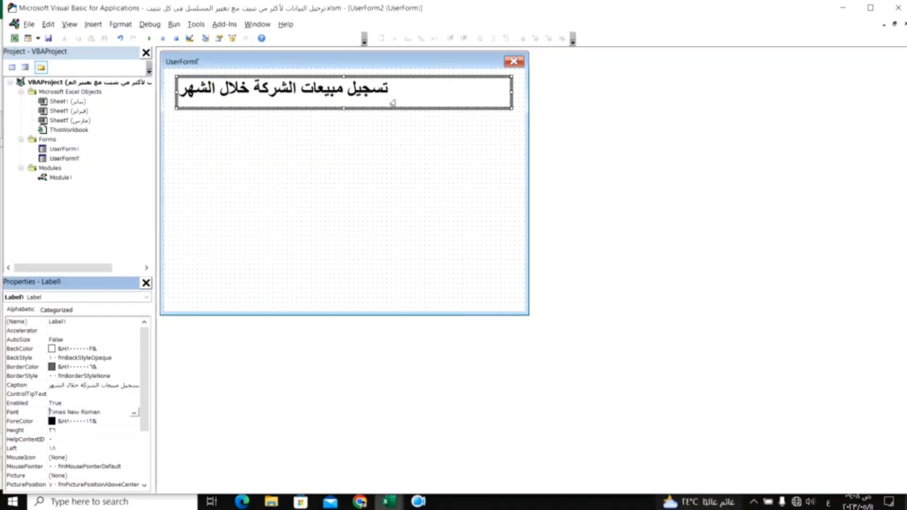
Centre the title text by setting TextAlign to fmTextAlignCenter
click(21, 412)
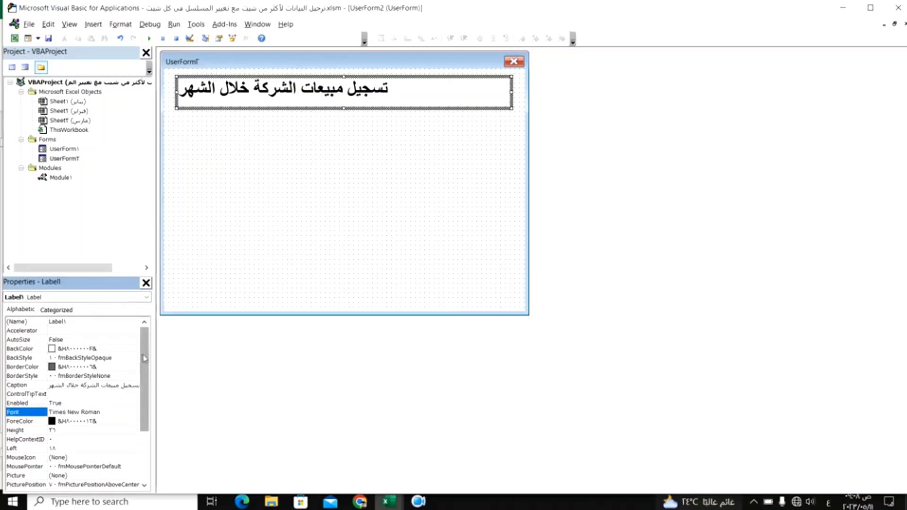
scroll(29, 406, down, 1)
scroll(28, 406, down, 2)
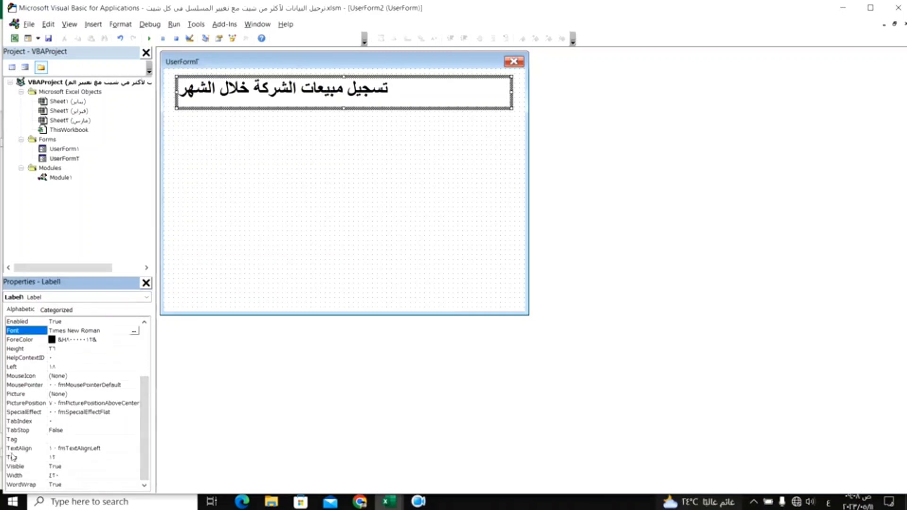
click(126, 449)
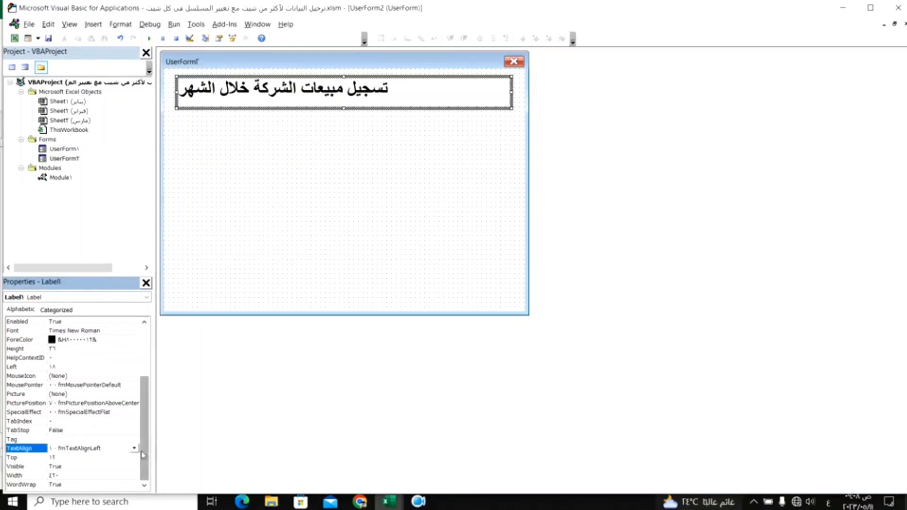
click(135, 449)
click(108, 466)
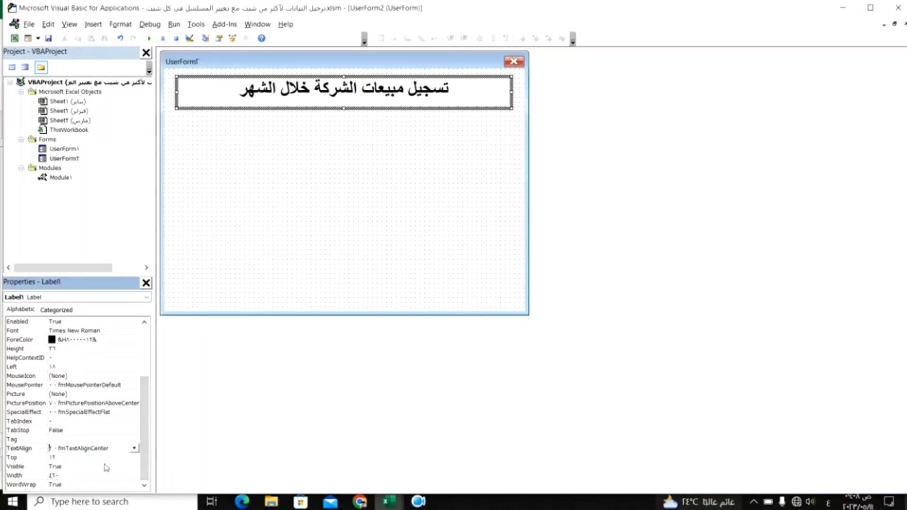
click(335, 225)
click(301, 87)
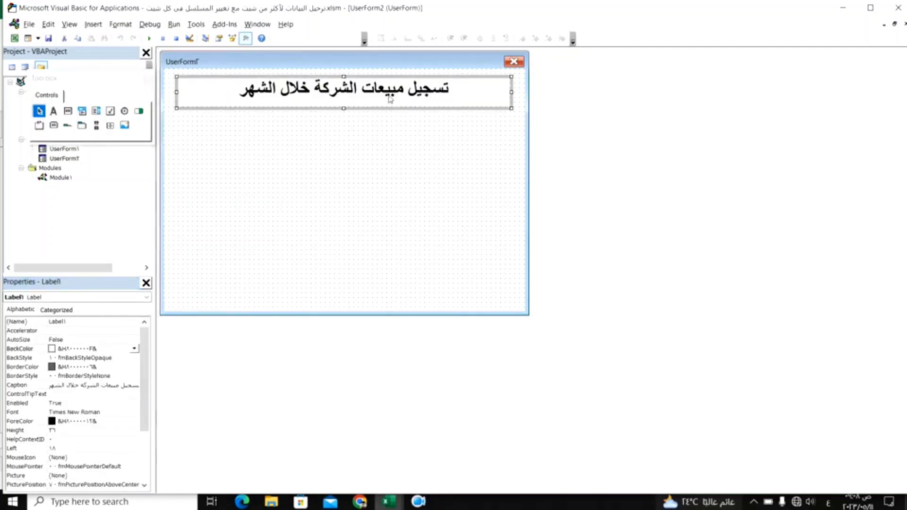
Give UserForm2 a dark maroon BackColor from the Palette and open Load Picture for its Picture
click(385, 184)
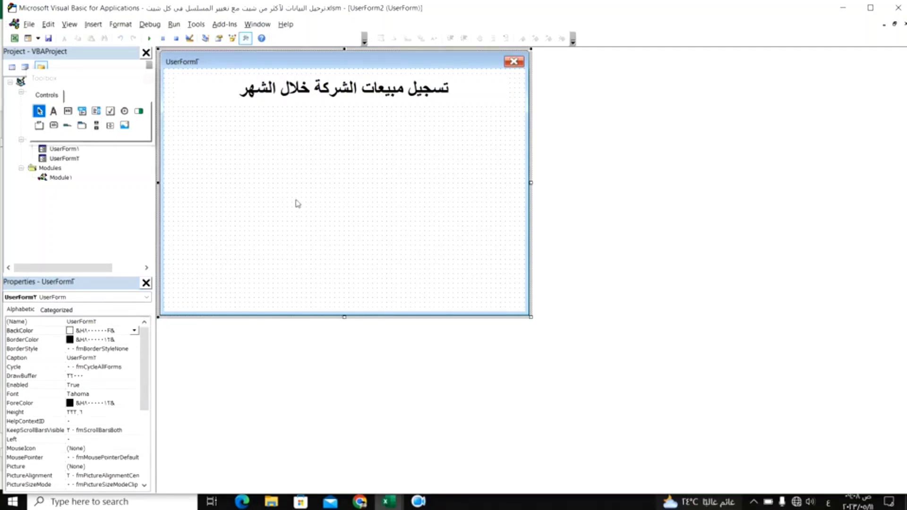
click(134, 331)
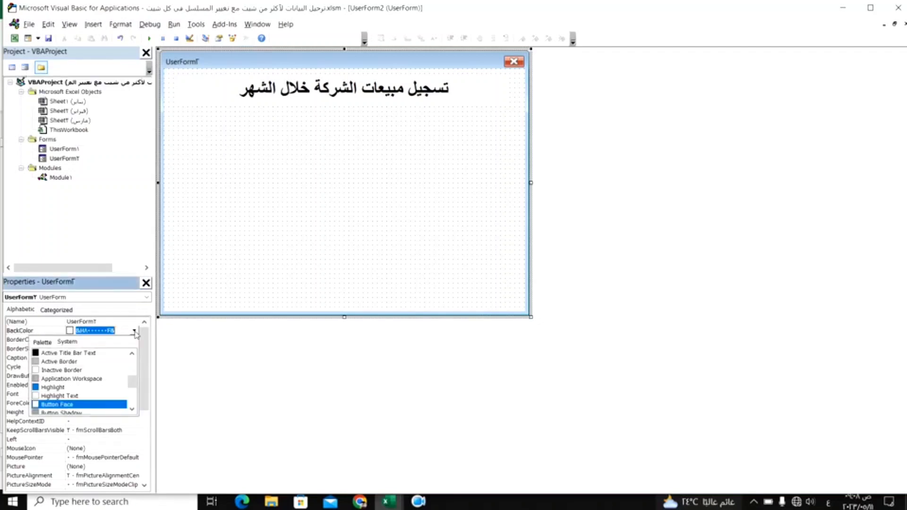
click(43, 342)
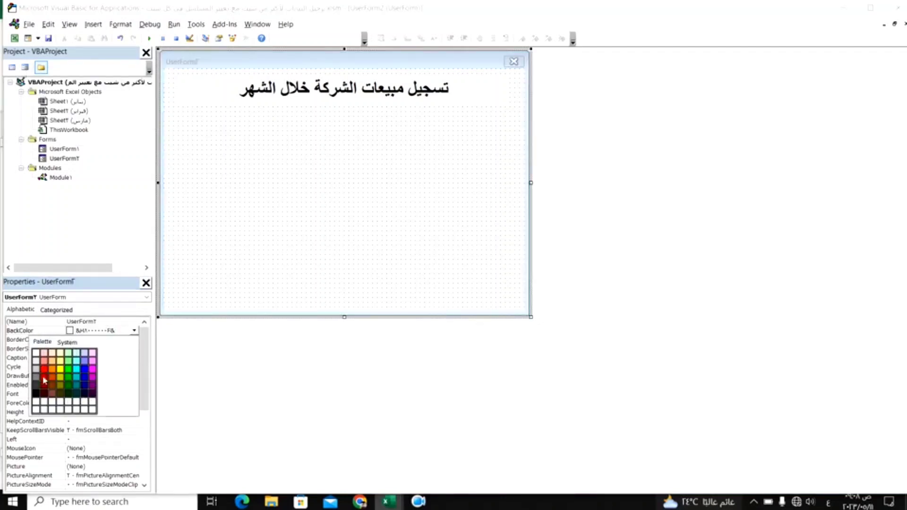
click(44, 393)
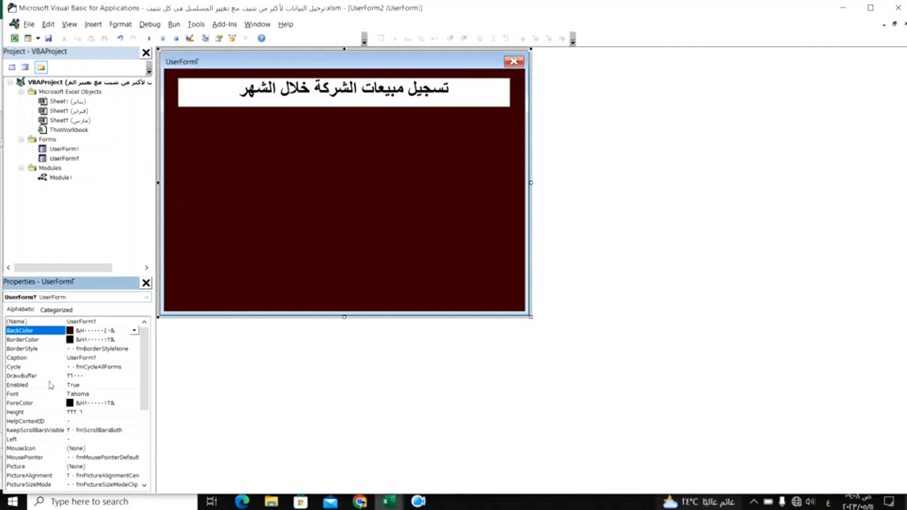
click(397, 207)
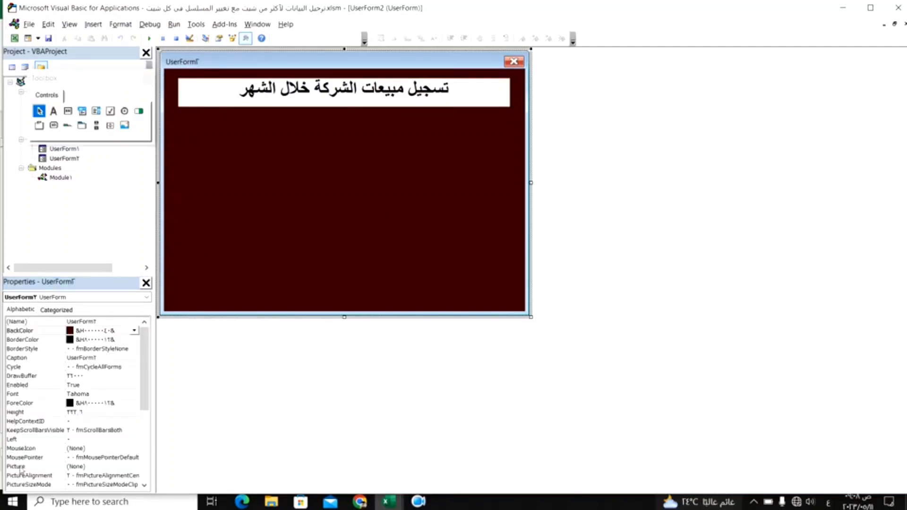
click(125, 469)
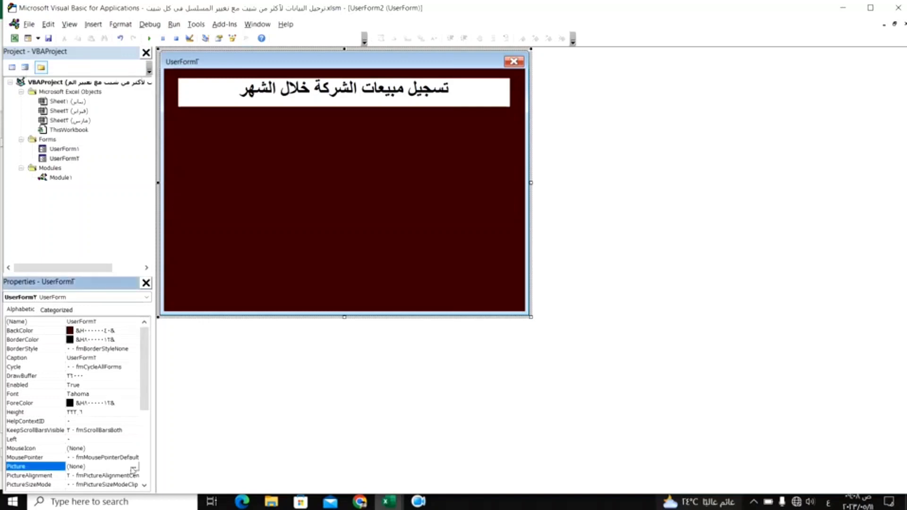
click(135, 467)
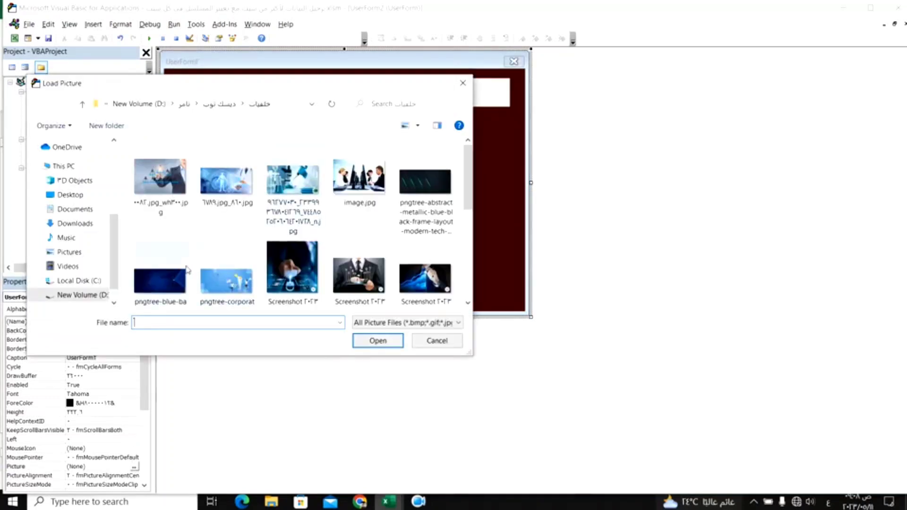
Load the blue pngtree background picture and set PictureSizeMode to fmPictureSizeModeStretch
click(169, 277)
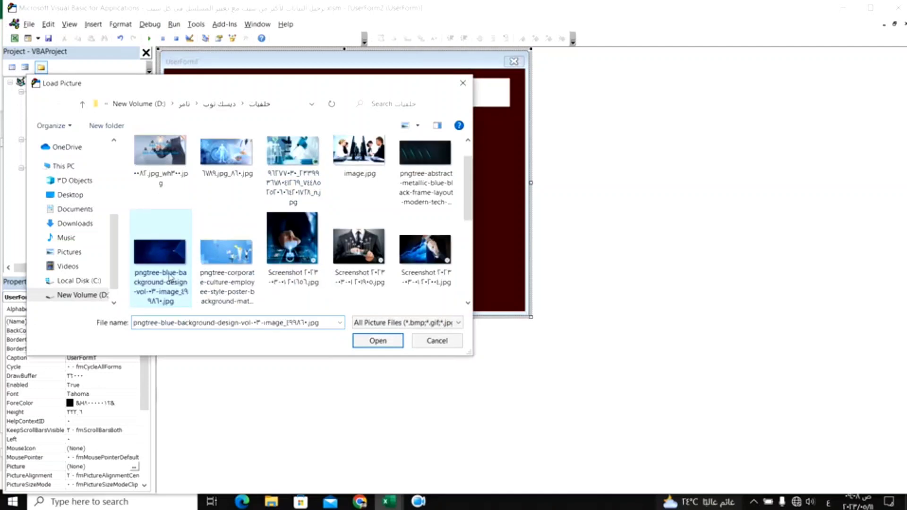
click(374, 342)
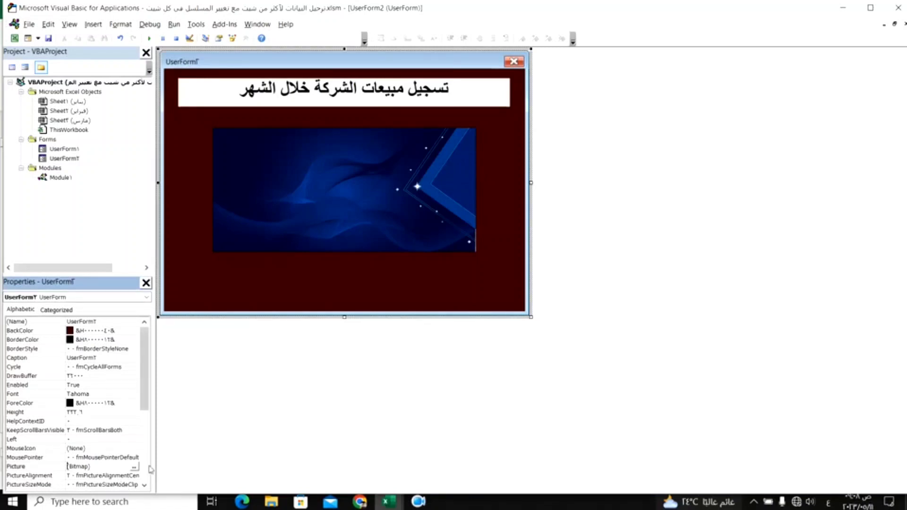
click(19, 467)
scroll(14, 426, down, 3)
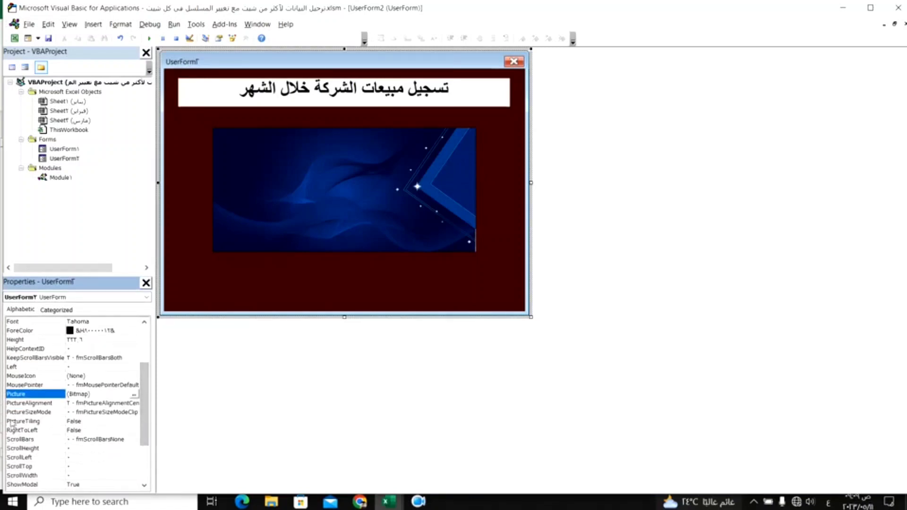
click(125, 413)
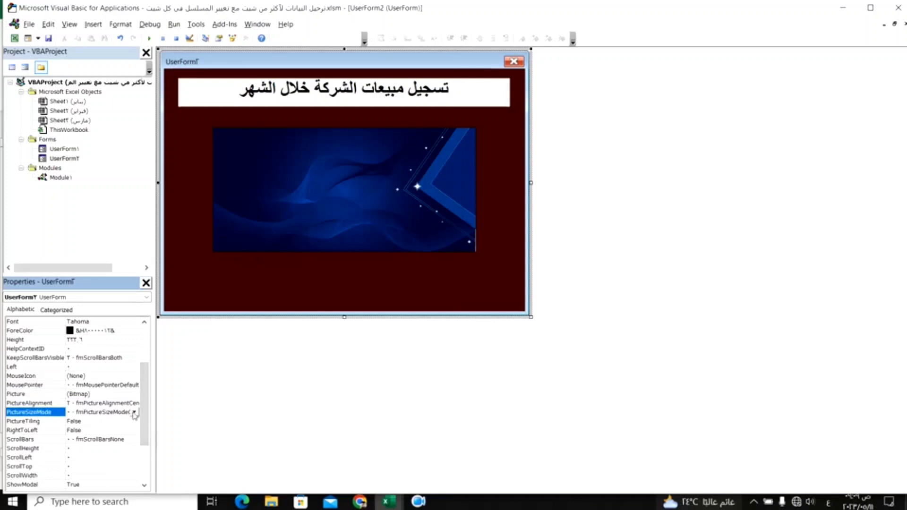
click(134, 412)
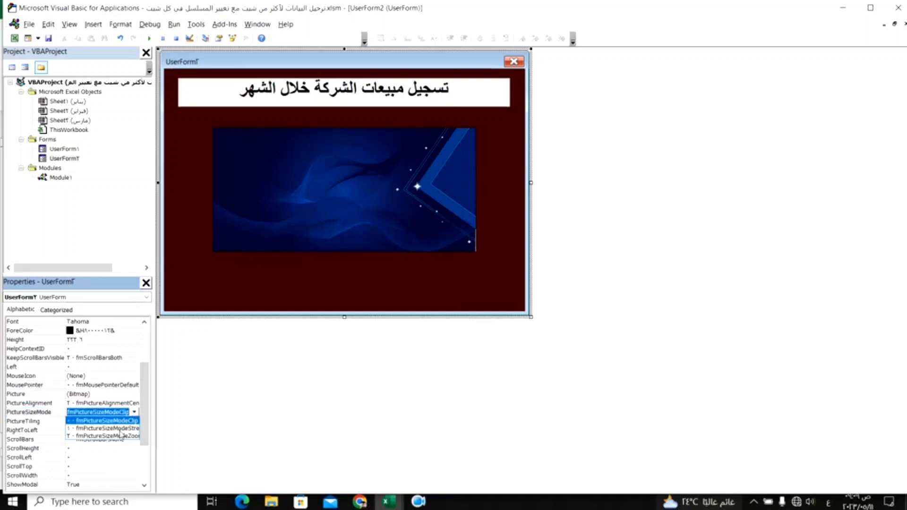
click(119, 429)
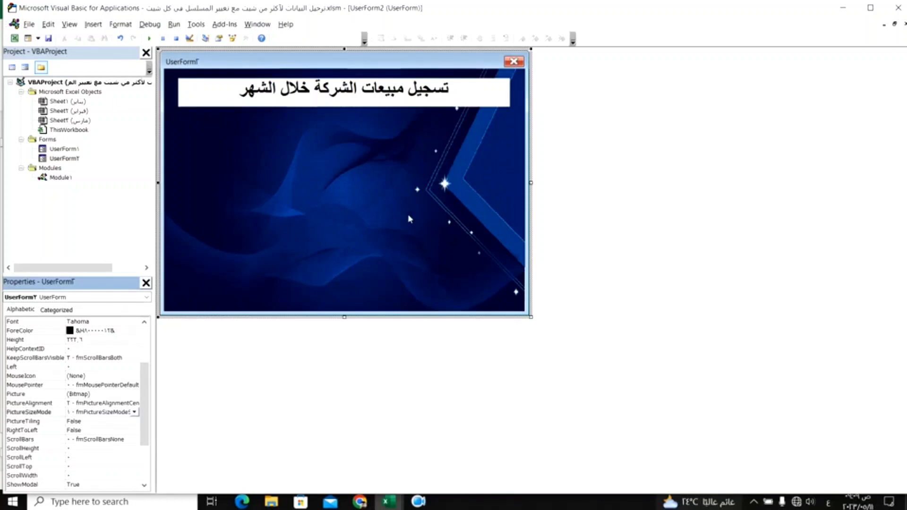
Give the title label a dark navy BackColor and yellow ForeColor
click(326, 102)
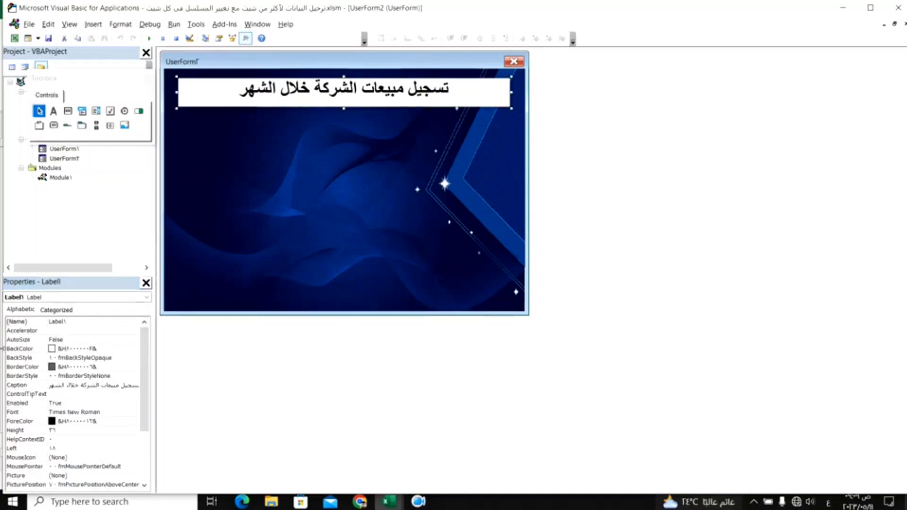
click(137, 350)
click(135, 350)
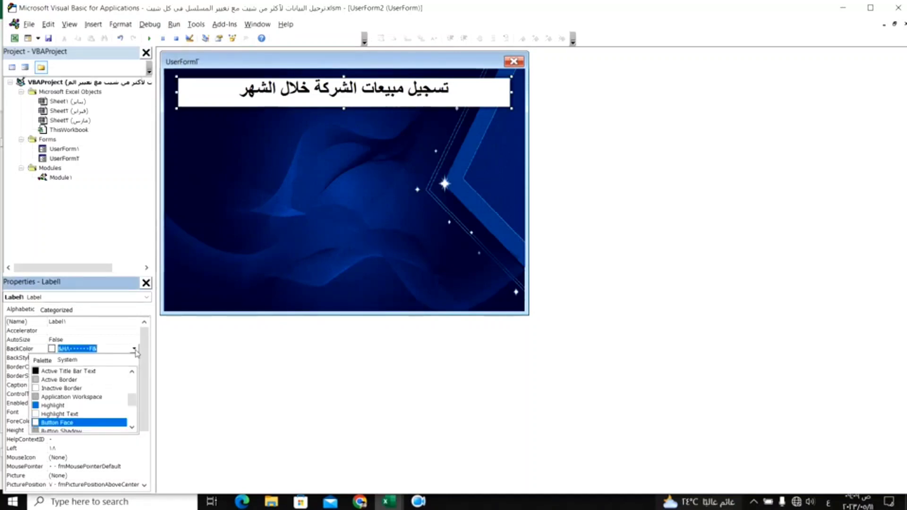
click(50, 361)
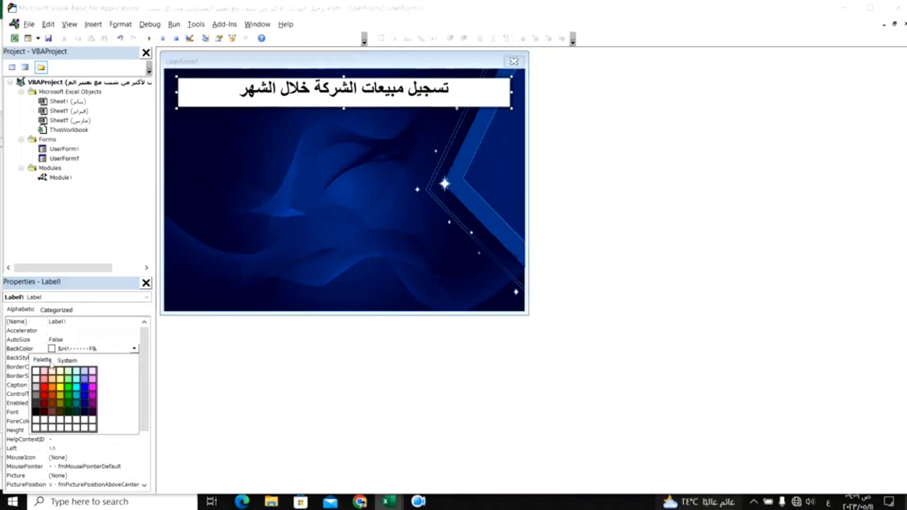
click(87, 412)
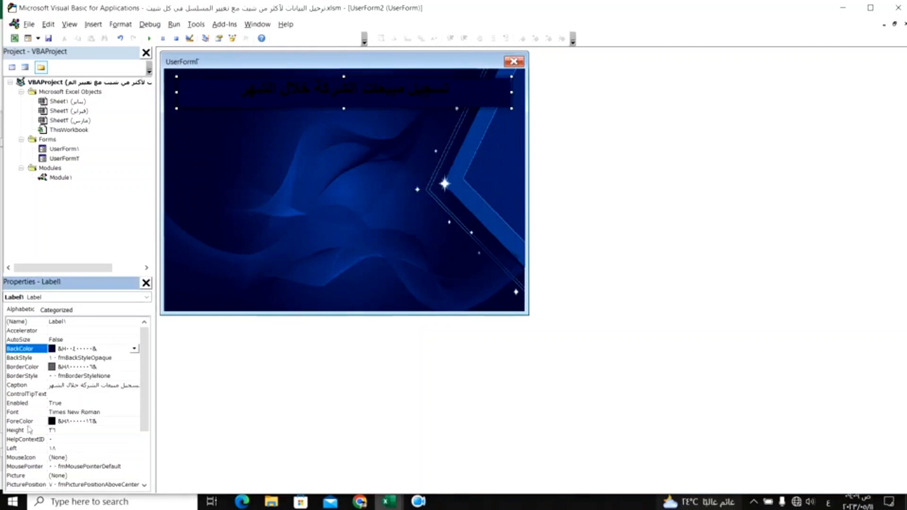
click(116, 422)
click(135, 422)
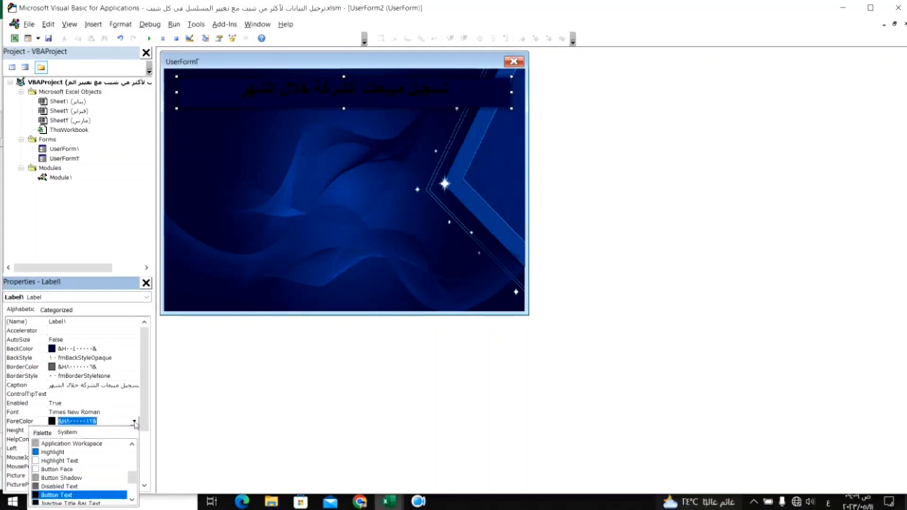
click(43, 432)
click(60, 459)
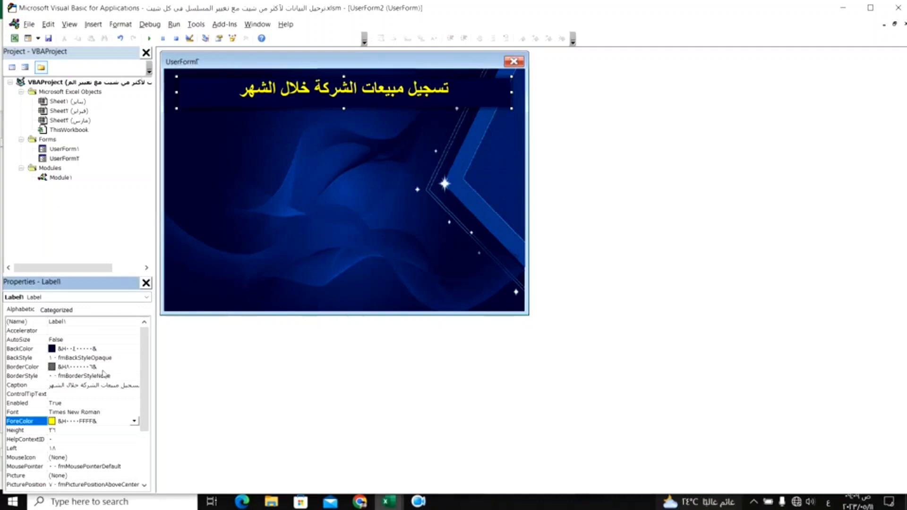
Add a yellow fmBorderStyleSingle border to the title label
click(128, 367)
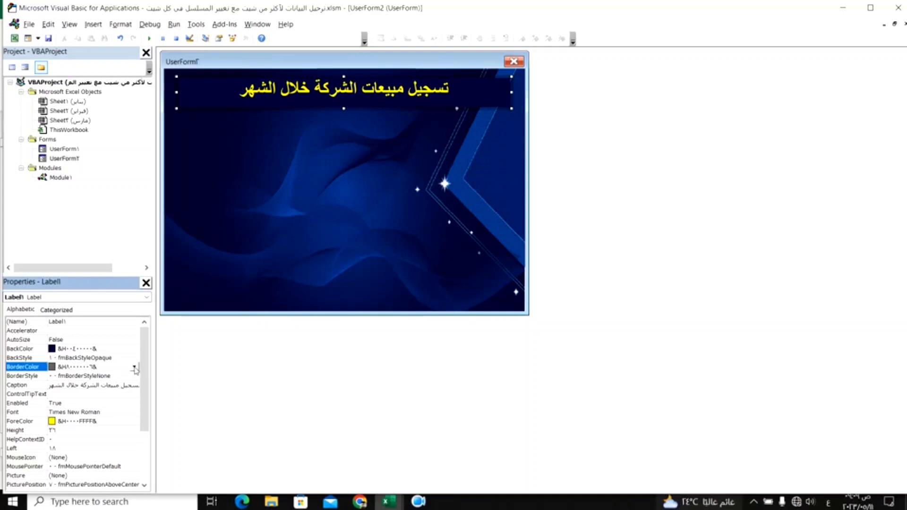
click(134, 367)
click(42, 379)
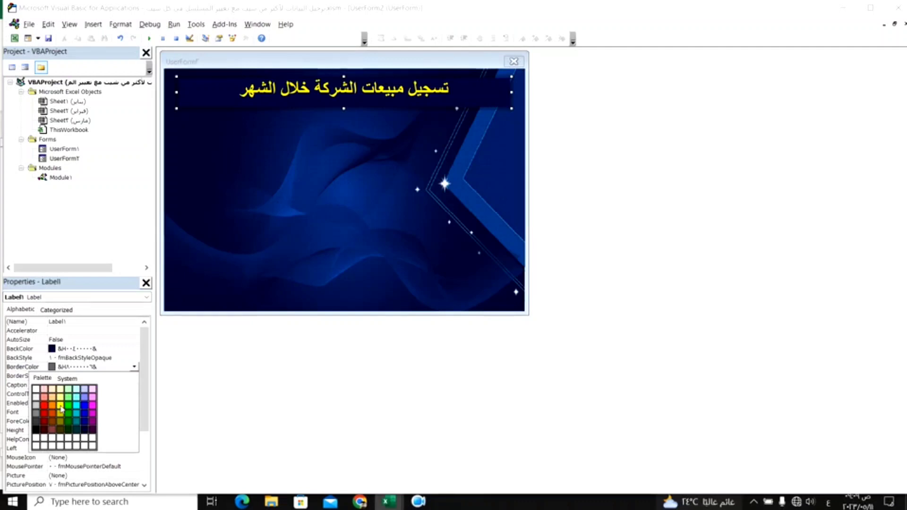
click(60, 405)
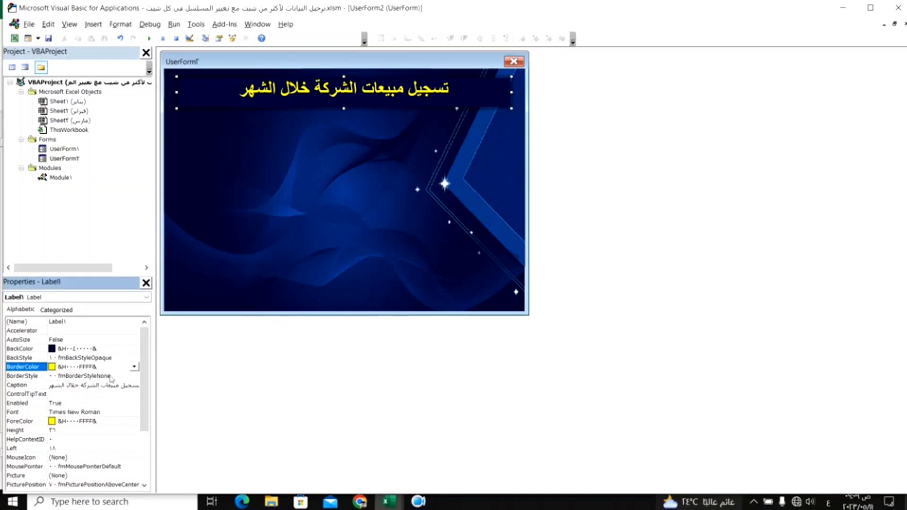
click(112, 377)
click(134, 376)
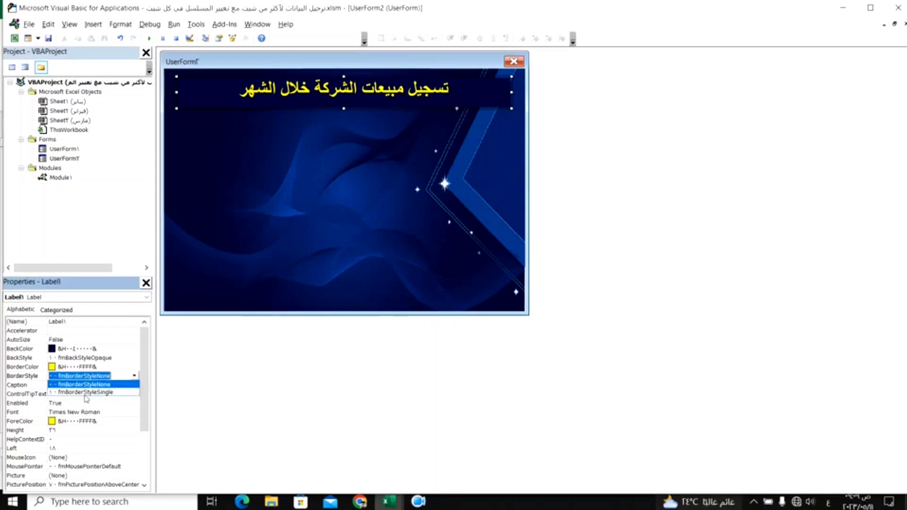
click(89, 395)
click(366, 186)
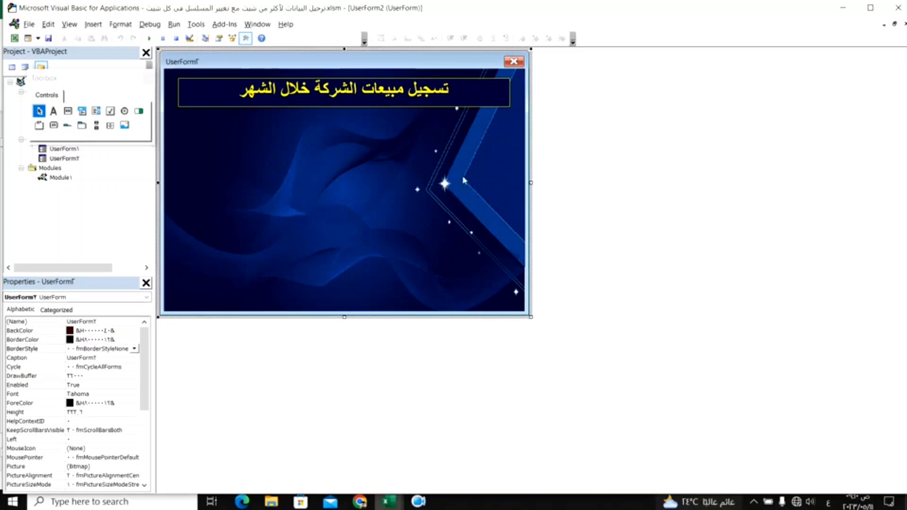
click(15, 38)
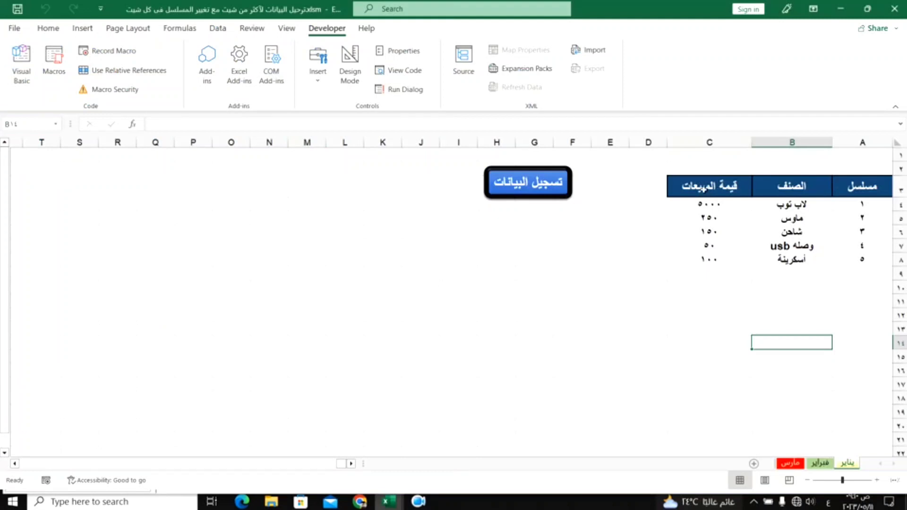
mouse_move(387, 502)
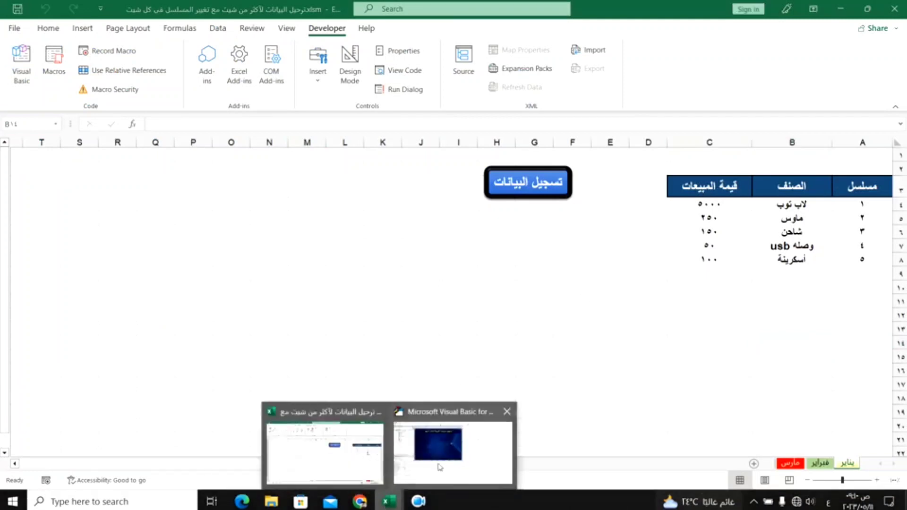
click(439, 465)
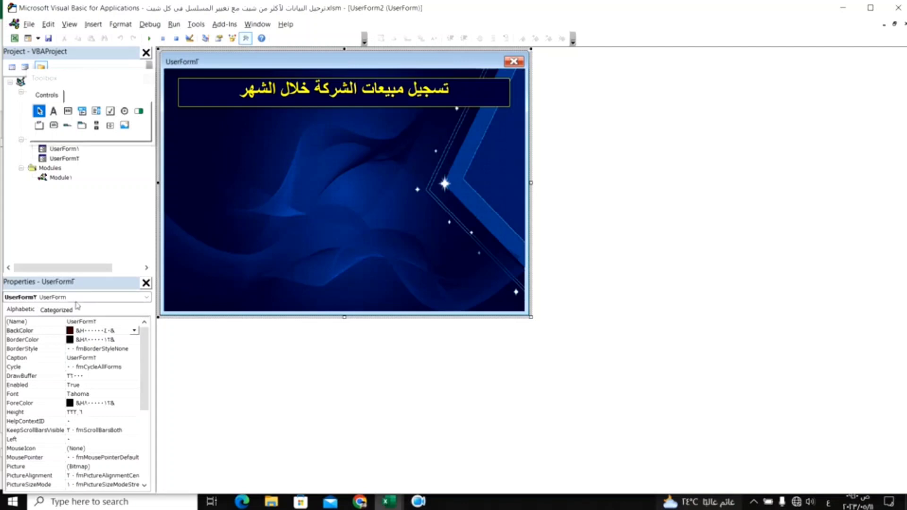
Draw a second label below the title and caption it مسلسل
click(54, 111)
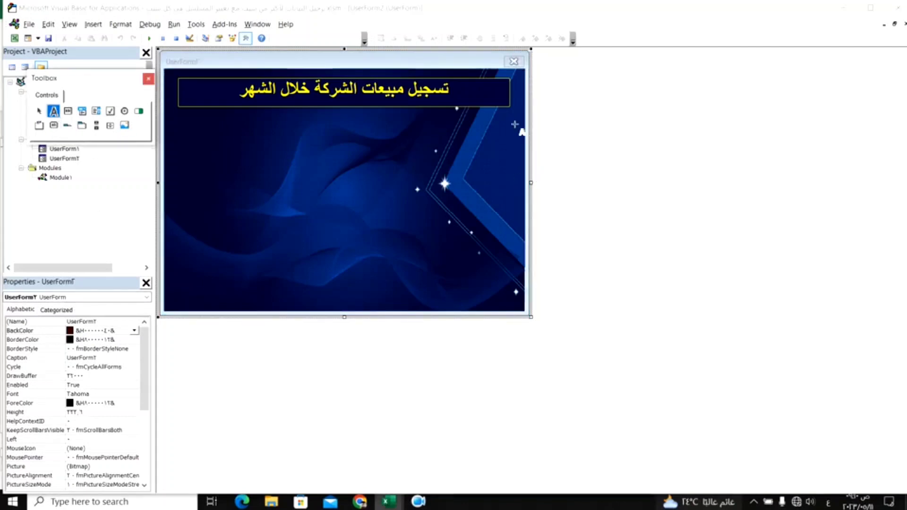
drag(510, 121, 447, 141)
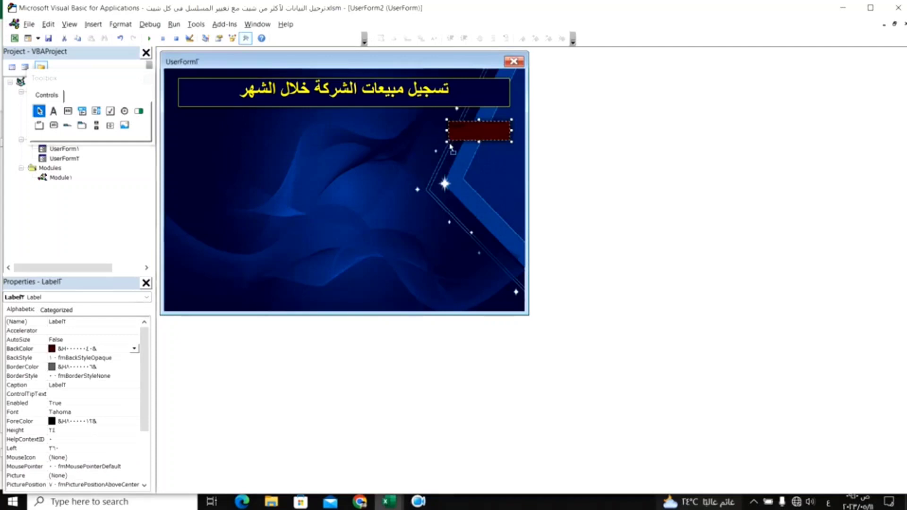
click(469, 128)
double_click(458, 125)
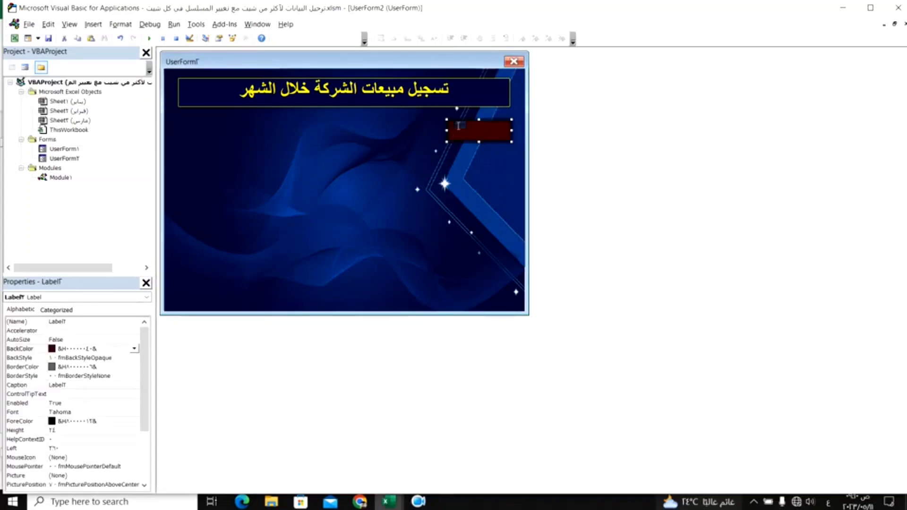
text(مس)
text(لسل)
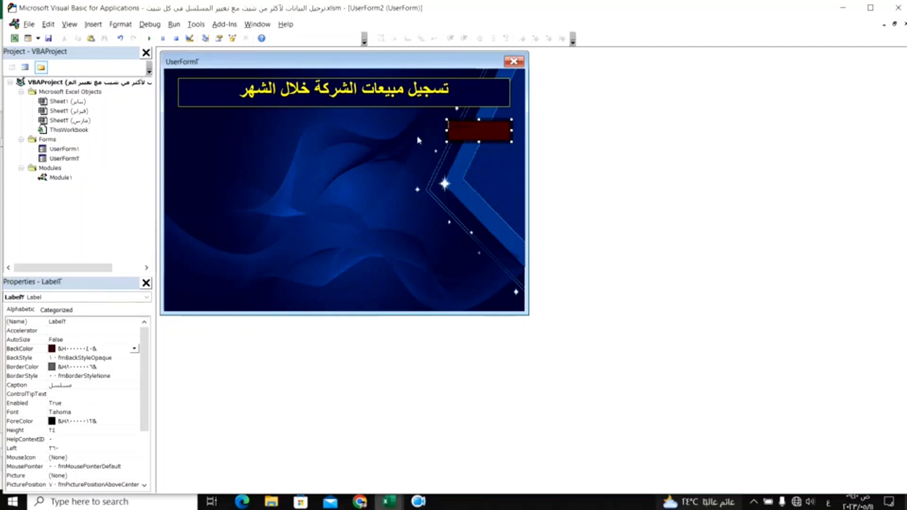
click(419, 210)
Give the مسلسل label a dark navy background and yellow text
click(478, 139)
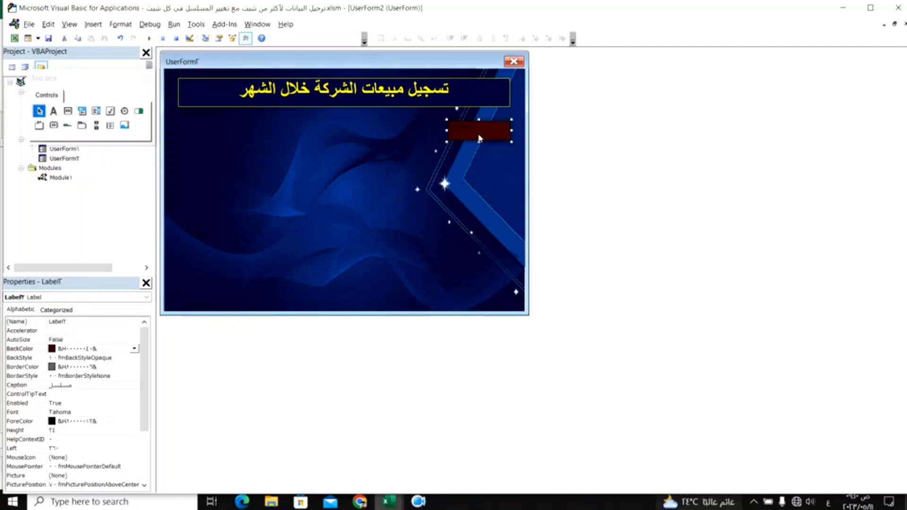
click(134, 349)
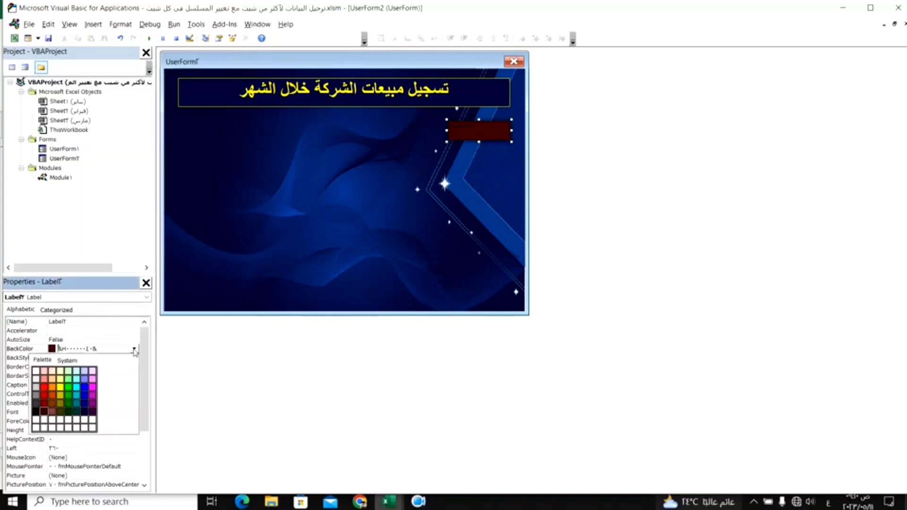
click(84, 413)
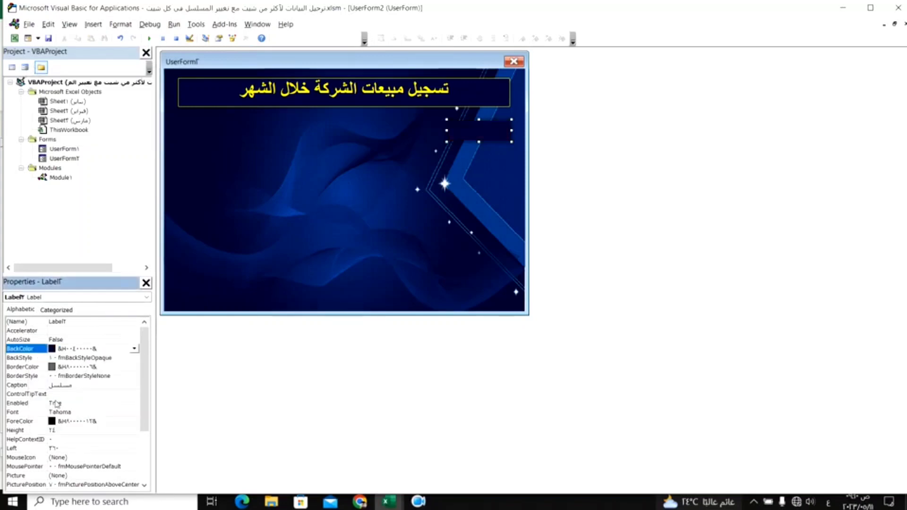
click(134, 424)
click(134, 421)
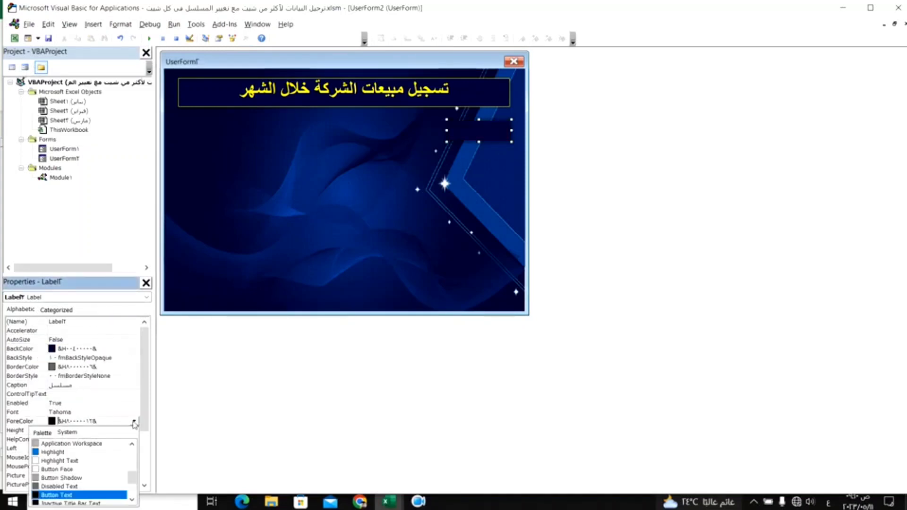
click(42, 432)
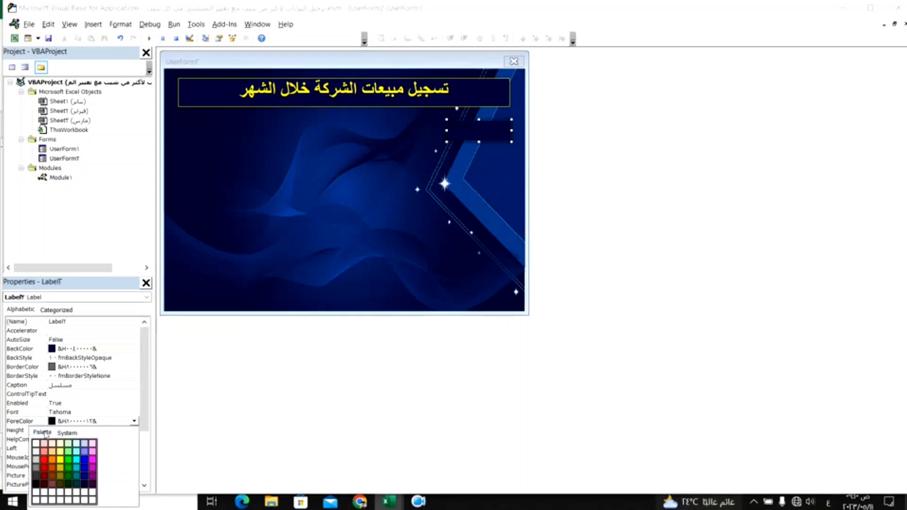
click(59, 459)
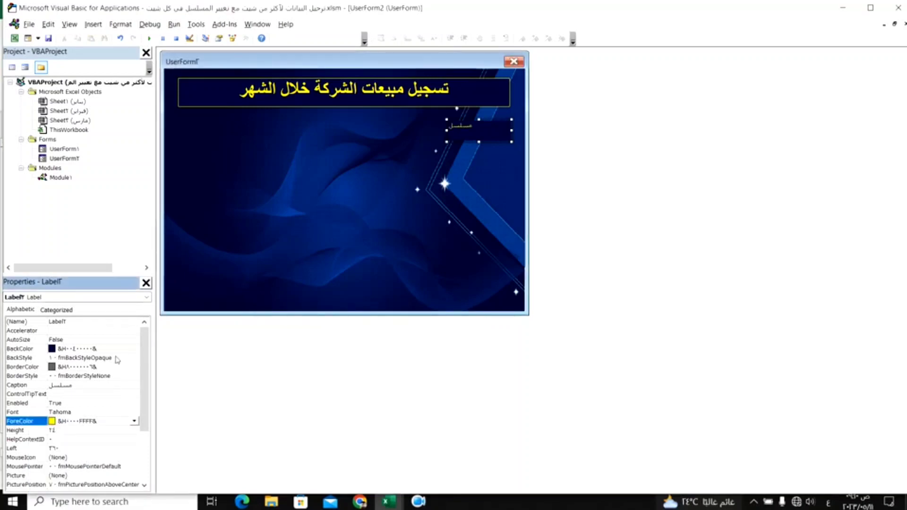
Give the label a yellow single-line border
click(114, 368)
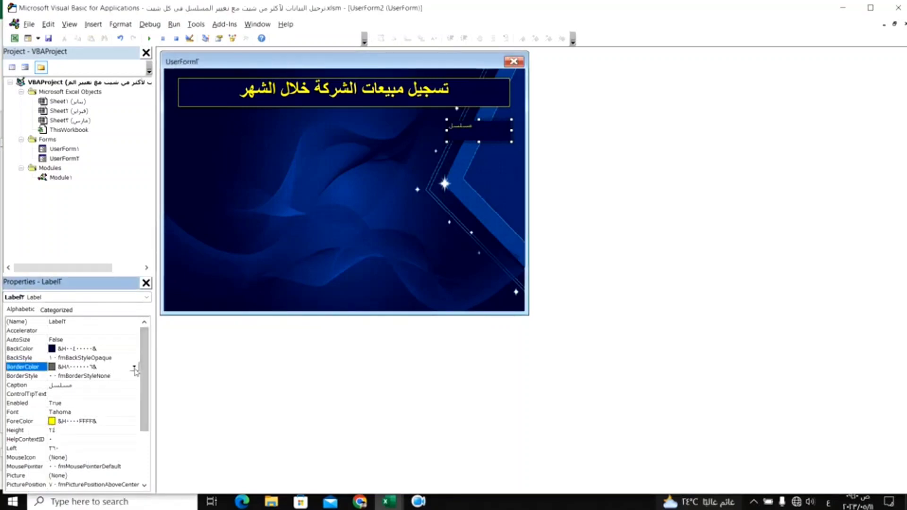
click(134, 367)
click(43, 378)
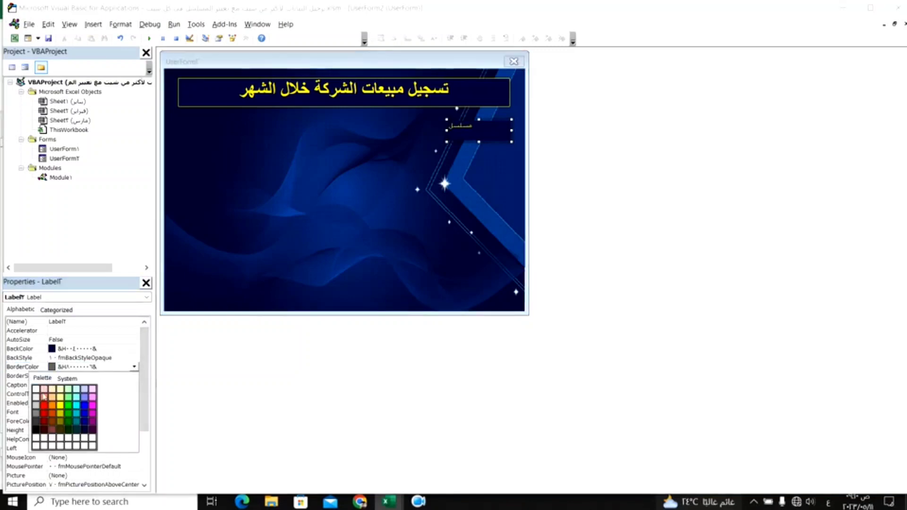
click(59, 407)
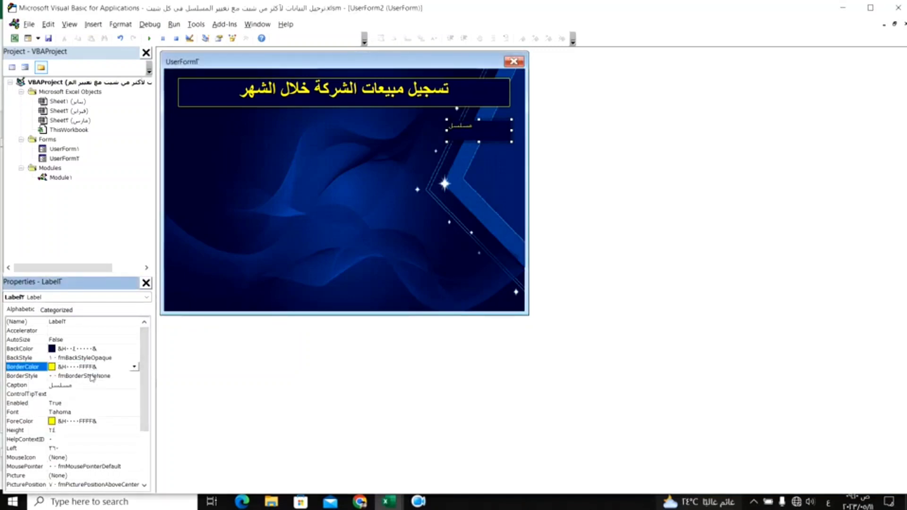
click(132, 377)
click(135, 376)
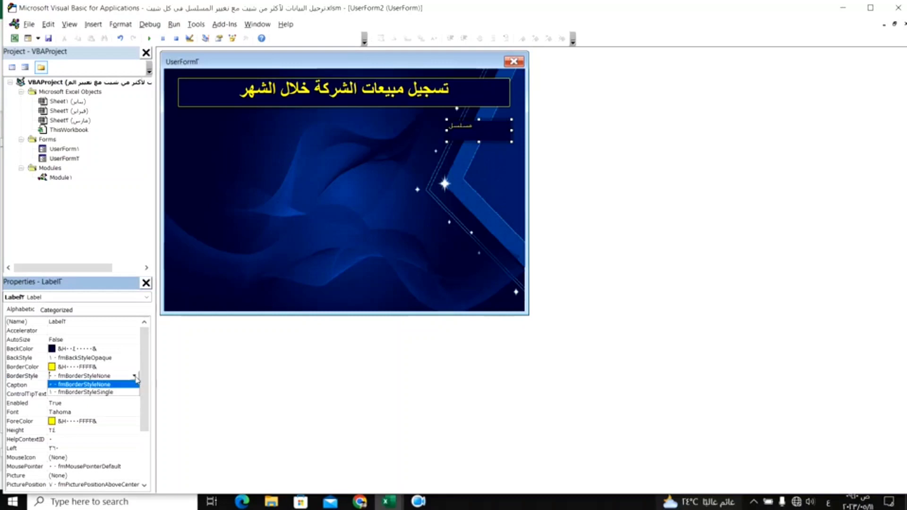
click(105, 393)
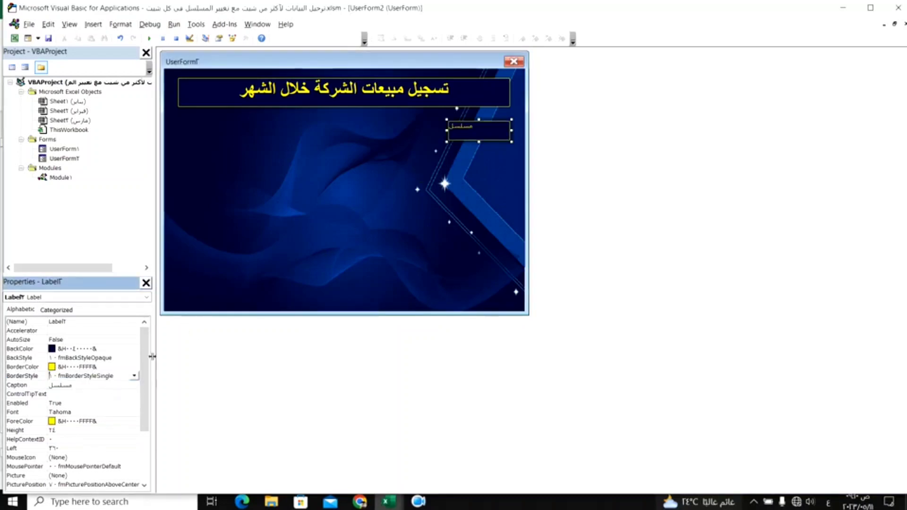
Set the label font to Times New Roman Bold at a larger size
click(105, 414)
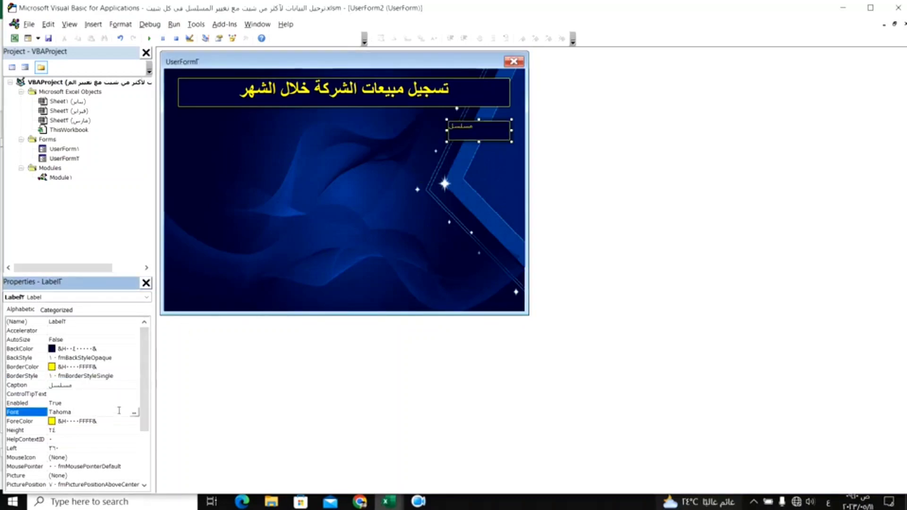
click(134, 414)
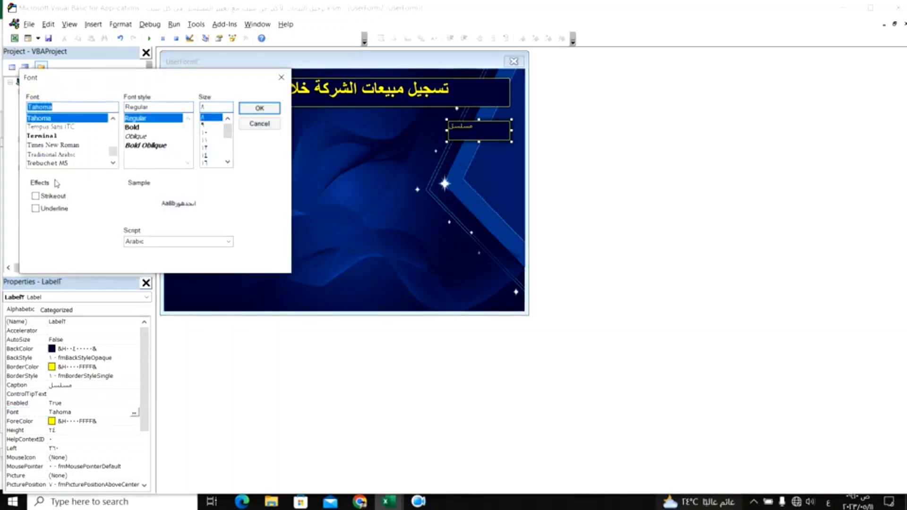
click(53, 145)
click(133, 136)
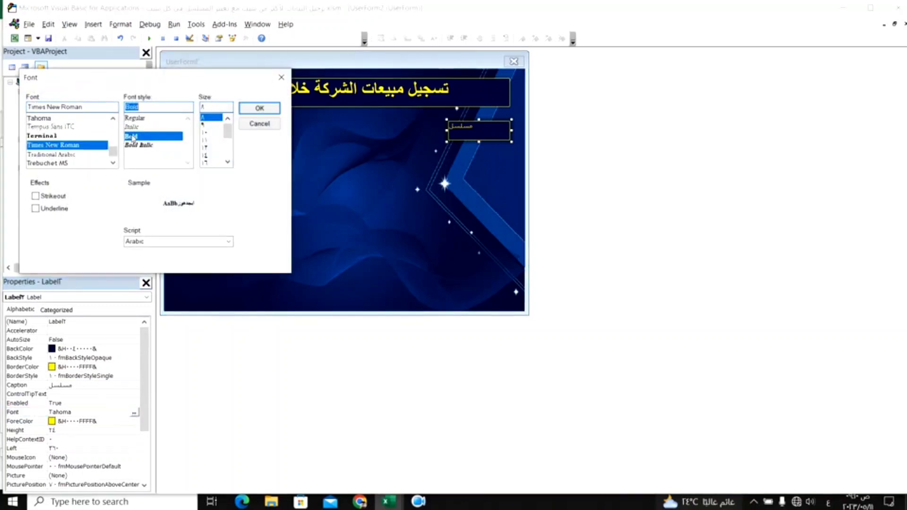
click(207, 163)
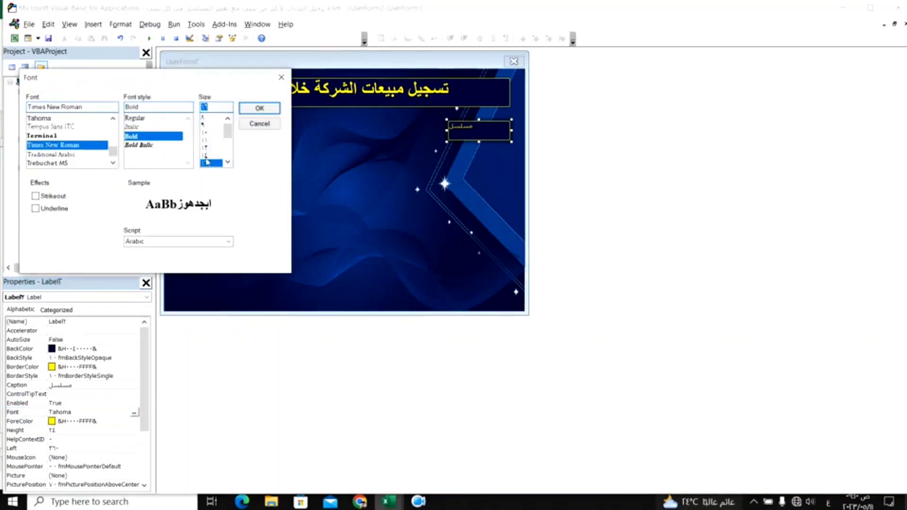
click(253, 108)
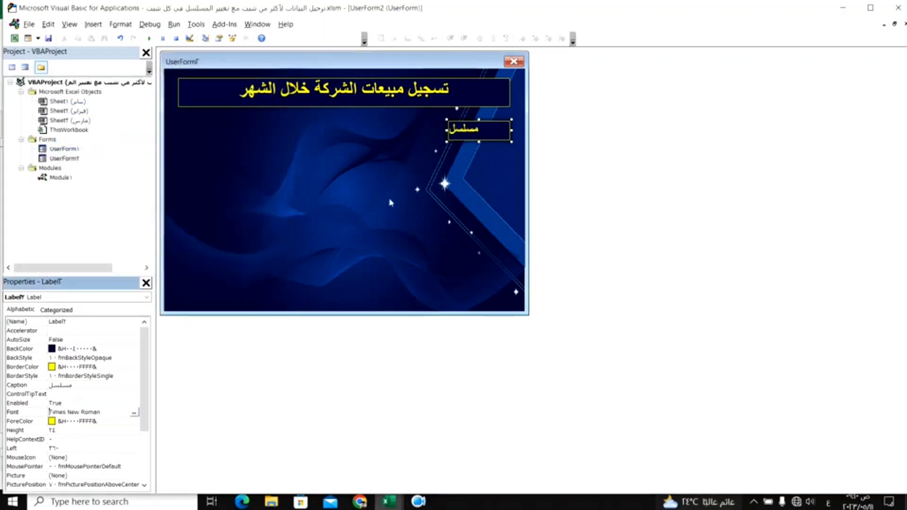
Centre the label's caption with TextAlign Center
drag(145, 378, 144, 428)
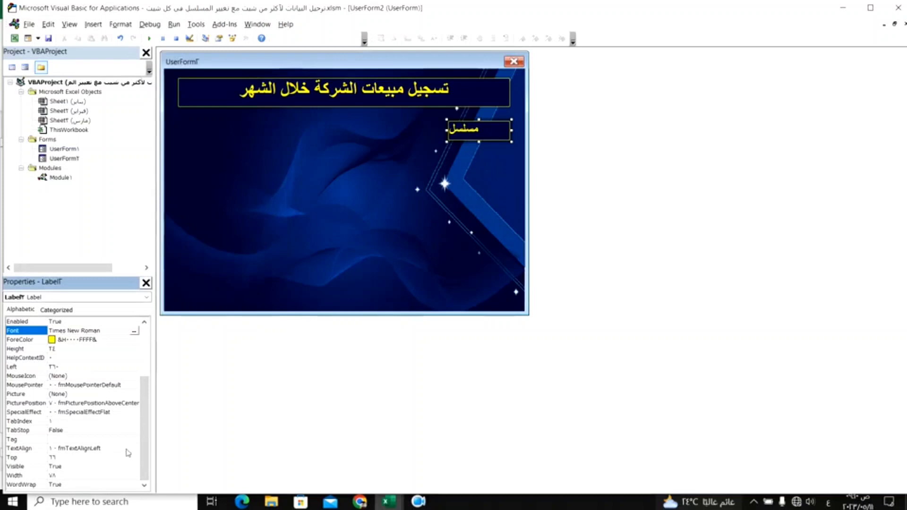
click(126, 448)
click(134, 449)
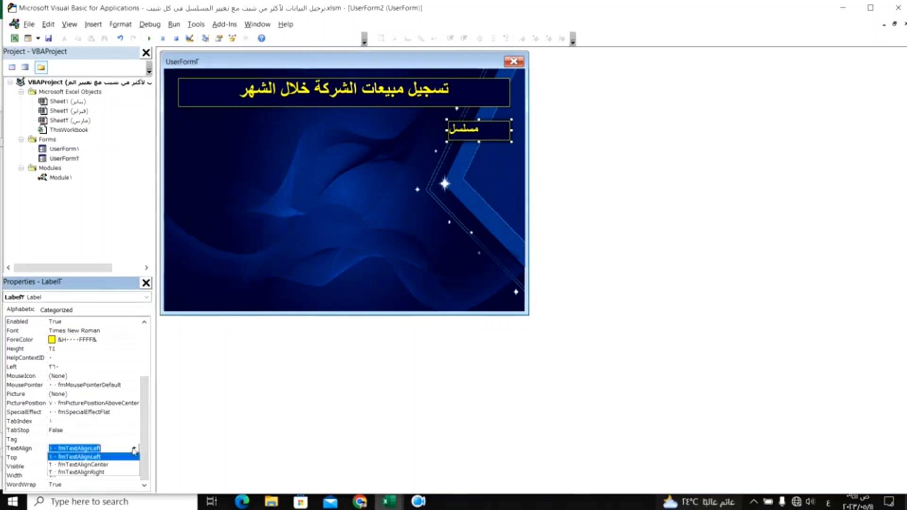
click(97, 466)
click(397, 224)
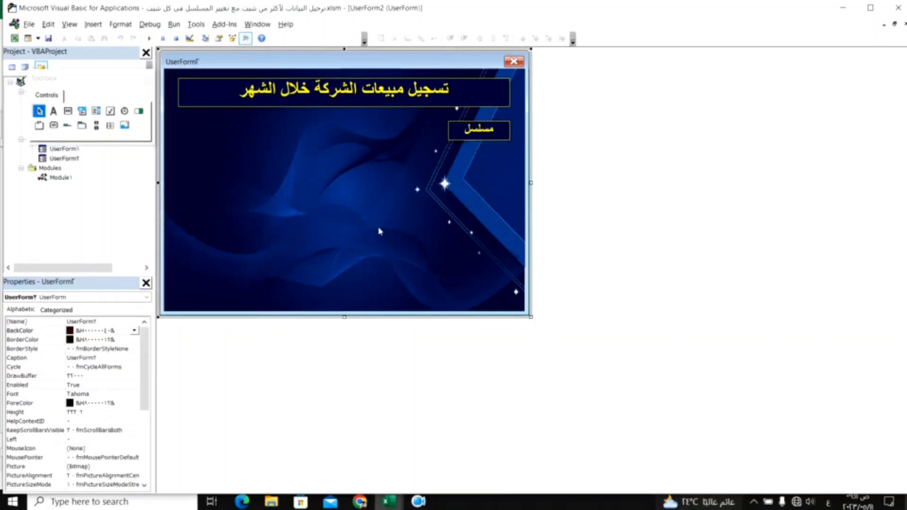
Paste two copies of the مسلسل label, stacked beneath it
click(464, 138)
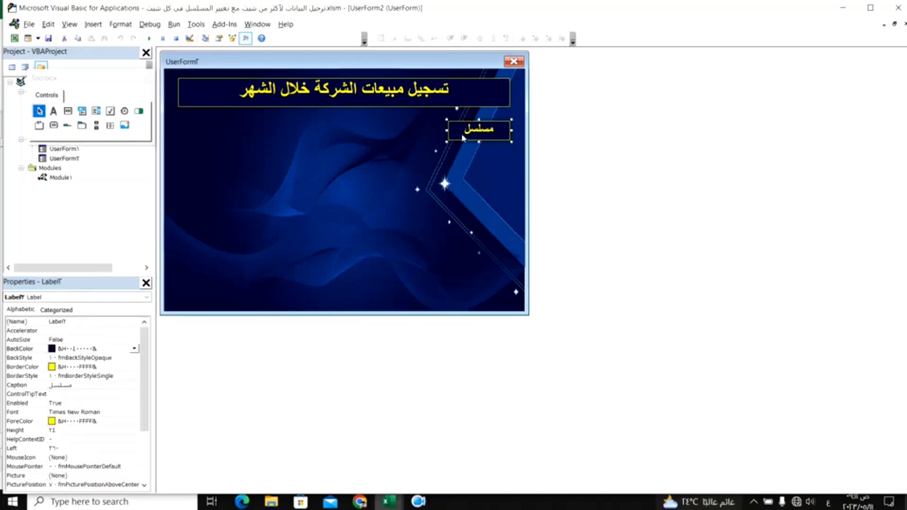
click(445, 169)
key(ctrl+v)
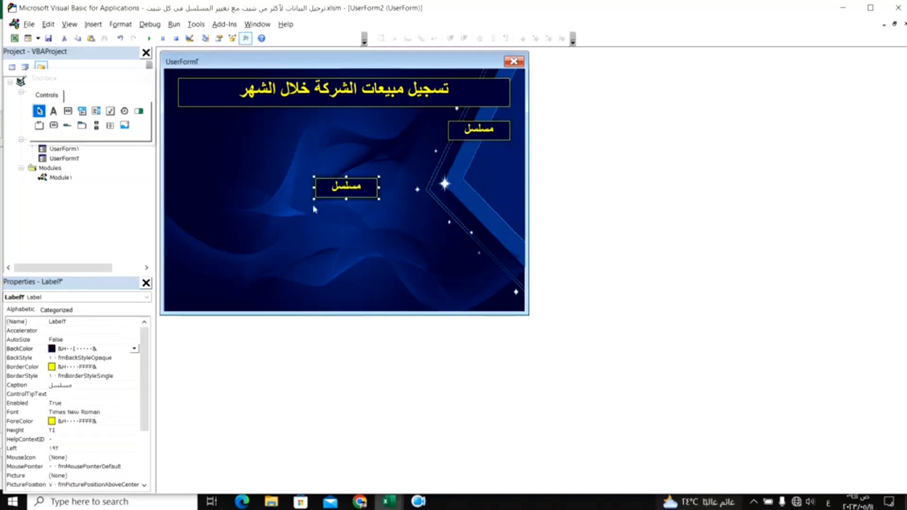
drag(327, 190, 460, 163)
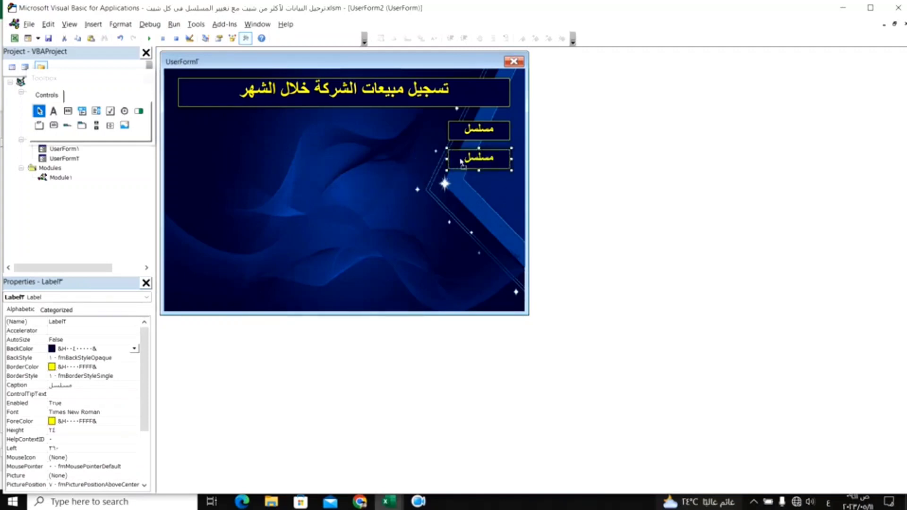
click(418, 226)
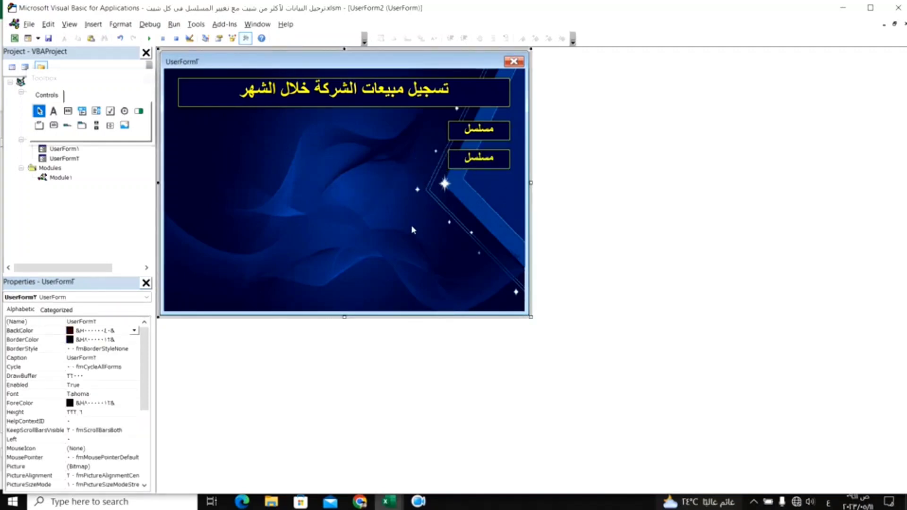
key(ctrl+v)
mouse_move(348, 191)
mouse_down()
mouse_move(426, 211)
mouse_move(484, 194)
mouse_up()
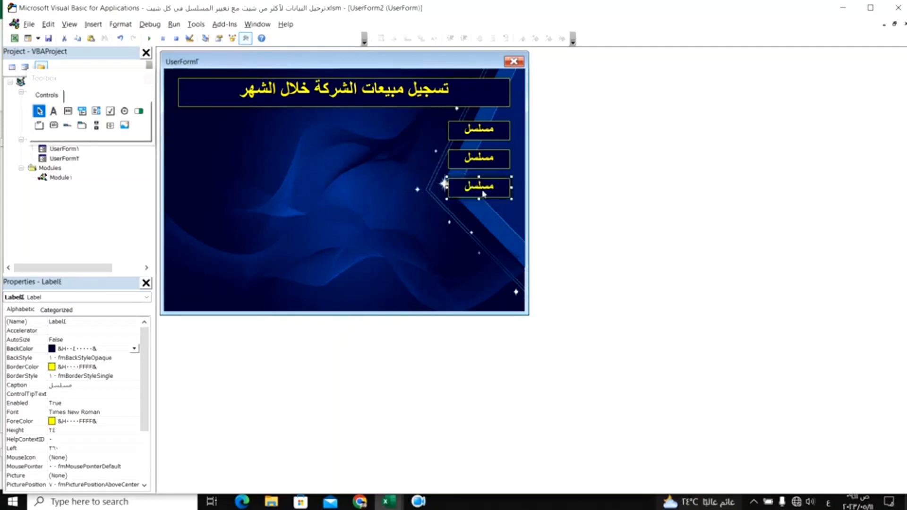
click(430, 206)
Recaption the copies as الصنف and قيمة المبيعات
click(473, 164)
click(474, 164)
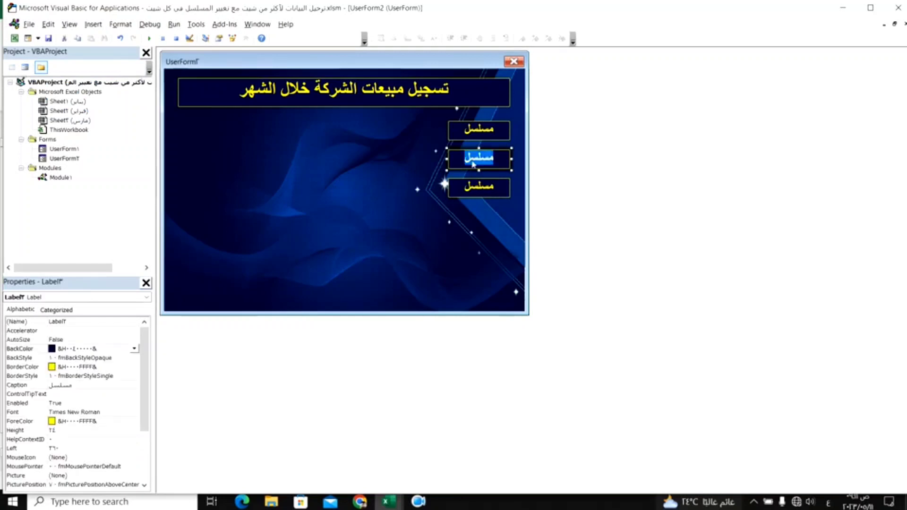
text(الصن)
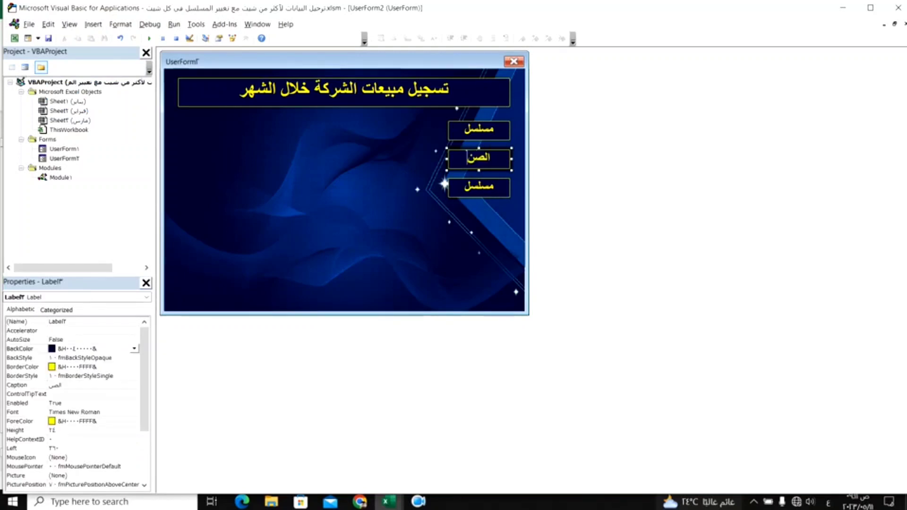
text(ف)
click(475, 185)
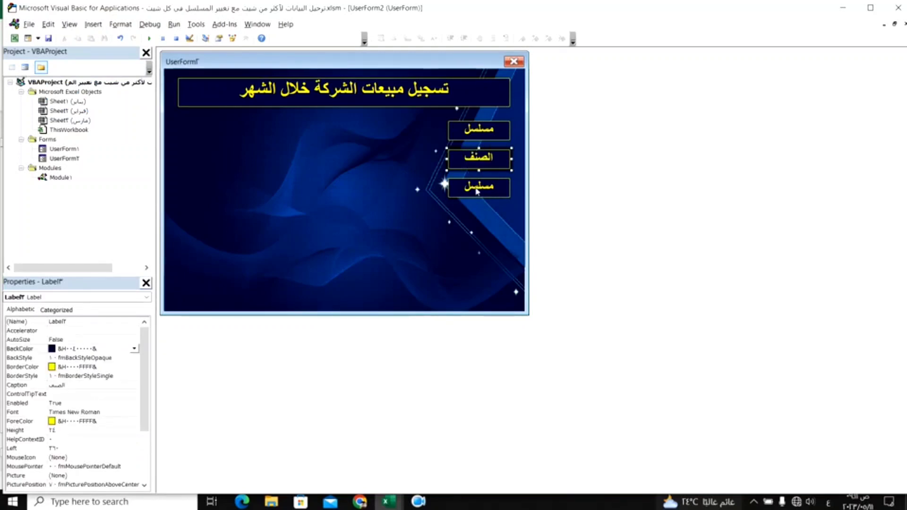
click(474, 185)
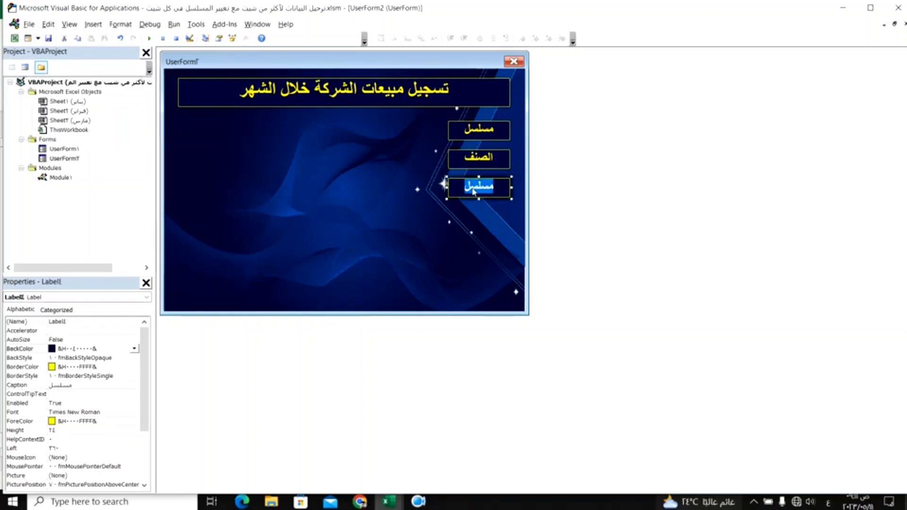
text(قيمة ا)
text(لمبيعات)
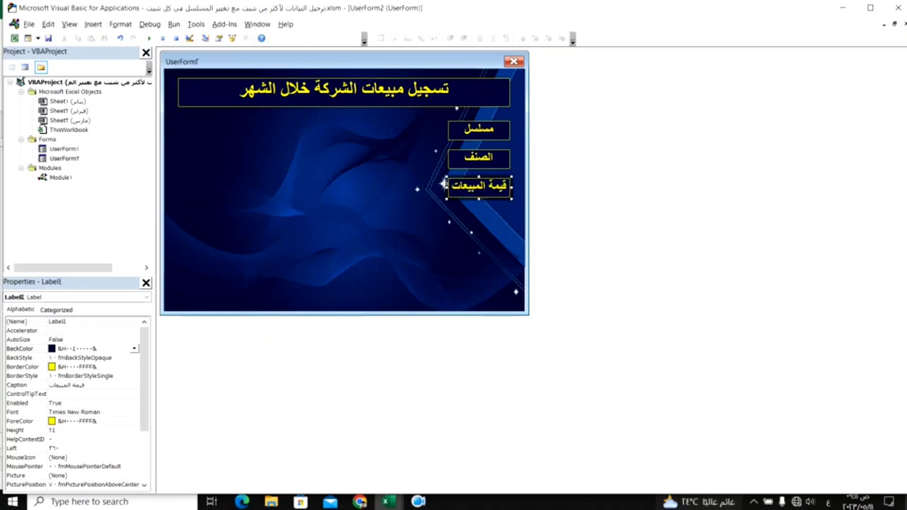
click(406, 217)
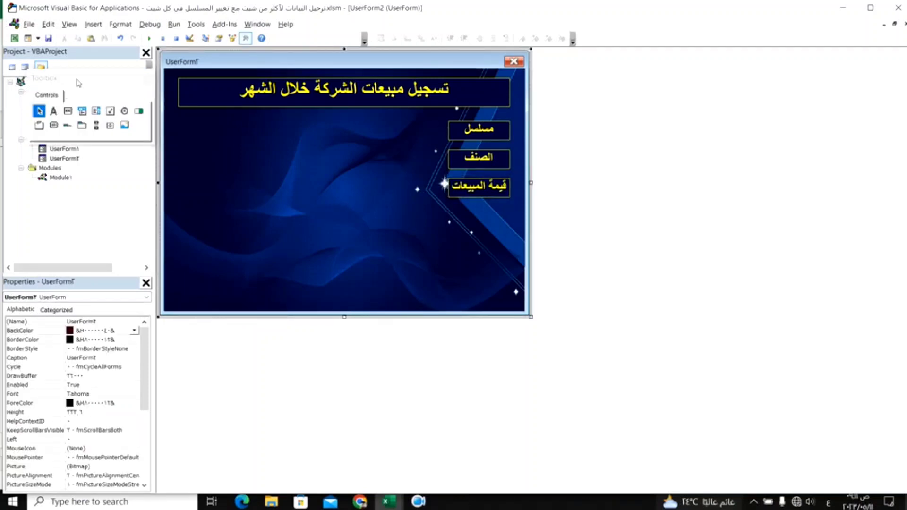
Move the Toolbox aside and draw TextBox1 left of the مسلسل label
drag(79, 83, 609, 130)
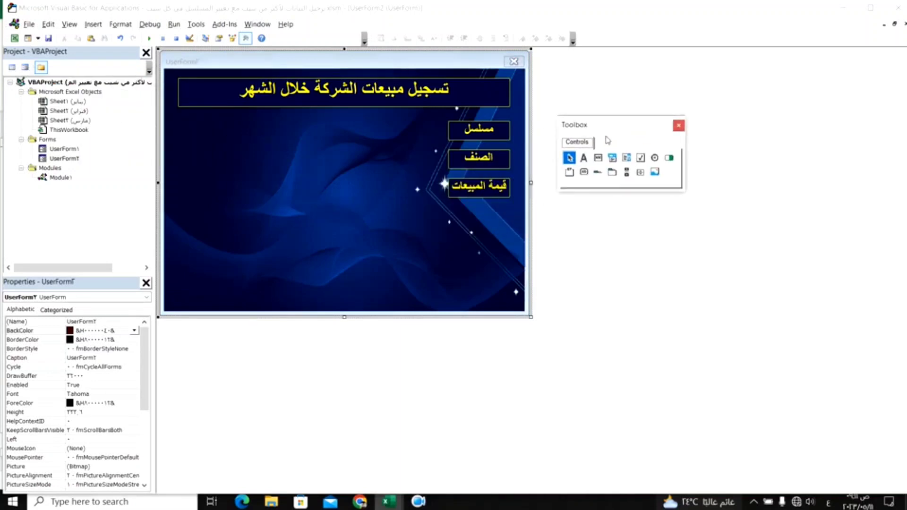
click(598, 158)
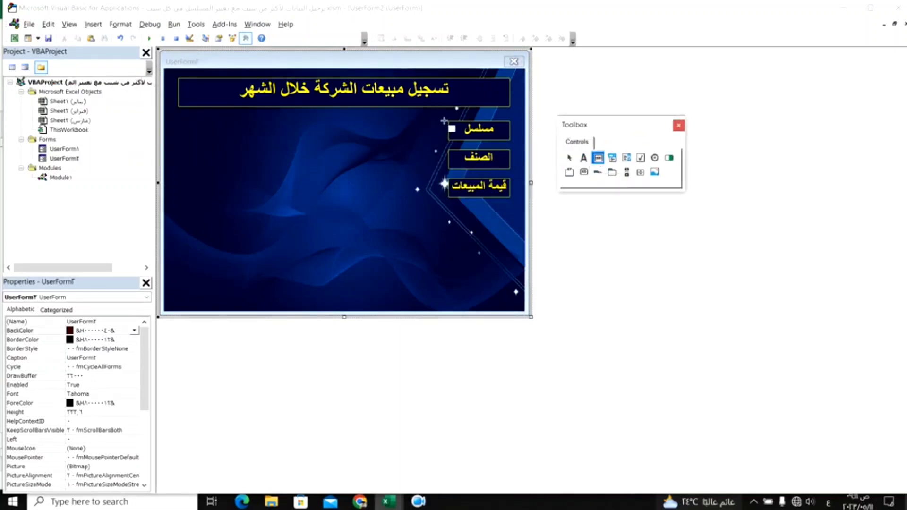
click(444, 126)
drag(444, 121, 405, 141)
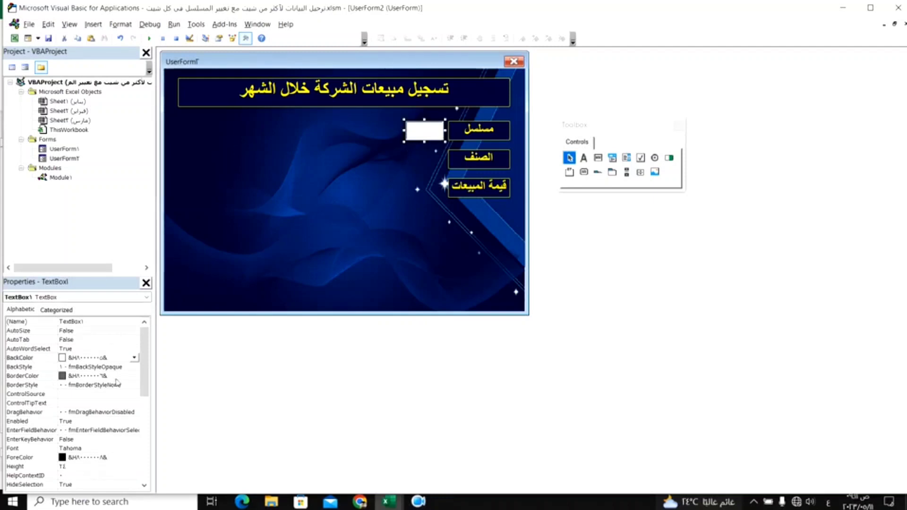
click(131, 378)
click(134, 376)
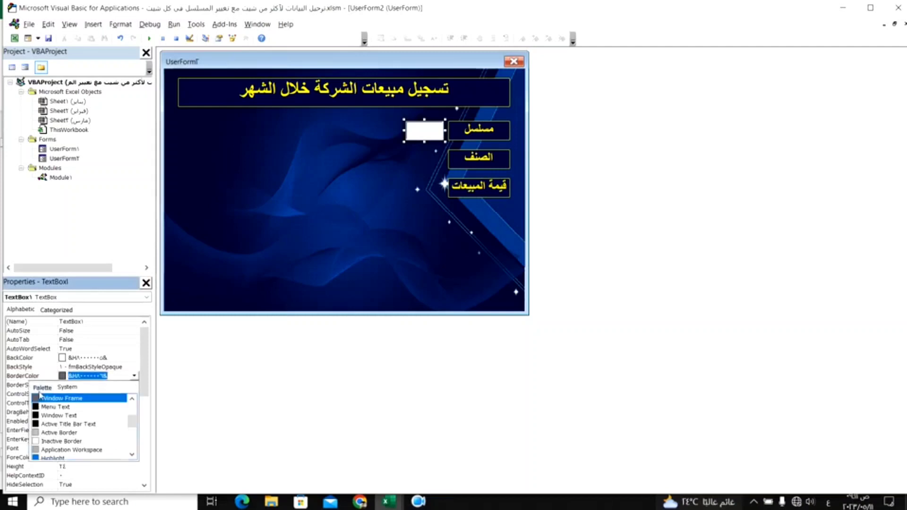
Give TextBox1 a black single-line border
click(42, 387)
click(37, 440)
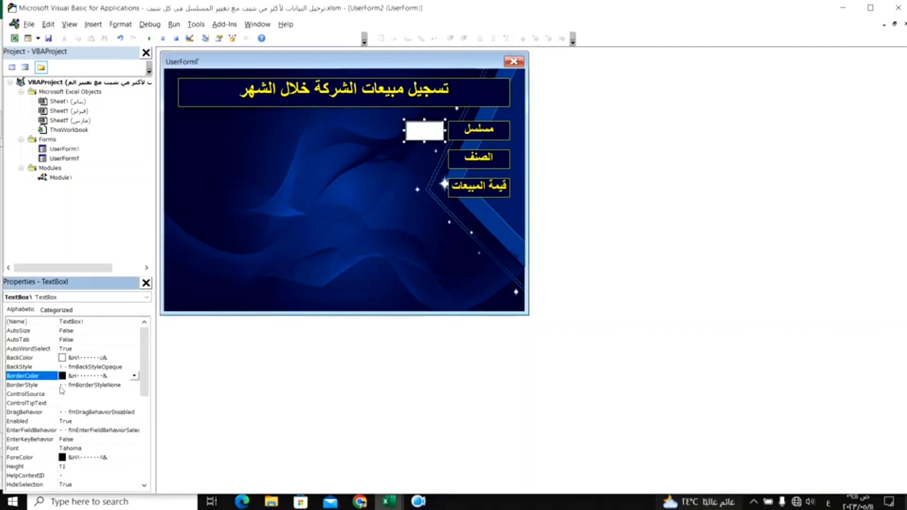
click(134, 388)
click(135, 386)
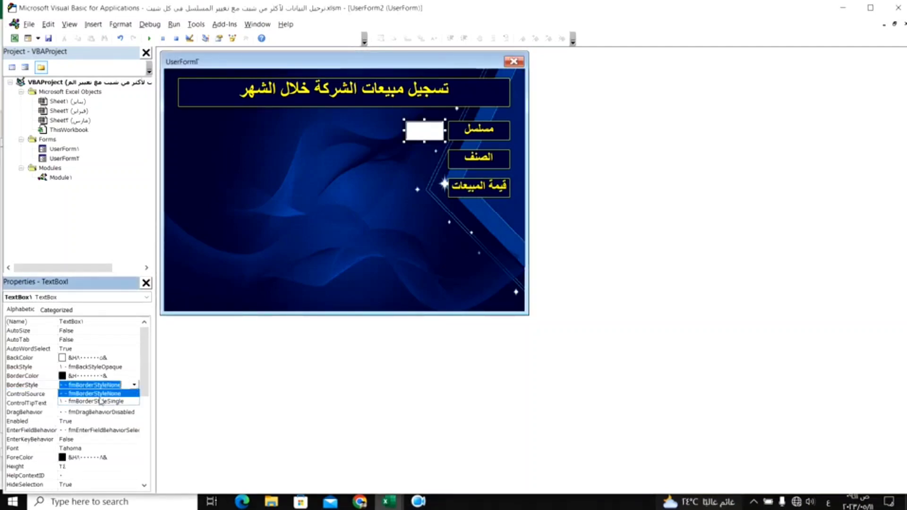
click(102, 401)
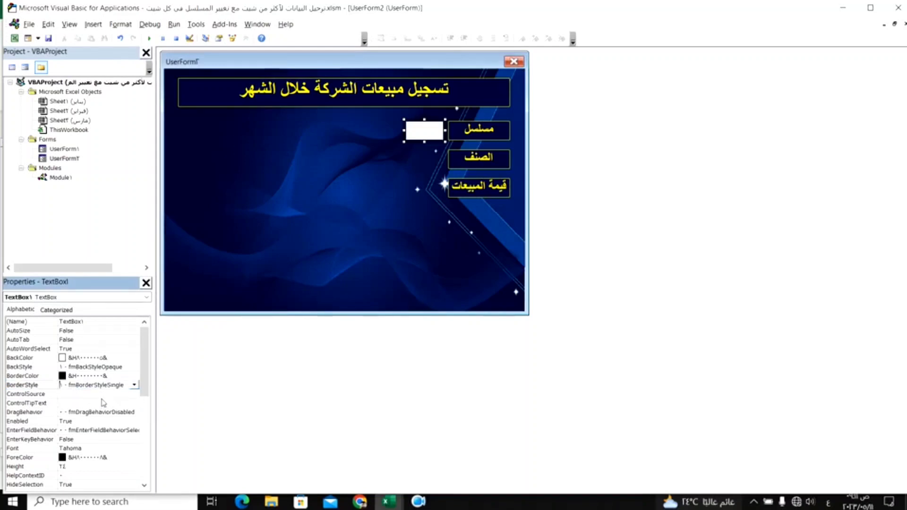
Set TextBox1's font to Times New Roman Bold, size 16
click(114, 449)
click(134, 449)
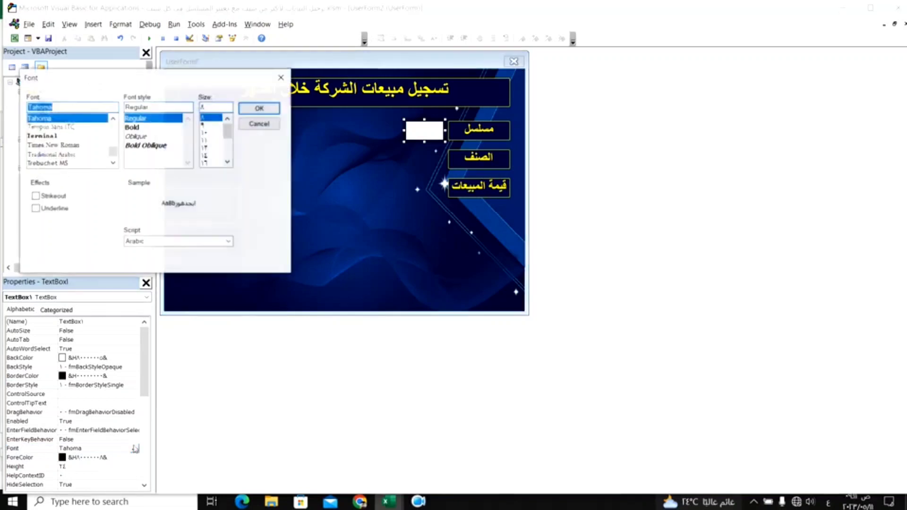
click(53, 145)
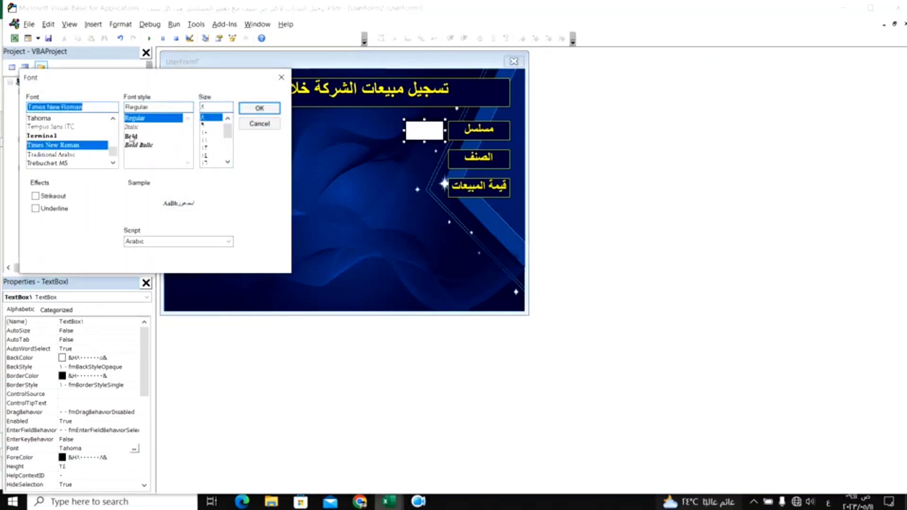
click(133, 136)
click(211, 163)
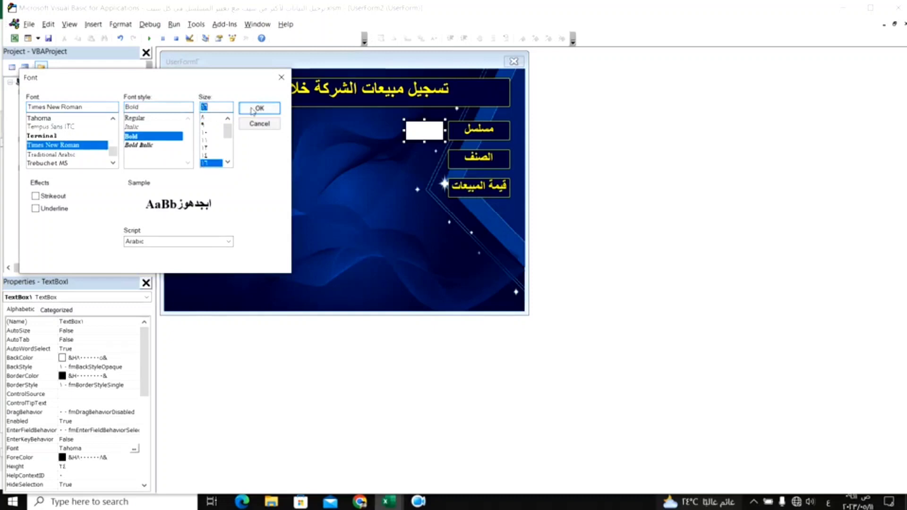
click(254, 110)
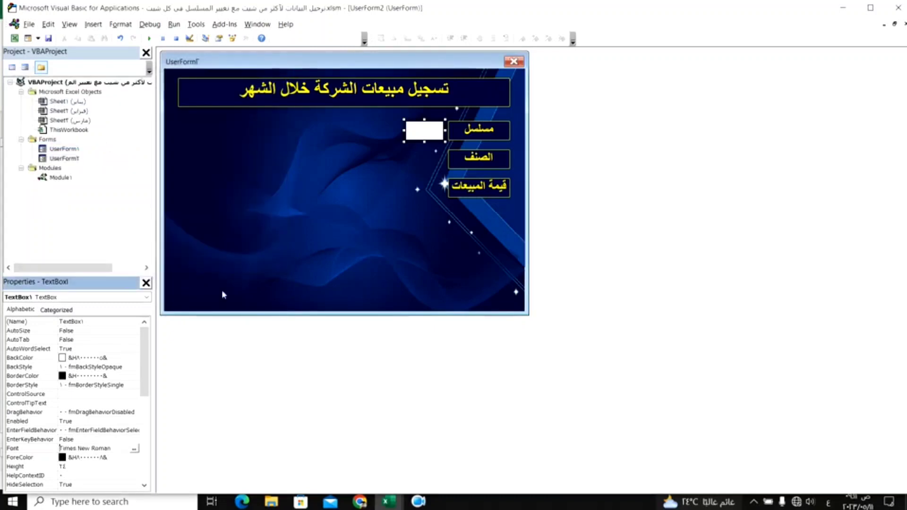
Choose a new TextAlign value for TextBox1
drag(146, 349, 147, 445)
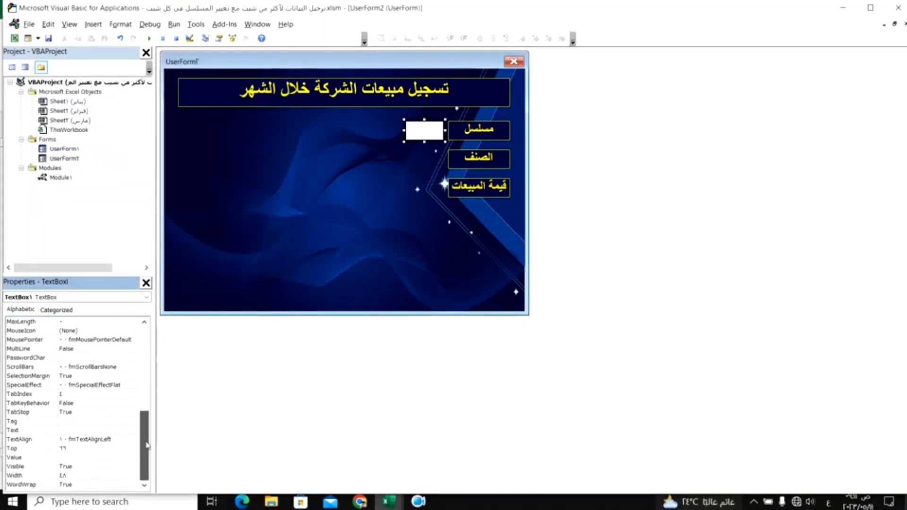
click(118, 439)
click(134, 439)
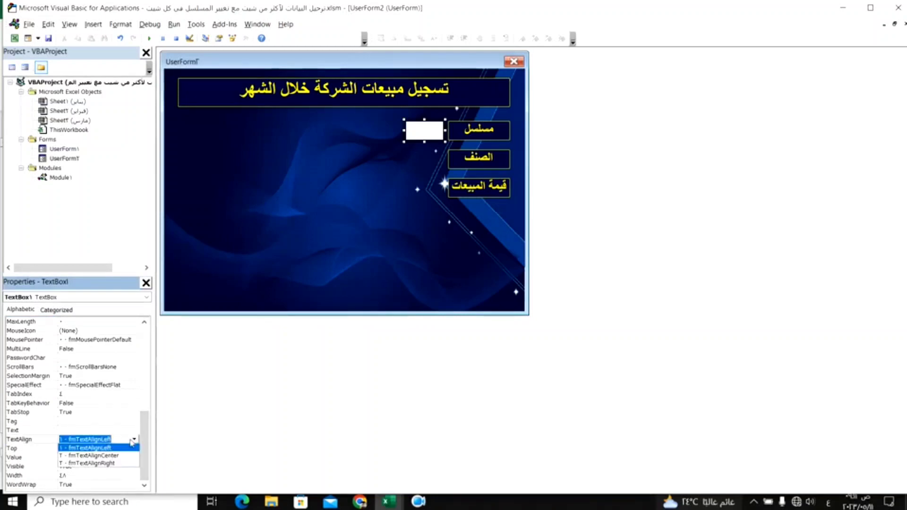
click(109, 456)
Copy TextBox1 and place a pasted copy beside the الصنف label
click(363, 216)
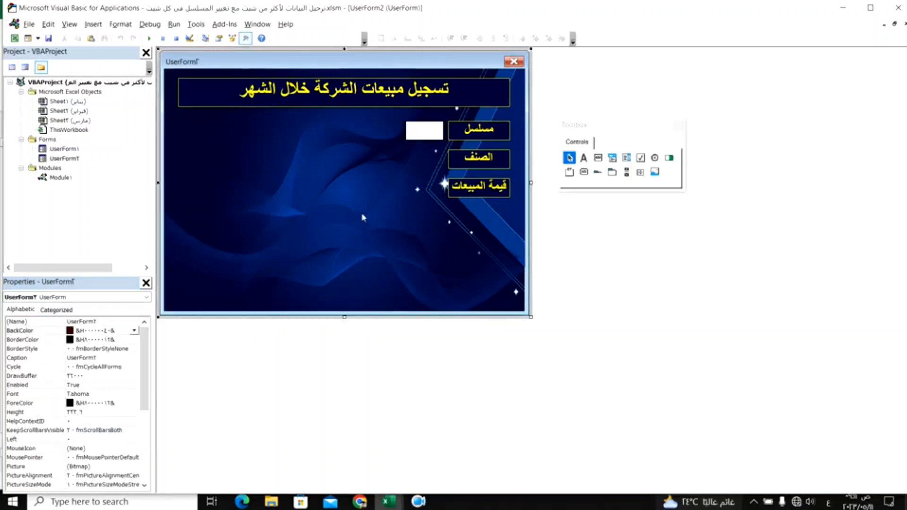
click(407, 127)
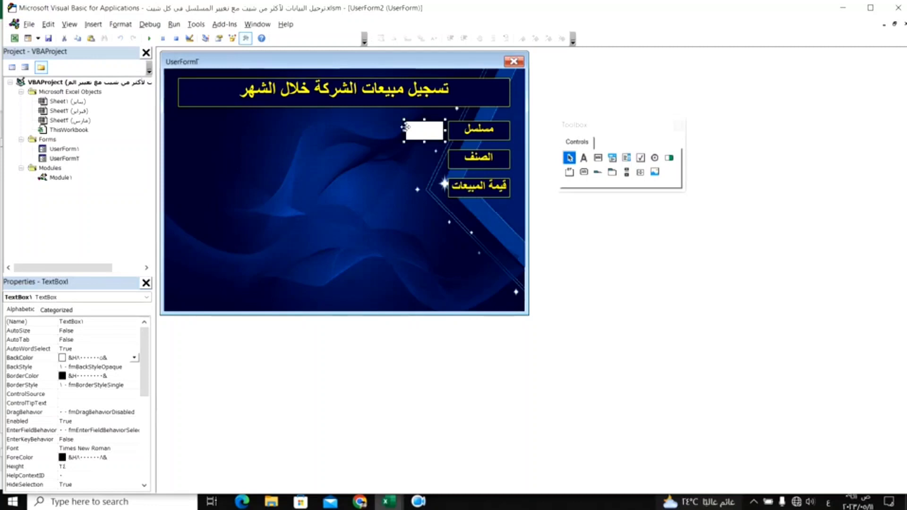
key(ctrl+c)
click(392, 174)
key(ctrl+v)
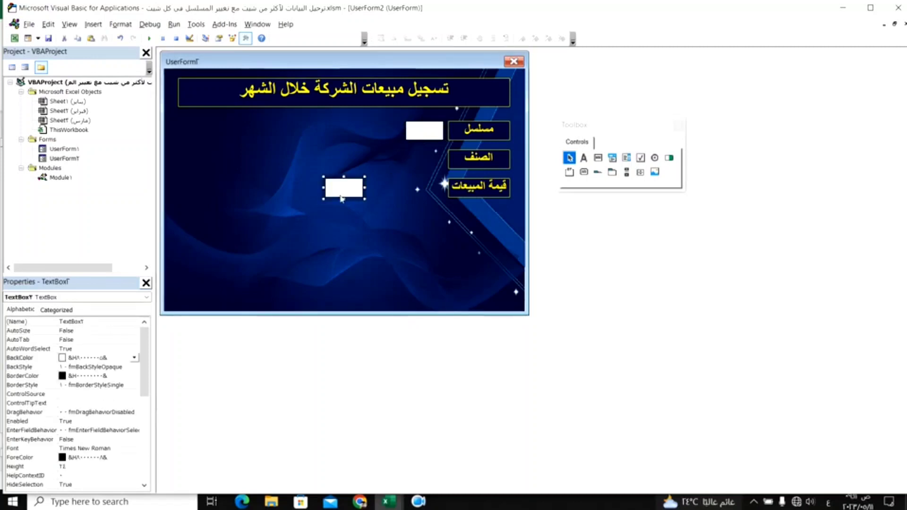
mouse_move(342, 198)
mouse_down()
mouse_move(427, 166)
mouse_move(352, 168)
mouse_up()
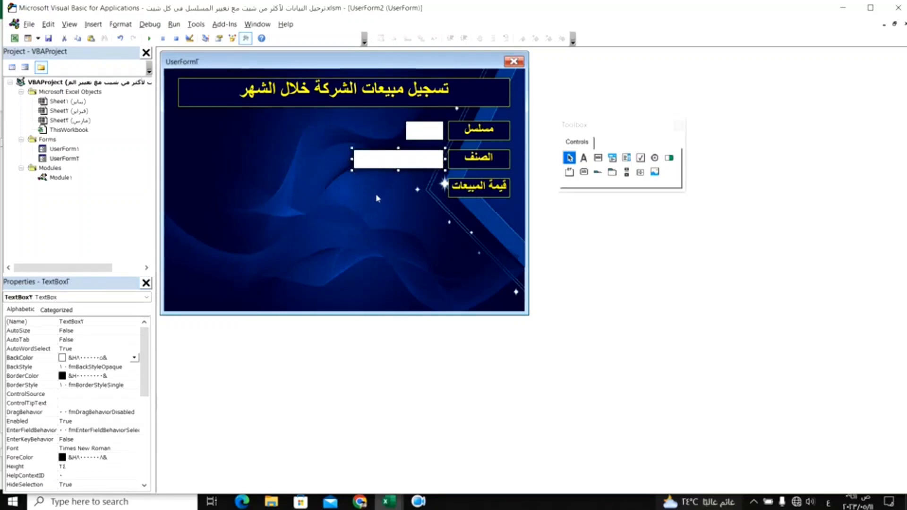
Paste a third text box beside قيمة المبيعات and align it with the others
click(390, 226)
key(ctrl+v)
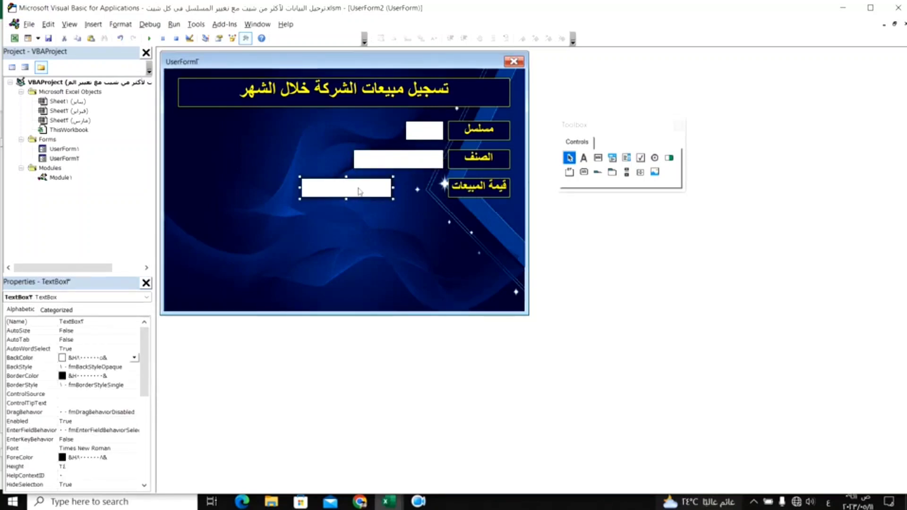
drag(360, 191, 405, 191)
click(378, 241)
click(400, 191)
click(422, 229)
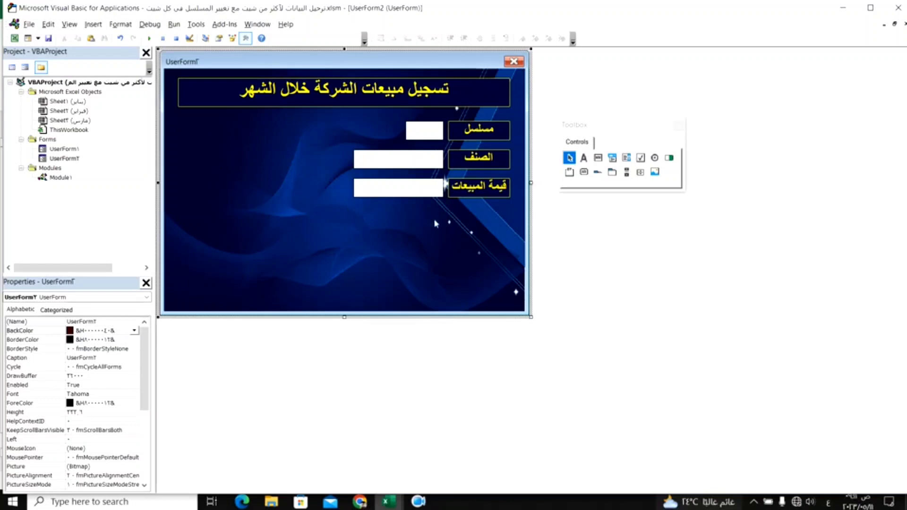
Paste a copy of the قيمة المبيعات label at the upper left and recaption it صفحة
click(475, 191)
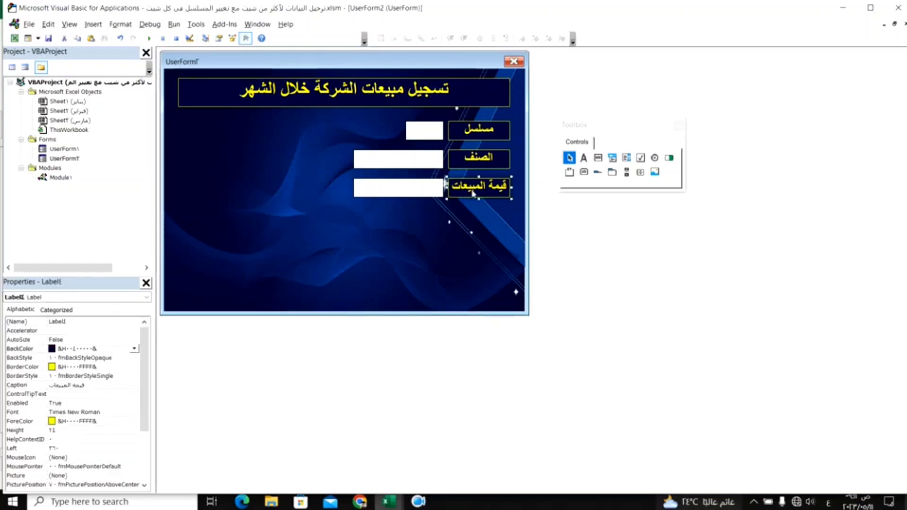
click(275, 242)
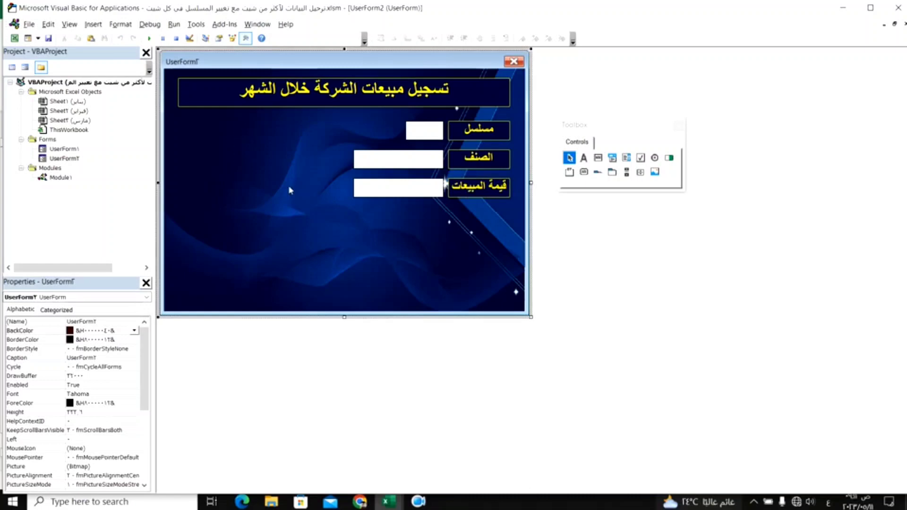
key(ctrl+v)
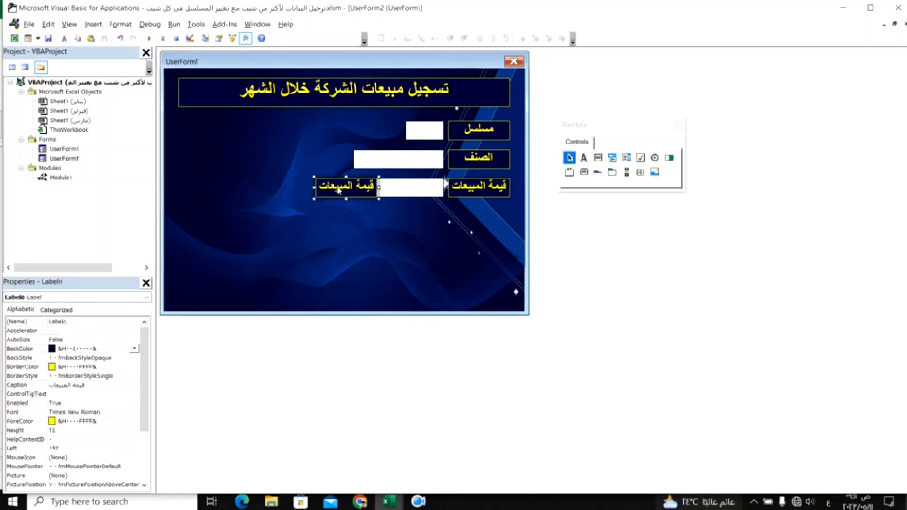
mouse_move(337, 193)
mouse_down()
mouse_move(287, 155)
mouse_move(284, 136)
mouse_up()
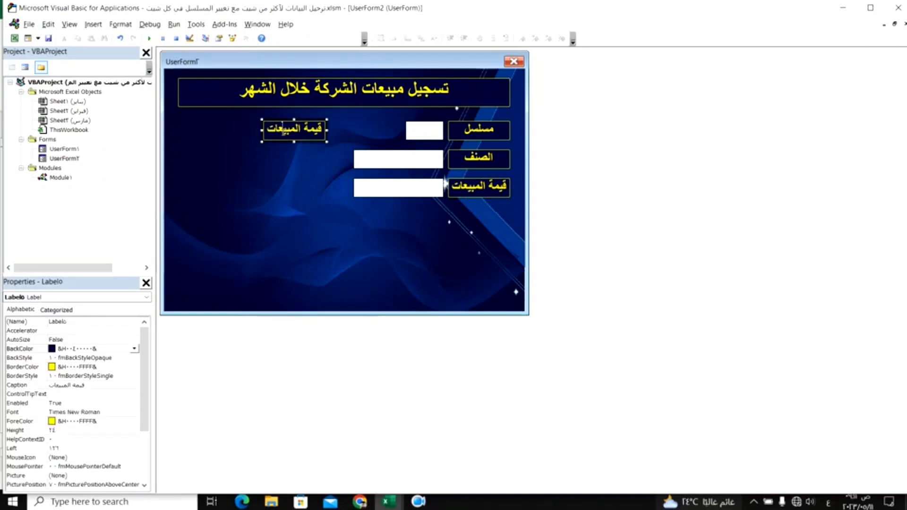
double_click(283, 130)
key(BackSpace)
key(BackSpace)
key(BackSpace)
key(BackSpace)
key(BackSpace)
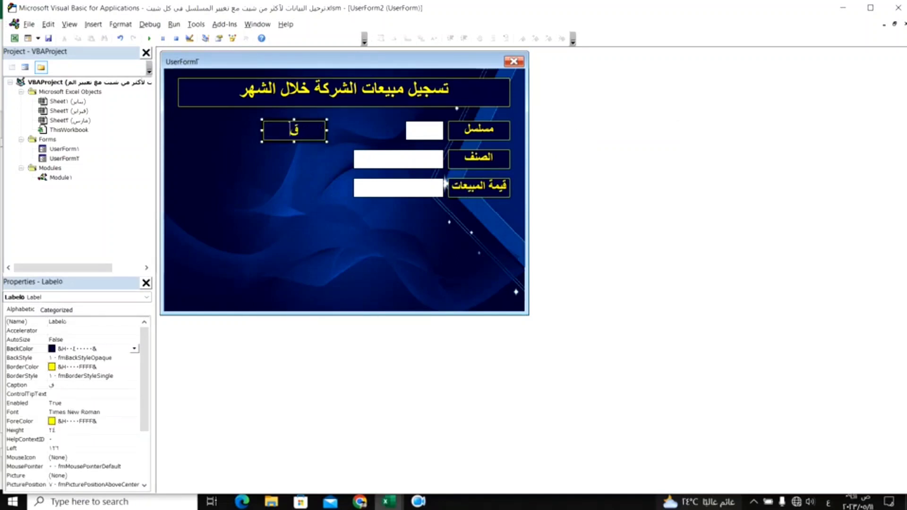
key(BackSpace)
text(صفح)
text(ة)
click(284, 217)
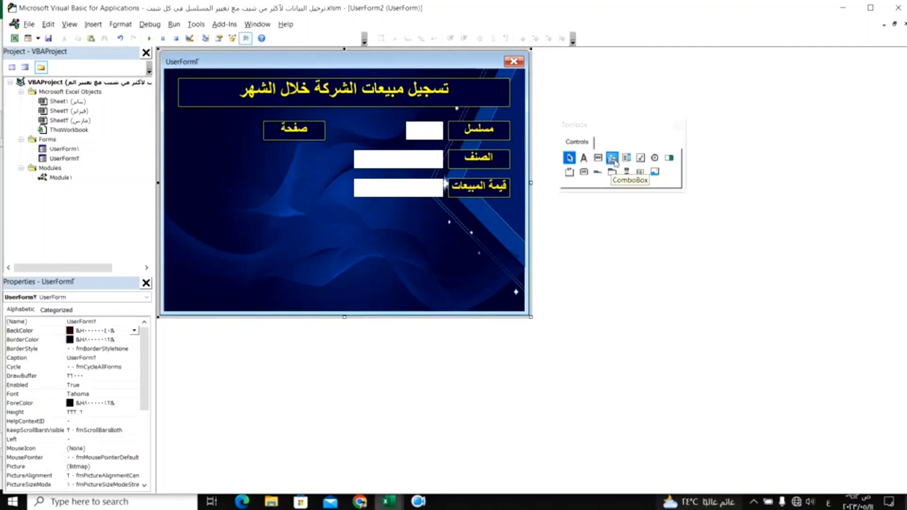
Draw ComboBox1 left of صفحة with a black fmBorderStyleSingle border
click(613, 160)
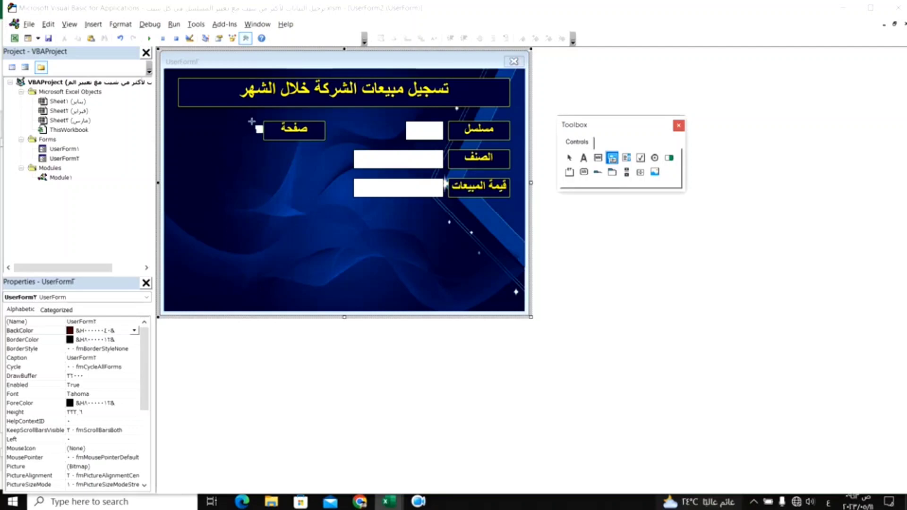
drag(258, 123, 180, 140)
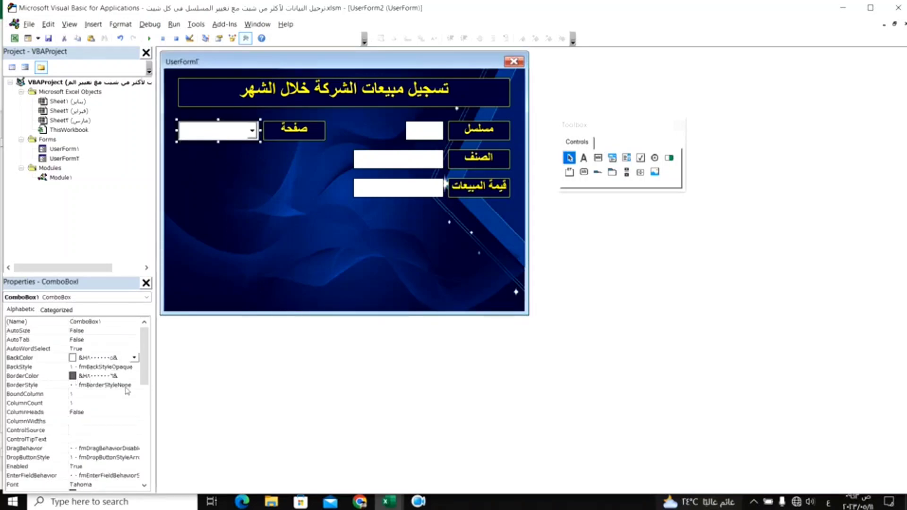
click(136, 377)
click(135, 376)
click(42, 387)
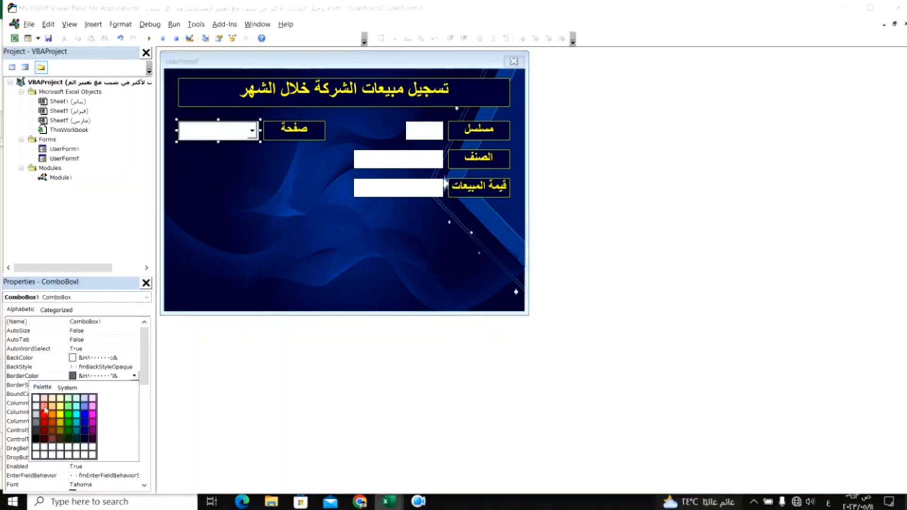
click(36, 443)
click(135, 385)
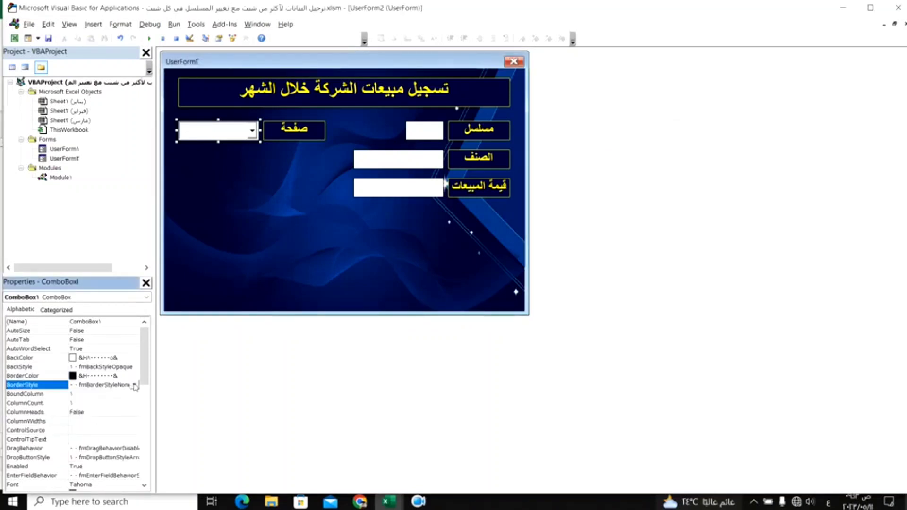
click(134, 385)
click(95, 401)
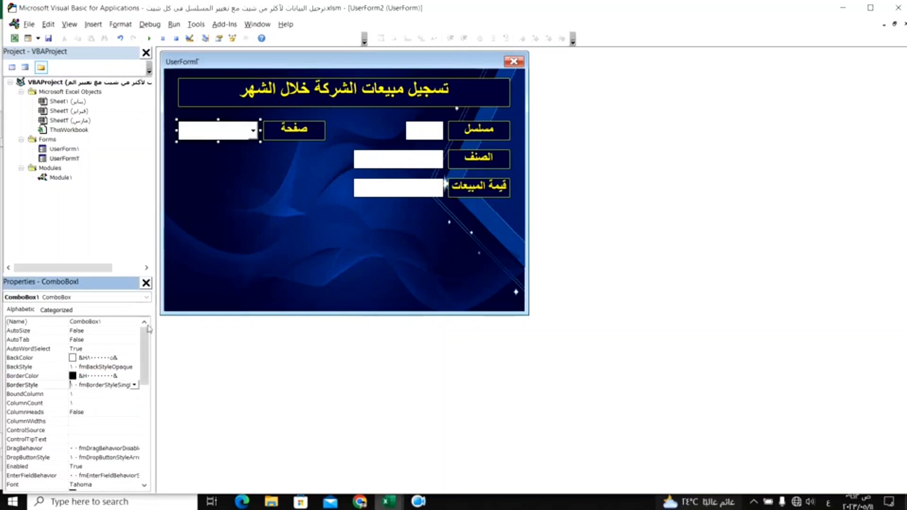
click(312, 199)
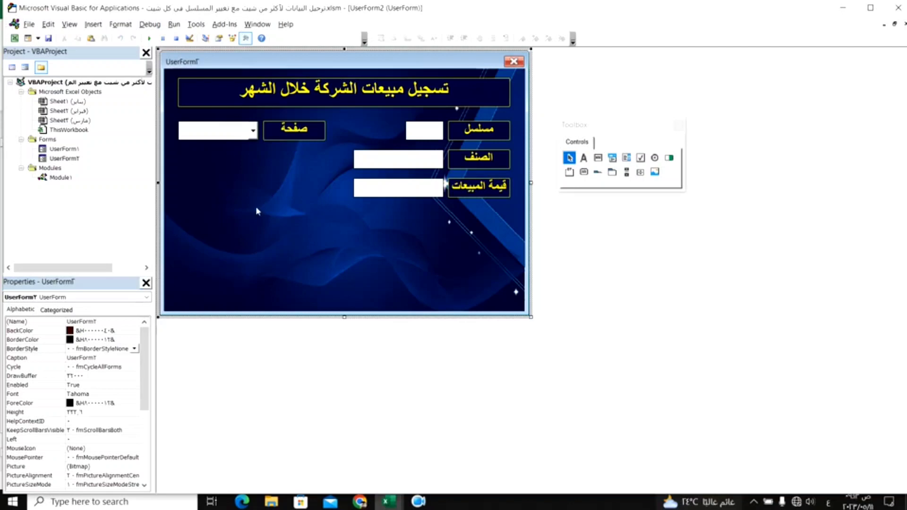
Set UserForm2's RightToLeft property to True and bring back the Toolbox
click(226, 134)
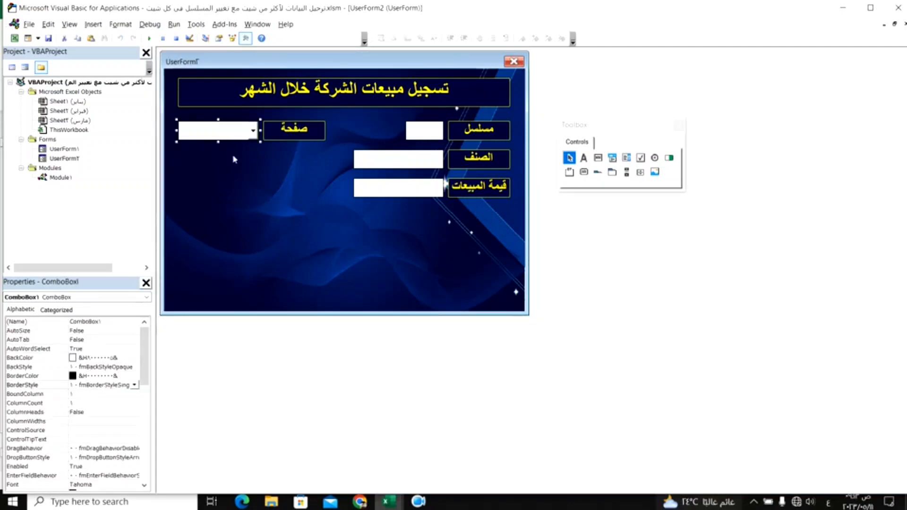
click(260, 212)
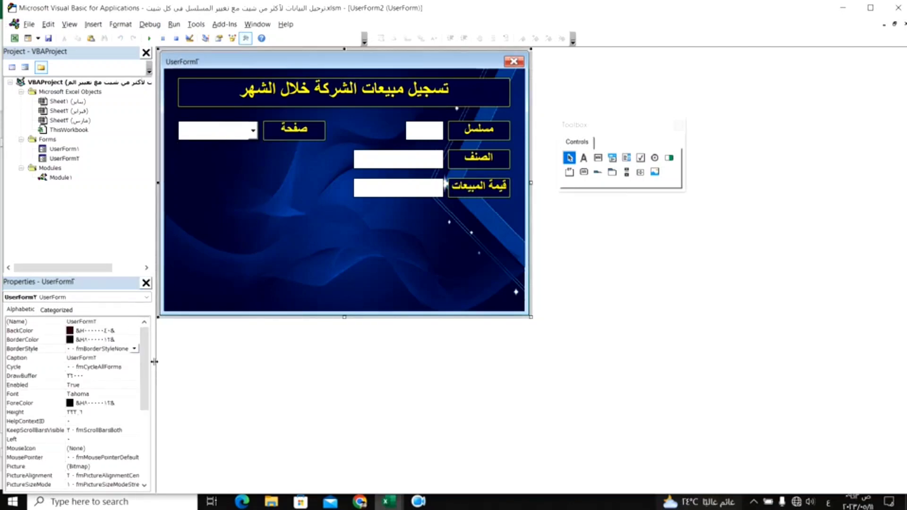
drag(143, 355, 144, 433)
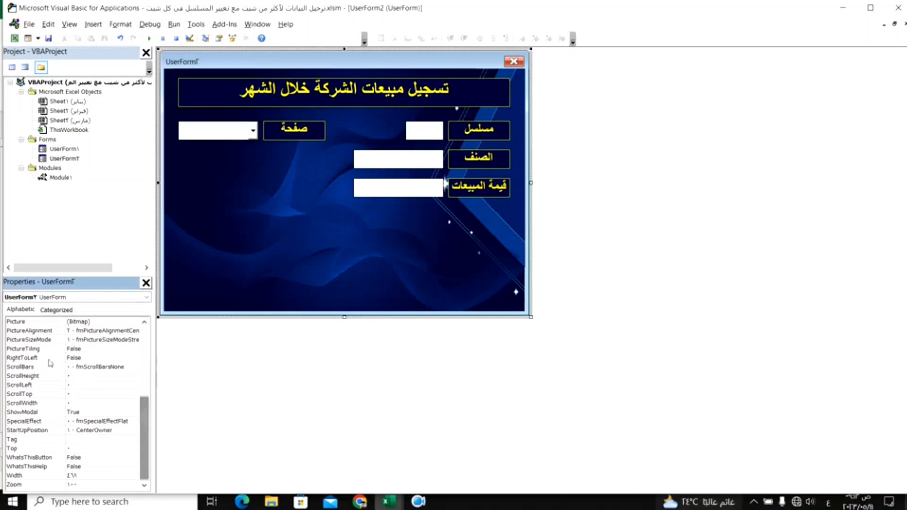
click(87, 358)
click(135, 358)
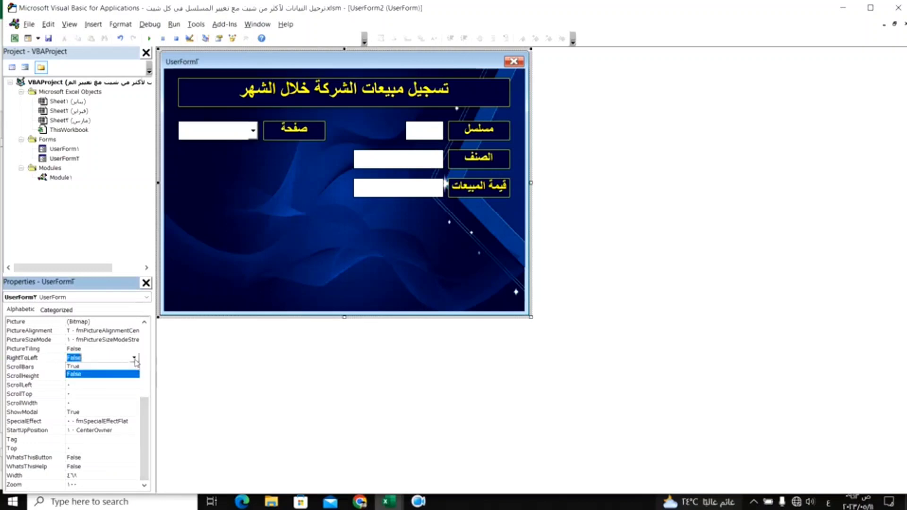
click(106, 367)
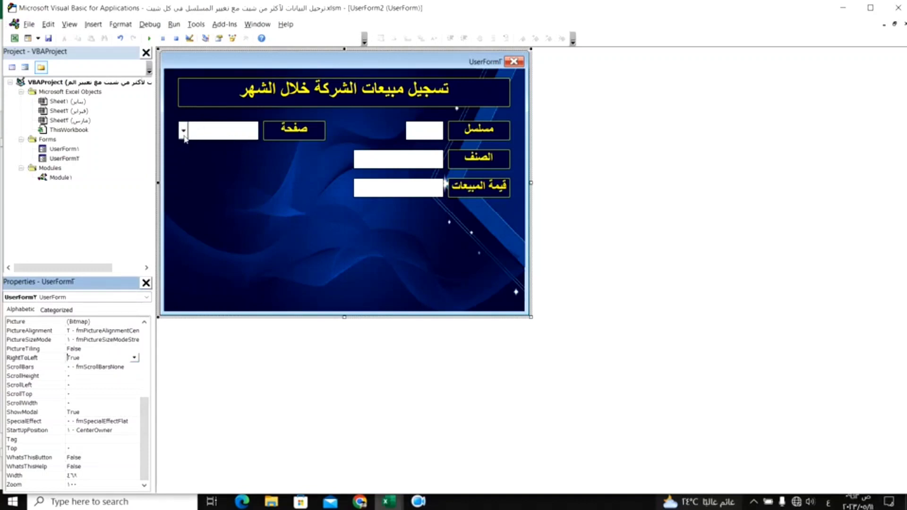
click(245, 203)
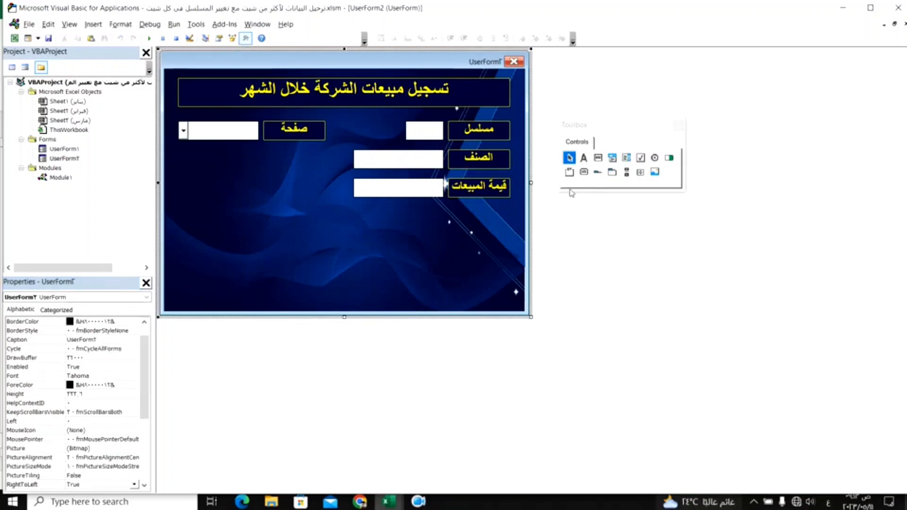
Draw a command button at the form's lower right captioned حفظ البيانات
click(584, 172)
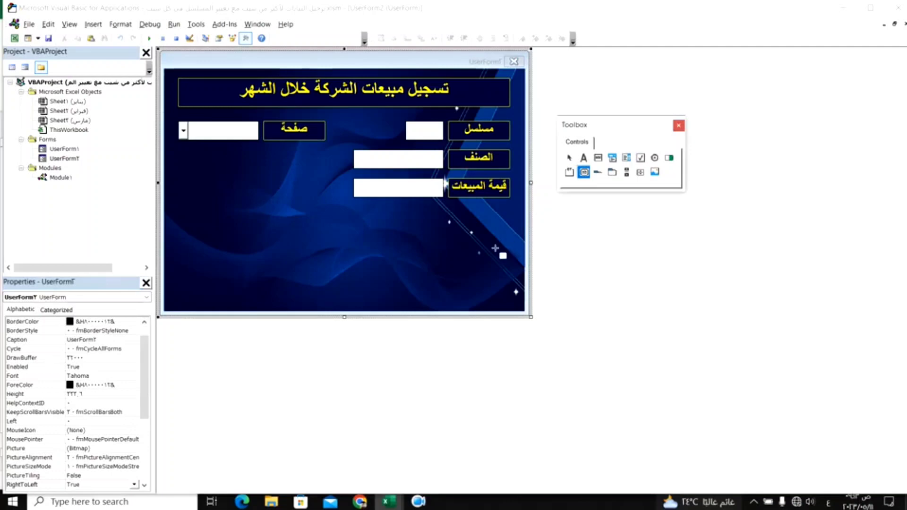
drag(495, 245, 419, 271)
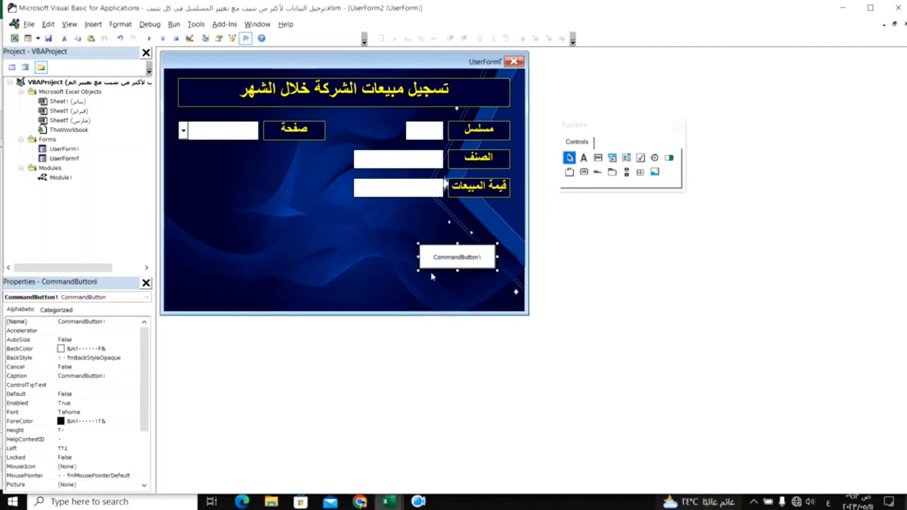
click(453, 263)
double_click(454, 261)
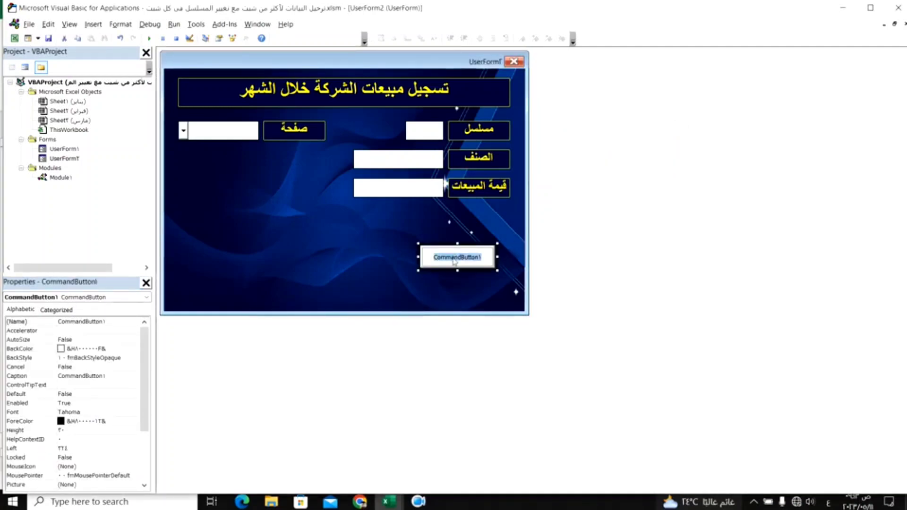
text(حفظ)
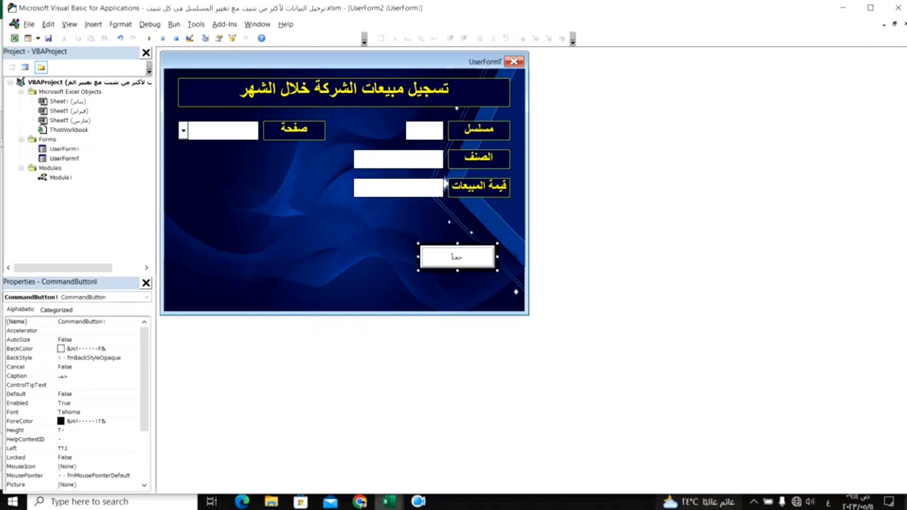
text( البيانات)
click(379, 251)
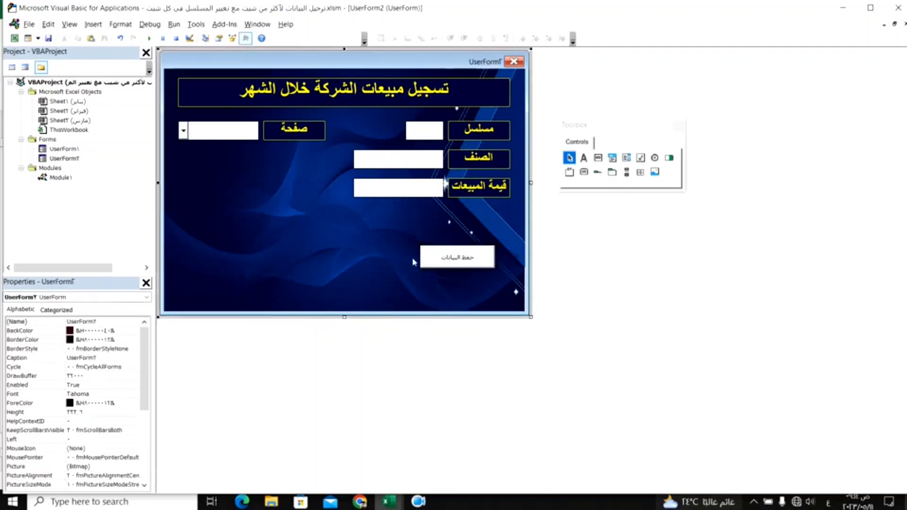
click(459, 263)
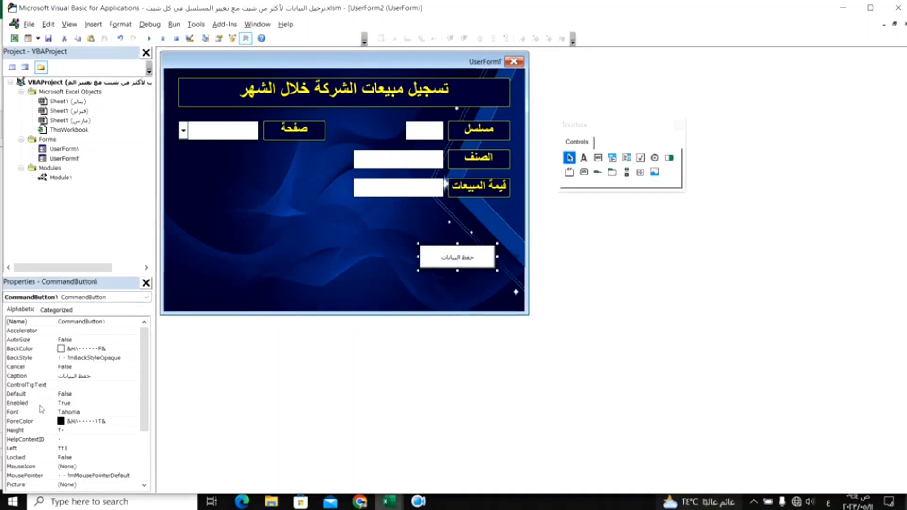
Set the button's font to Times New Roman Bold at a larger size
click(104, 413)
click(134, 415)
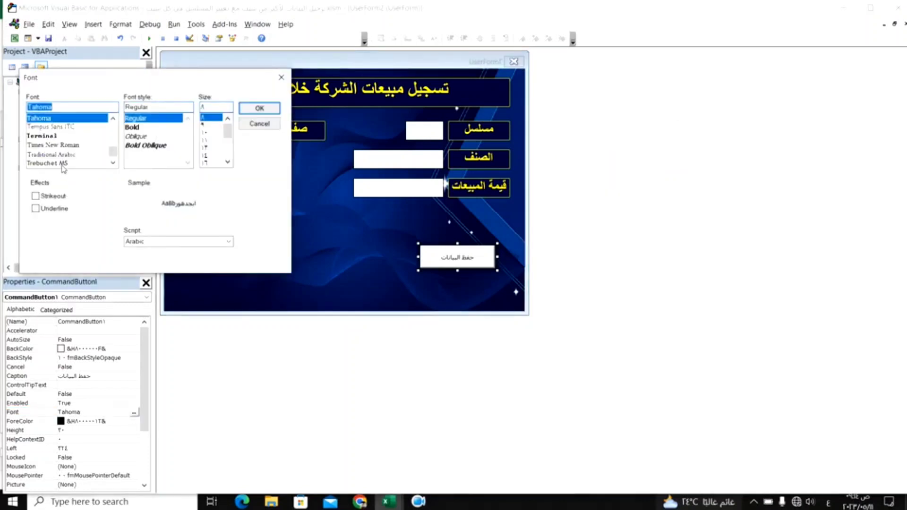
click(61, 146)
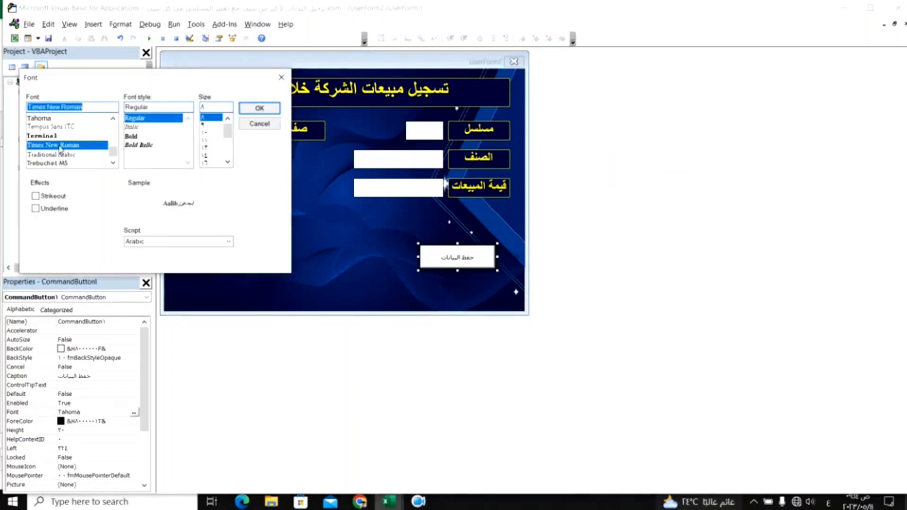
click(136, 137)
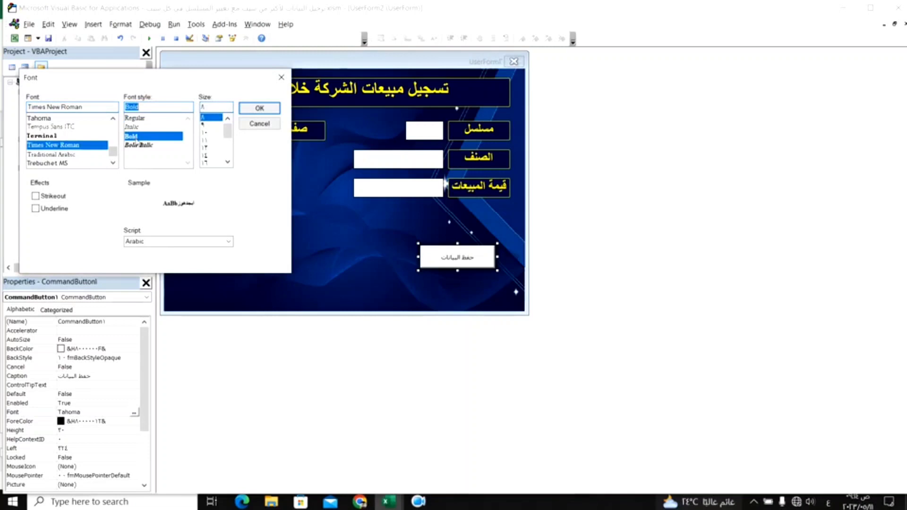
click(206, 163)
click(244, 109)
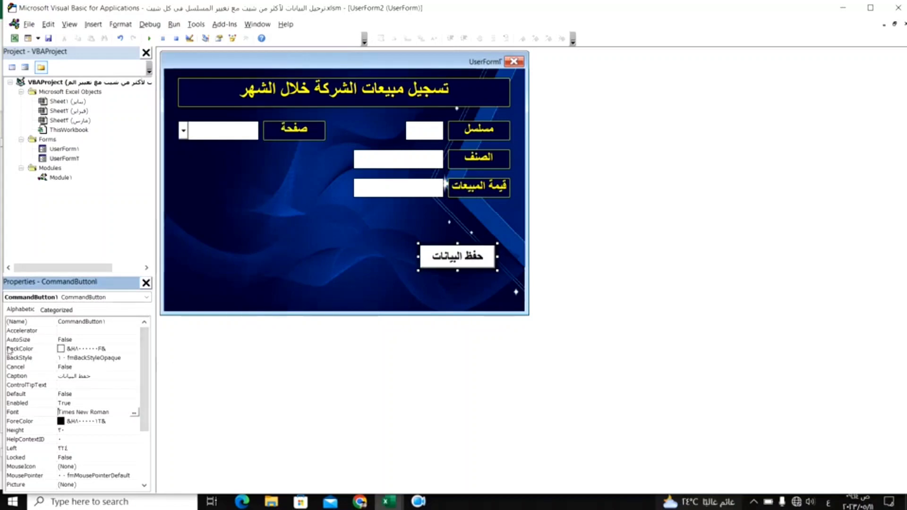
Give the button a dark red background and yellow caption text
click(132, 350)
click(134, 348)
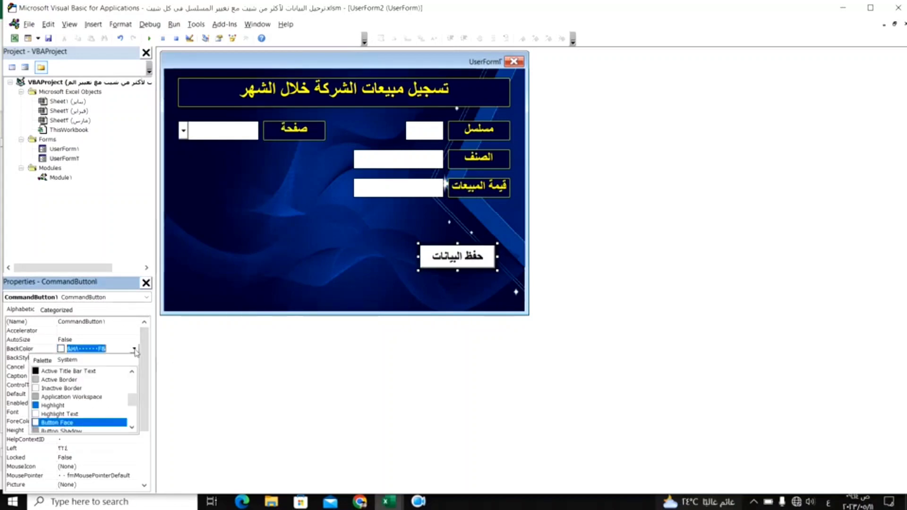
click(43, 360)
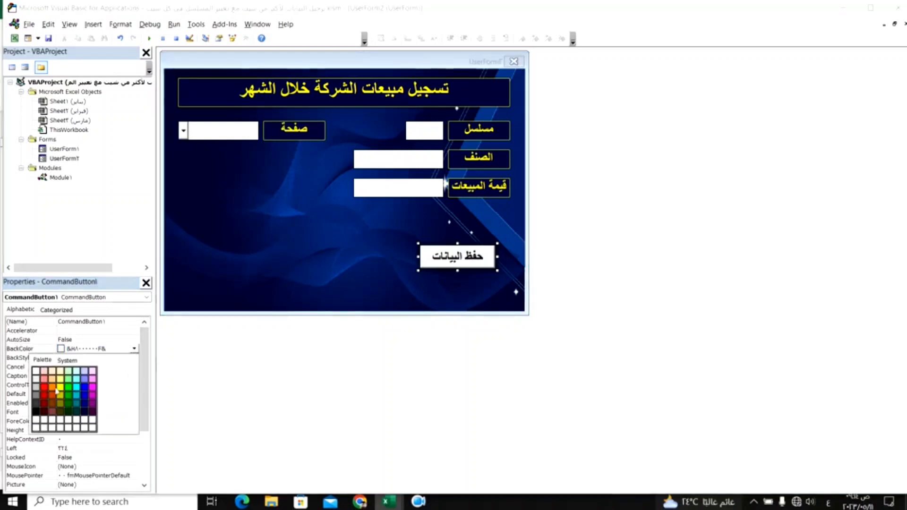
click(43, 411)
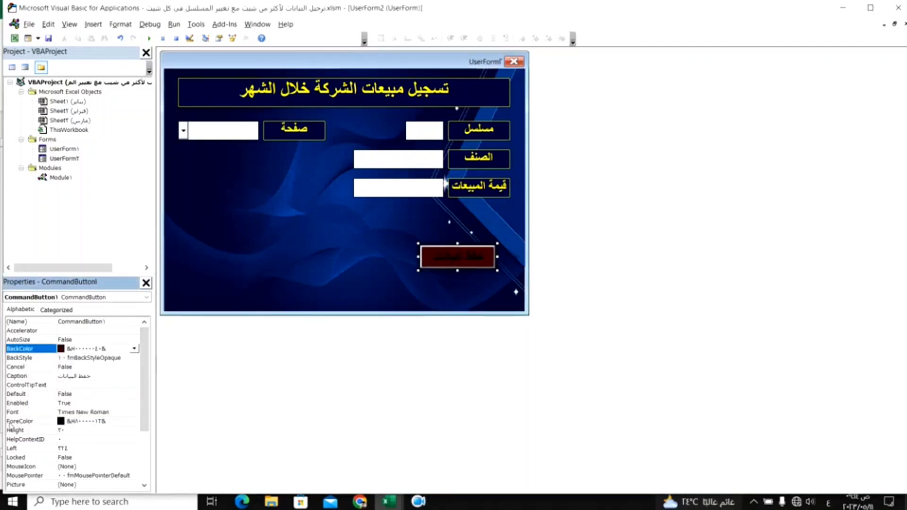
click(128, 421)
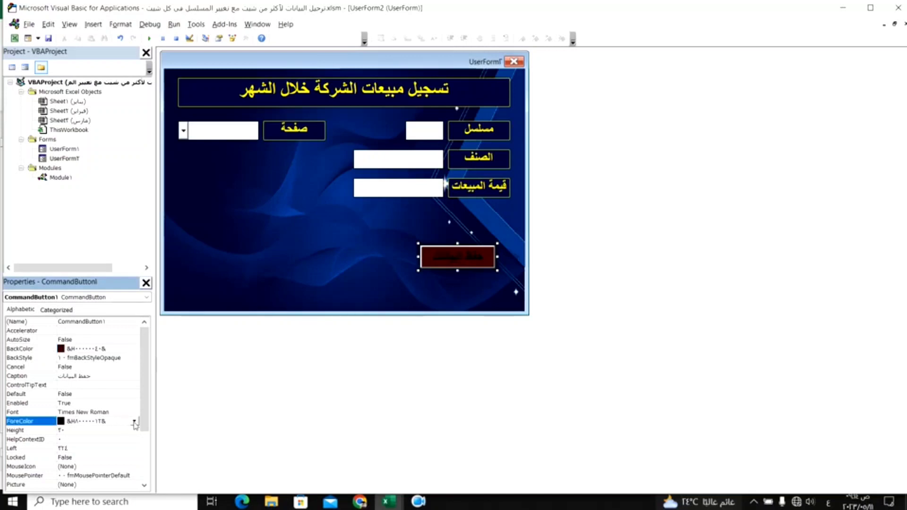
click(135, 421)
click(42, 433)
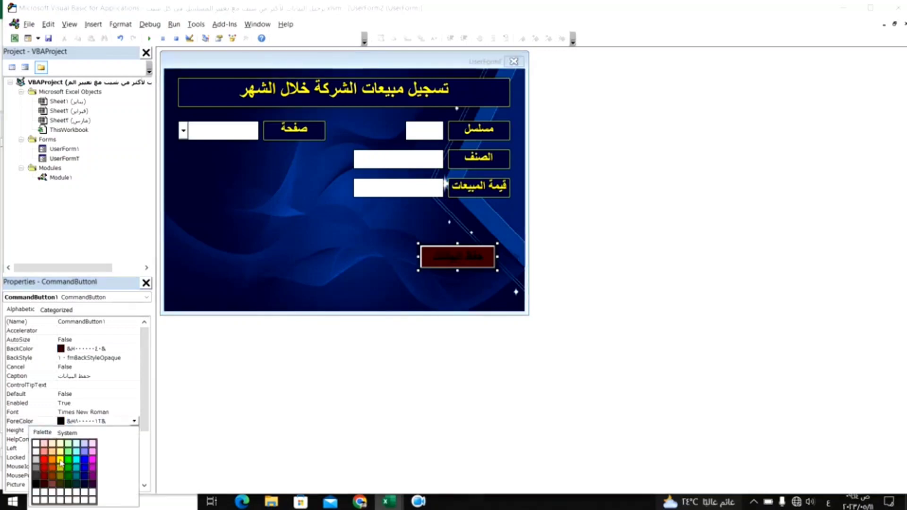
click(60, 463)
click(363, 269)
Paste a copy of the save button to its left, captioned بيان جديد
click(425, 261)
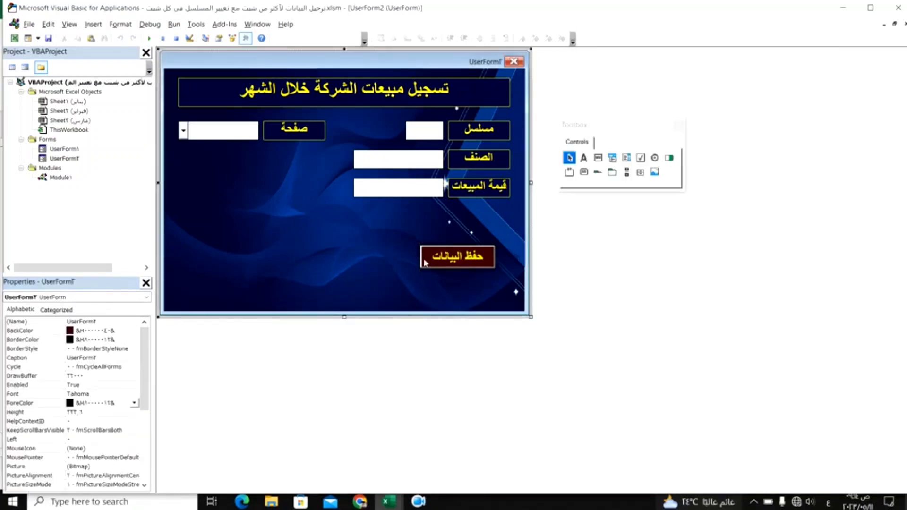
click(348, 271)
key(ctrl+v)
drag(355, 197, 361, 263)
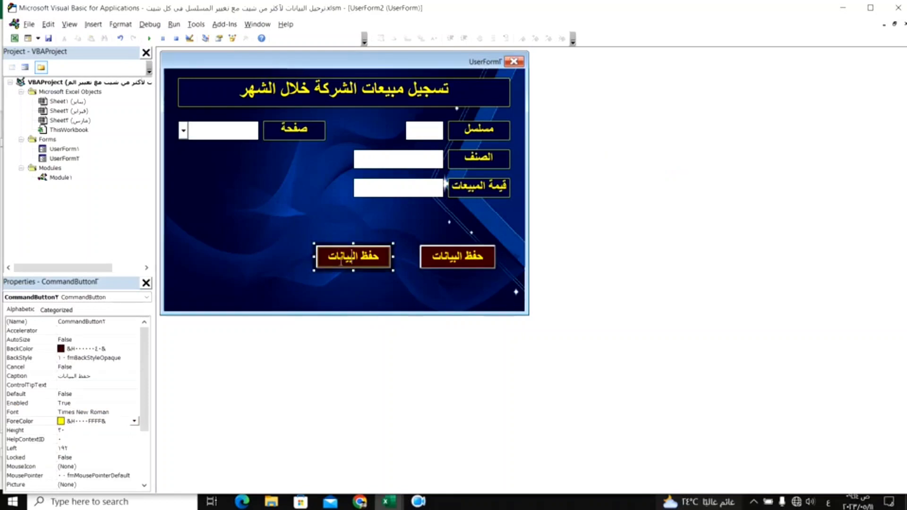
click(341, 264)
text(بيان)
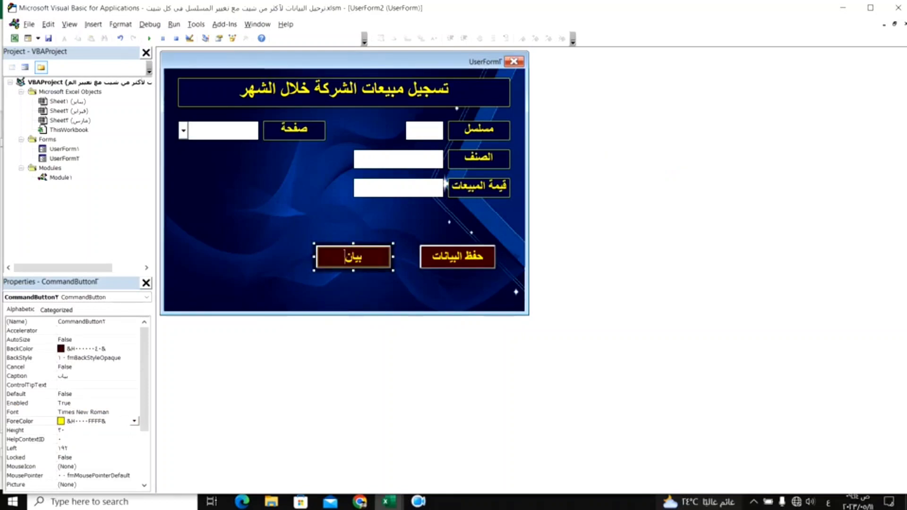
text( جديد)
Paste a third button at the form's lower left and begin recaptioning it خروج
click(244, 277)
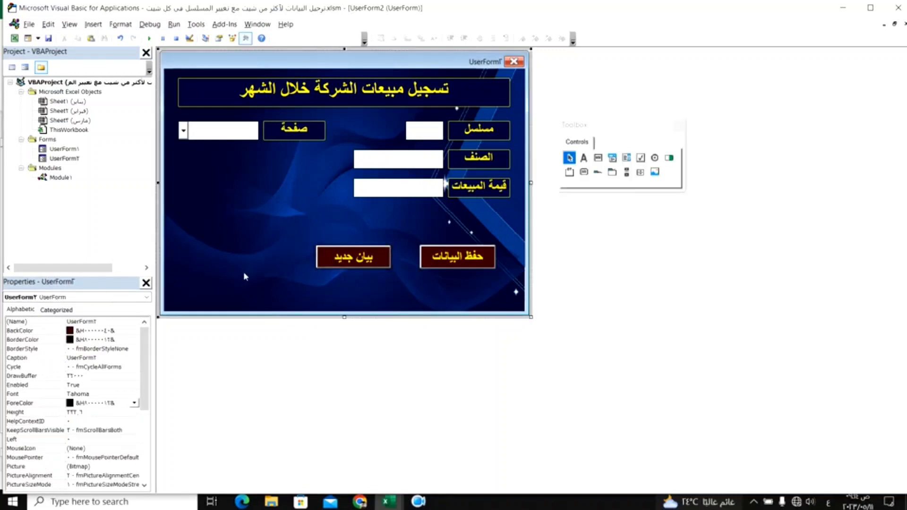
key(ctrl+v)
drag(332, 199, 237, 265)
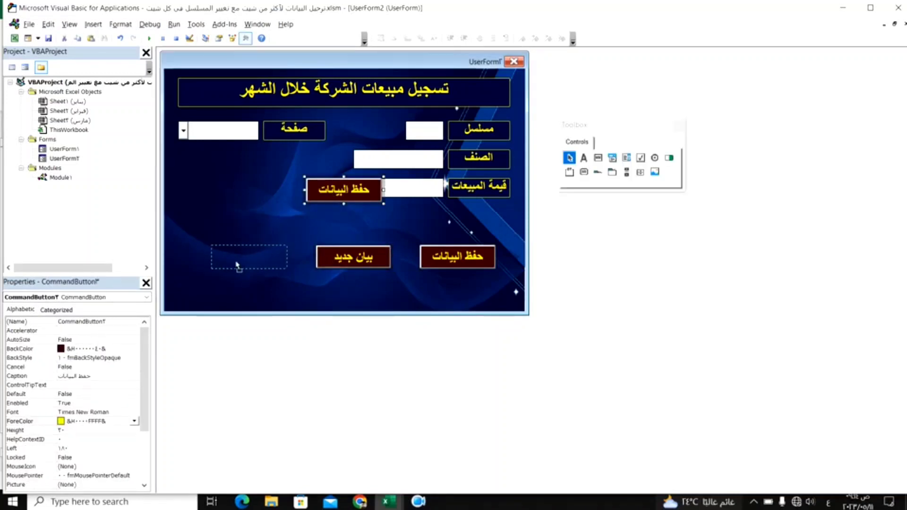
drag(238, 266, 241, 264)
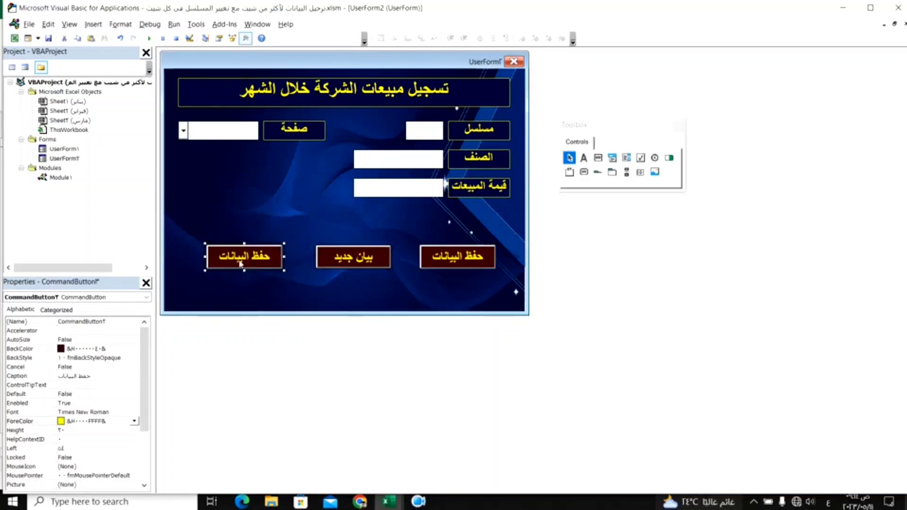
click(241, 264)
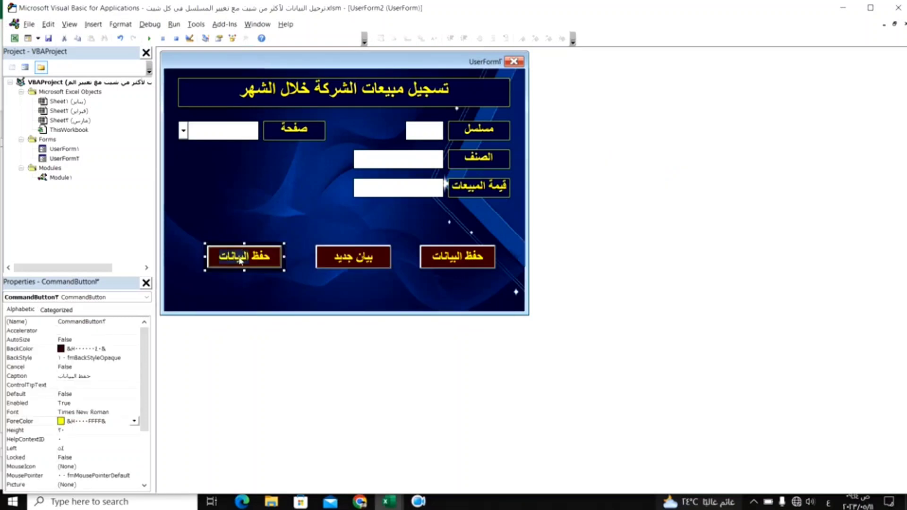
key(BackSpace)
key(BackSpace)
key(BackSpace)
key(BackSpace)
Caption the last button 'خروج' and open the save button's Click procedure with a blank line inside
text(خر)
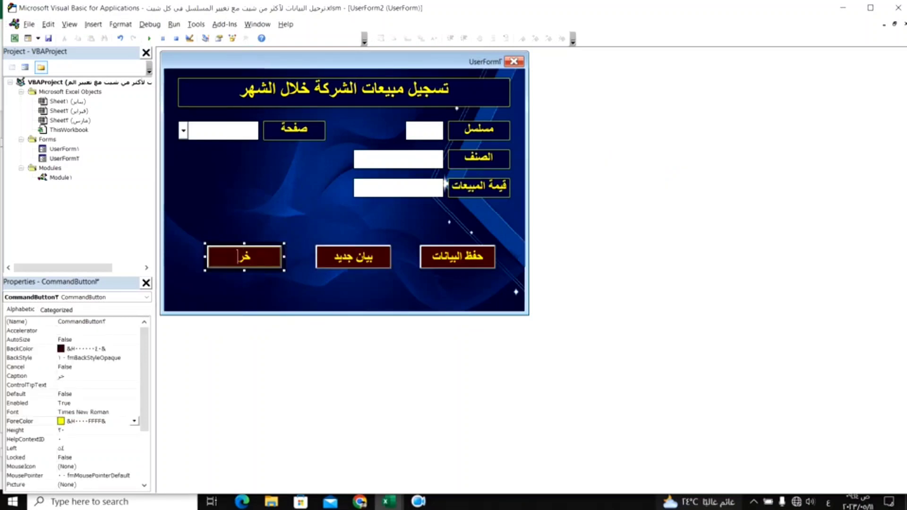
text(وج)
click(279, 201)
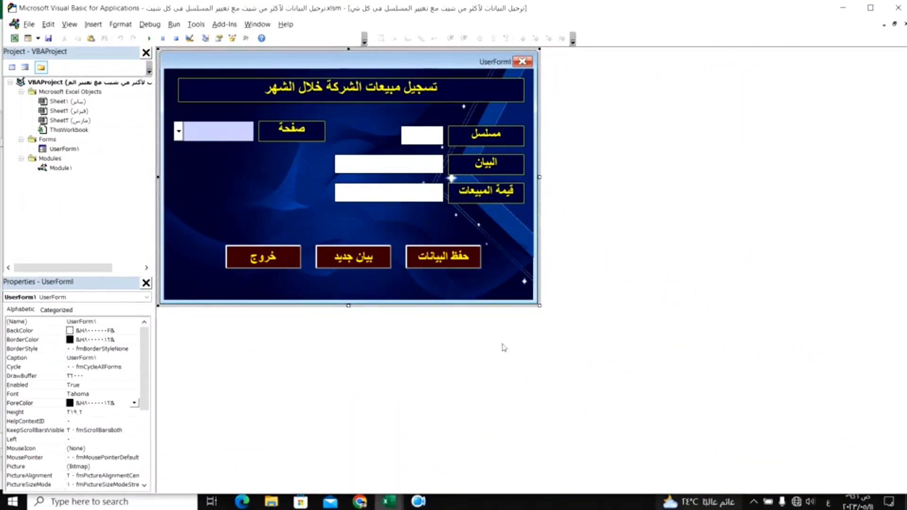
double_click(452, 262)
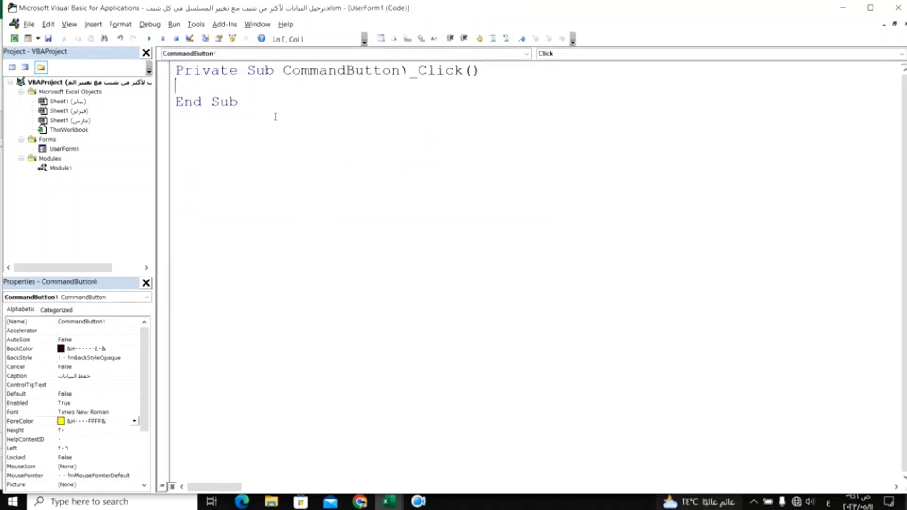
key(Return)
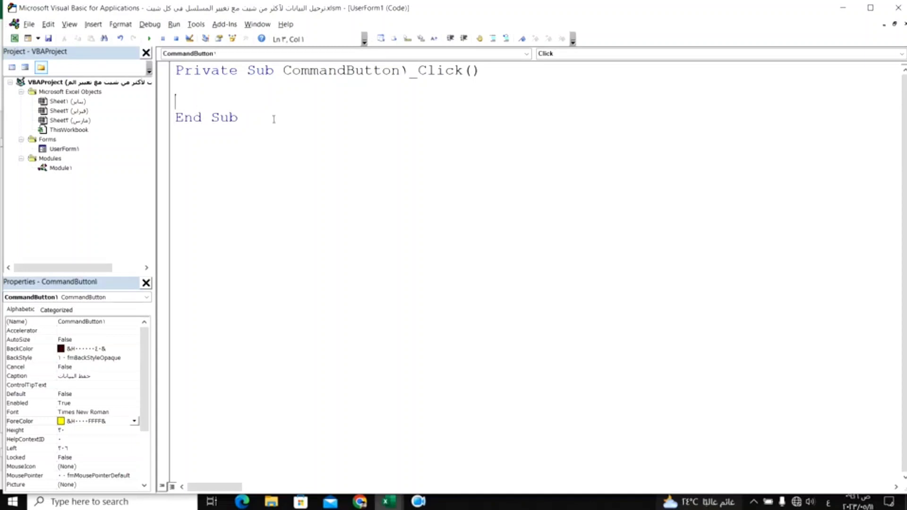
click(14, 39)
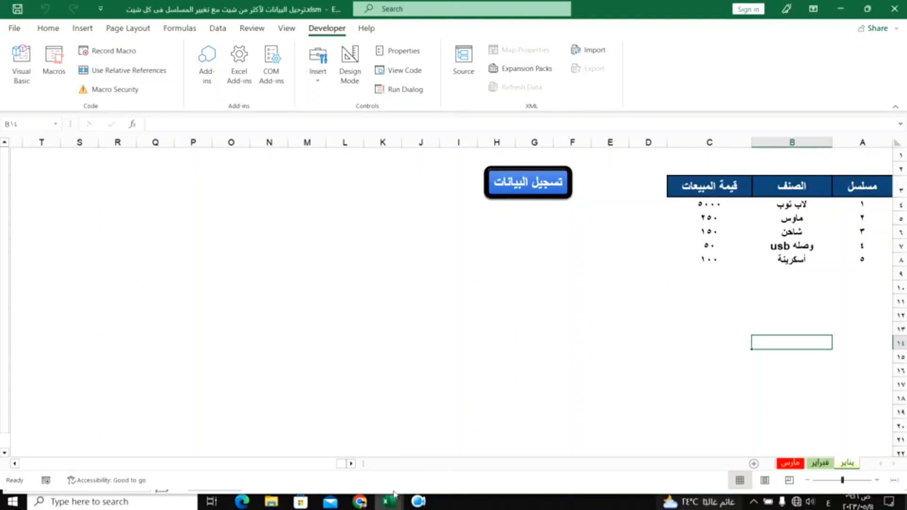
Return from the sales sheet to the empty CommandButton1_Click procedure in the VBA editor
mouse_move(387, 502)
click(449, 444)
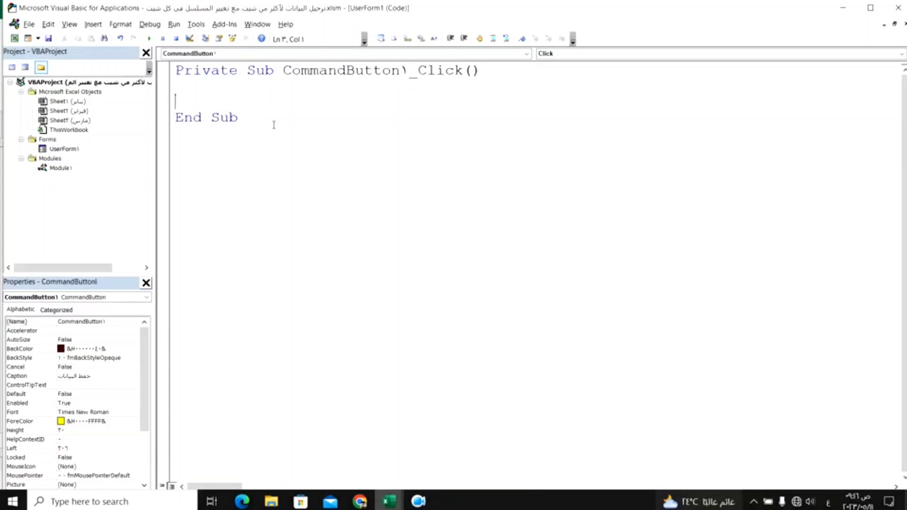
Declare Dim a As Integer in CommandButton1_Click and begin an a= assignment on the next line
text(يهة)
key(BackSpace)
key(BackSpace)
key(BackSpace)
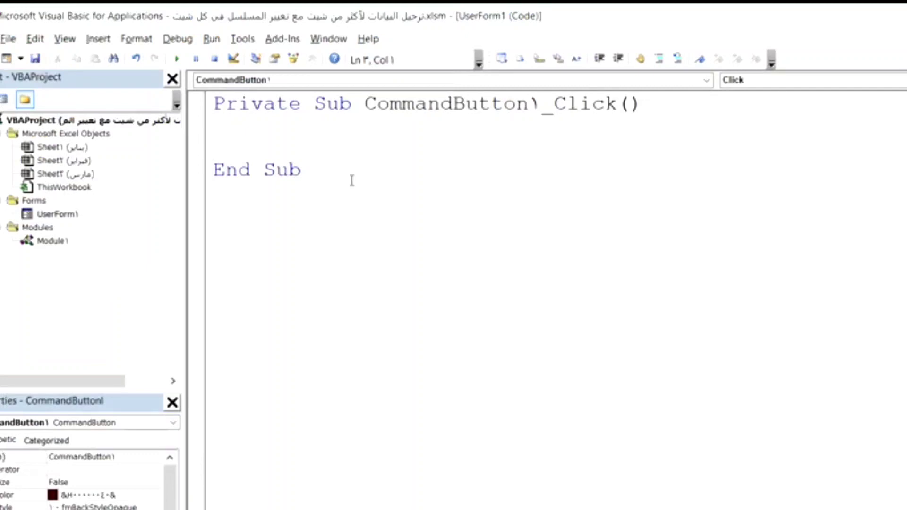
text(dim )
text(a a)
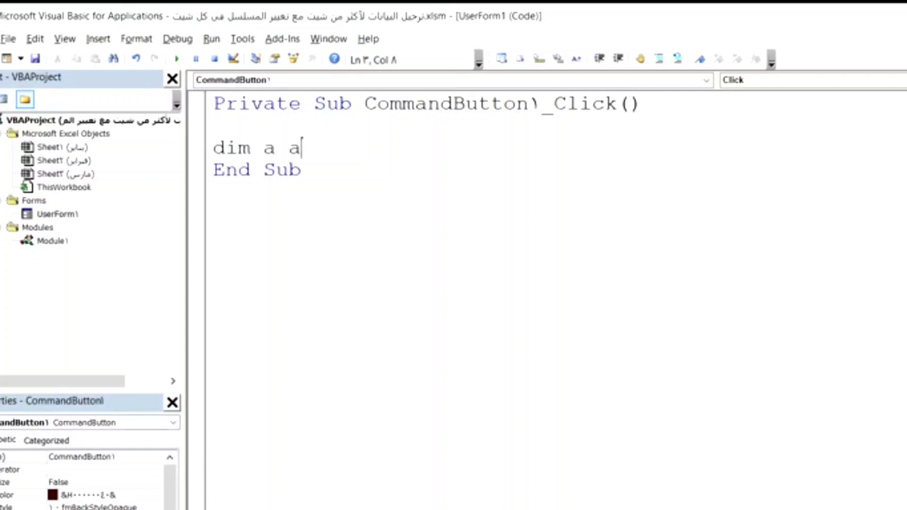
text(s in)
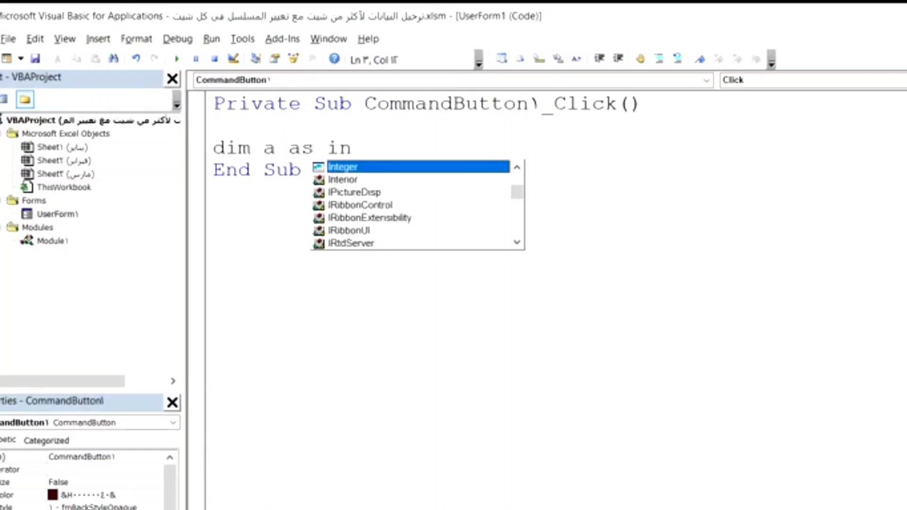
key(Return)
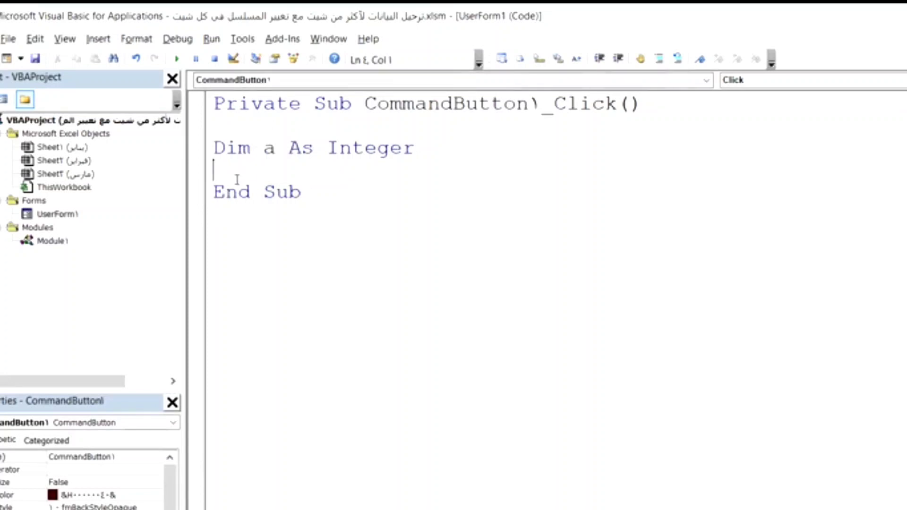
text(a=)
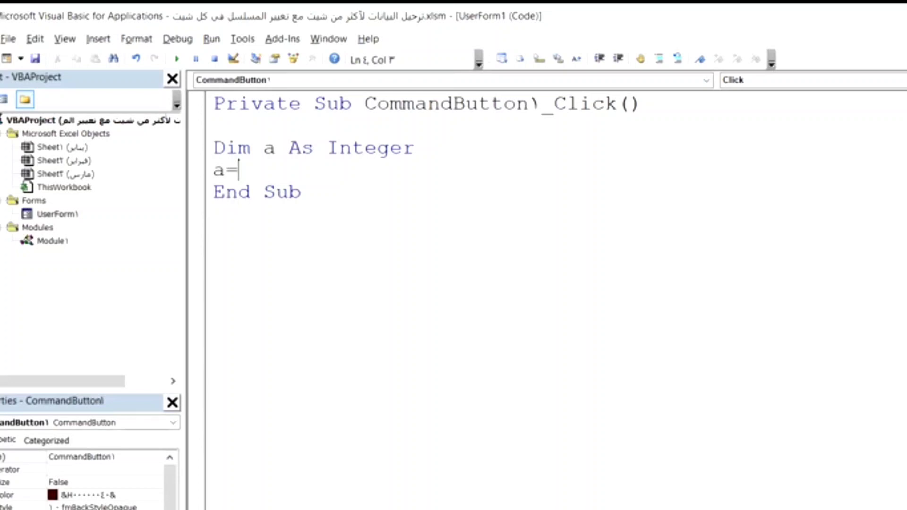
Complete the line a = ActiveSheet.Range("a1000").End(xlUp).Row + 1 to get the next empty row
key(ctrl+space)
text(act)
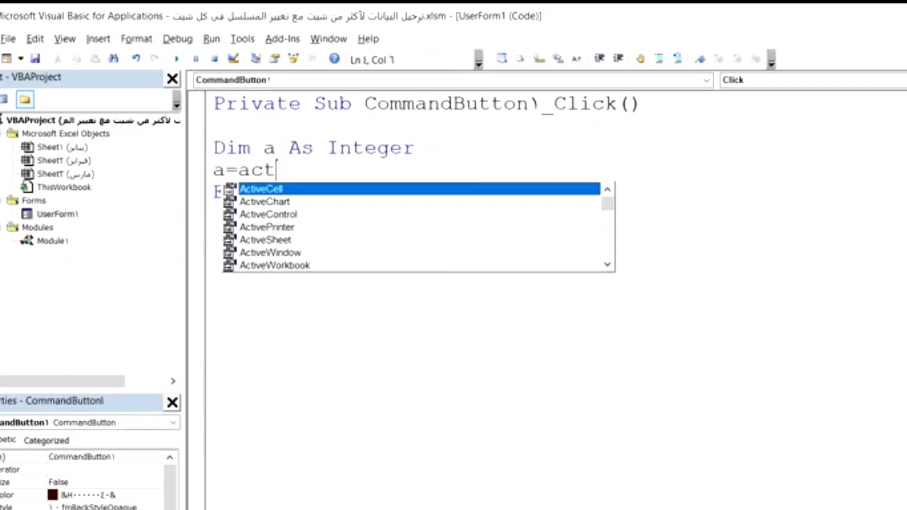
key(Down)
key(Down)
key(Down)
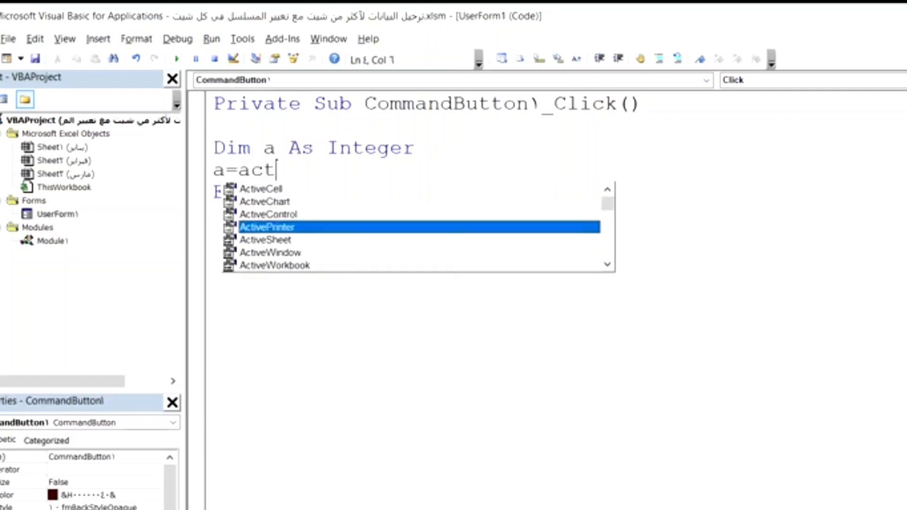
key(Down)
key(Tab)
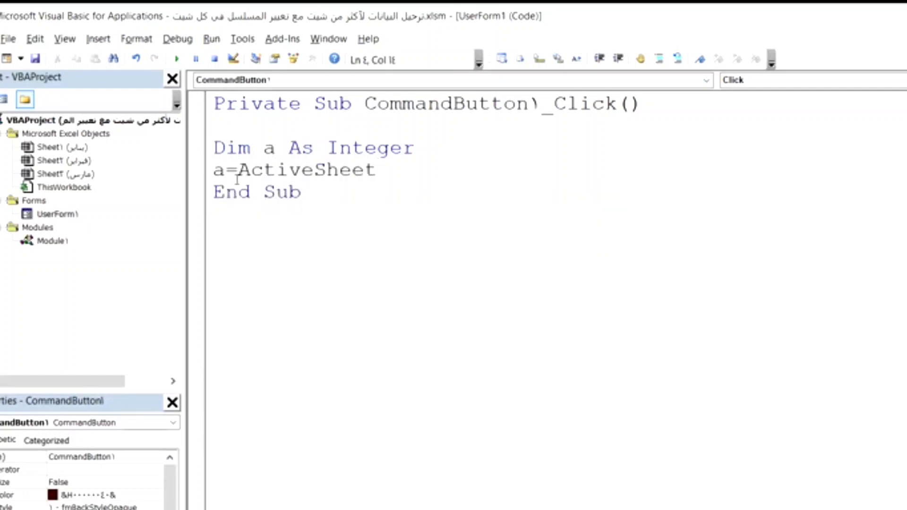
text(.rang)
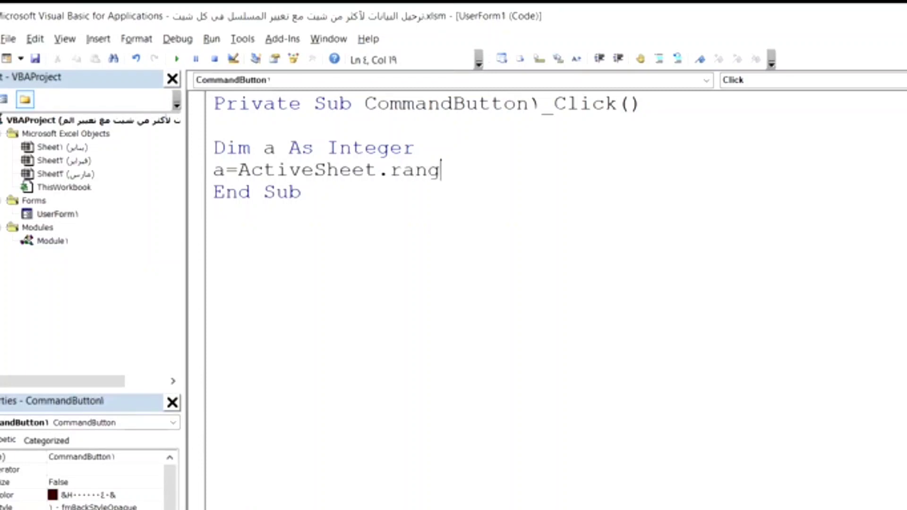
text(e()
text(")
text(a)
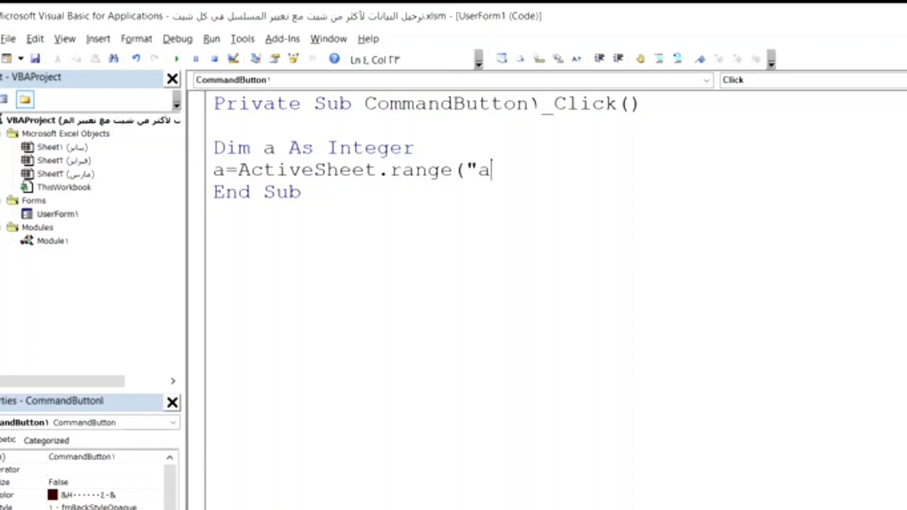
text(1000)
text(")
text())
text(.end)
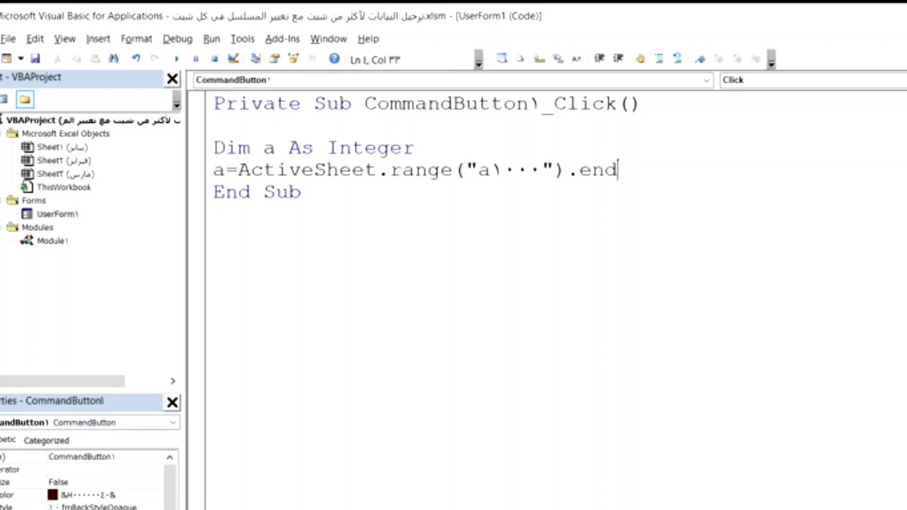
text(()
text(xlup)
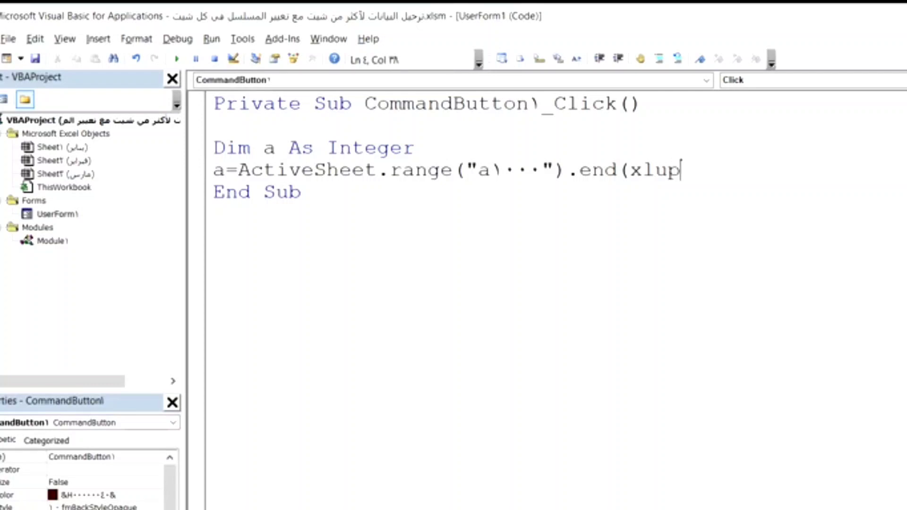
text())
text(.row)
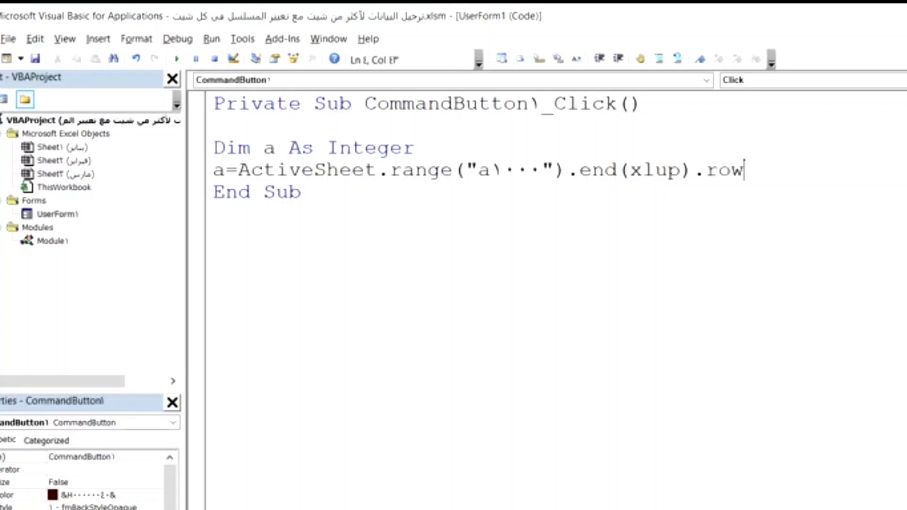
text(+1)
key(Return)
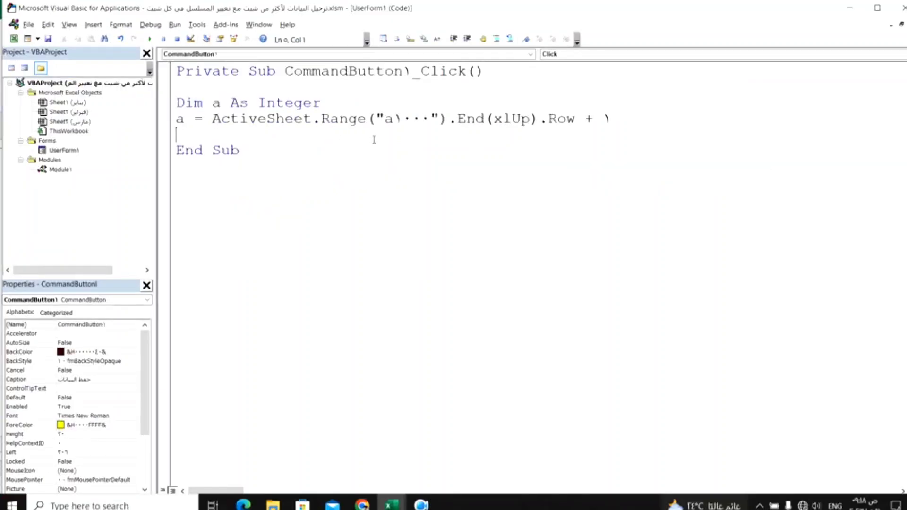
Highlight the word ActiveSheet in the code and switch to the Excel workbook
double_click(284, 119)
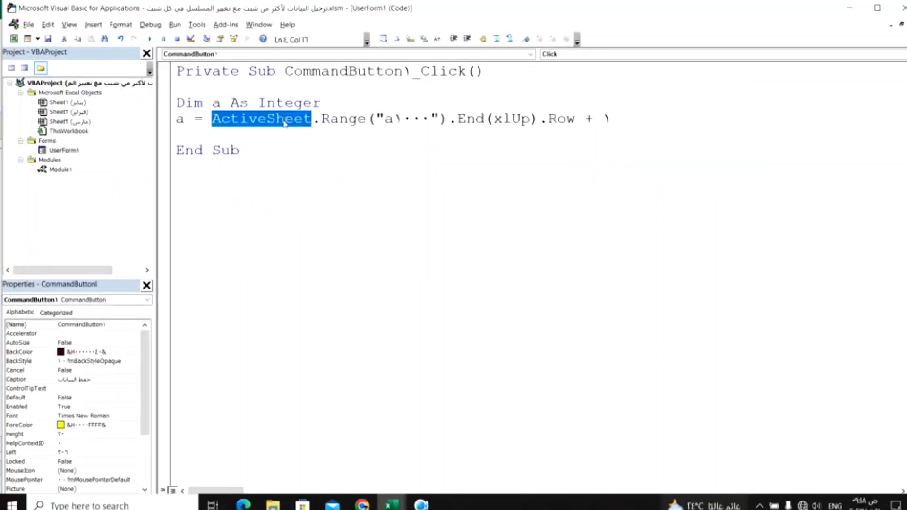
click(284, 119)
double_click(284, 119)
click(14, 38)
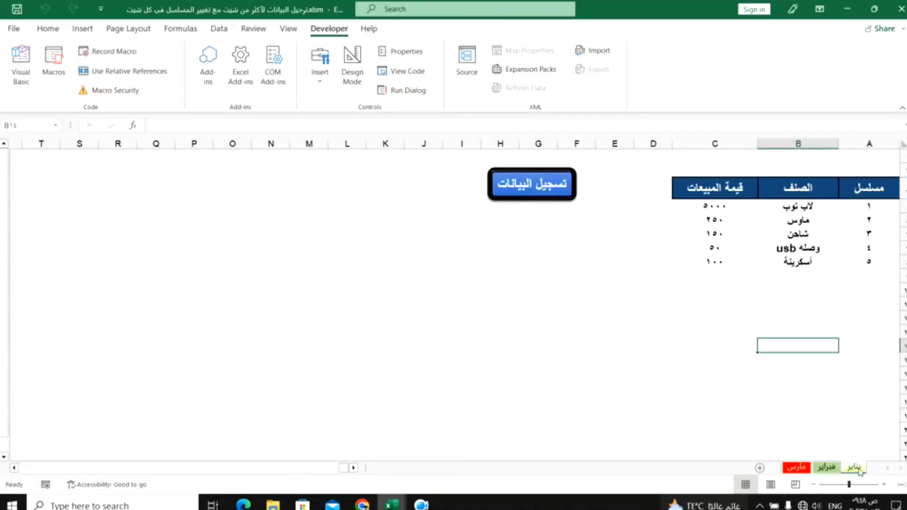
Compare the فبراير, مارس and يناير sheets, ending back on يناير
click(833, 468)
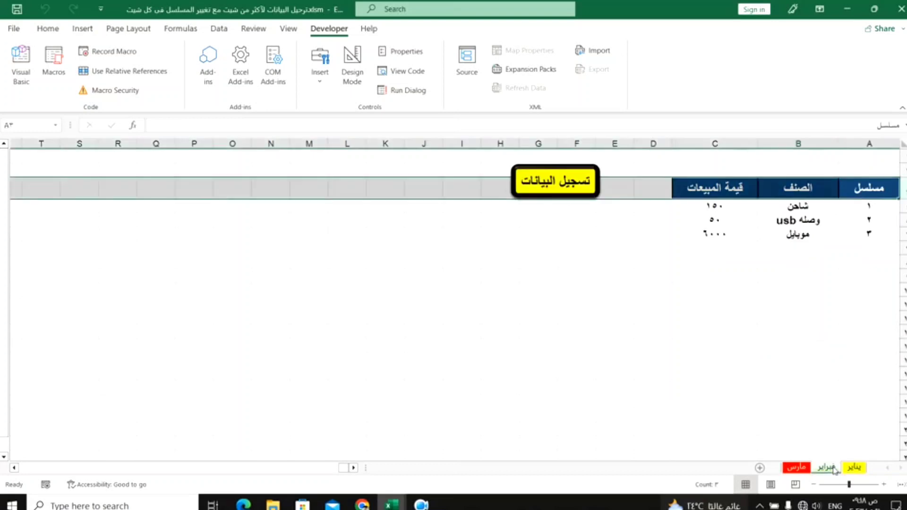
click(820, 391)
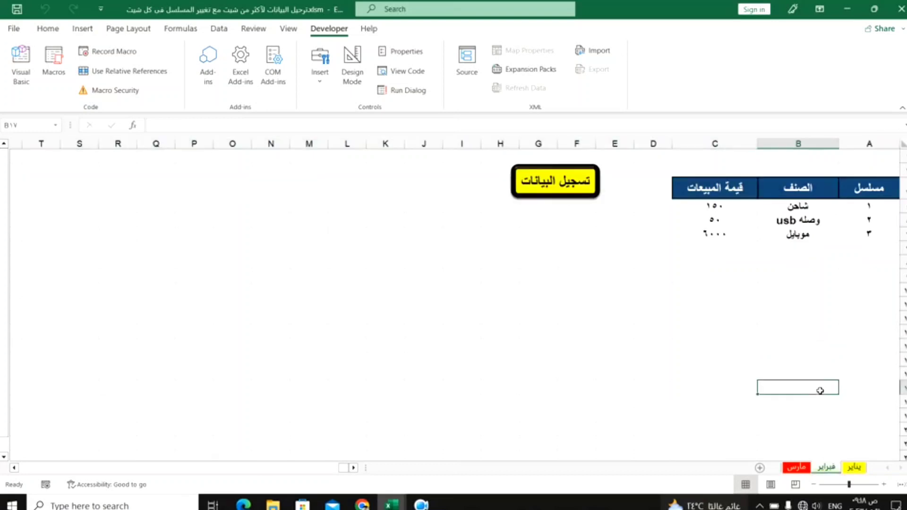
click(803, 470)
click(805, 395)
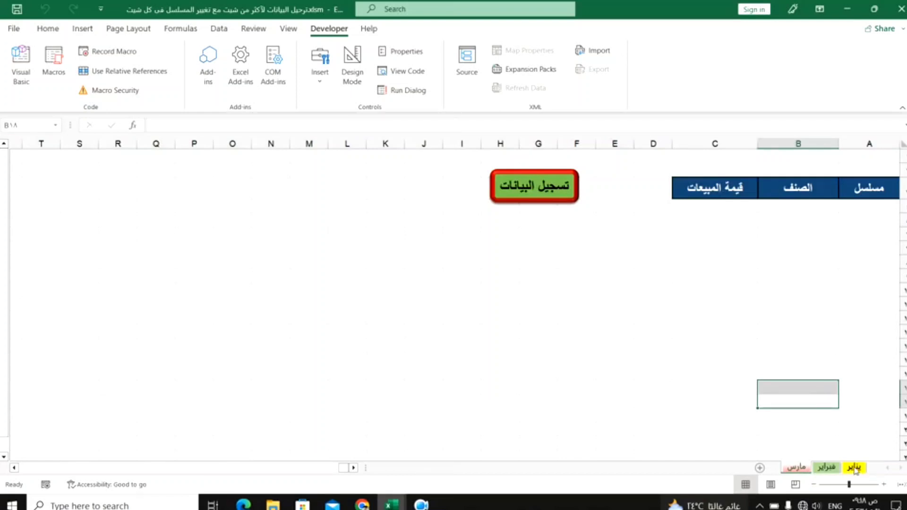
click(827, 468)
click(853, 468)
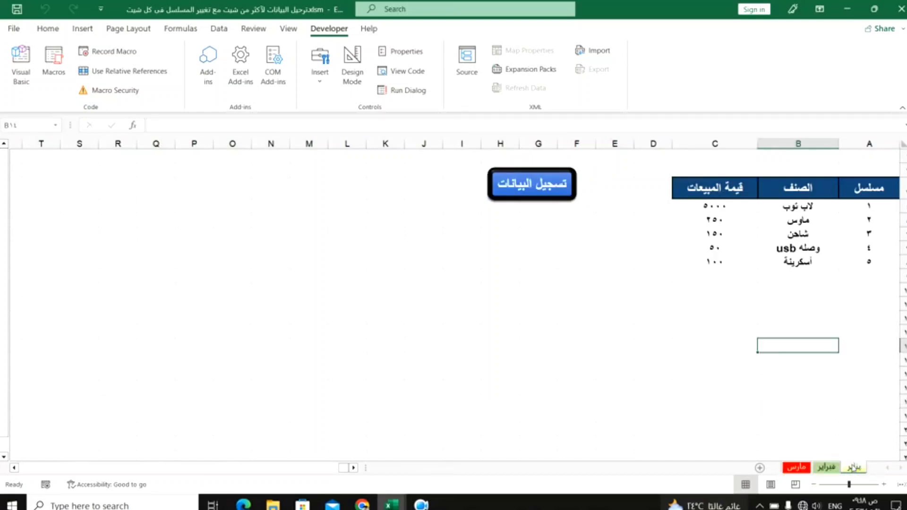
Select cell A3 and header row 3 of the يناير table, then clear the selection
click(857, 192)
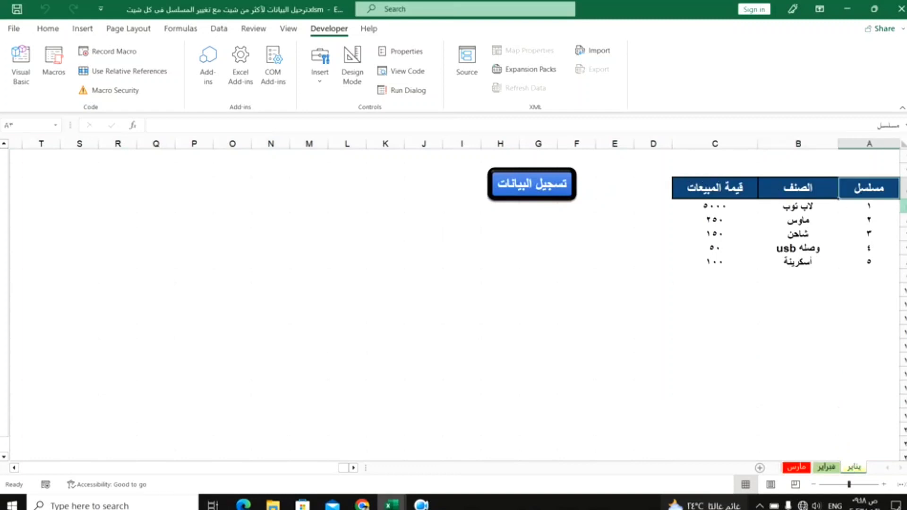
click(903, 188)
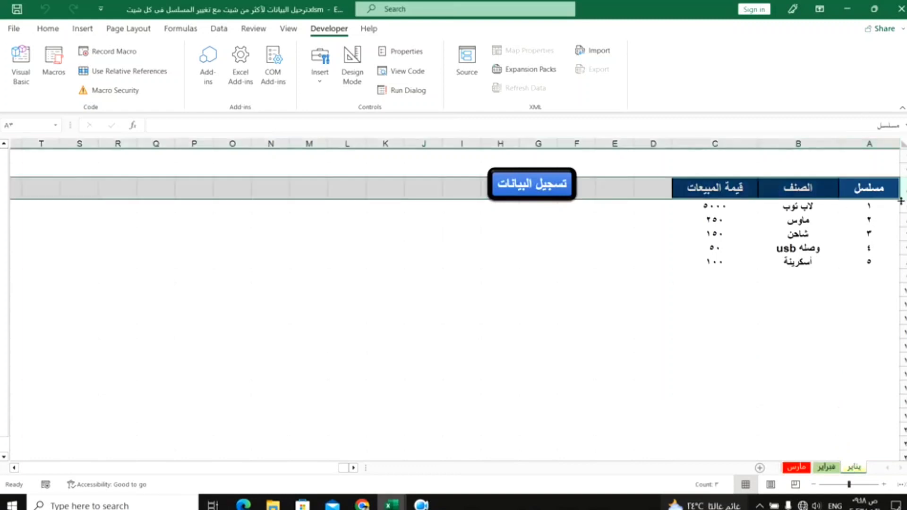
click(855, 431)
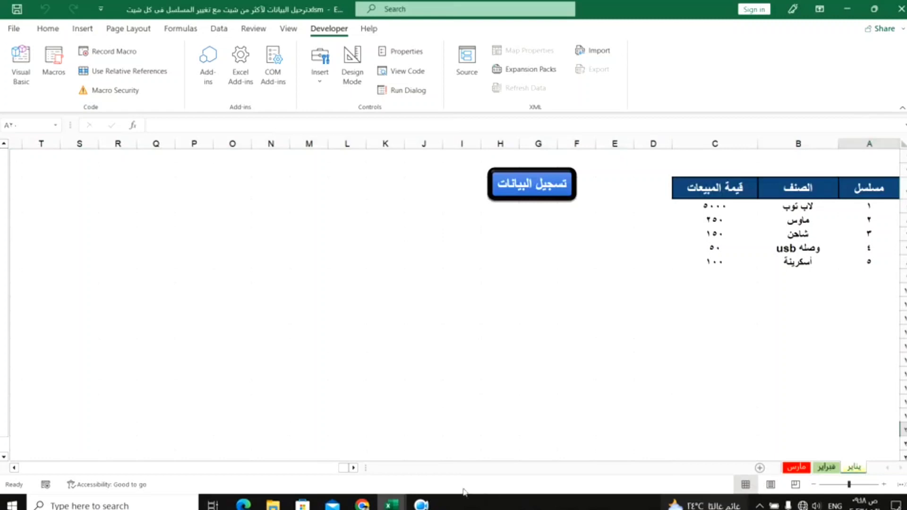
Back in the editor, start line 5 with ActiveSheet.Cells(a,1 using autocomplete
mouse_move(391, 505)
click(441, 427)
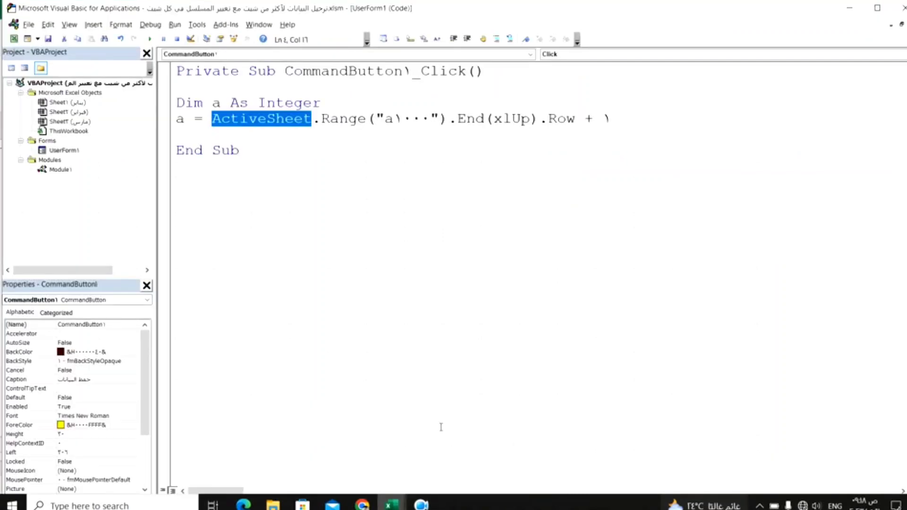
click(212, 136)
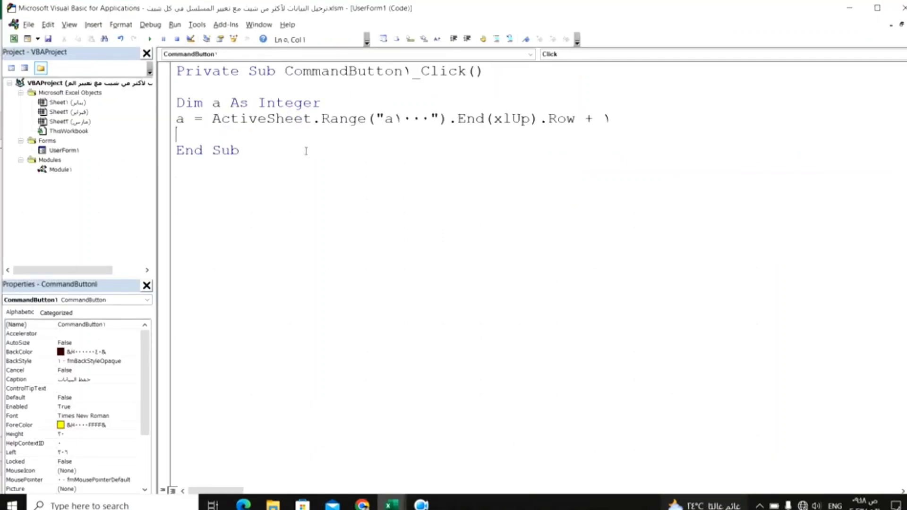
key(ctrl+space)
text(A)
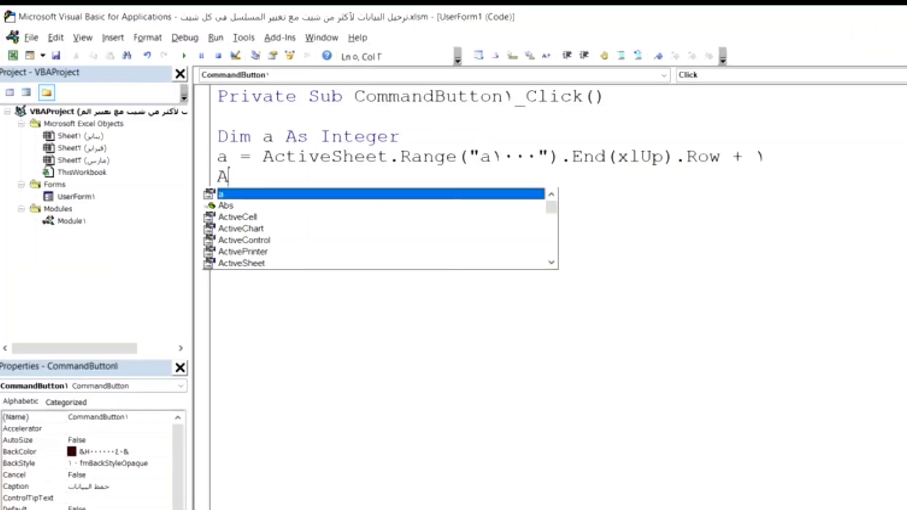
text(C)
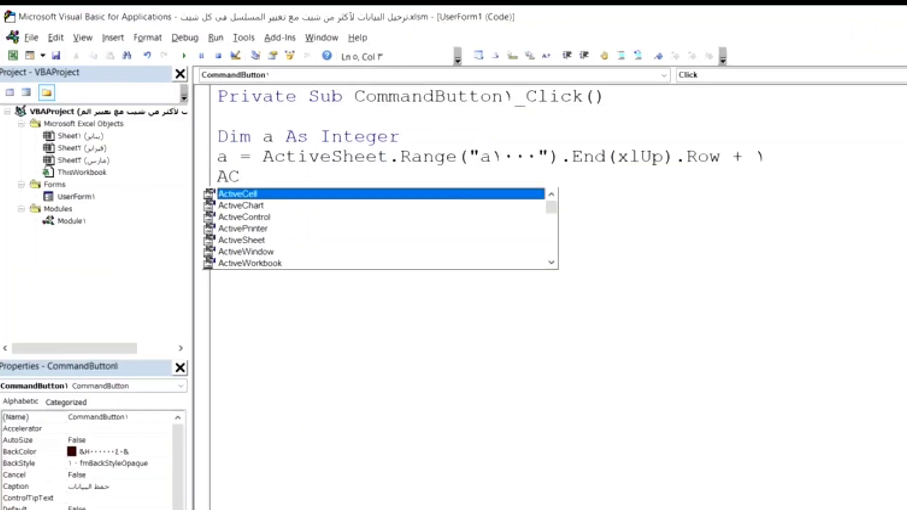
key(Down)
key(Down)
key(Down)
key(Down)
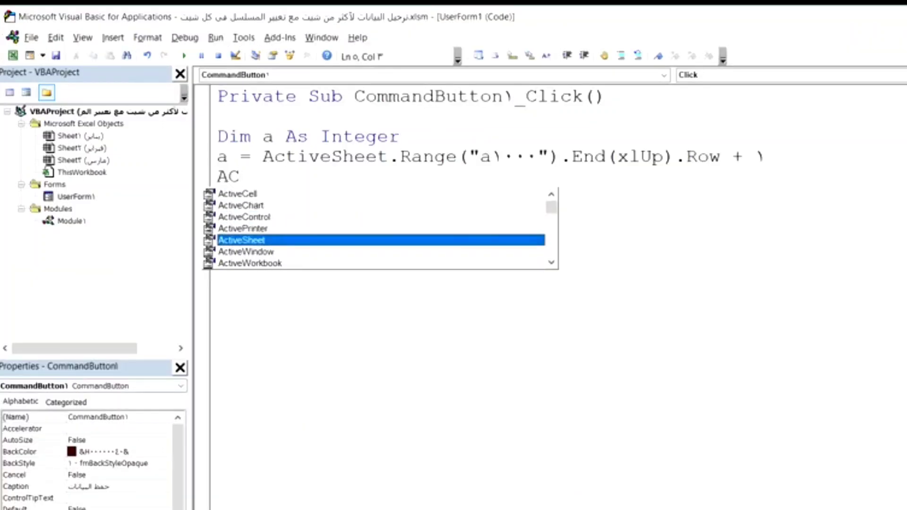
key(Tab)
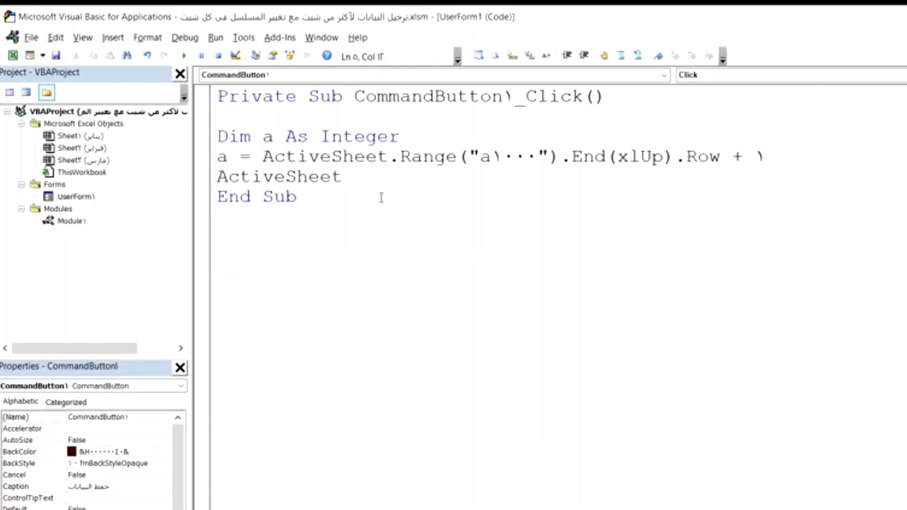
text(.ce)
text(lls)
text(()
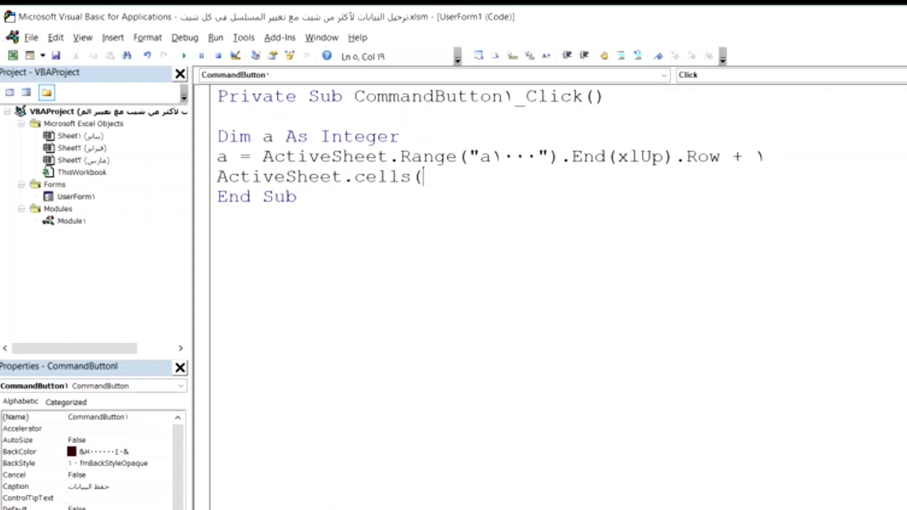
text(a)
text(,)
text(1)
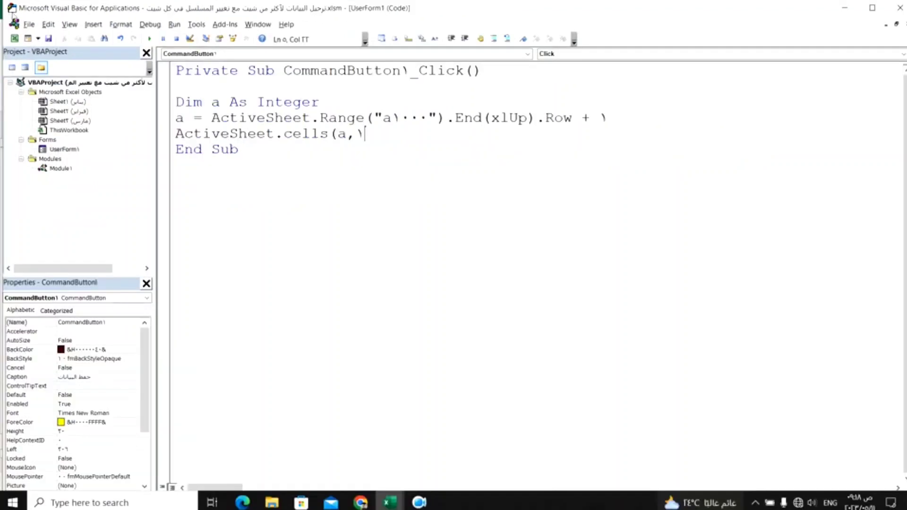
Check the worksheet, close the parenthesis, and try the column as "a" instead of 1
click(13, 39)
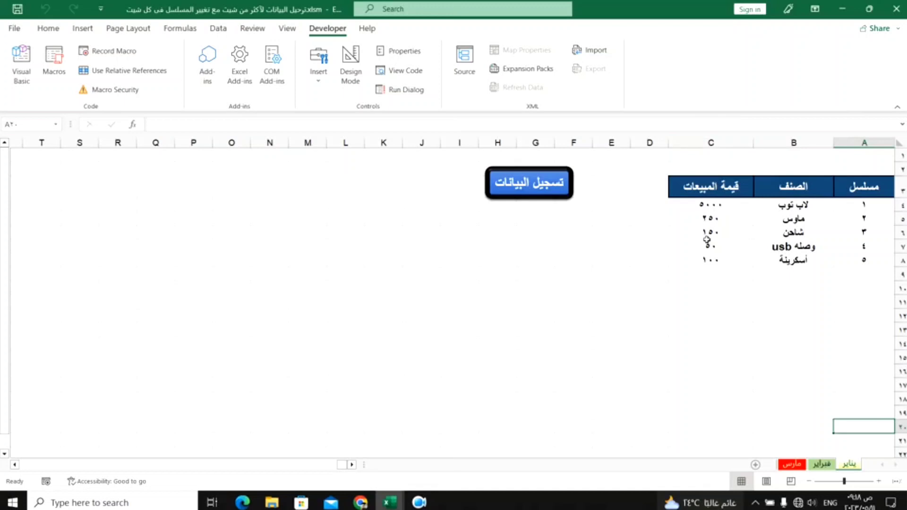
mouse_move(388, 503)
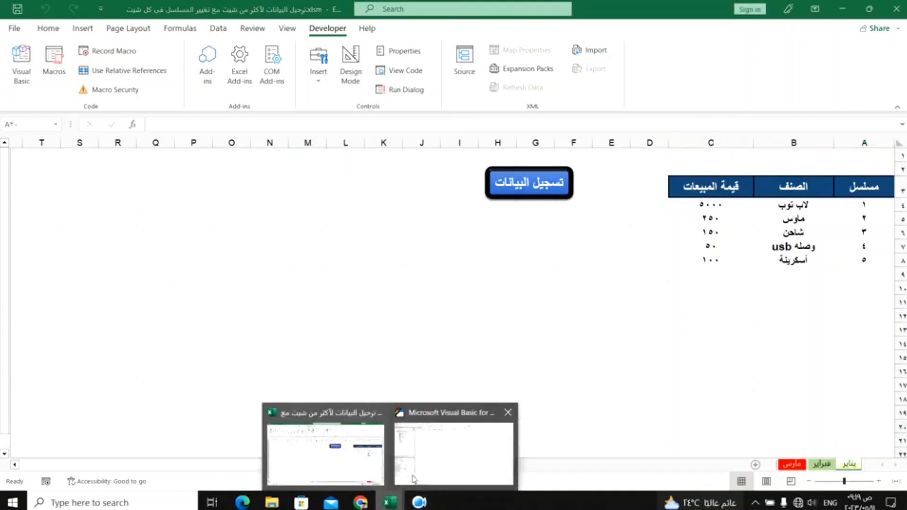
click(432, 462)
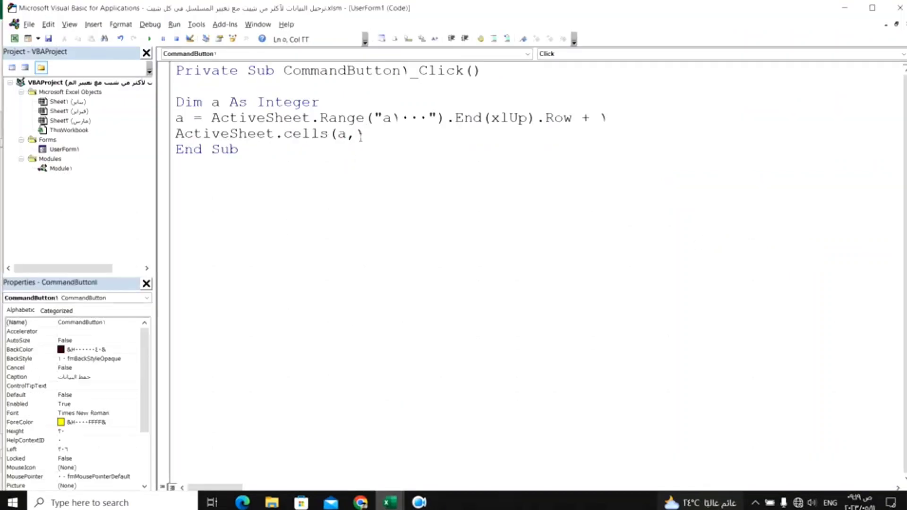
text())
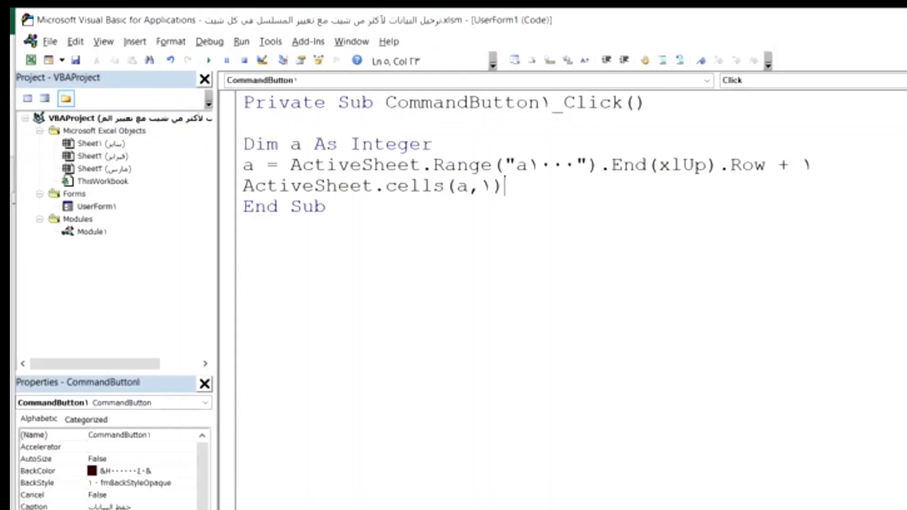
double_click(483, 189)
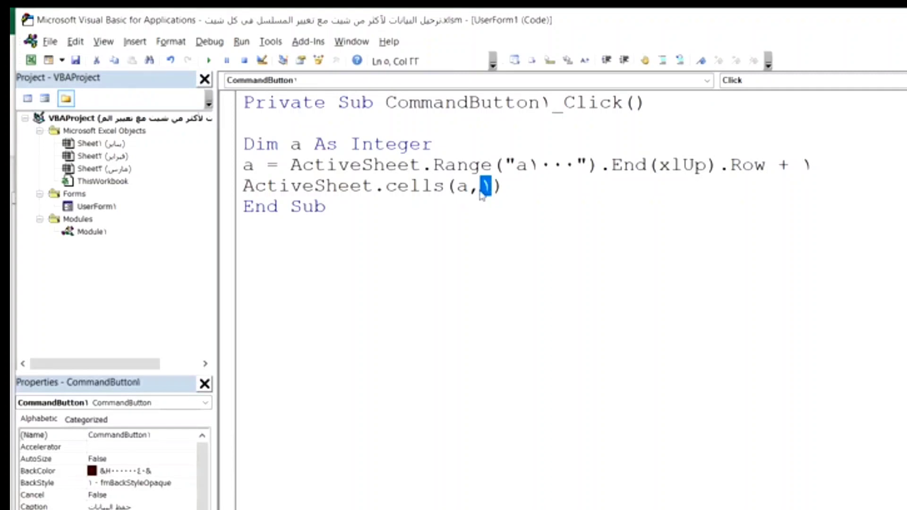
click(30, 60)
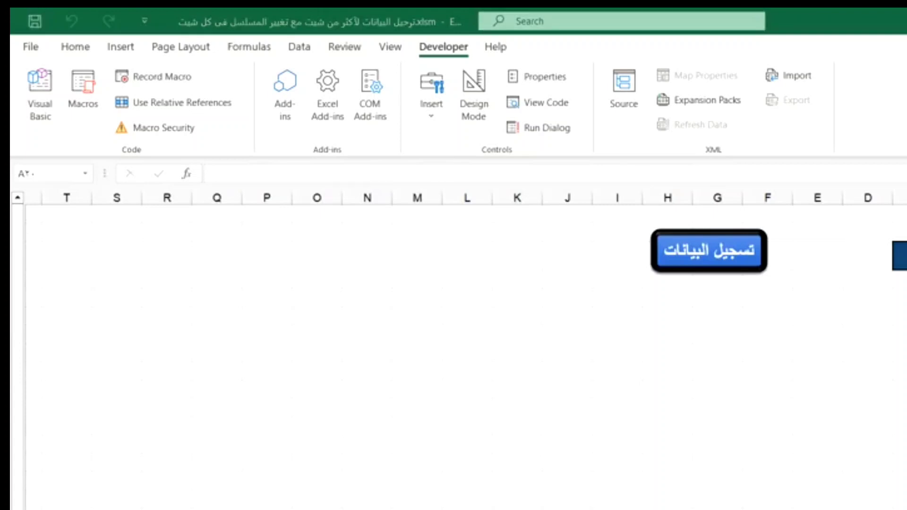
key(alt+F11)
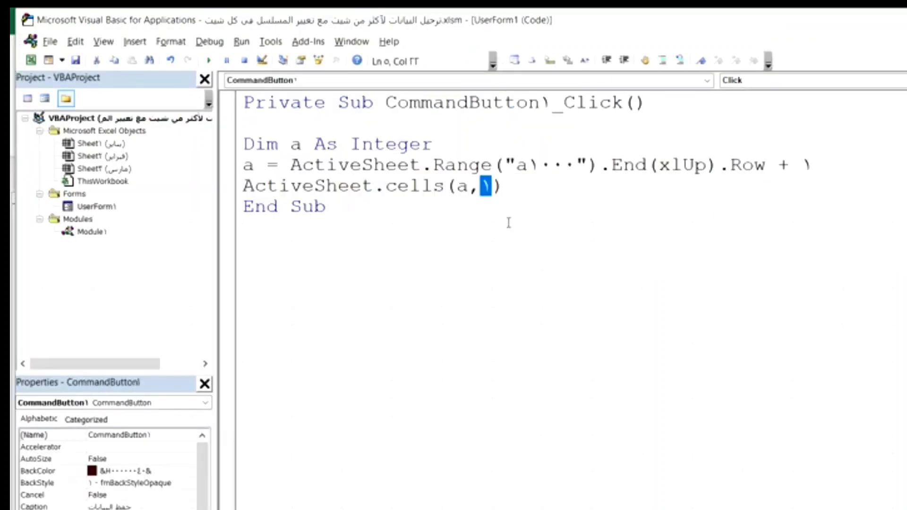
text("a)
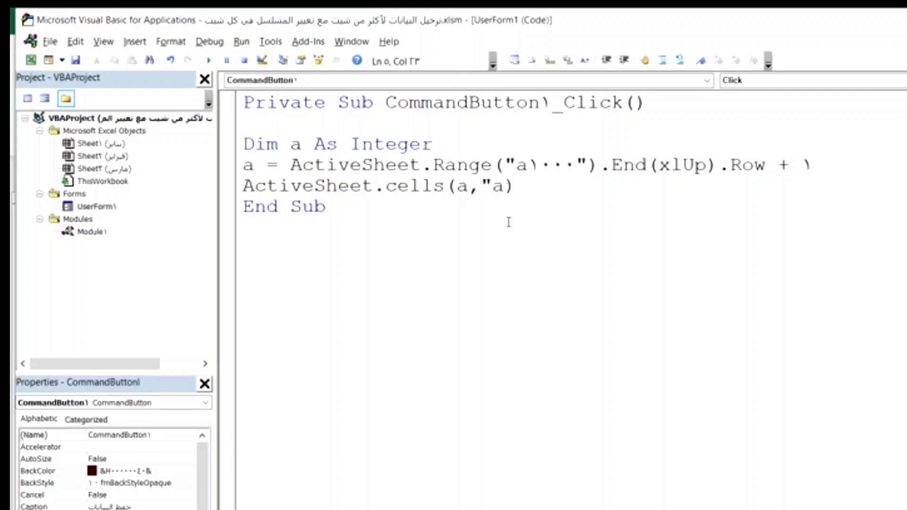
text(")
Restore column 1 and finish ActiveSheet.Cells(a, 1).Value = Me.TextBox1.Value
drag(481, 187, 516, 187)
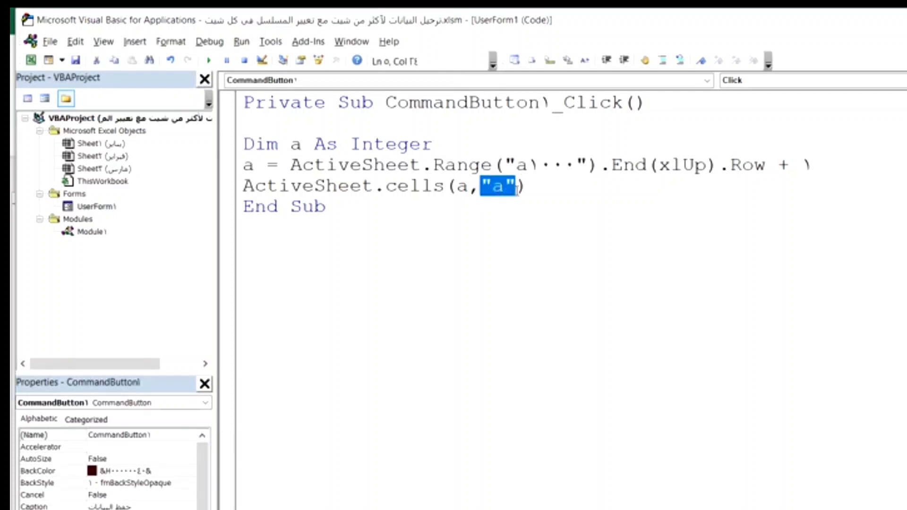
text(1)
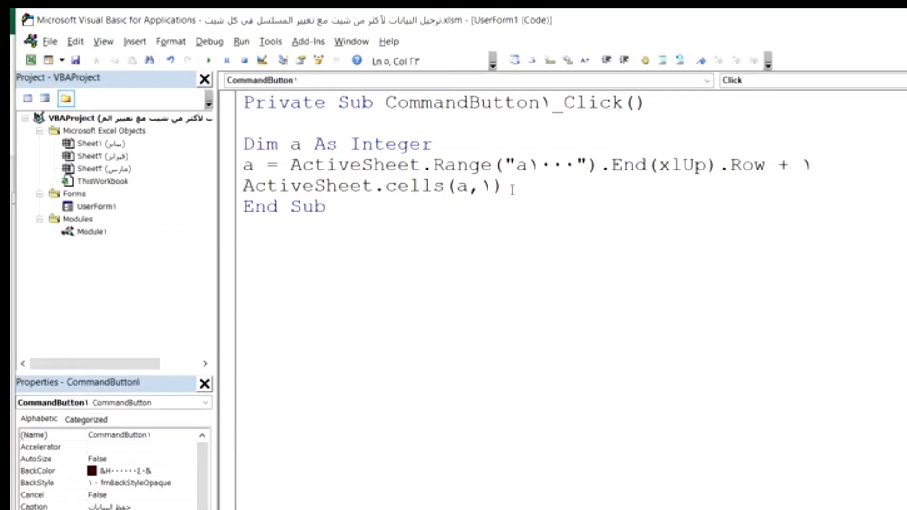
text(.va)
text(lue=)
text(me.t)
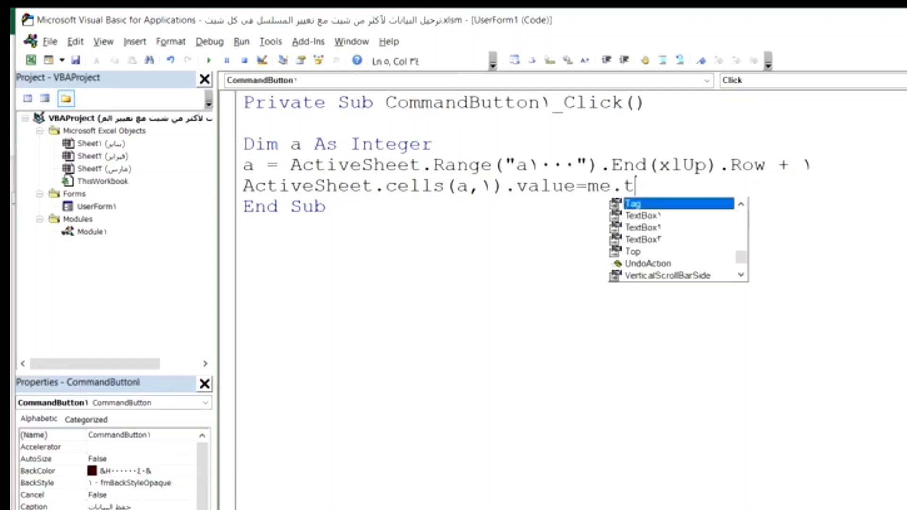
key(Down)
key(Tab)
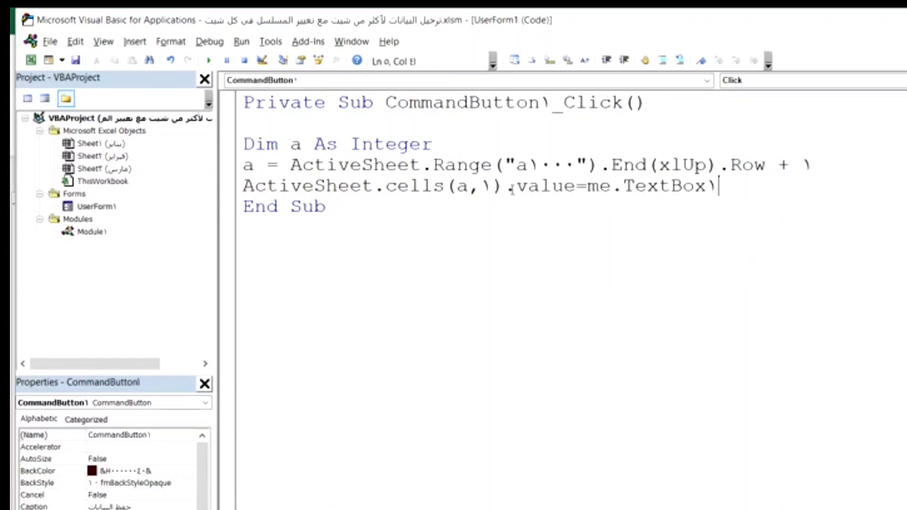
text(.v)
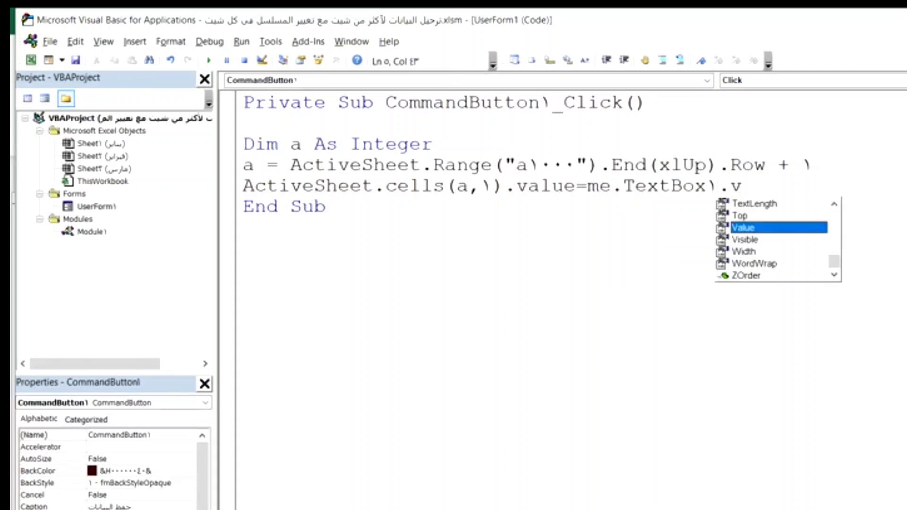
key(Tab)
key(Return)
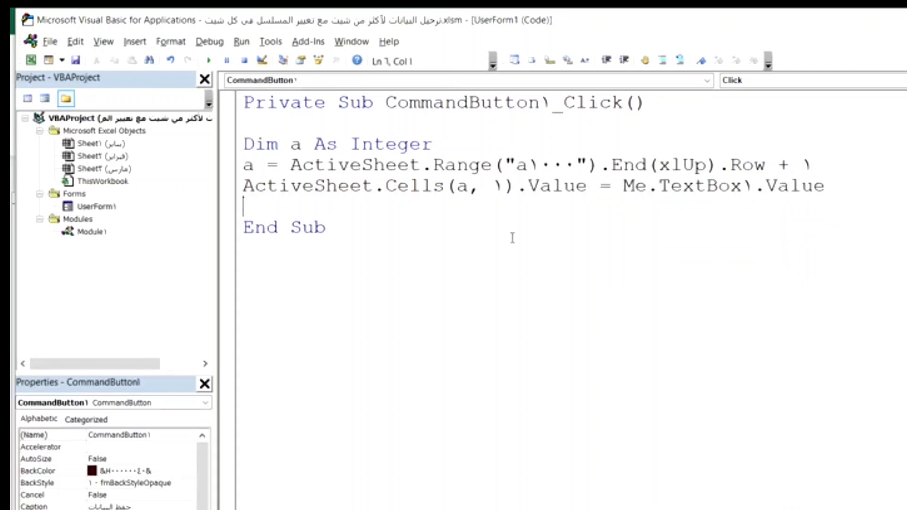
click(14, 39)
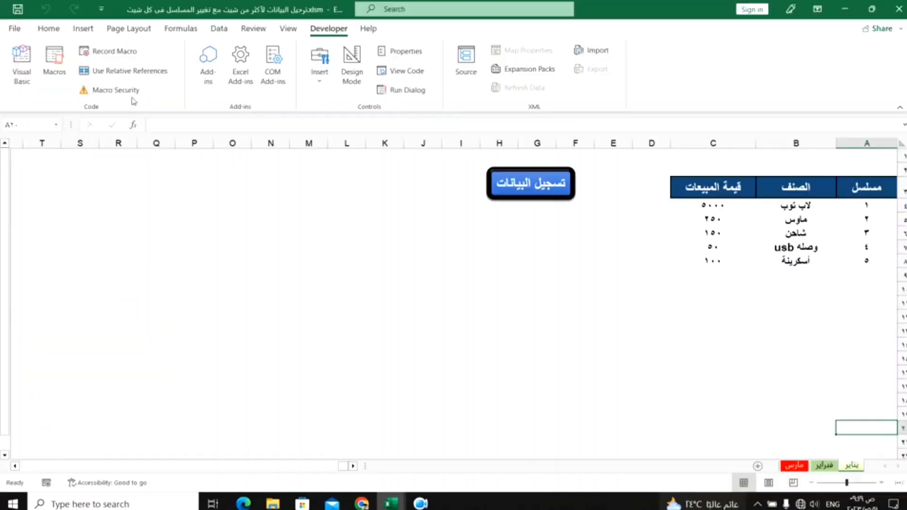
Return to the VBA editor and open the UserForm1 design
click(392, 503)
click(409, 476)
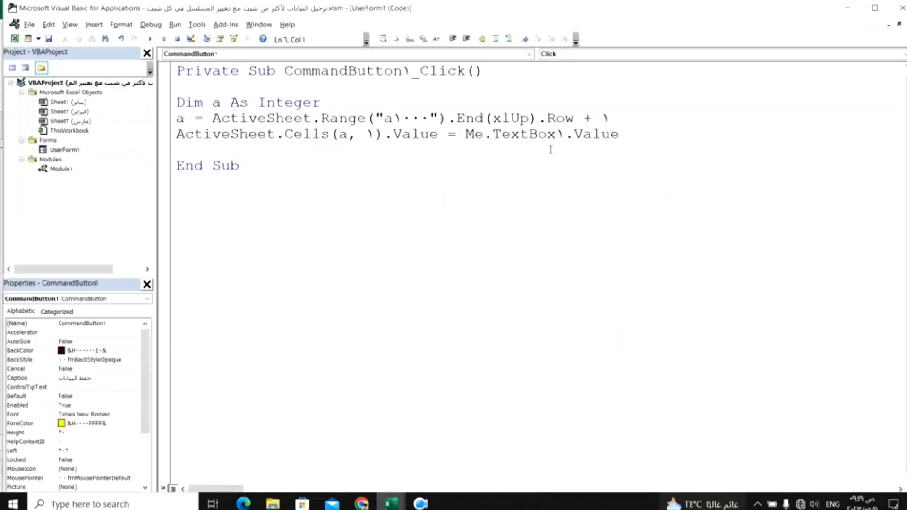
double_click(65, 150)
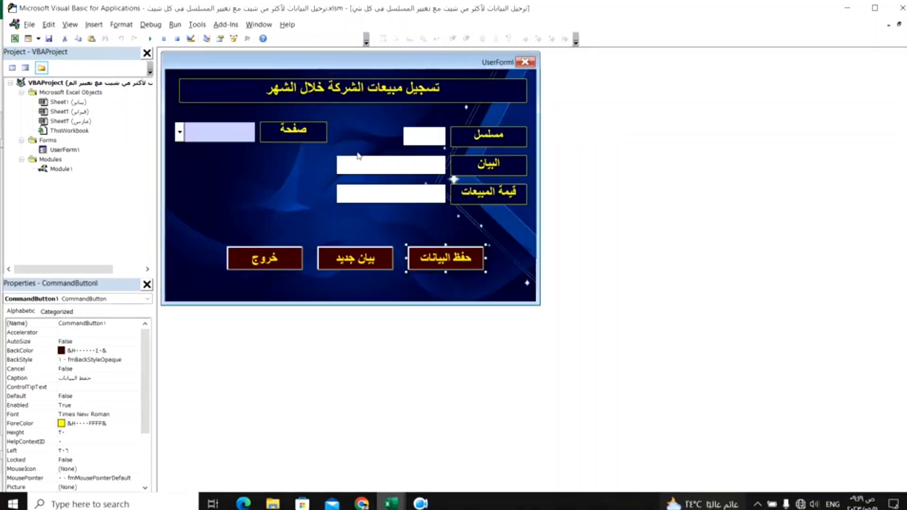
Check the names of the three textboxes, then reopen the save button's Click code
click(486, 144)
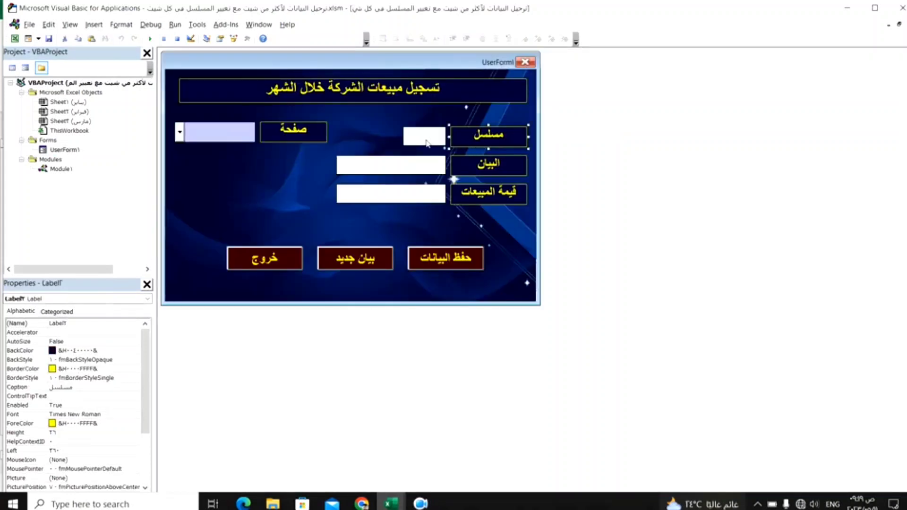
click(429, 143)
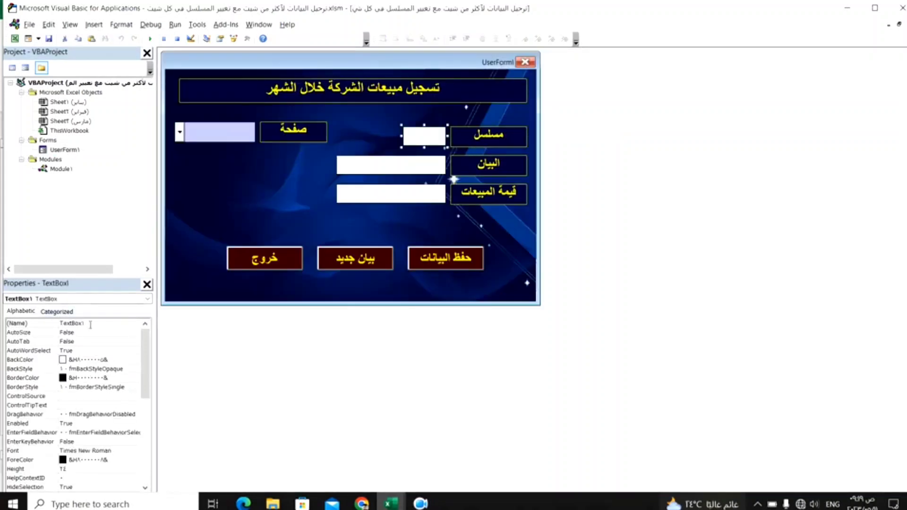
click(402, 170)
click(425, 198)
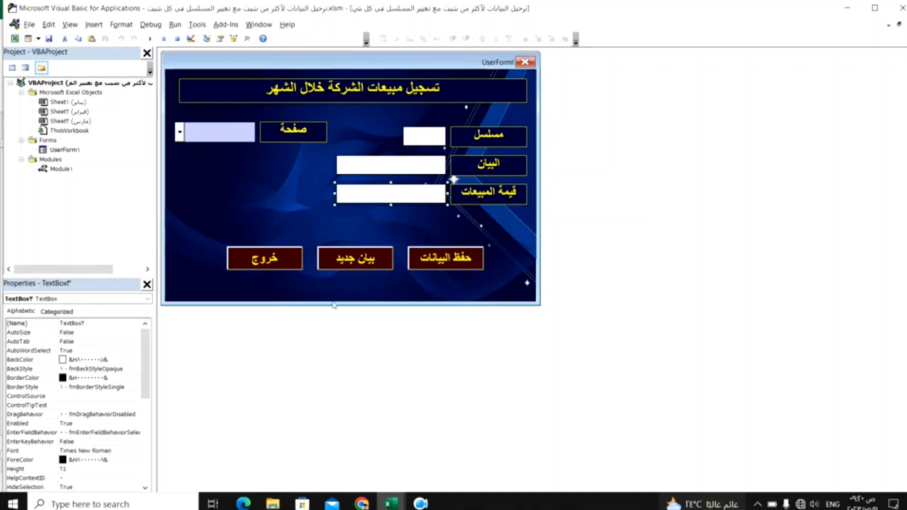
double_click(433, 264)
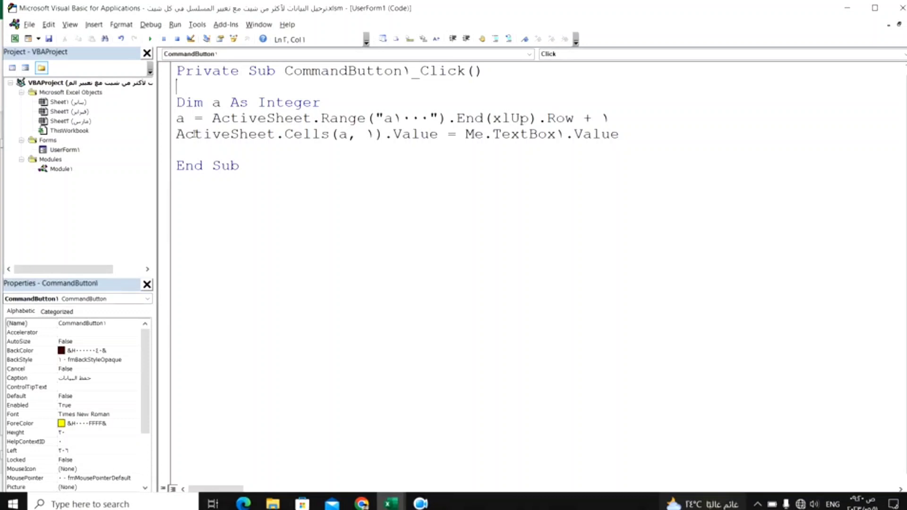
Duplicate the Cells line twice and make the second copy write TextBox2 to column 2
click(169, 140)
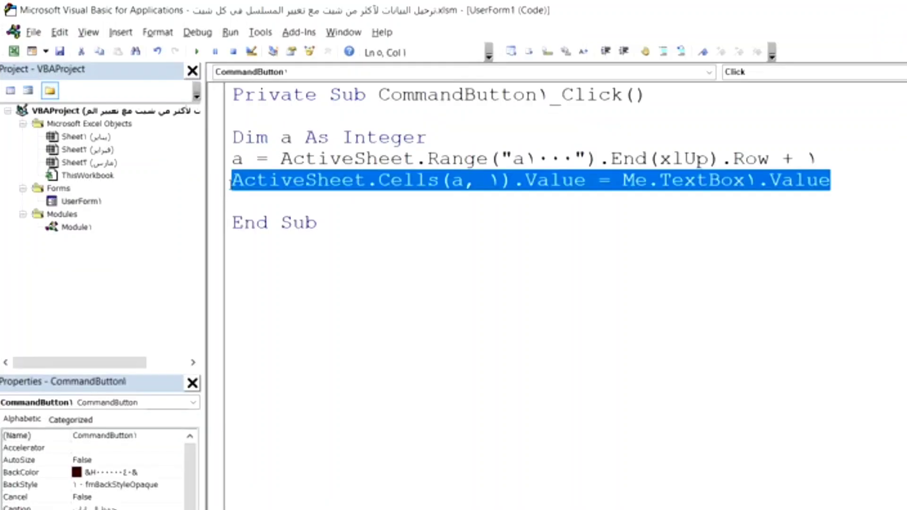
click(189, 151)
text(ActiveSheet.Cells(a, 1).Value = Me.TextBox1.Value)
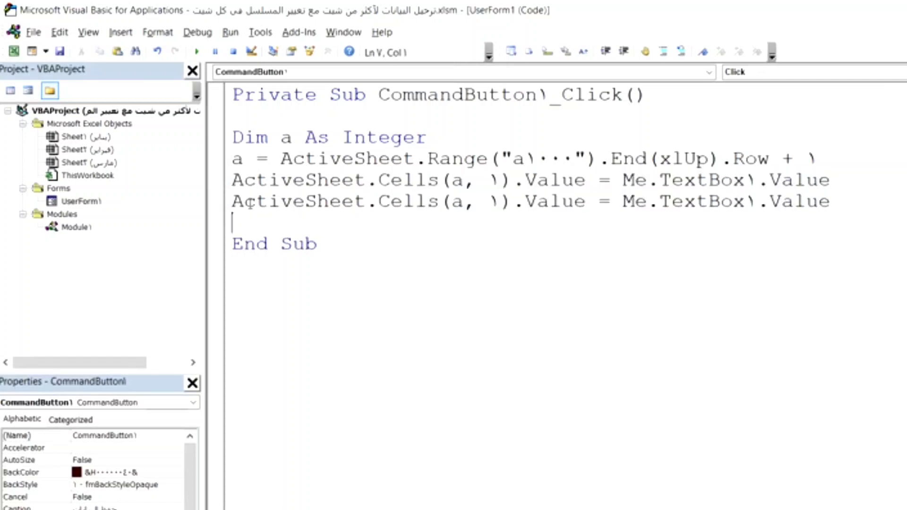
text(ActiveSheet.Cells(a, 1).Value = Me.TextBox1.Value)
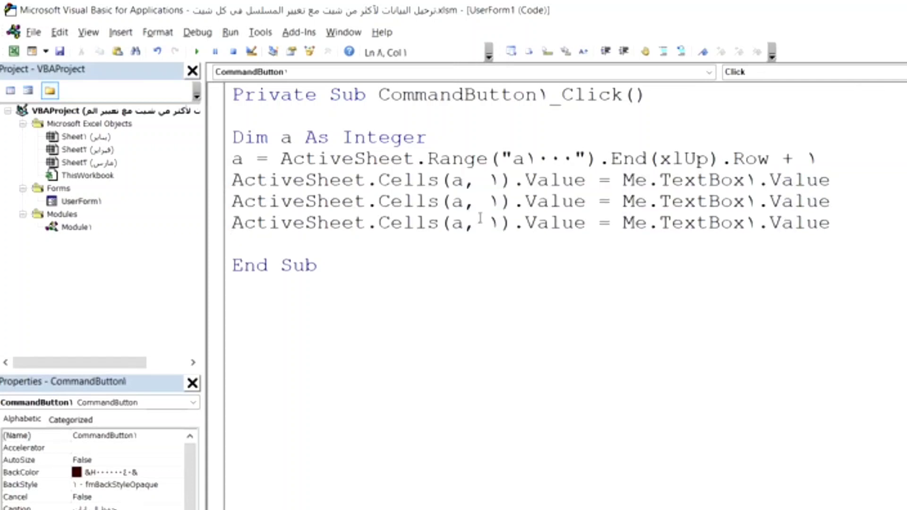
double_click(494, 203)
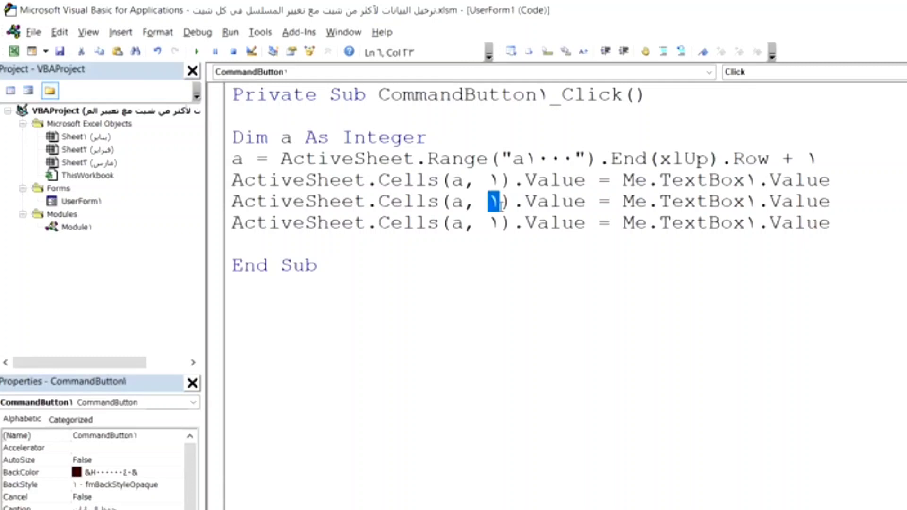
text(2)
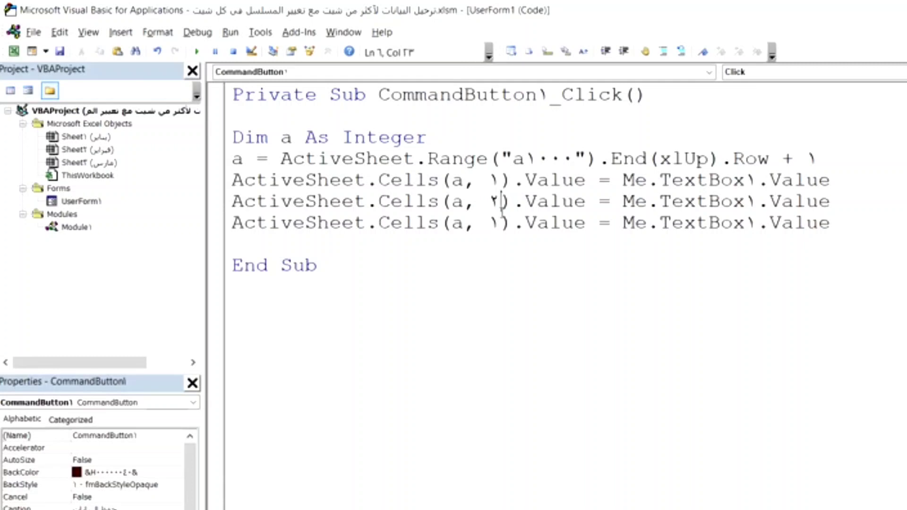
click(747, 202)
key(shift+Right)
text(2)
Change the third copy to column 3 and TextBox3, then run the form
click(488, 223)
key(shift+Right)
text(3)
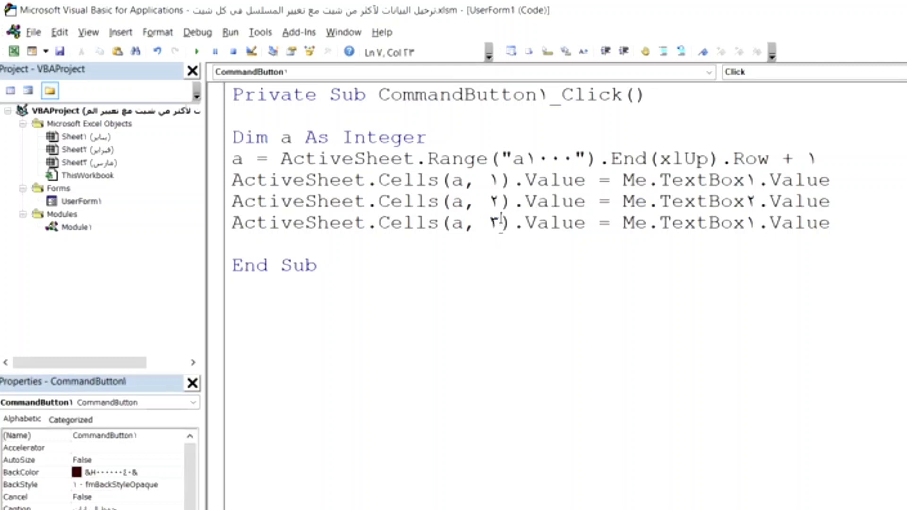
click(745, 223)
key(shift+Right)
text(3)
click(196, 52)
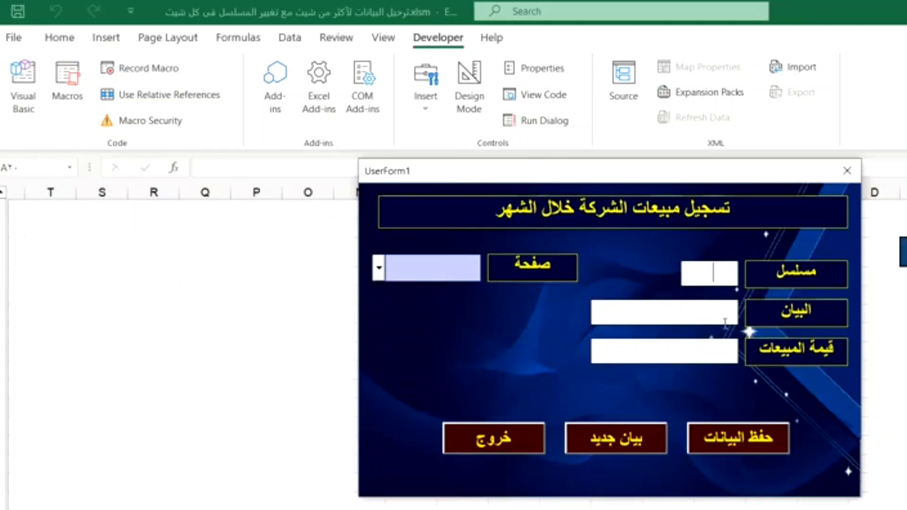
Open the save button's code and add a line Me.TextBox1.Value = "" before End Sub
click(845, 182)
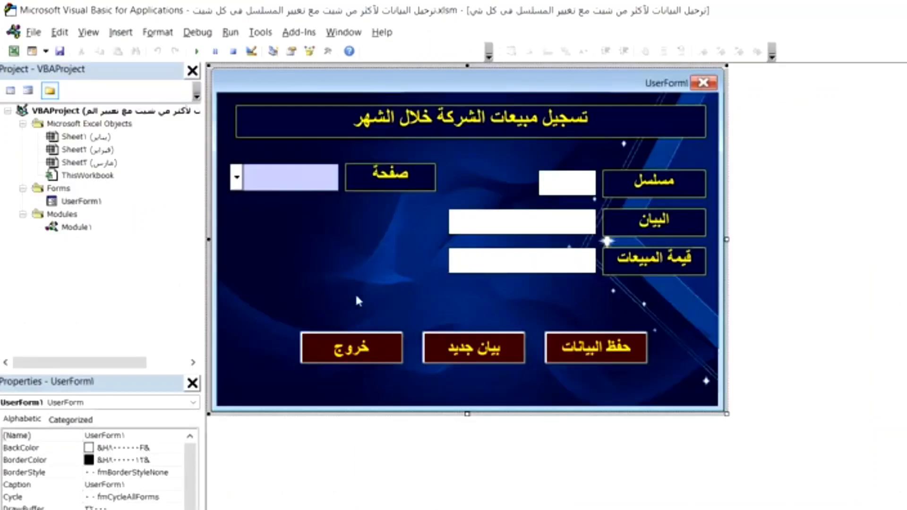
double_click(583, 356)
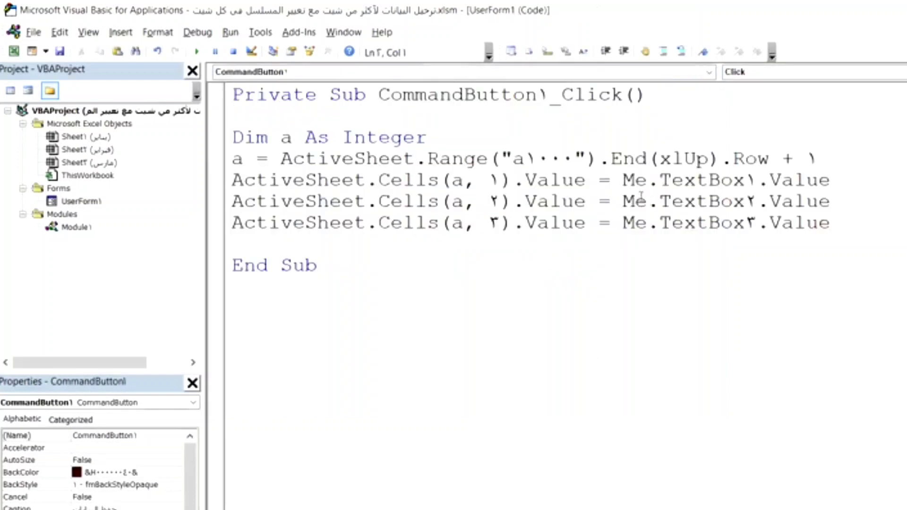
drag(624, 180, 828, 183)
key(ctrl+c)
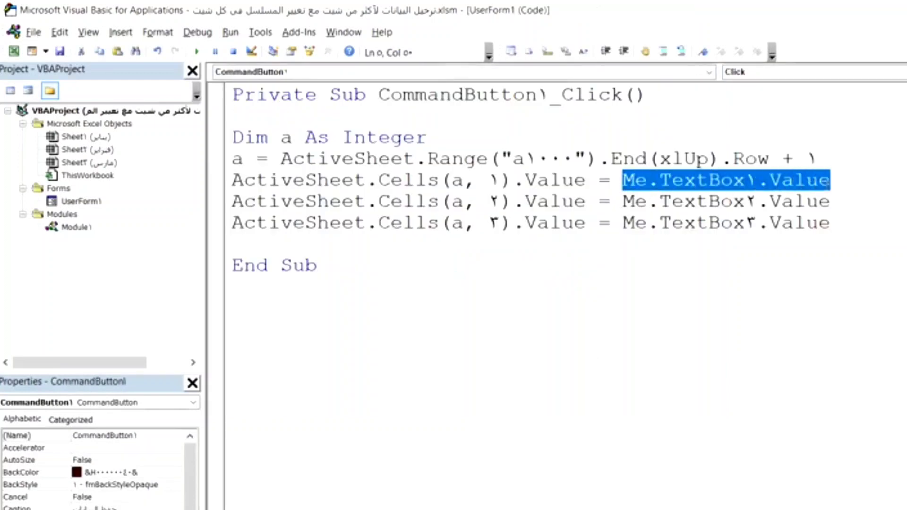
click(622, 181)
drag(623, 181, 833, 183)
click(242, 244)
key(ctrl+v)
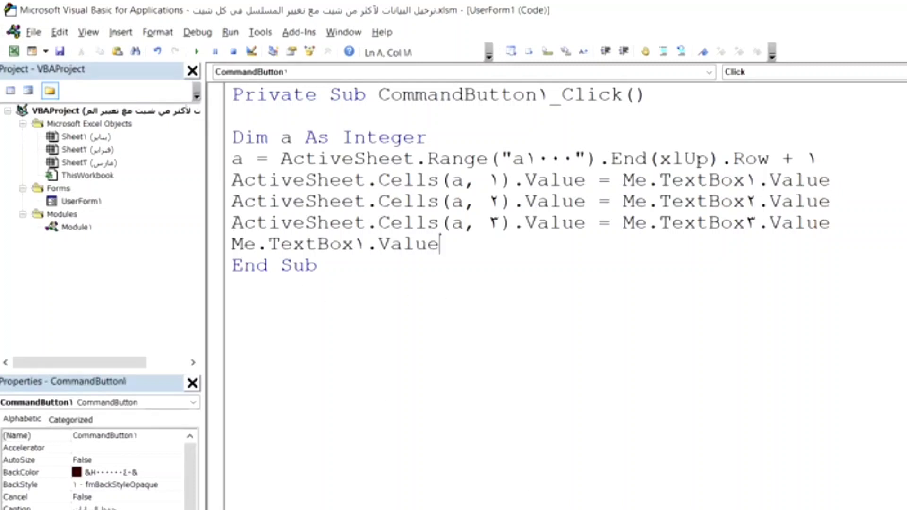
text( =)
text("")
key(Return)
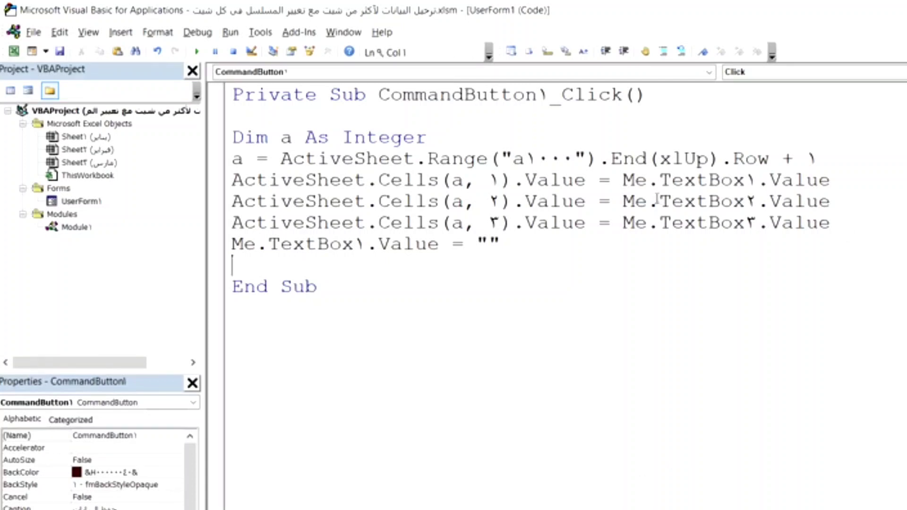
Add matching clearing lines Me.TextBox2.Value = "" and Me.TextBox3.Value = ""
drag(623, 201, 848, 207)
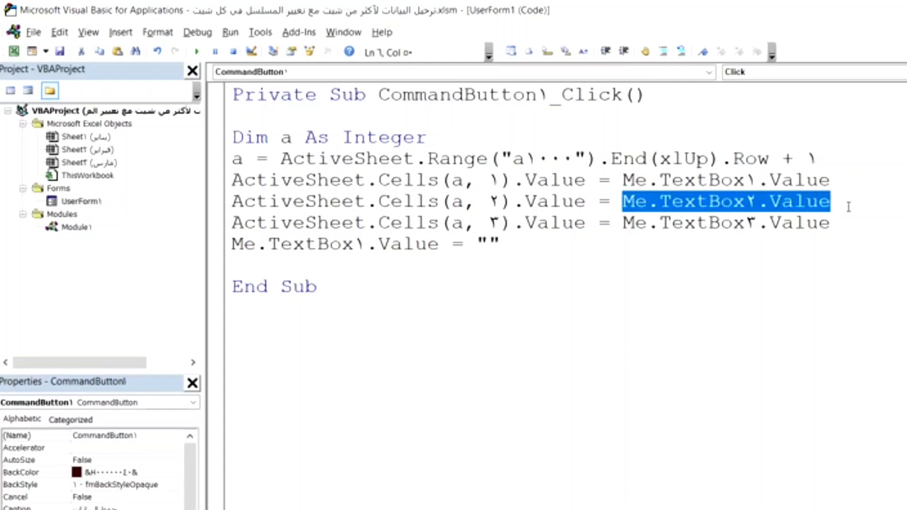
click(258, 265)
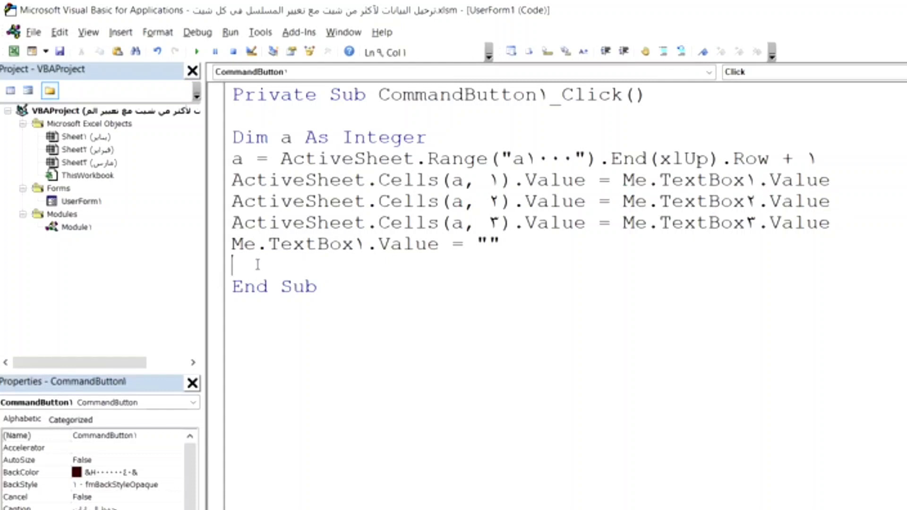
text(Me.TextBox2.Value)
text(=)
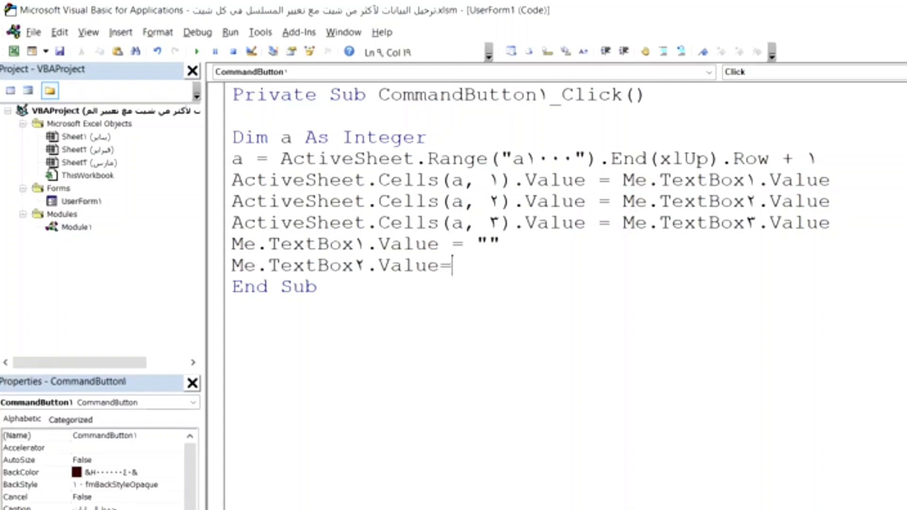
text("")
key(Return)
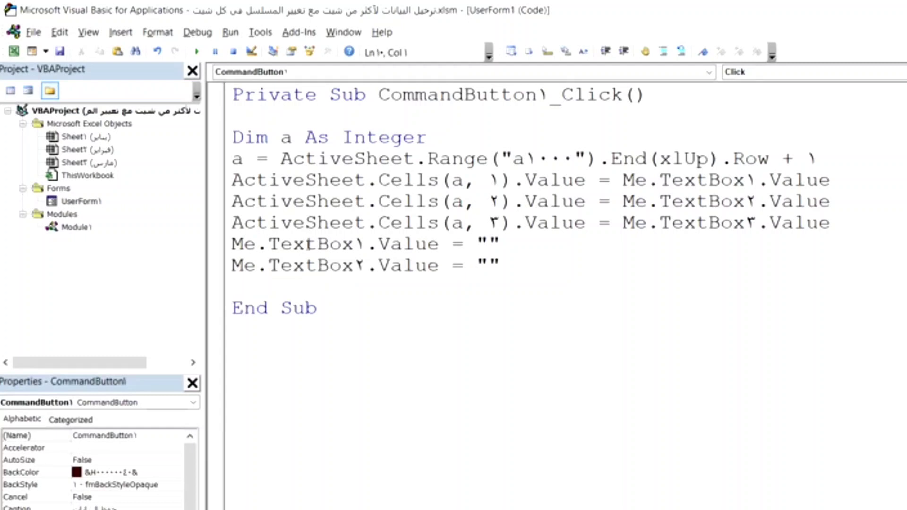
drag(623, 222, 831, 223)
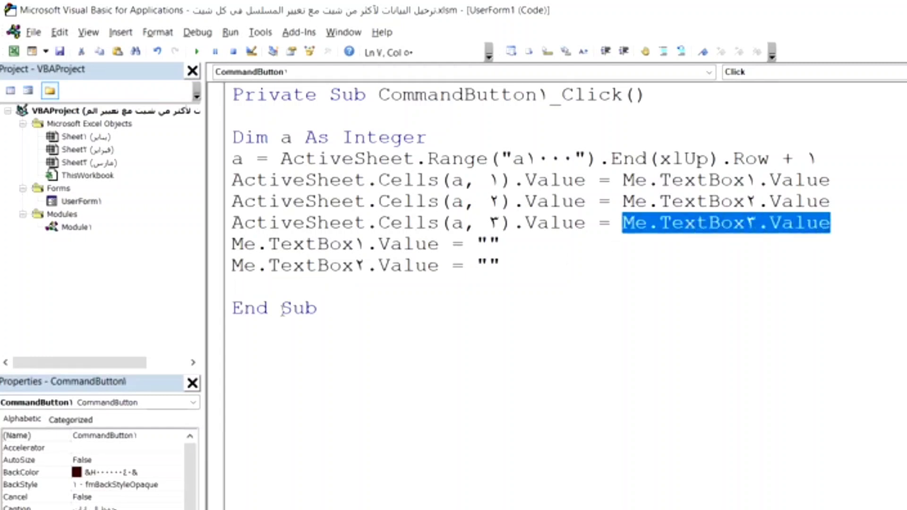
click(243, 284)
text(Me.TextBox3.Value)
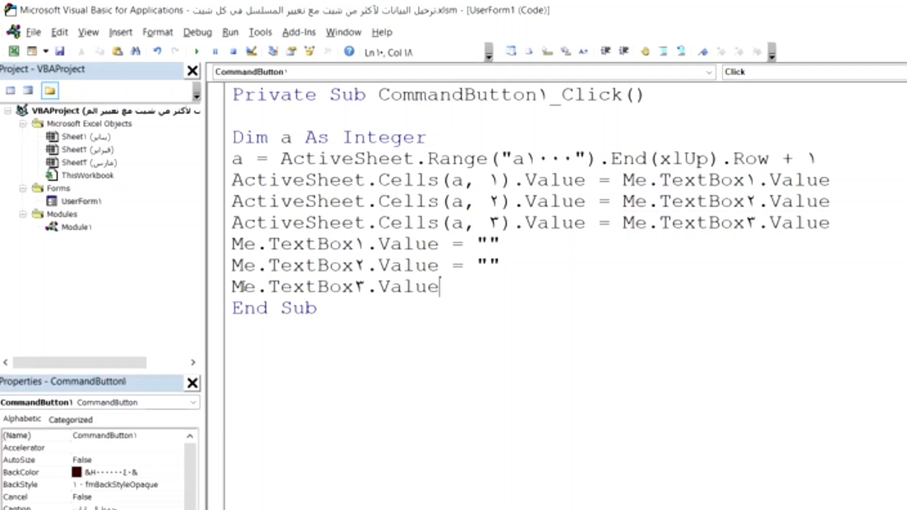
text(="")
key(Return)
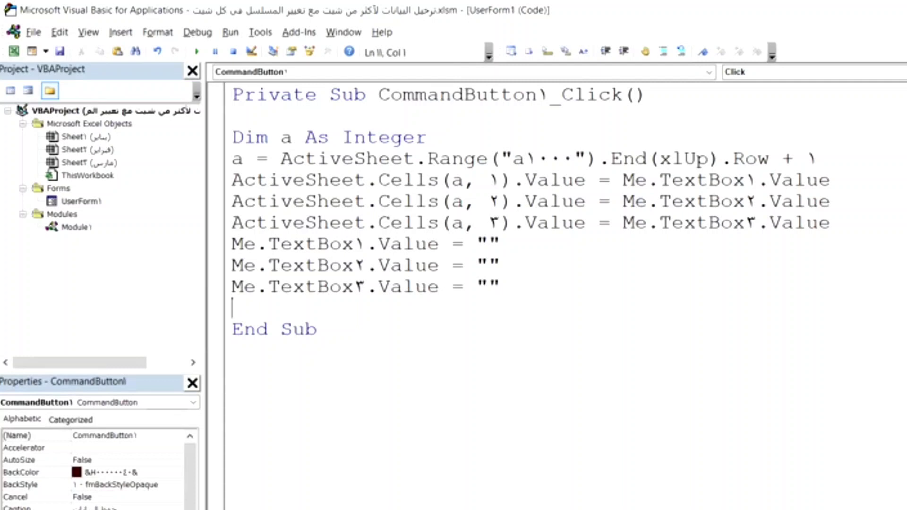
Add MsgBox "تم حفظ البيانات بنجاح", vbInformation at the end of CommandButton1_Click
text(msgbox)
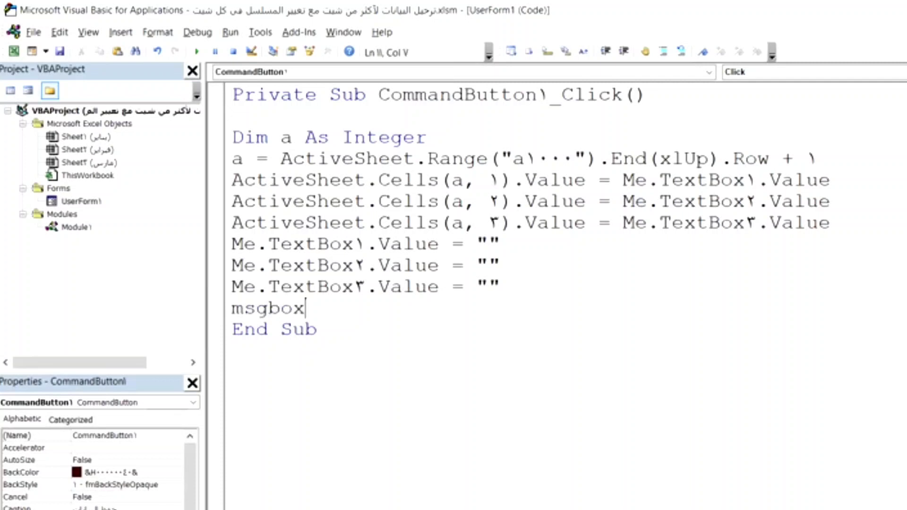
text("")
text(,v)
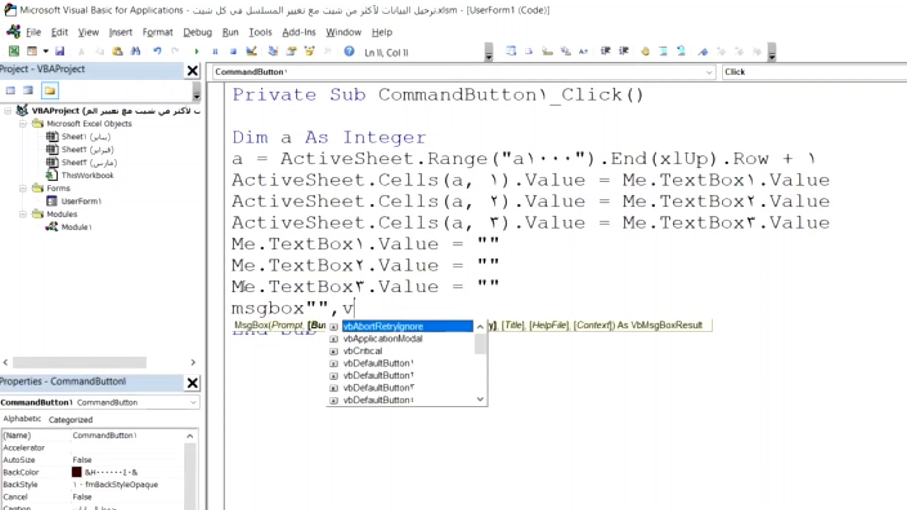
text(bi)
key(Tab)
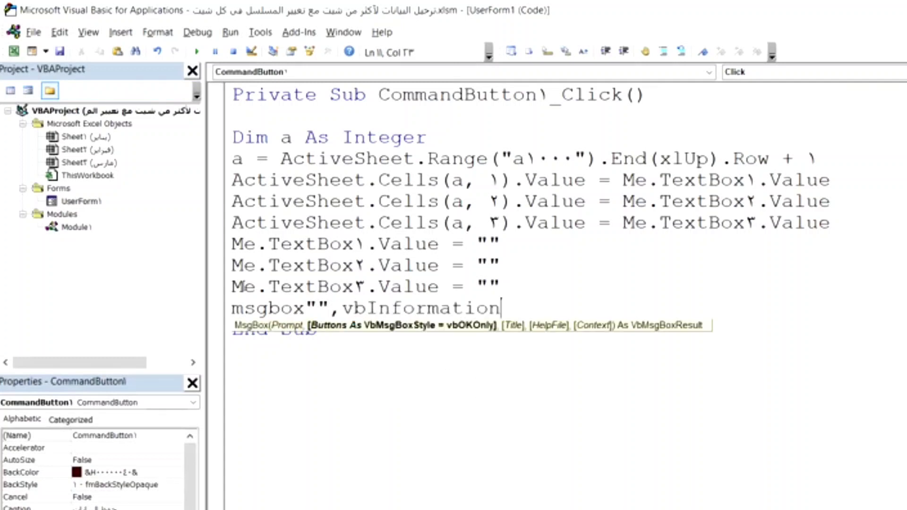
key(Return)
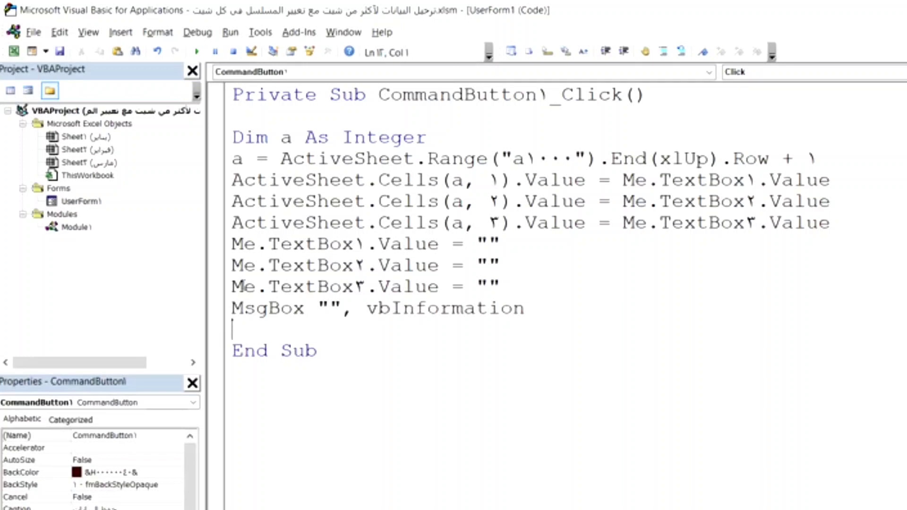
click(331, 308)
text(تم حف)
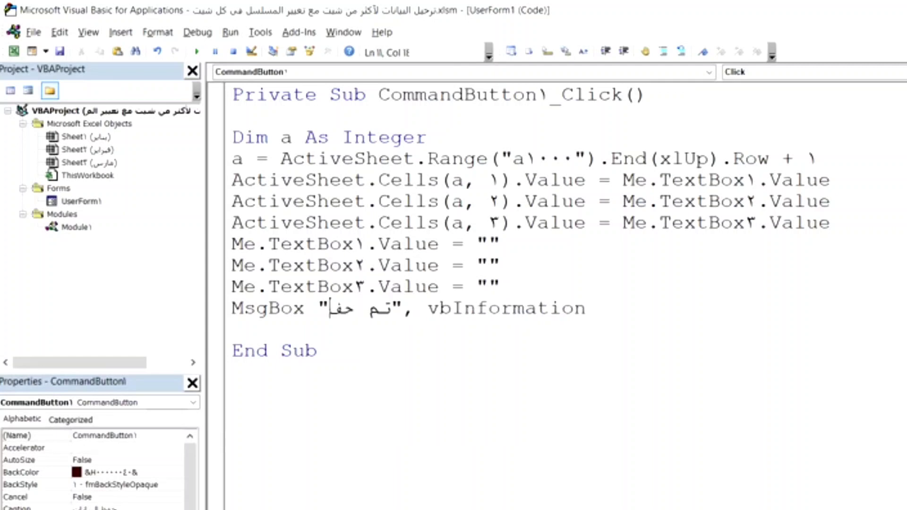
text(ظ البيانا)
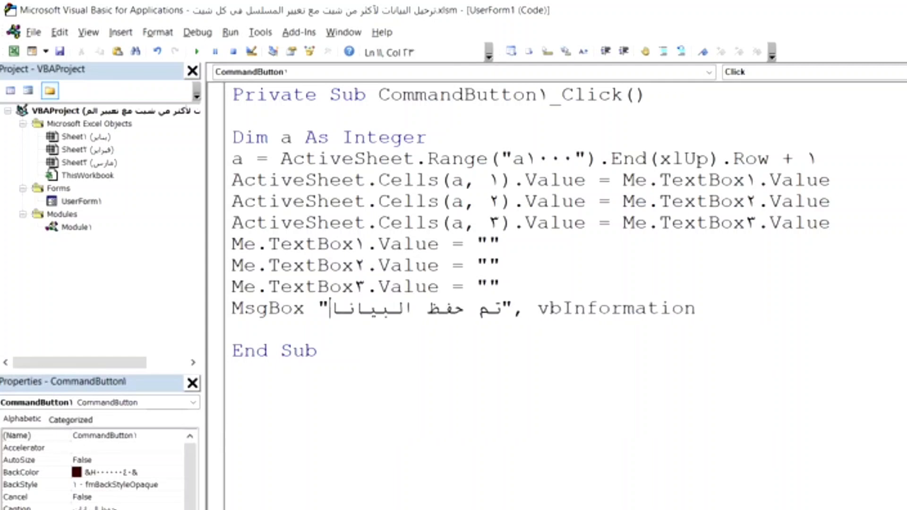
text(ت بن)
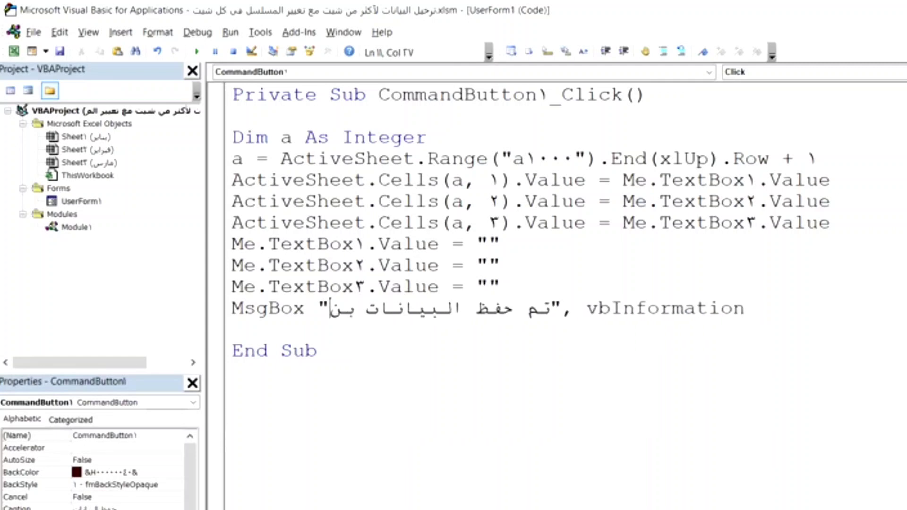
text(جاح)
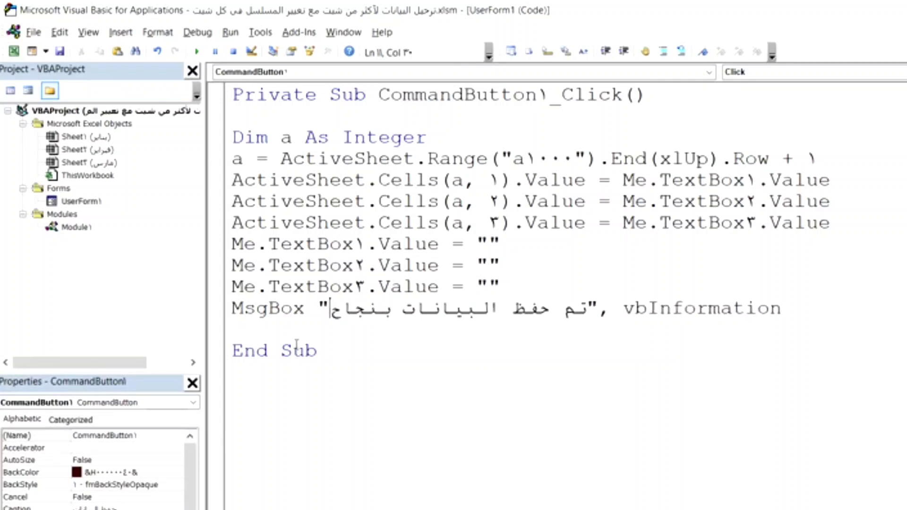
click(289, 335)
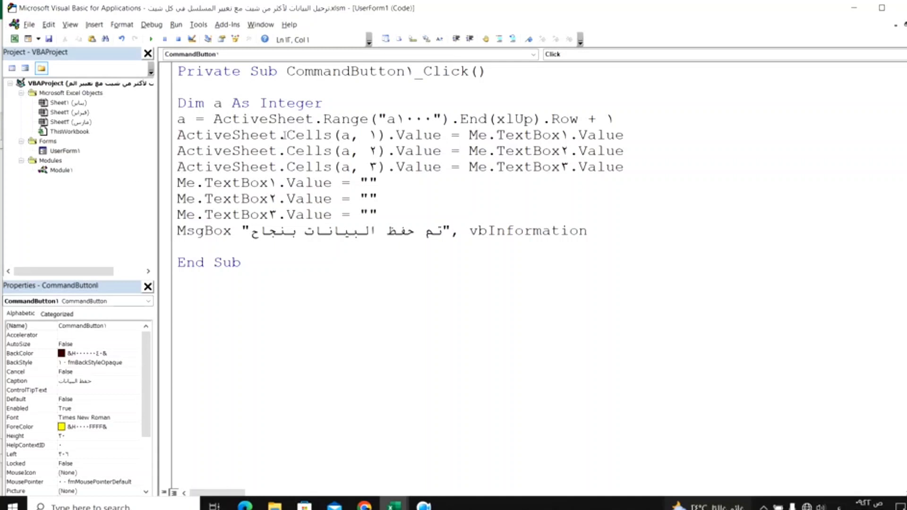
Run UserForm1 over the sheet, open its page combo box, then close the form
double_click(73, 152)
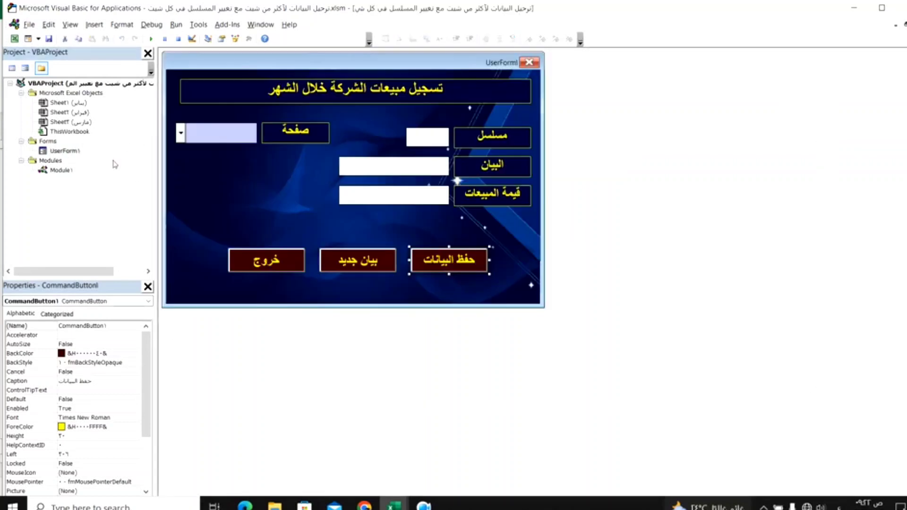
click(313, 213)
click(151, 39)
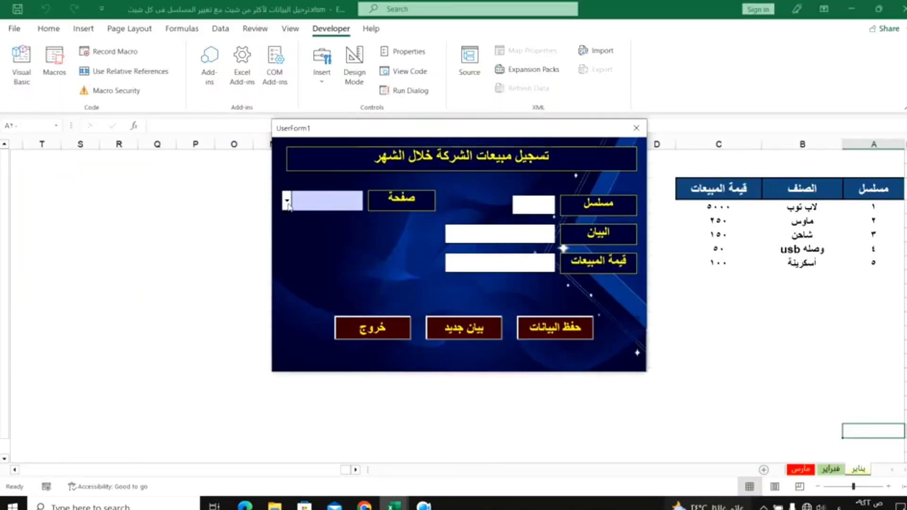
click(288, 204)
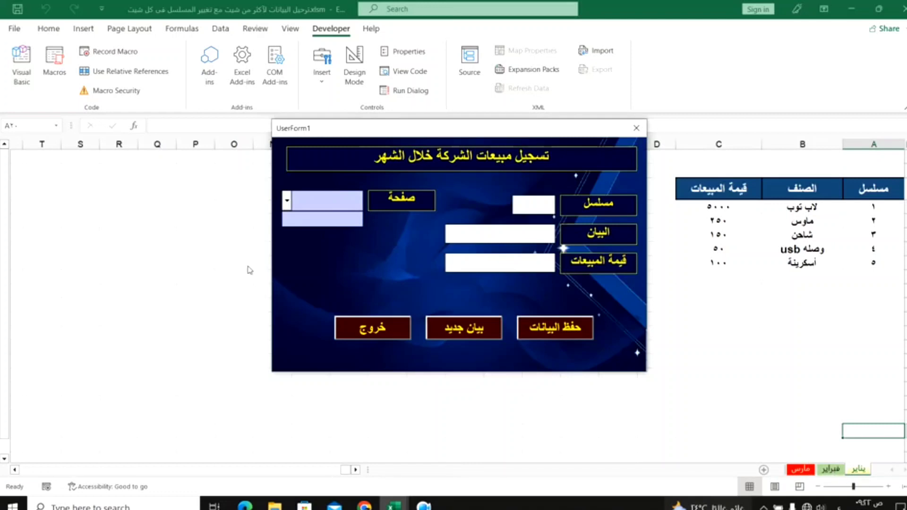
click(636, 128)
click(636, 128)
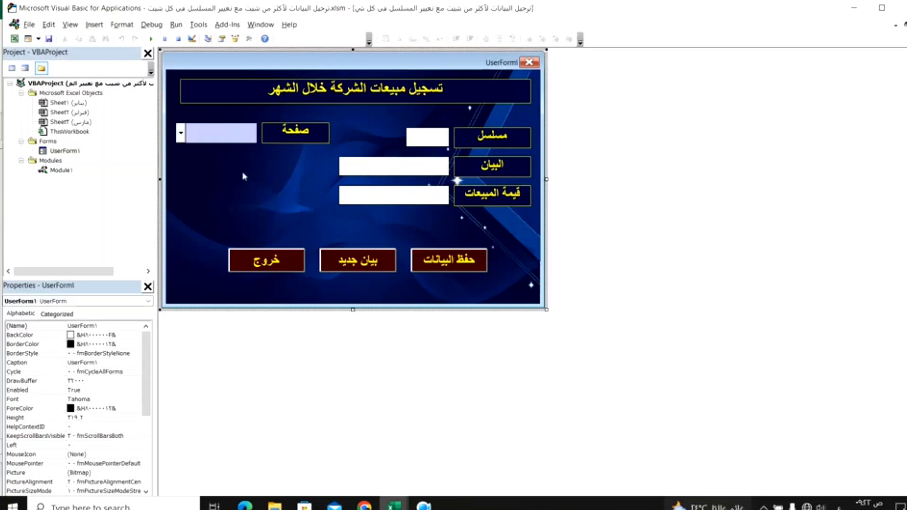
Add an empty UserForm_Initialize procedure to the form's code and delete the UserForm_Click stub
double_click(263, 195)
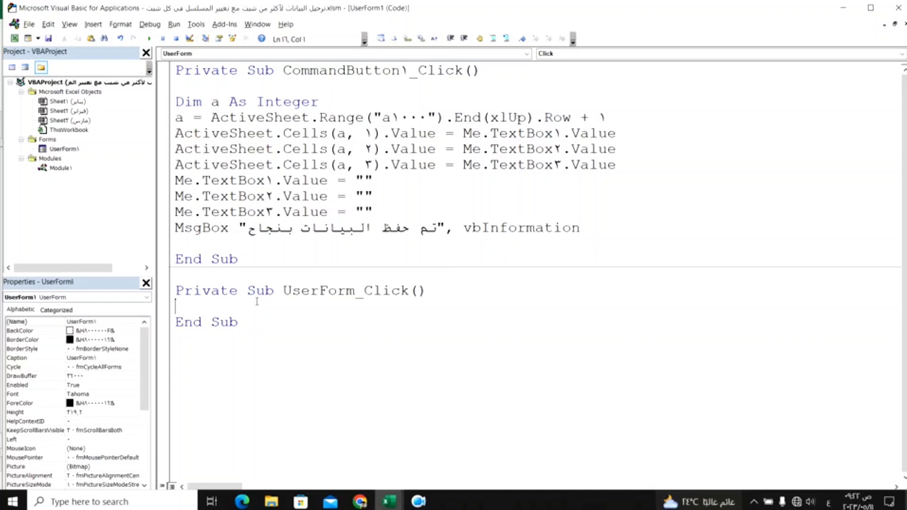
click(903, 54)
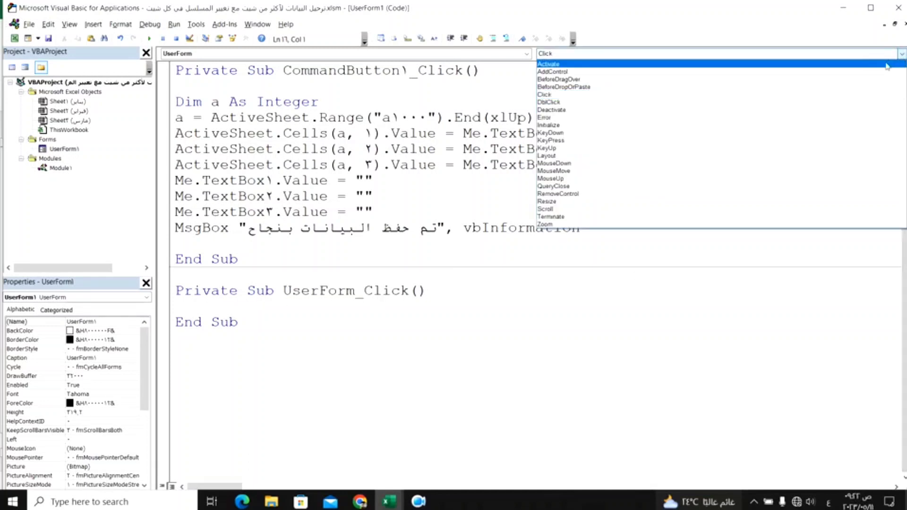
click(627, 125)
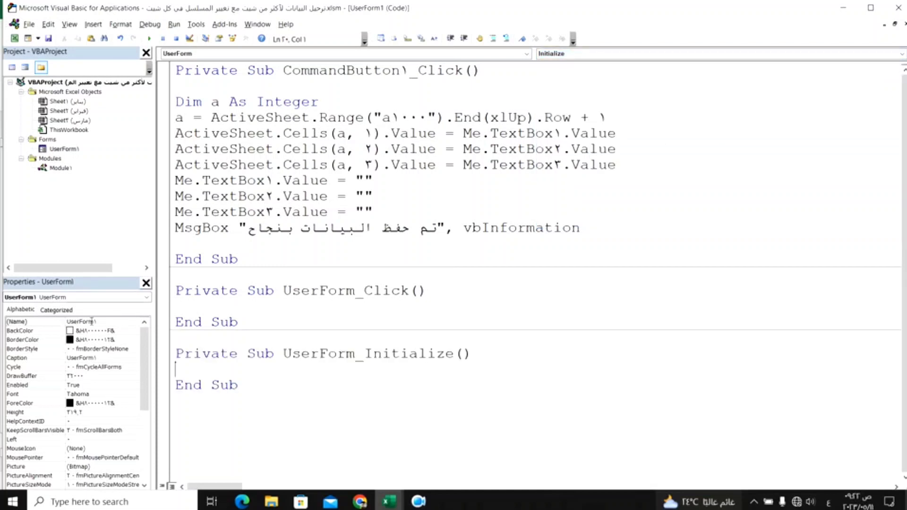
drag(176, 333, 168, 283)
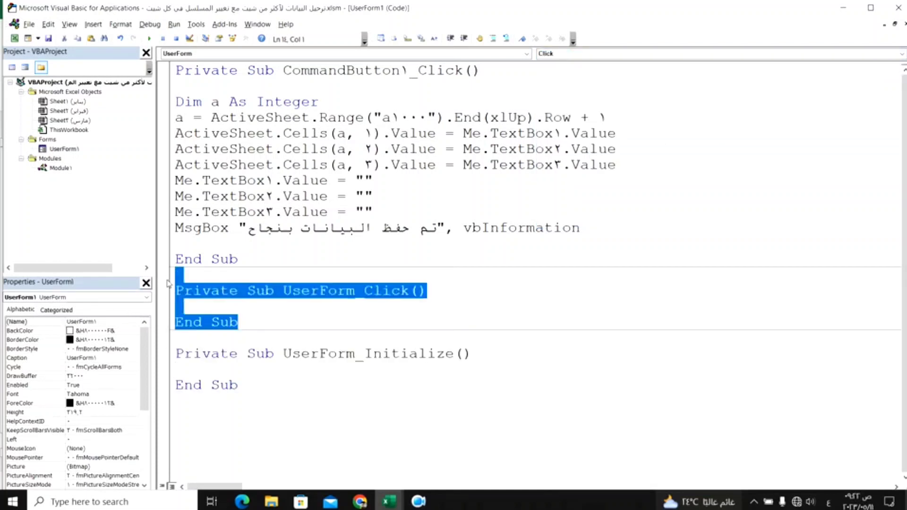
key(Delete)
click(191, 309)
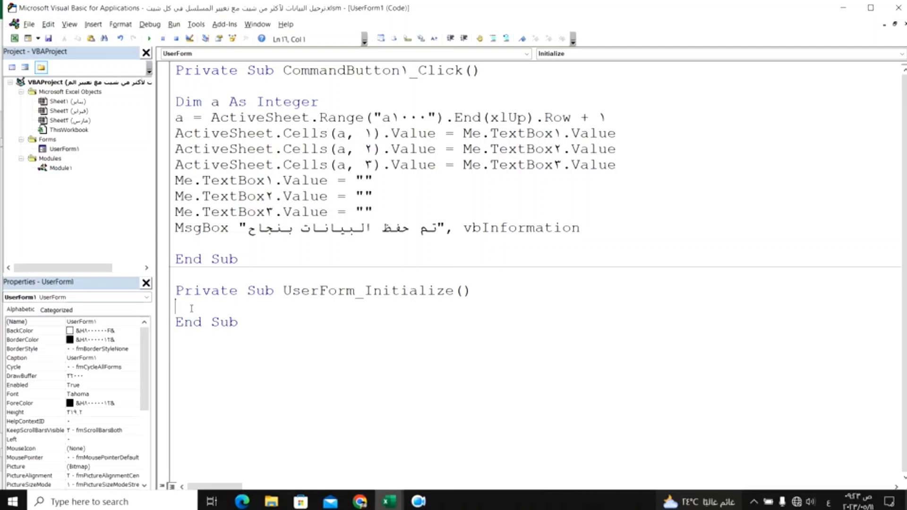
In UserForm_Initialize, declare Dim s As Worksheet
double_click(73, 150)
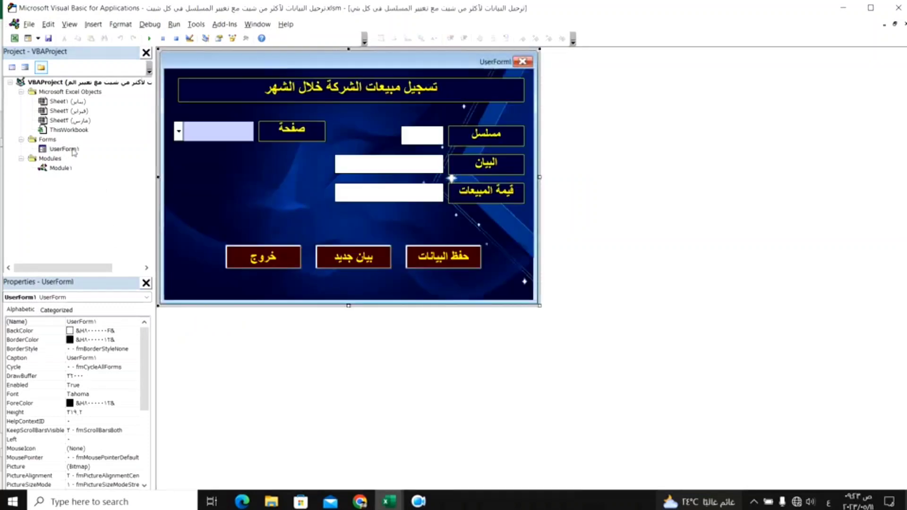
click(235, 135)
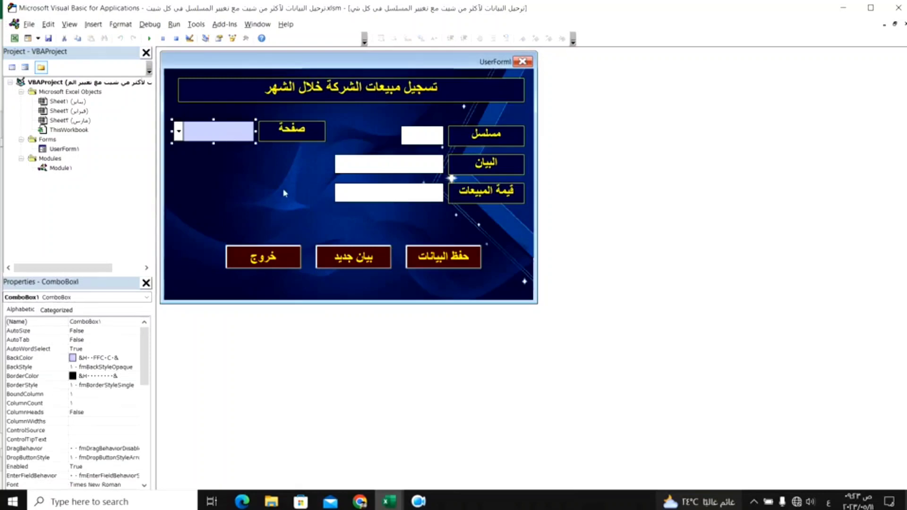
click(267, 200)
key(F7)
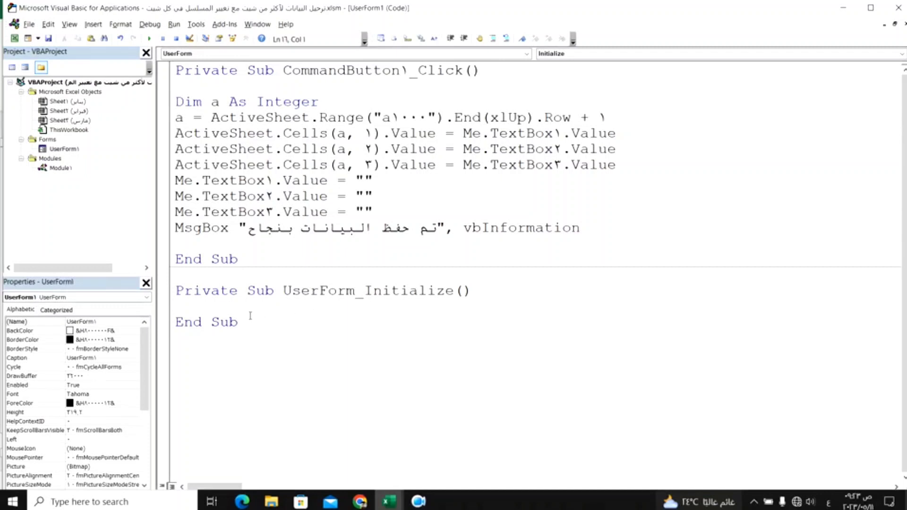
text(ي)
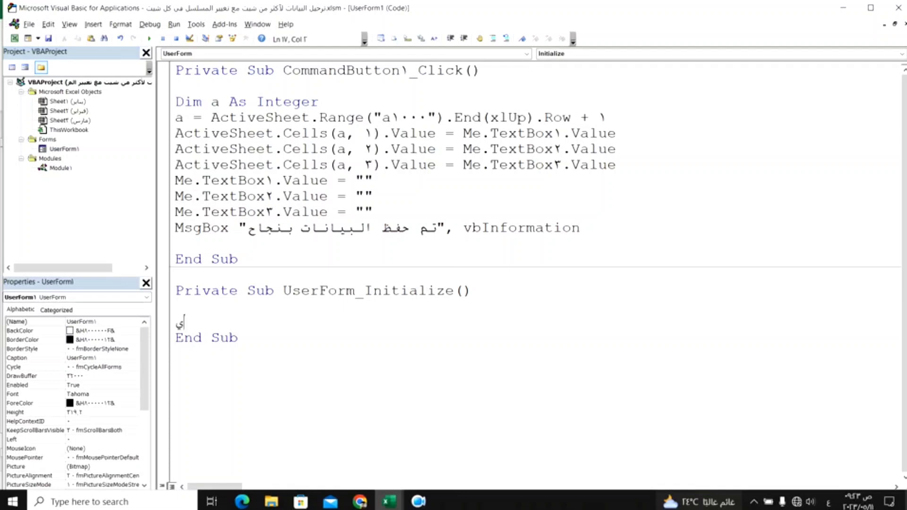
text(ه)
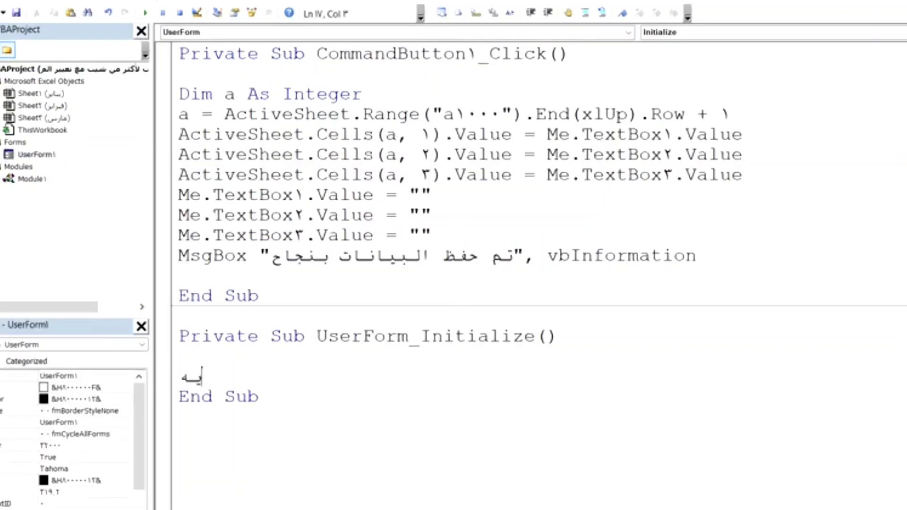
key(BackSpace)
key(BackSpace)
text(dim )
text(s)
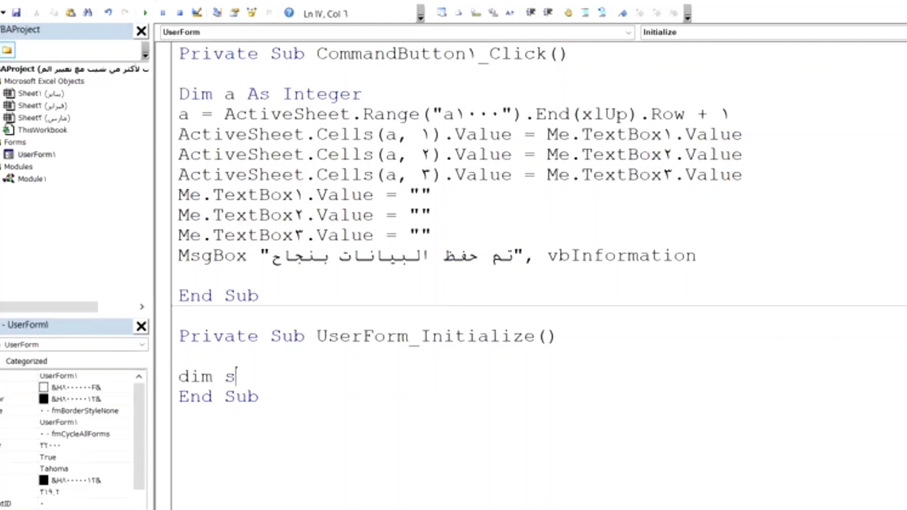
text( as )
text(wo)
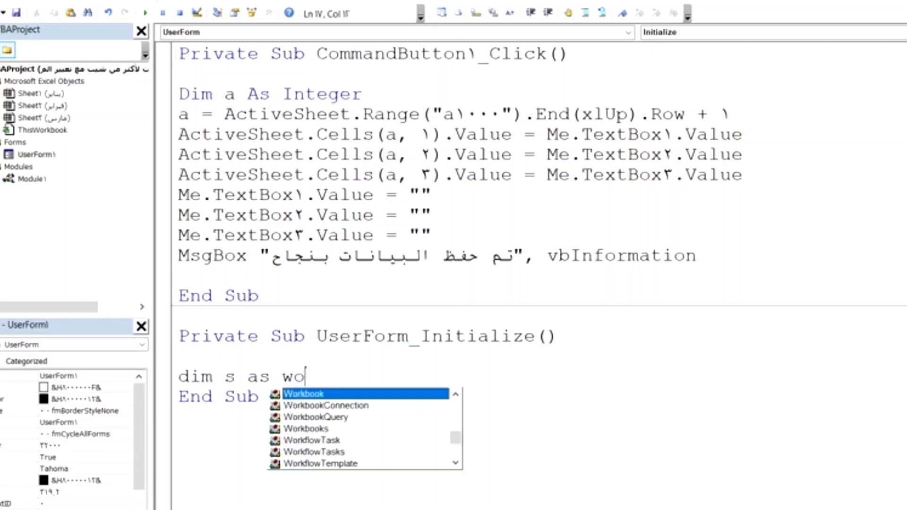
text(r)
text(k)
text(s)
key(Tab)
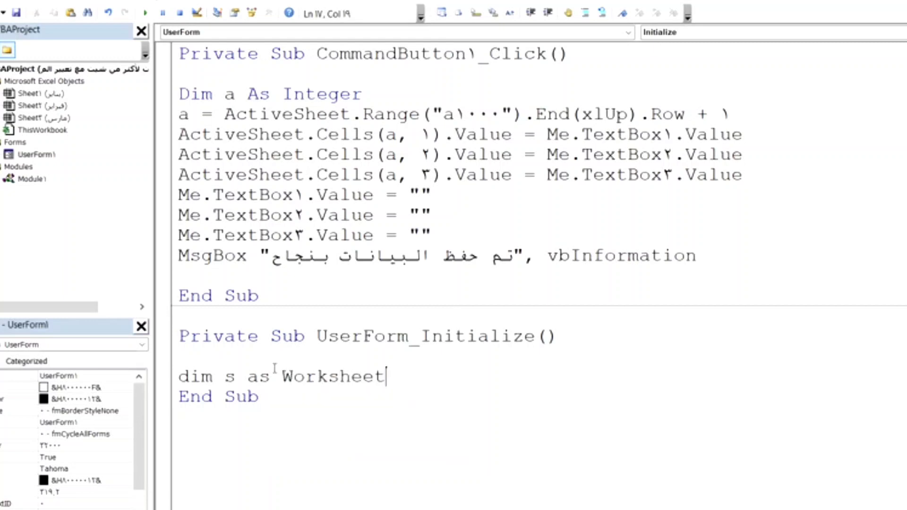
key(Return)
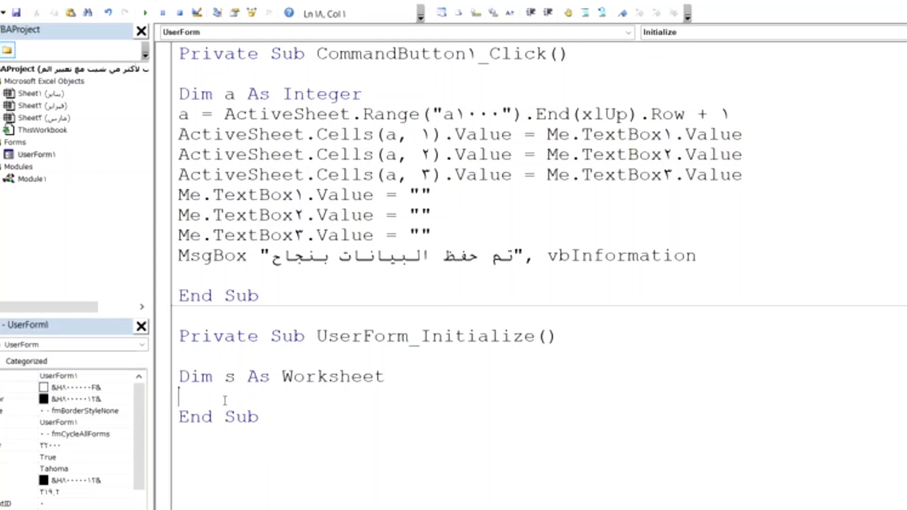
Start the loop For Each s In ThisWorkbook.Worksheets
text(fo)
text(r e)
text(ach )
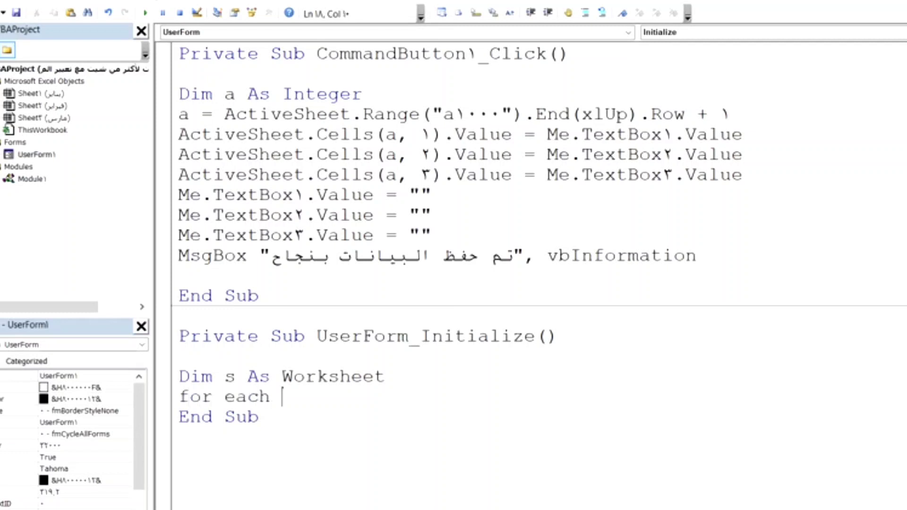
text(s)
text( in)
key(ctrl+space)
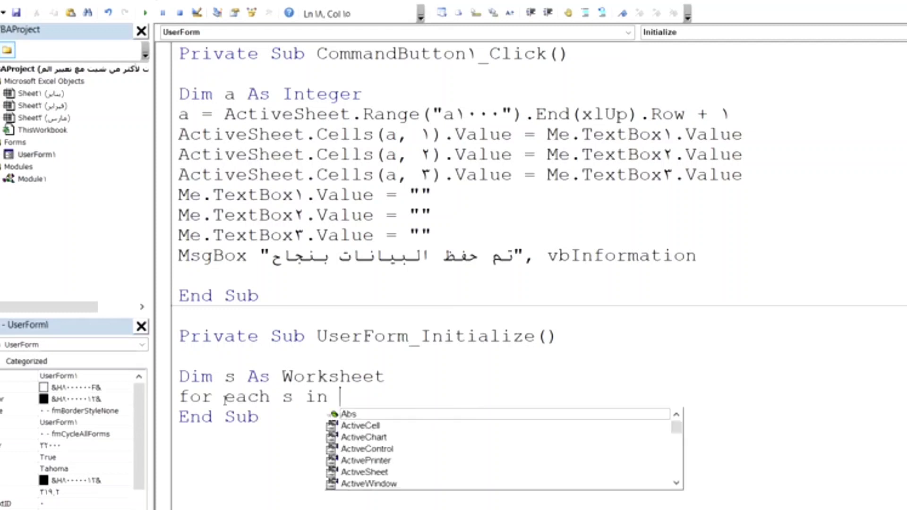
text(th)
key(Down)
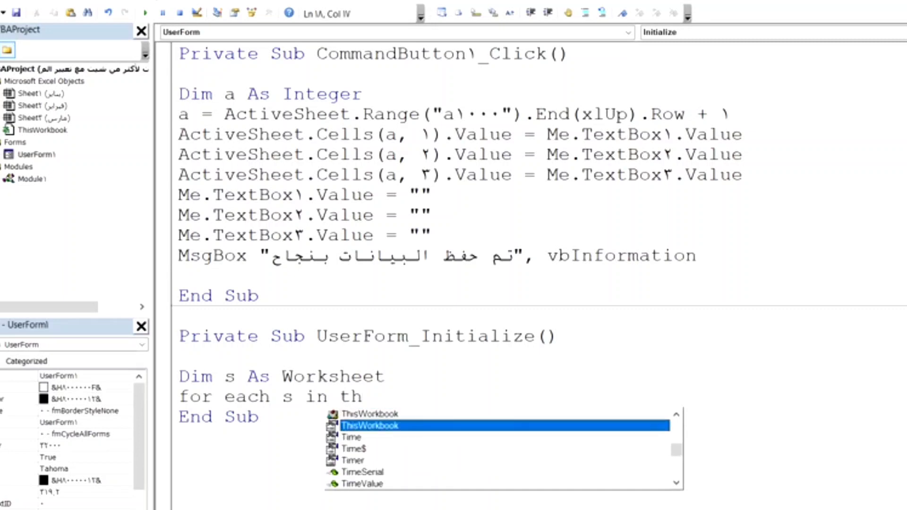
key(Tab)
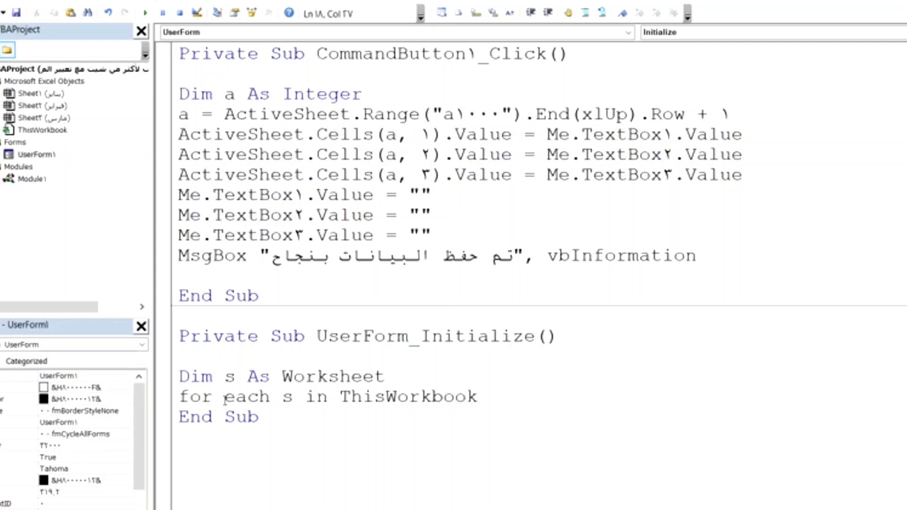
text(.)
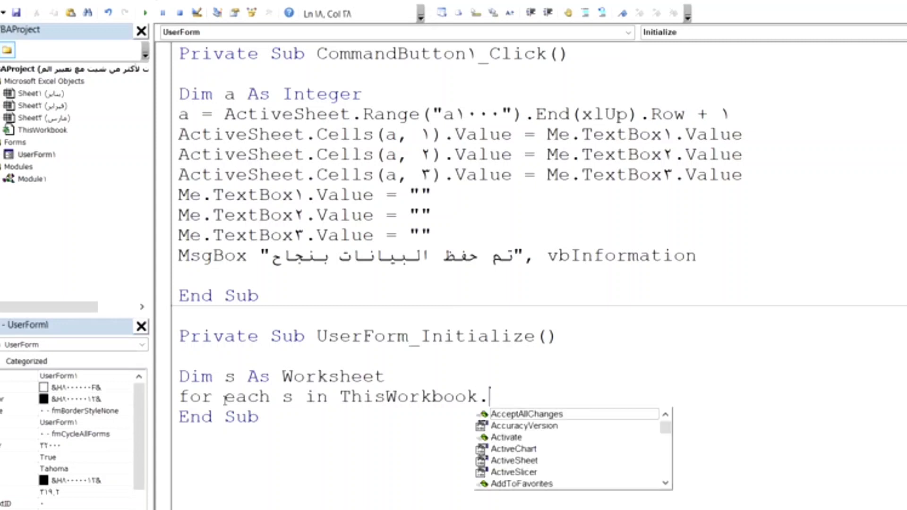
text(wor)
key(Down)
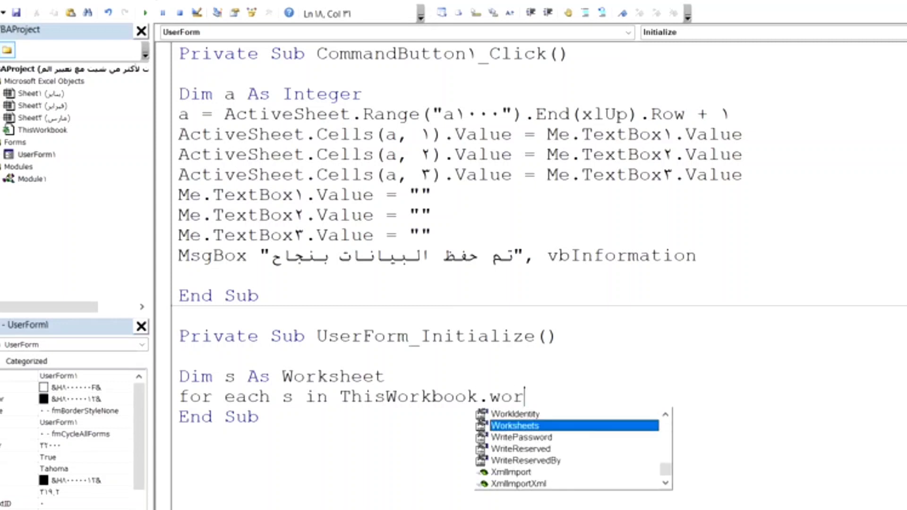
key(Tab)
key(Return)
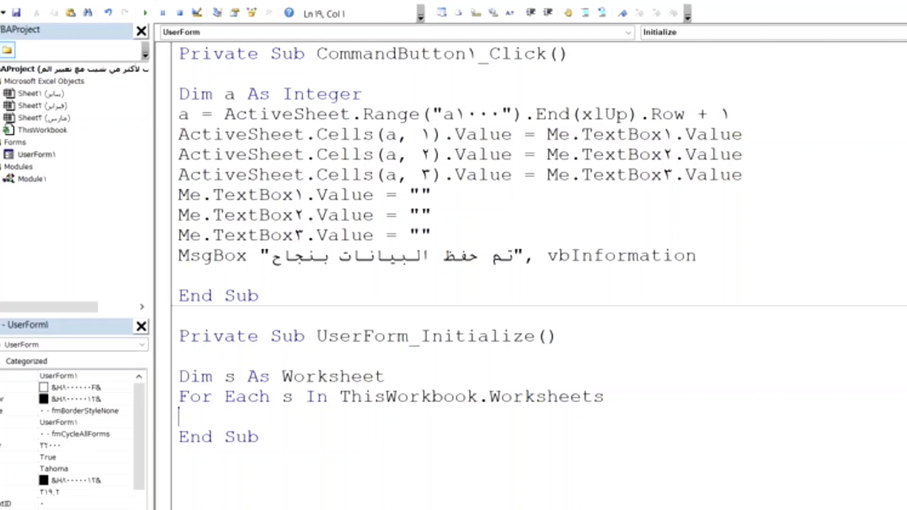
Inside the loop add Me.ComboBox1.AddItem s.Name, then close it with Next s
text(m)
text(e.c)
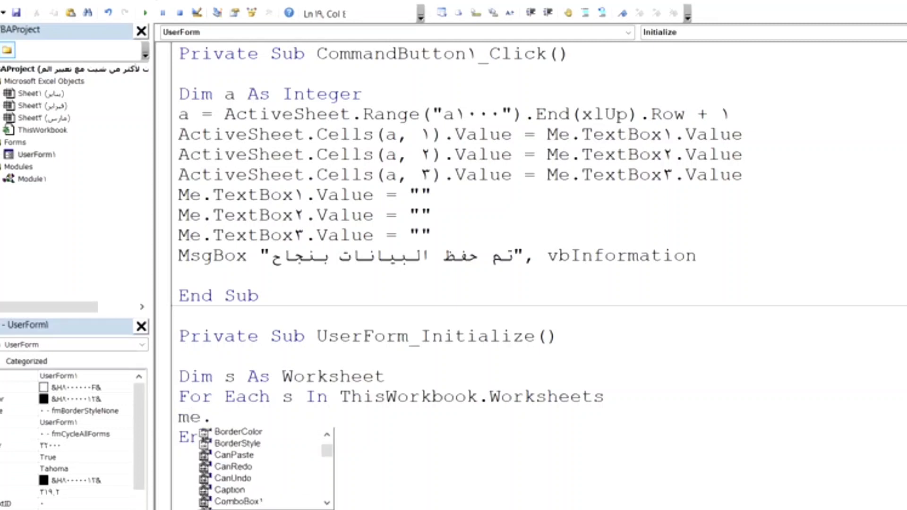
text(o)
key(Tab)
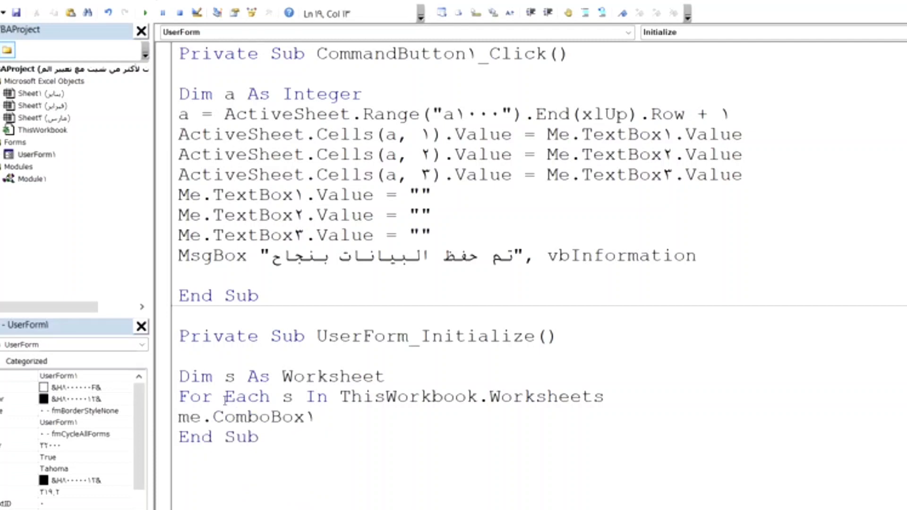
text(.)
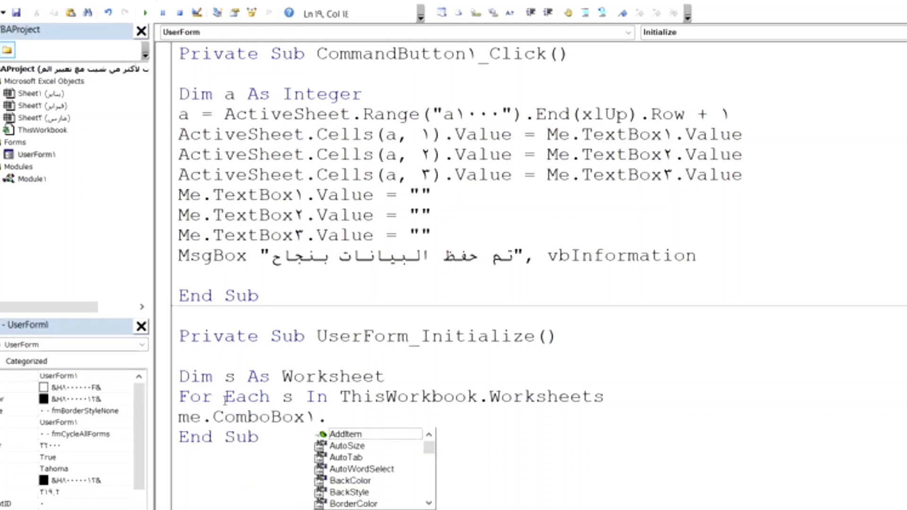
key(Tab)
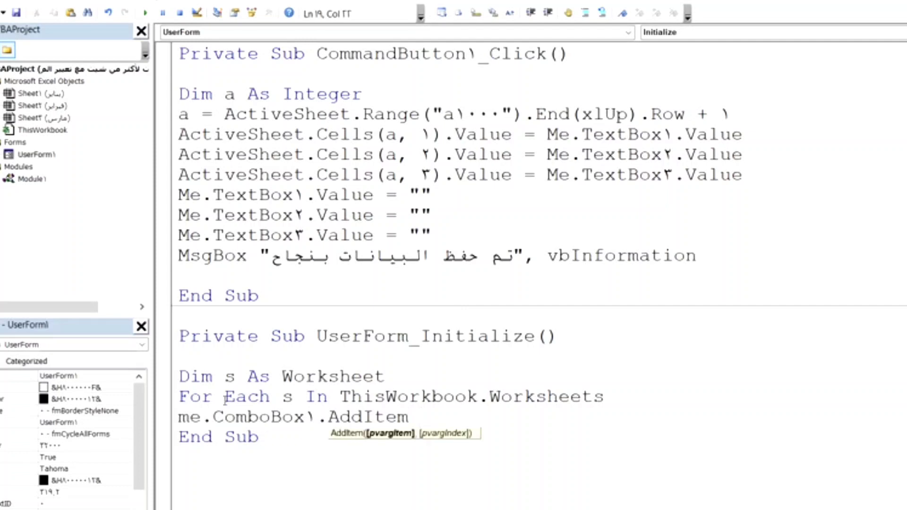
text(s)
text(.)
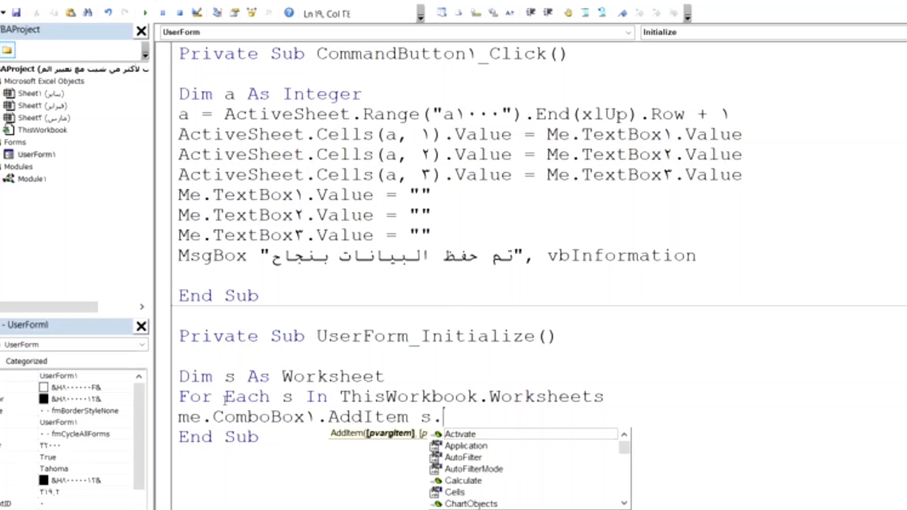
text(n)
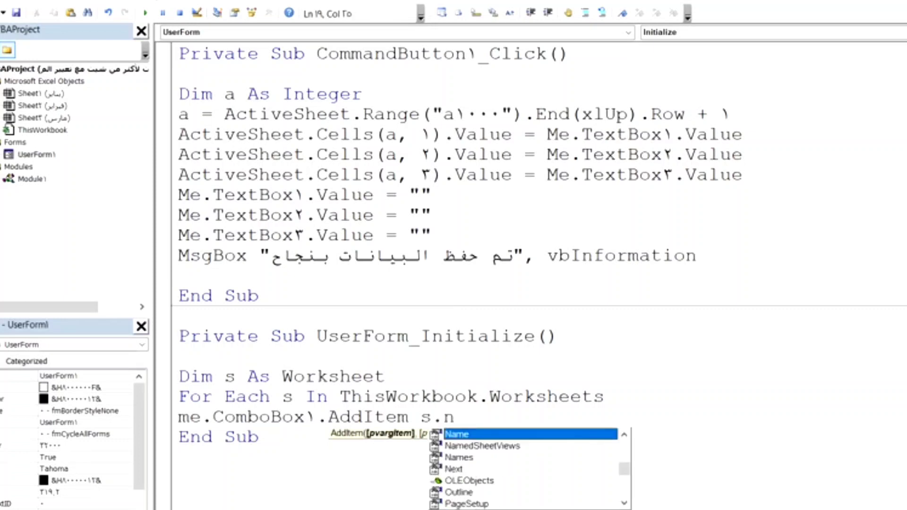
key(Tab)
key(Return)
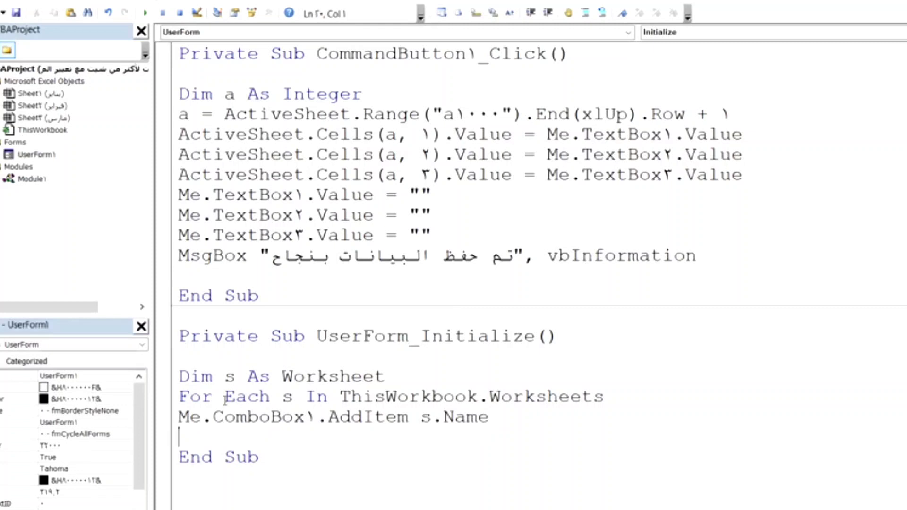
text(nex)
text(t)
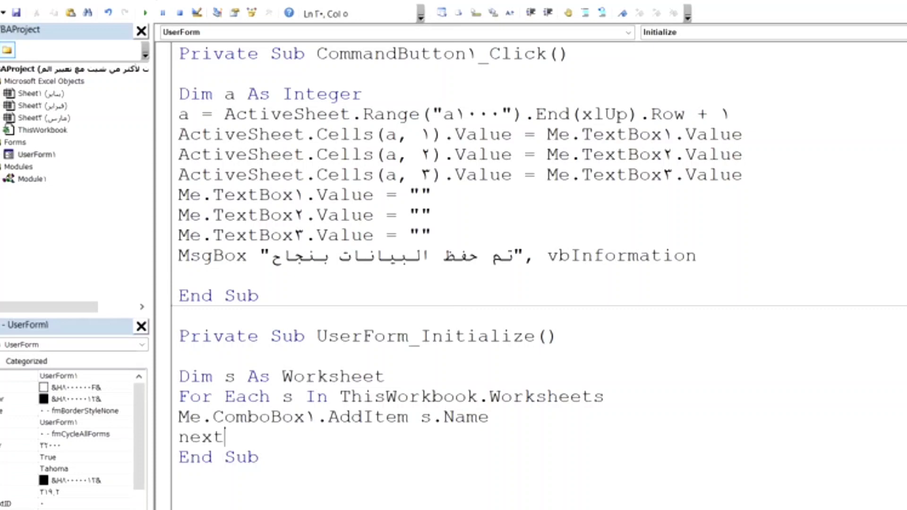
text( s)
key(Return)
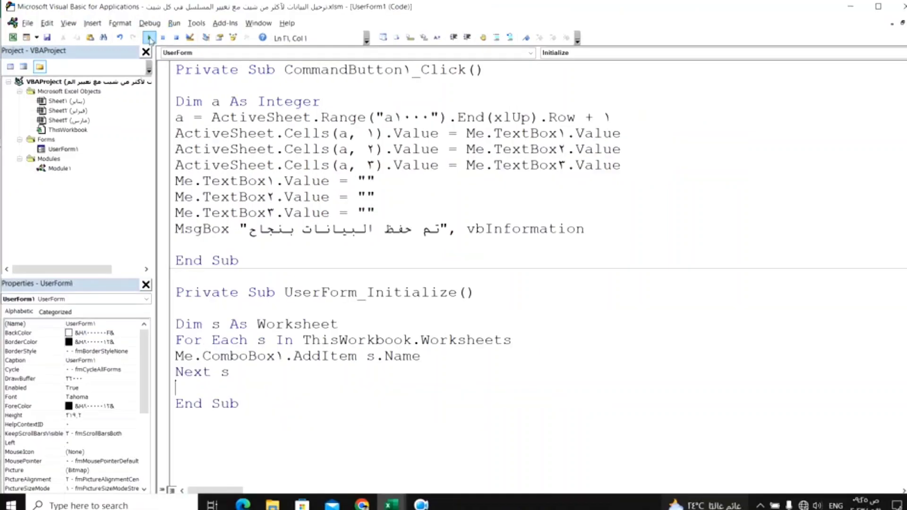
Test-run the form, pick فبراير from the page list, then close the form
click(149, 39)
click(284, 201)
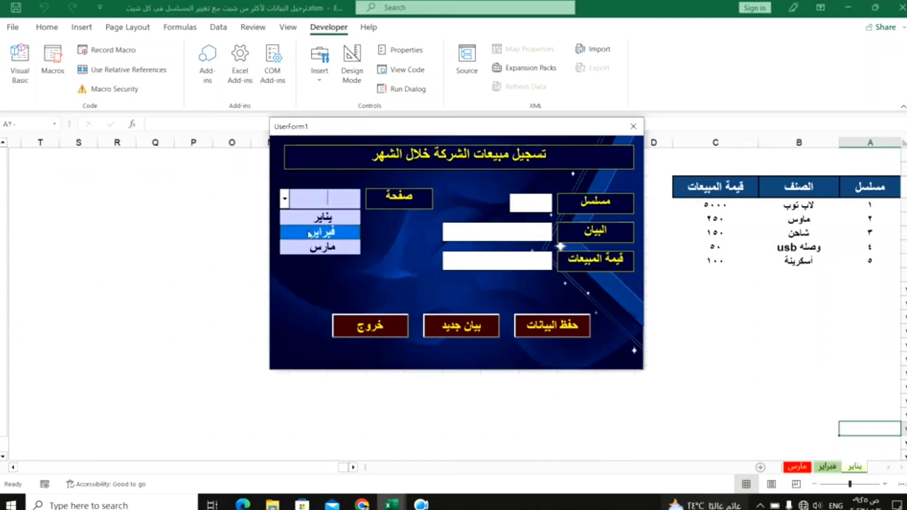
click(310, 233)
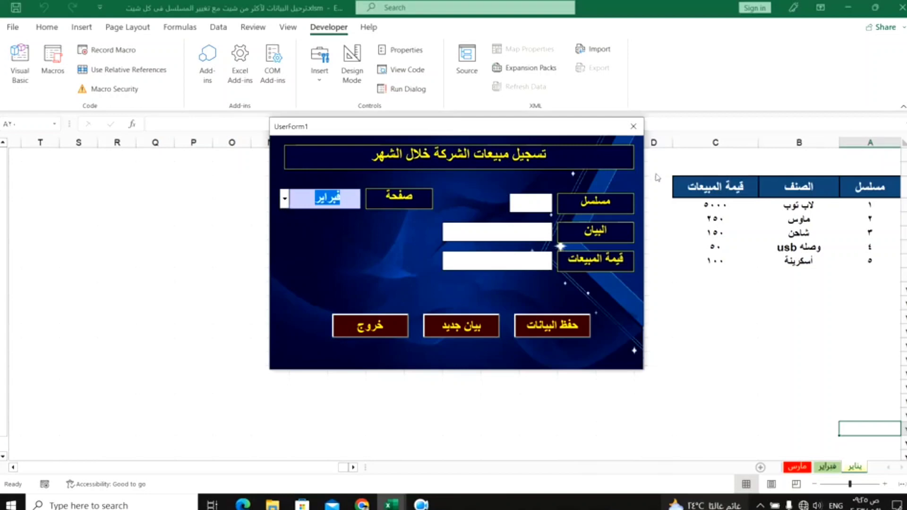
click(634, 129)
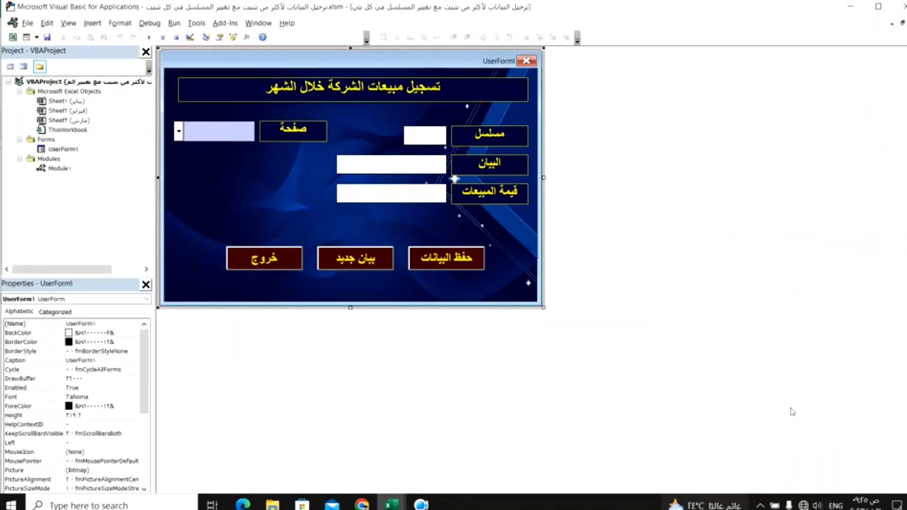
Run the form and save serial 6, item فلاشة, sales ١٥٠ to the sheet, dismissing the confirmation
click(149, 40)
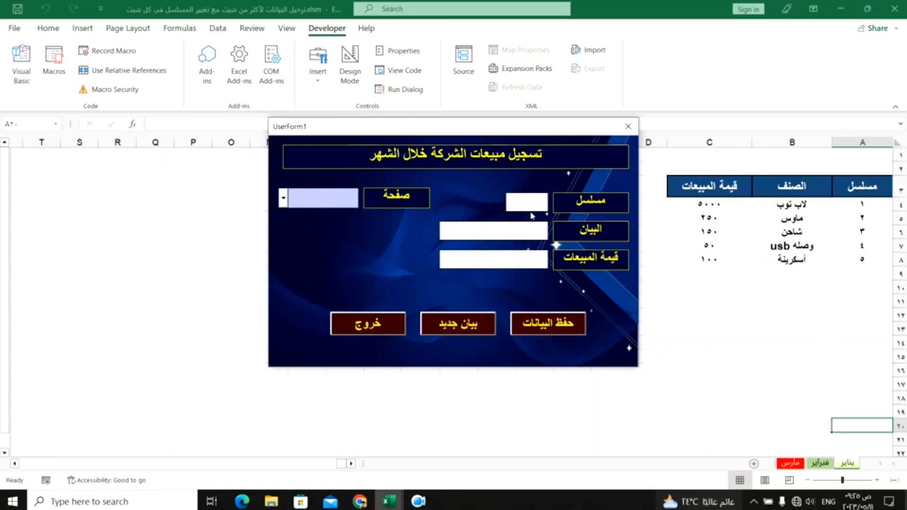
text(٦)
click(521, 232)
text(tb)
key(BackSpace)
key(BackSpace)
key(alt+shift)
text(ف)
text(لاشة)
click(495, 259)
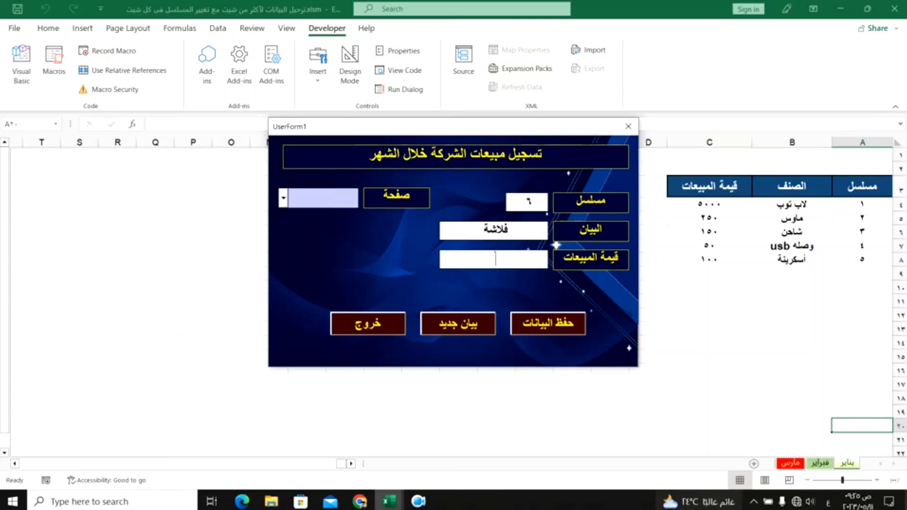
text(١٥٠)
click(546, 328)
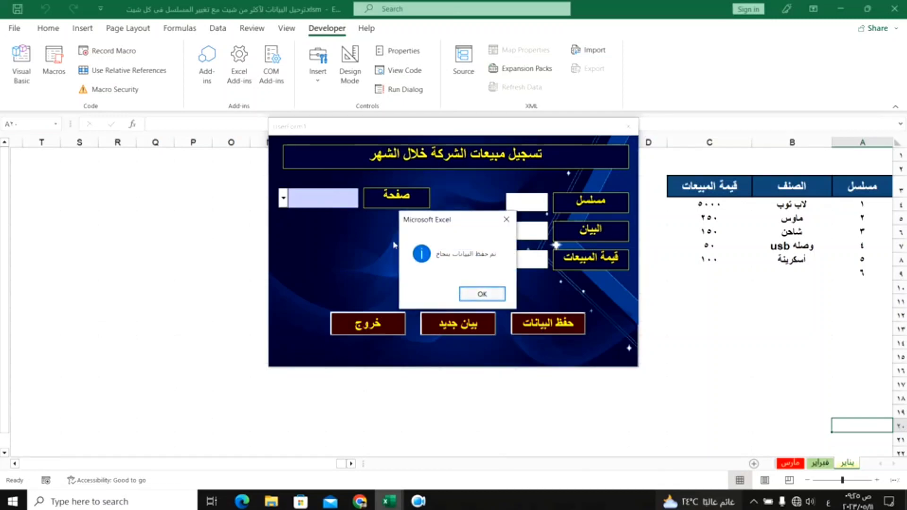
click(484, 296)
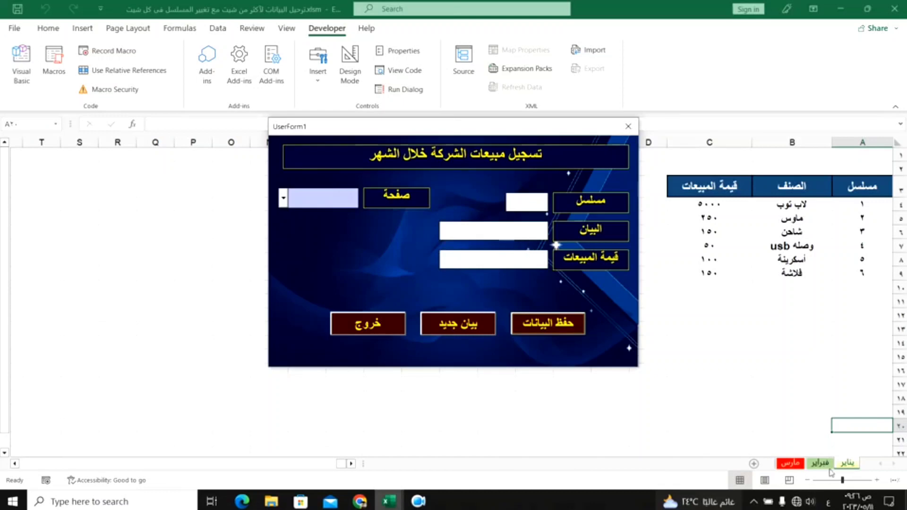
Choose the فبراير sheet in the page box, click the serial field, then close the form
click(283, 198)
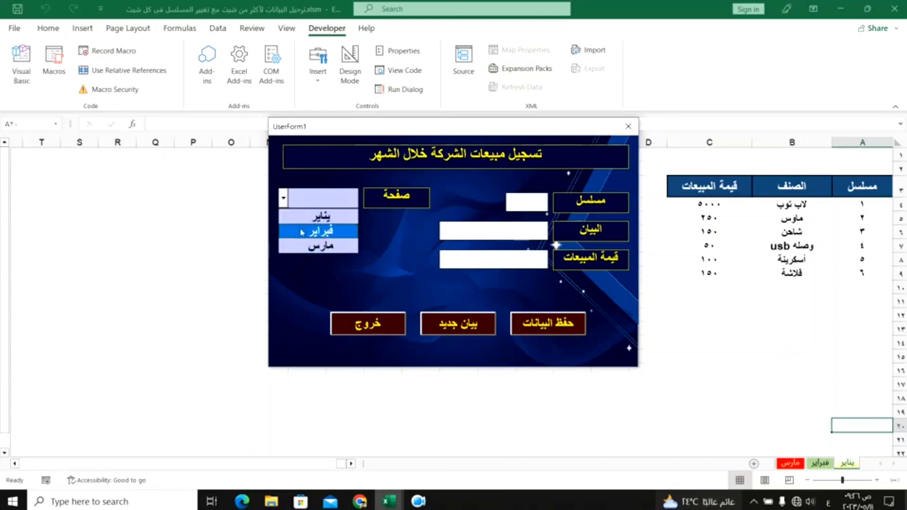
click(303, 230)
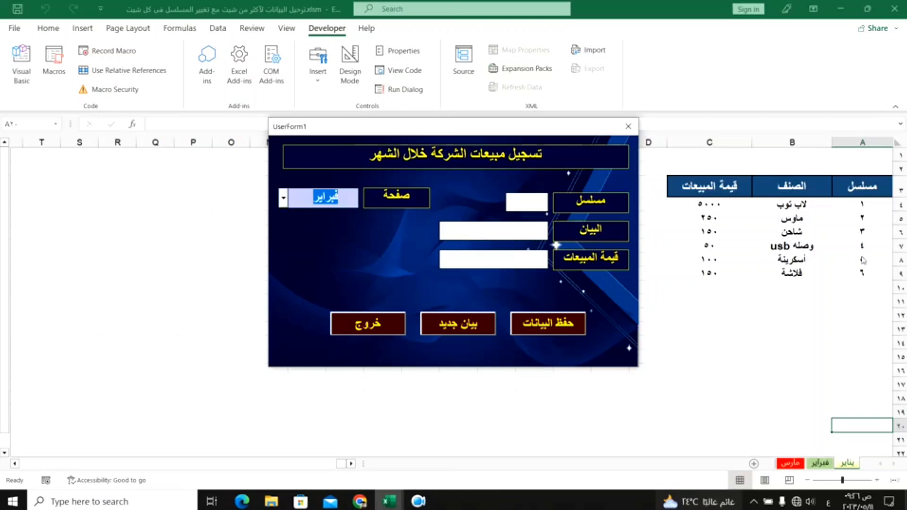
click(515, 201)
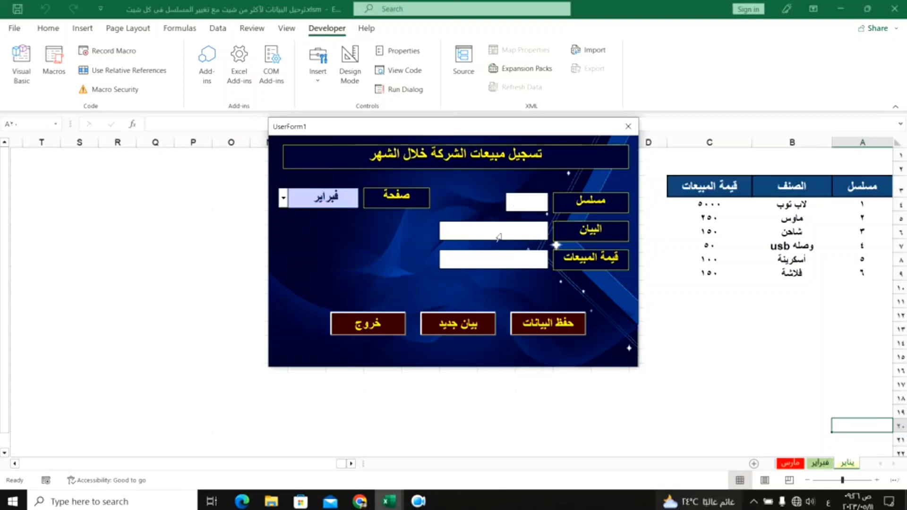
click(628, 126)
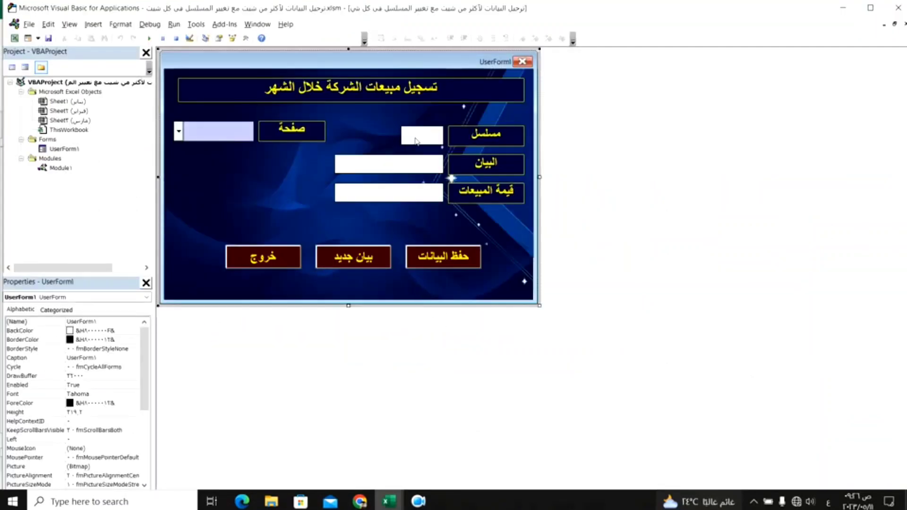
Create a TextBox1_Change procedure for the serial box and begin the line TextBox1.Value =
click(416, 141)
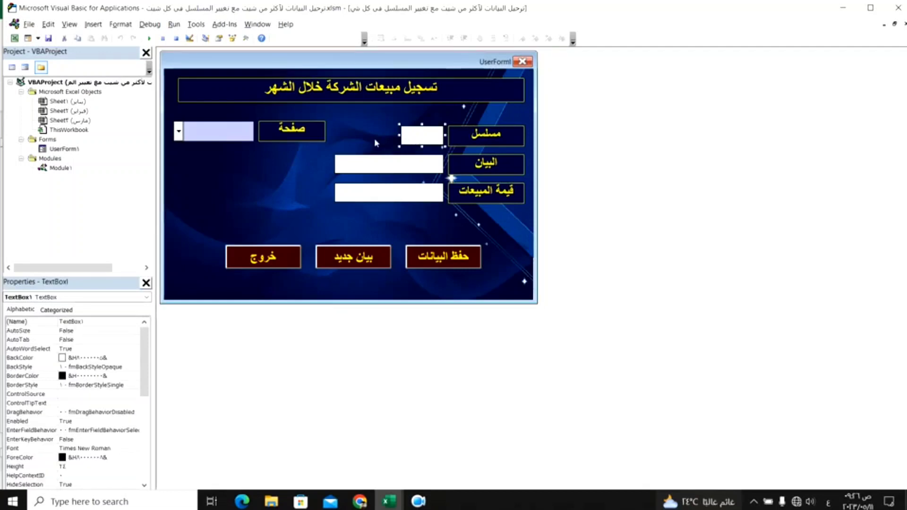
click(378, 142)
click(410, 140)
double_click(415, 140)
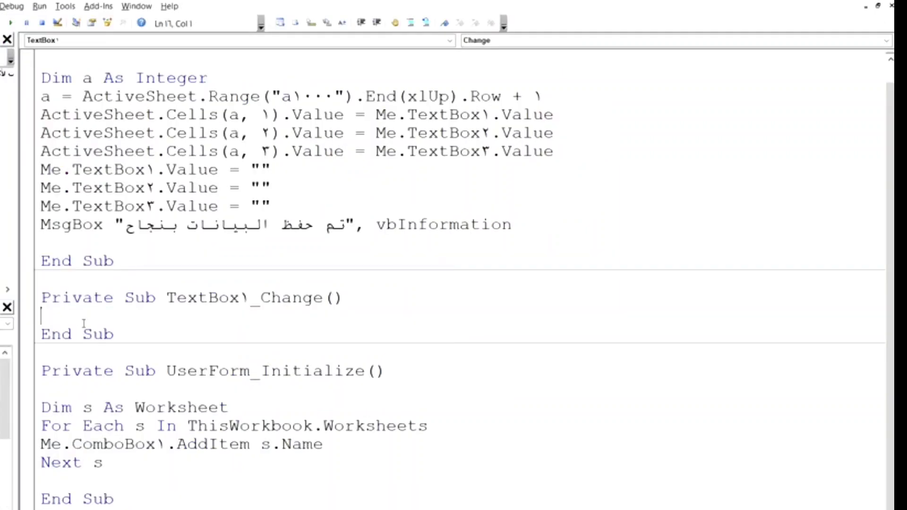
key(ctrl+space)
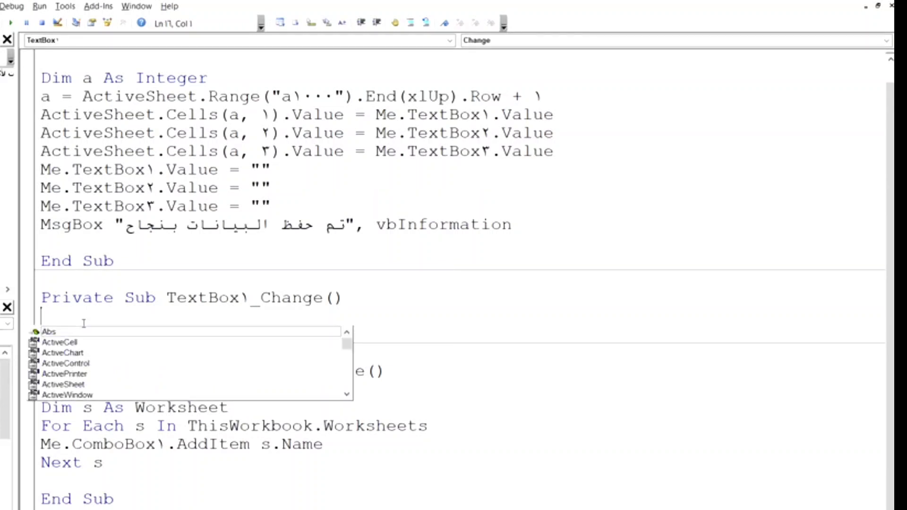
text(te)
key(Tab)
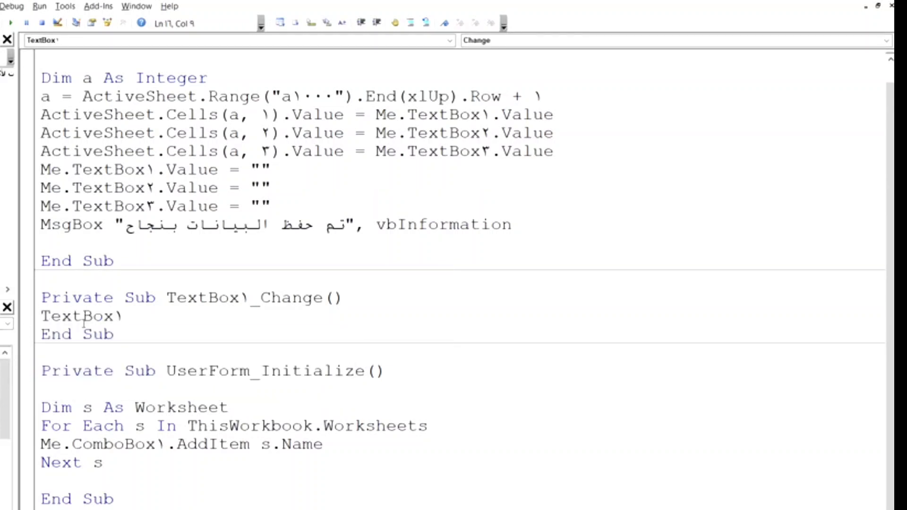
text(.v)
key(Tab)
text(=)
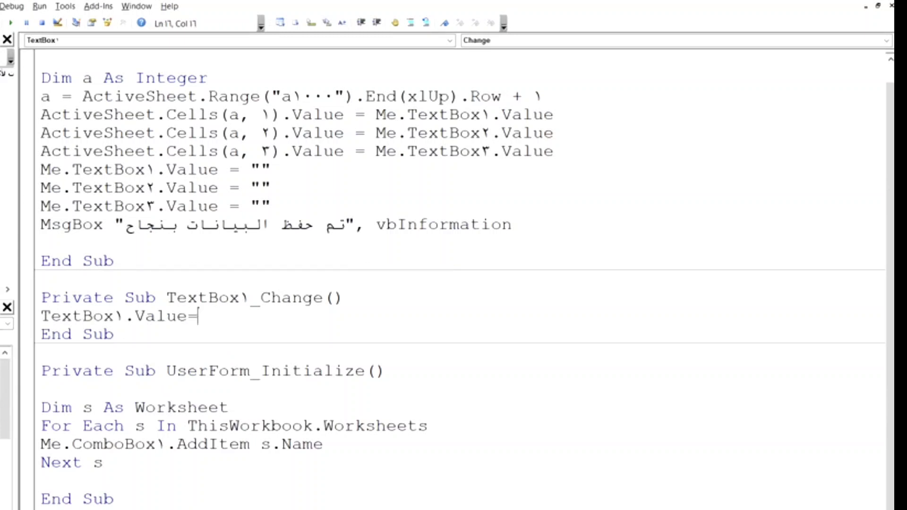
Complete it with Application.WorksheetFunction.Max(ActiveSheet.Range("a4:a1000").Value)+1
key(ctrl+space)
text(ap)
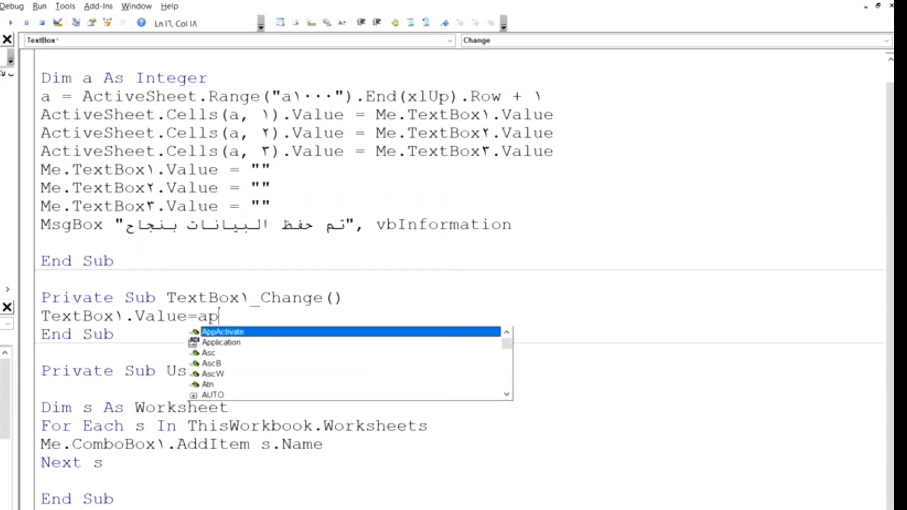
key(Down)
key(Tab)
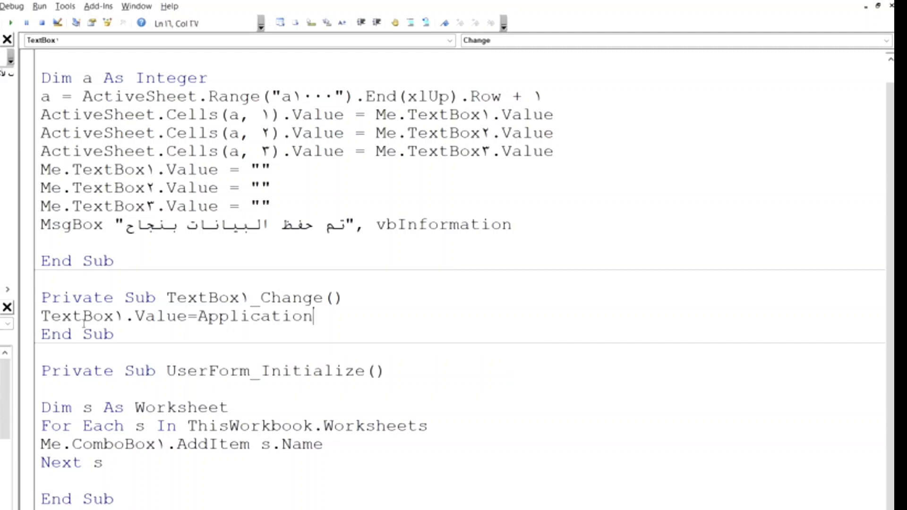
text(.wo)
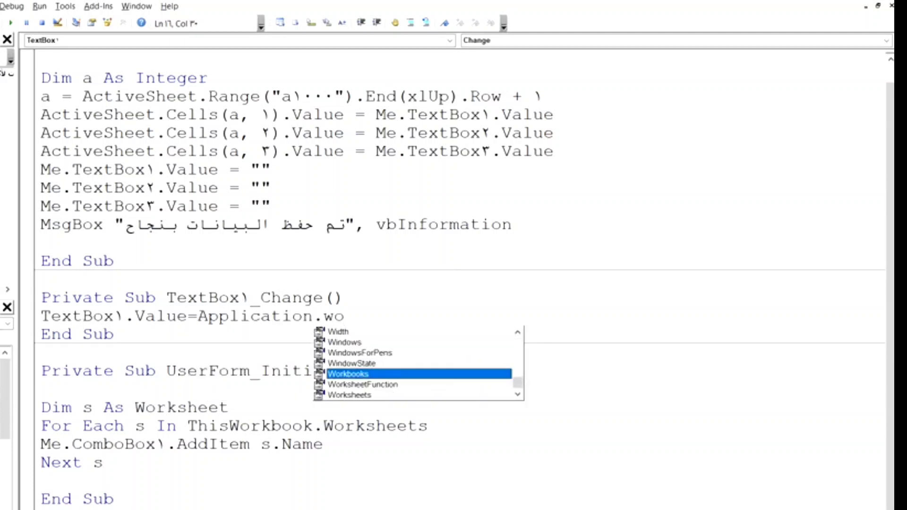
key(Down)
key(Tab)
text(.)
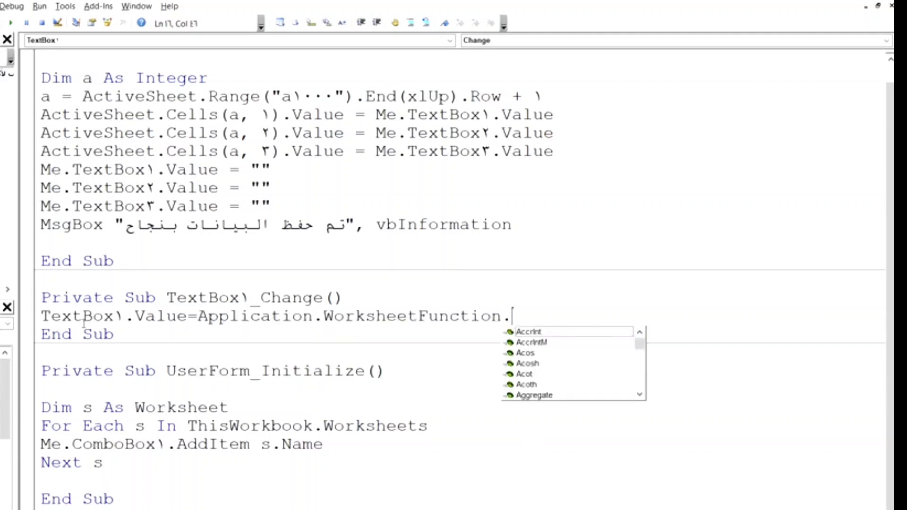
text(m)
key(Down)
key(Tab)
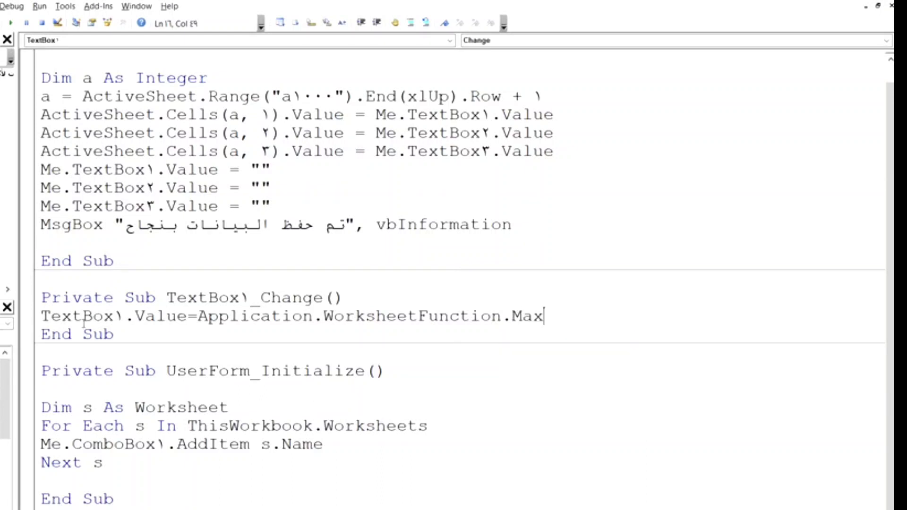
text(()
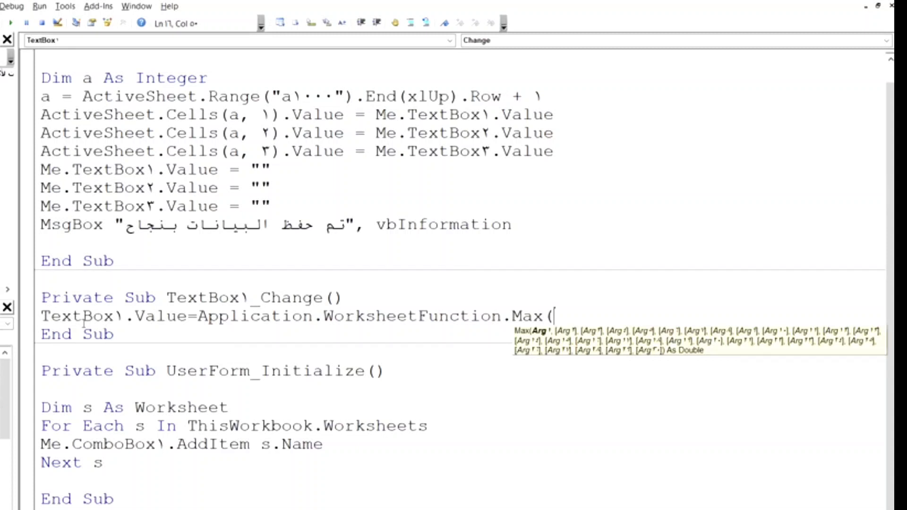
key(ctrl+space)
text(act)
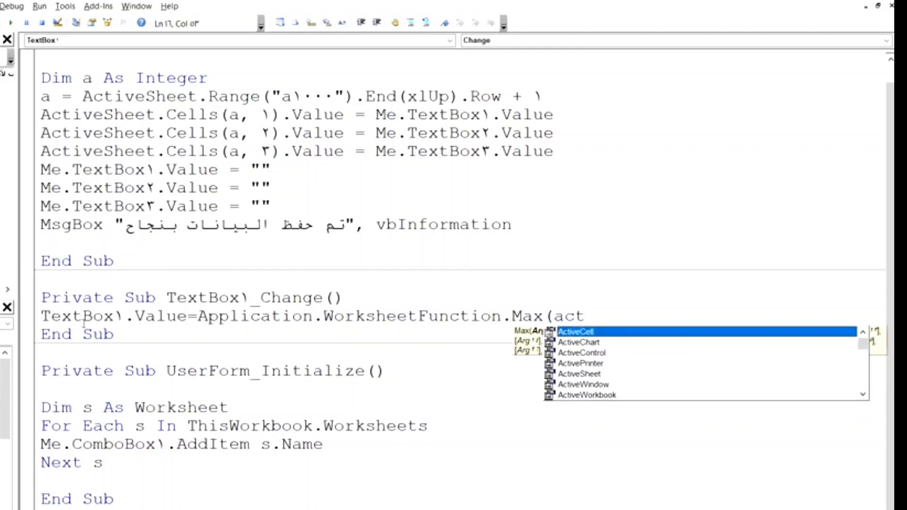
key(Down)
key(Down)
key(Down)
key(Down)
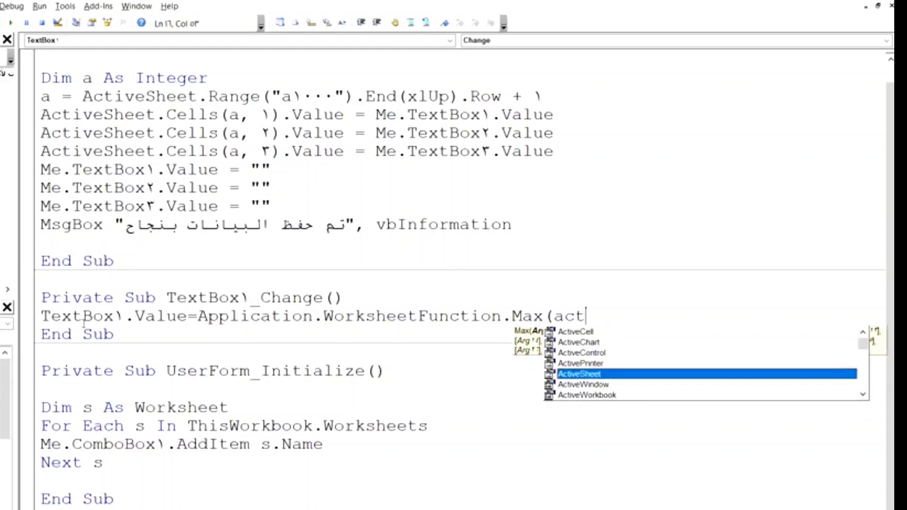
key(Tab)
text(.)
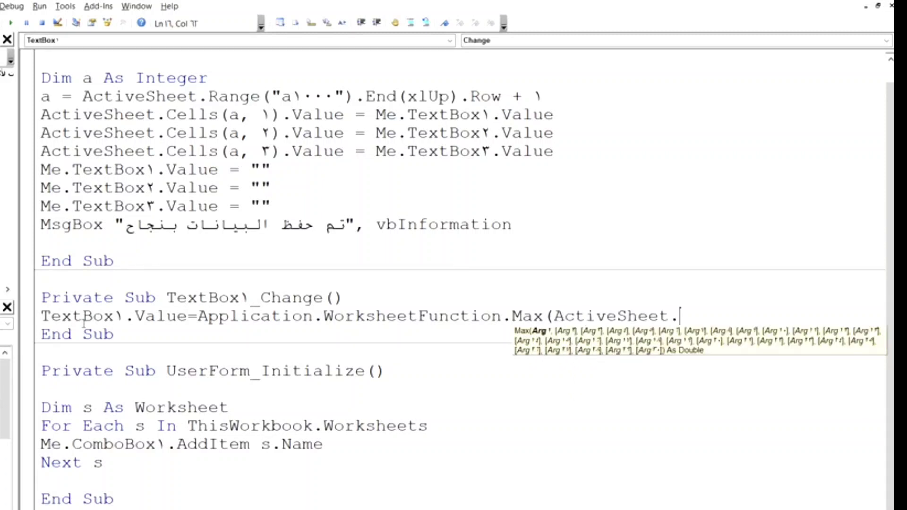
text(ra)
text(nge)
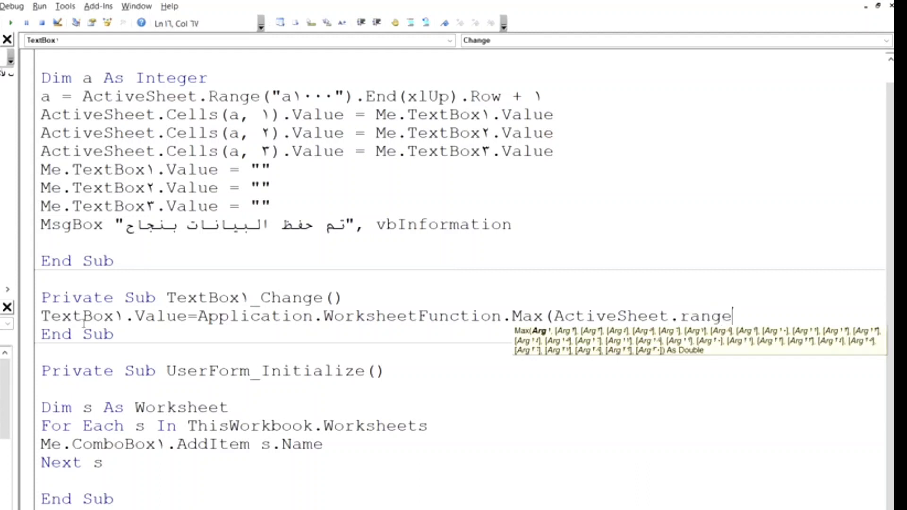
text(()
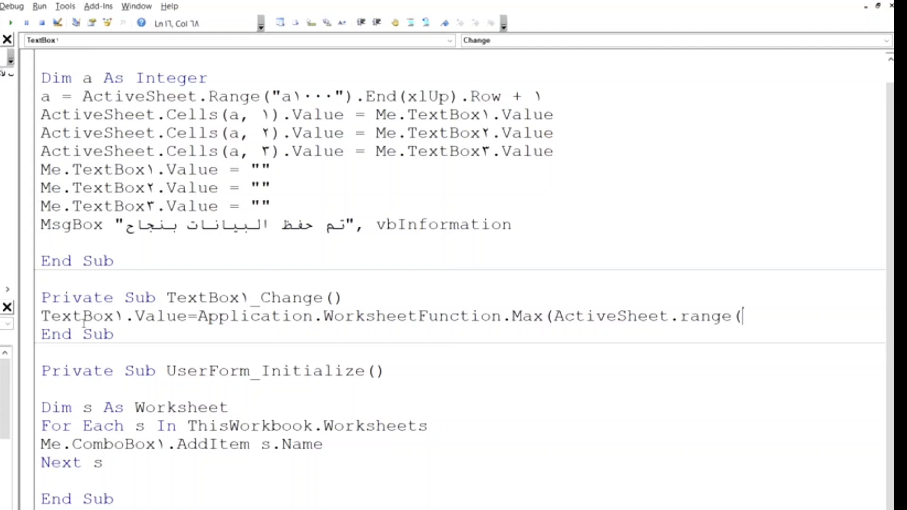
text(")
text(a)
text(4)
text(:a)
text(1000)
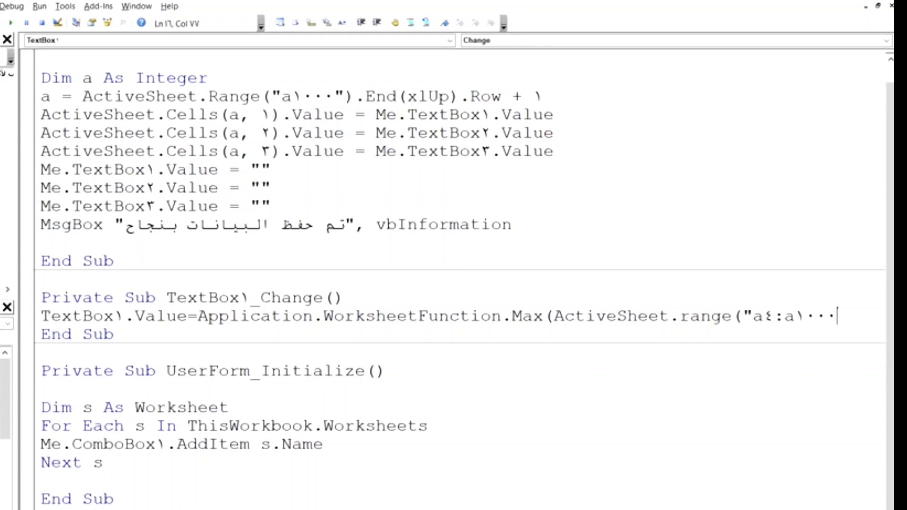
text(")
text())
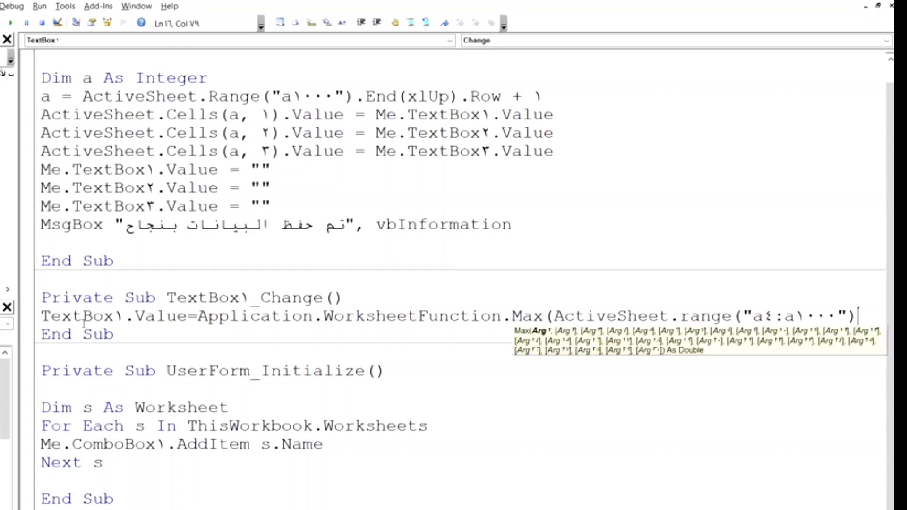
text(.)
text(v)
text(alu)
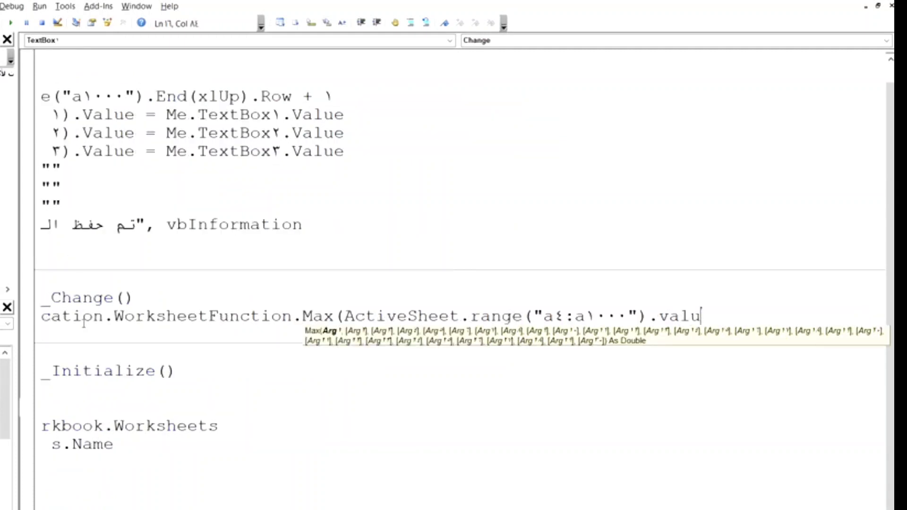
text(e))
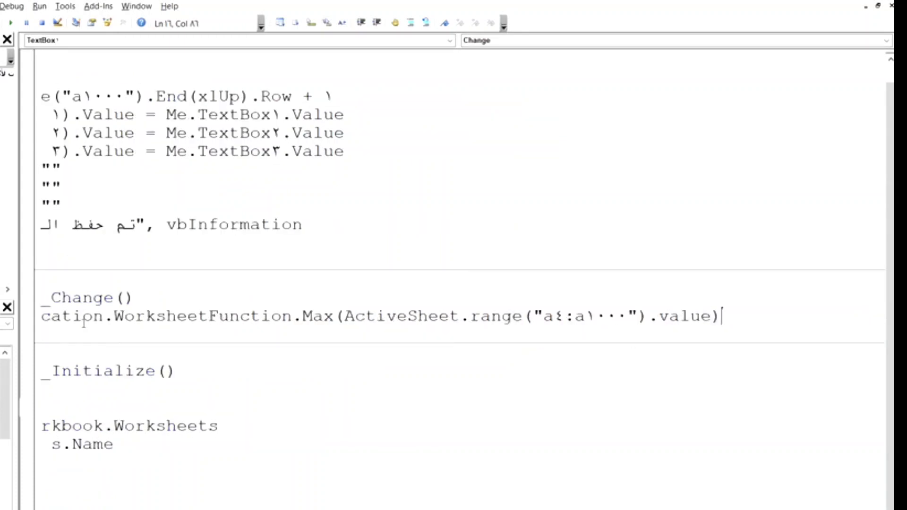
text(+1)
Paste the Max serial line into a new UserForm_Activate procedure and run the form in Excel
key(Return)
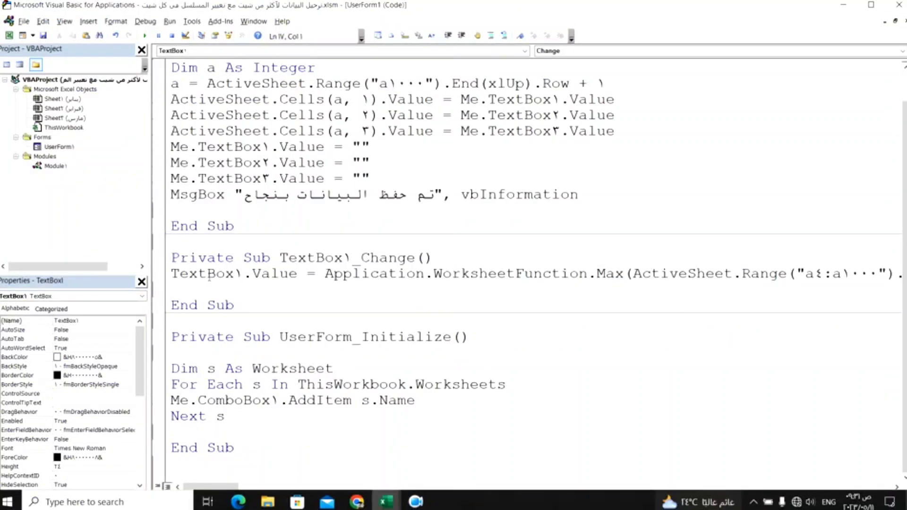
click(165, 280)
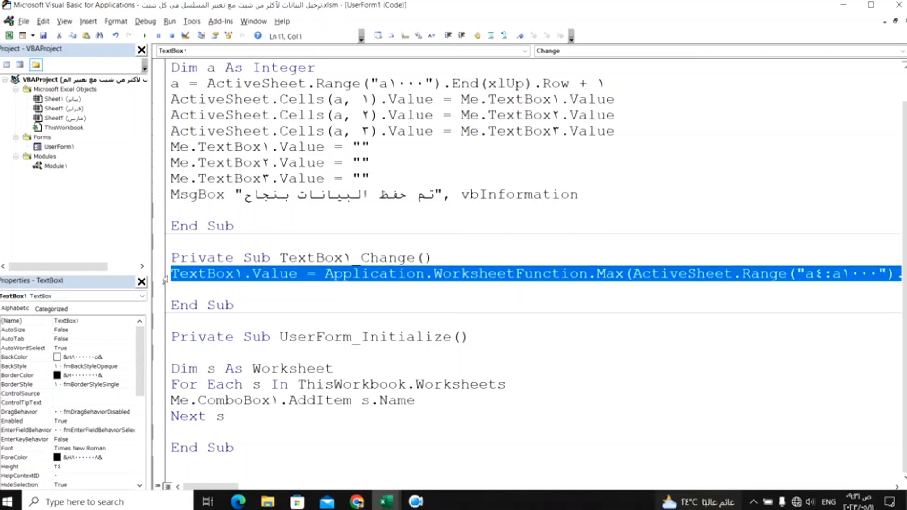
double_click(71, 147)
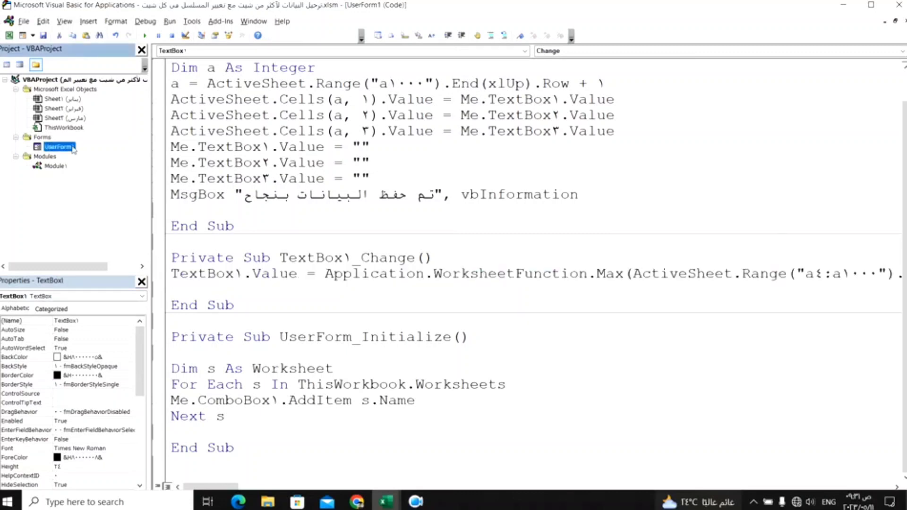
click(253, 196)
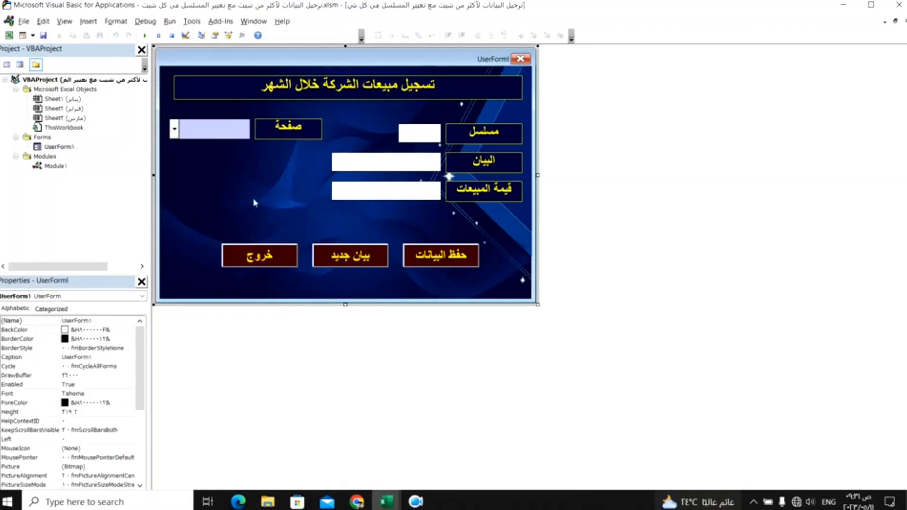
key(F7)
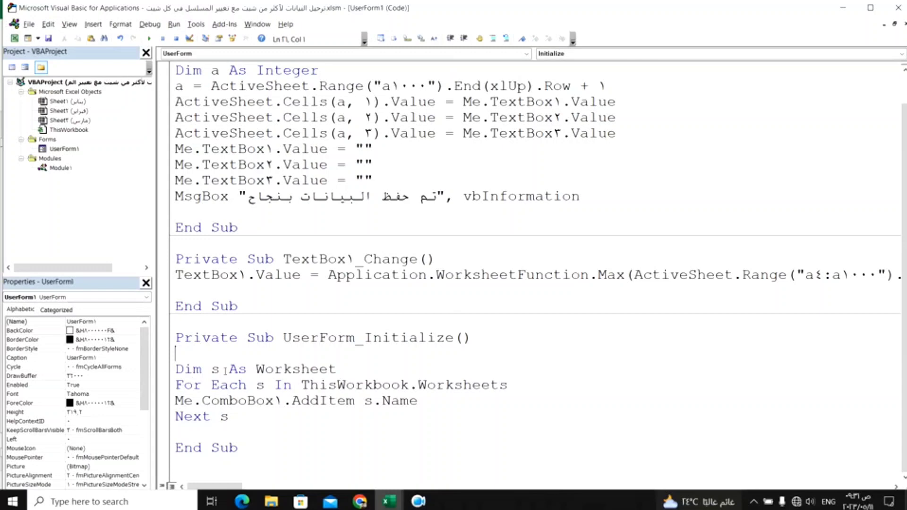
click(902, 54)
click(884, 61)
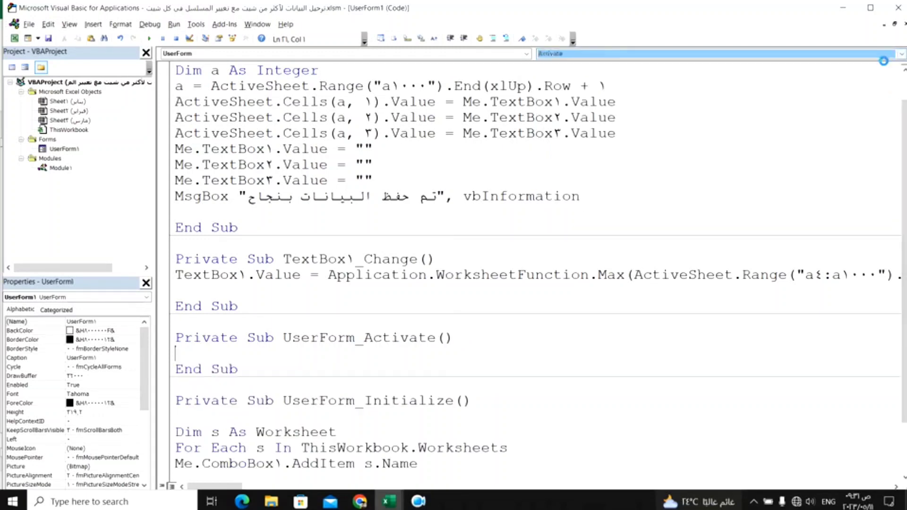
key(ctrl+v)
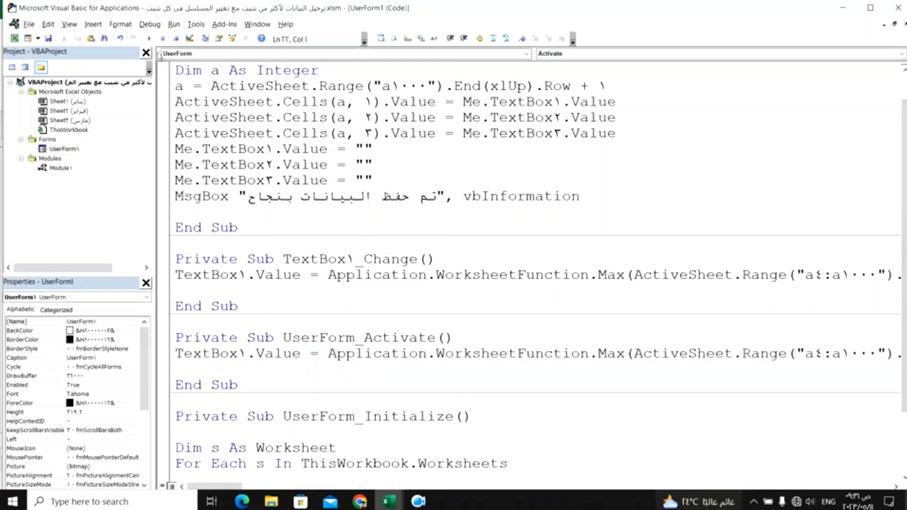
click(149, 38)
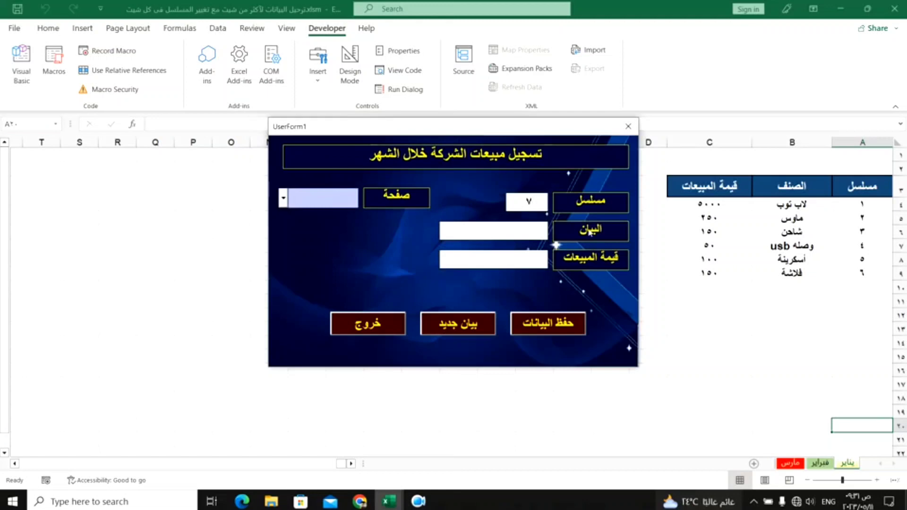
Close the running form with Alt+F4 and select the sheet-picker combo box in design view
key(alt+F4)
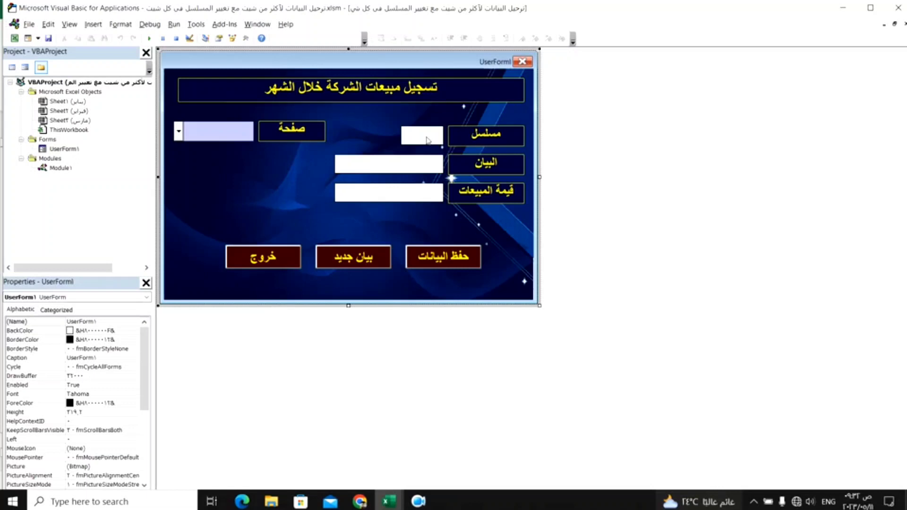
click(211, 138)
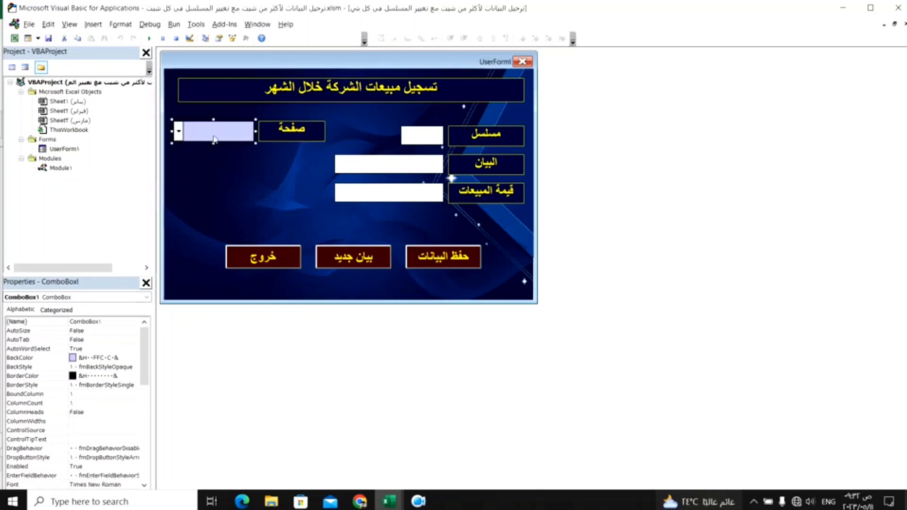
In Excel, look over the فبراير and مارس sheets, selecting cell B13 on مارس
click(15, 38)
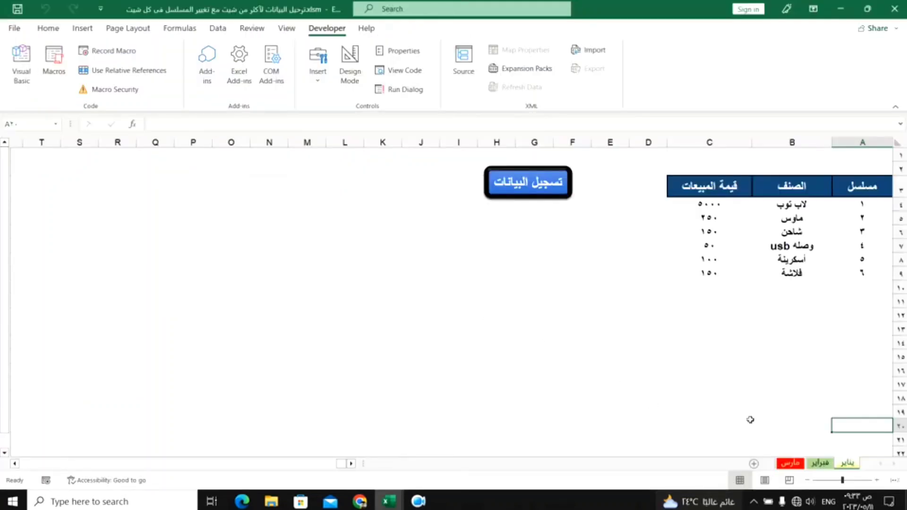
click(816, 464)
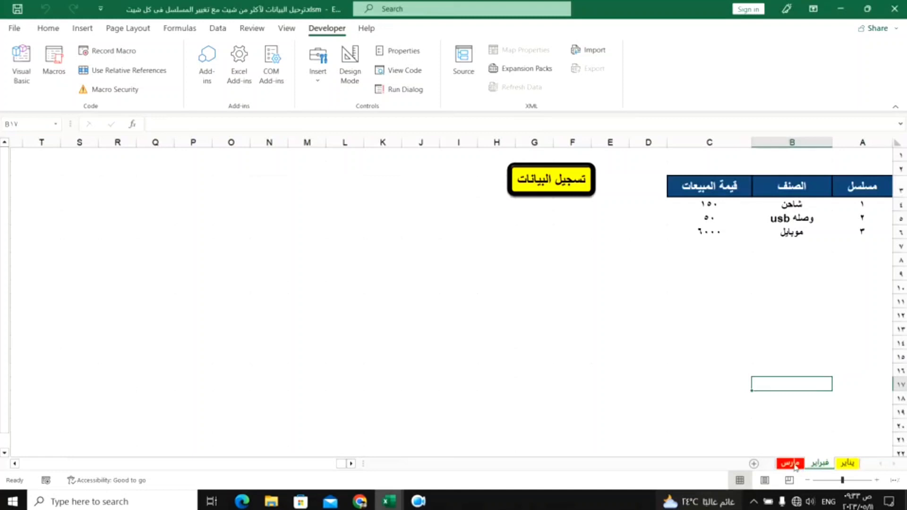
click(795, 466)
click(804, 329)
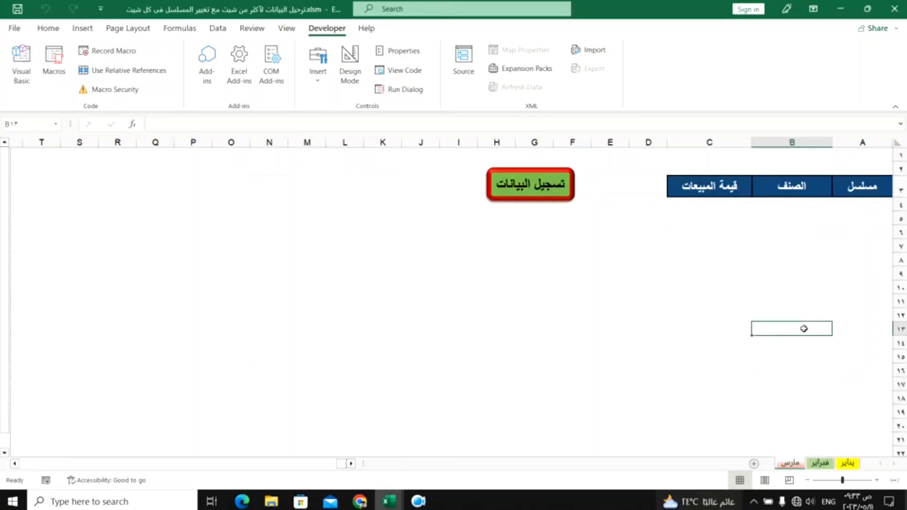
mouse_move(388, 502)
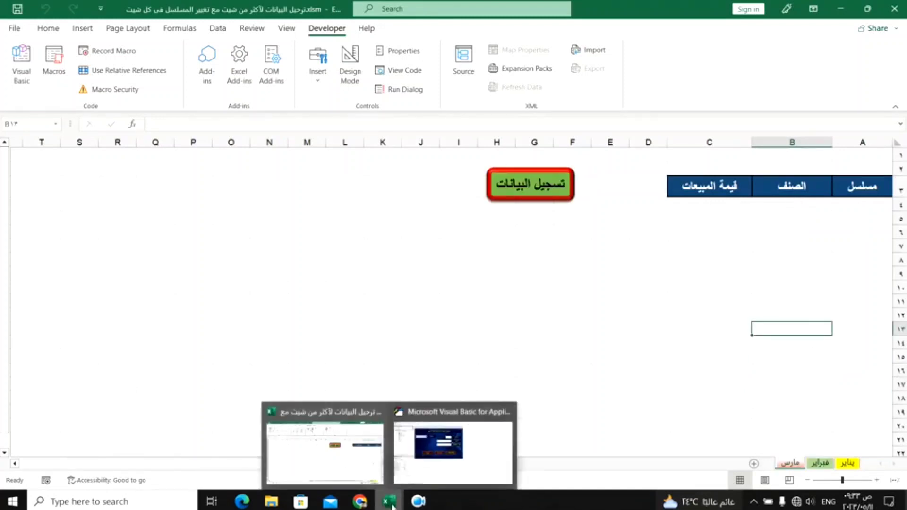
Back in the VBA editor, open ComboBox1's Change event from the form designer
click(419, 467)
click(237, 160)
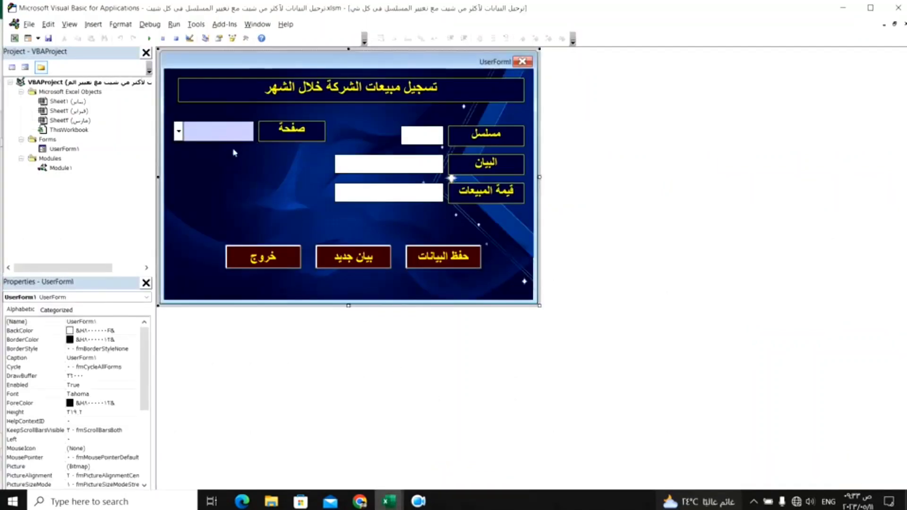
click(233, 137)
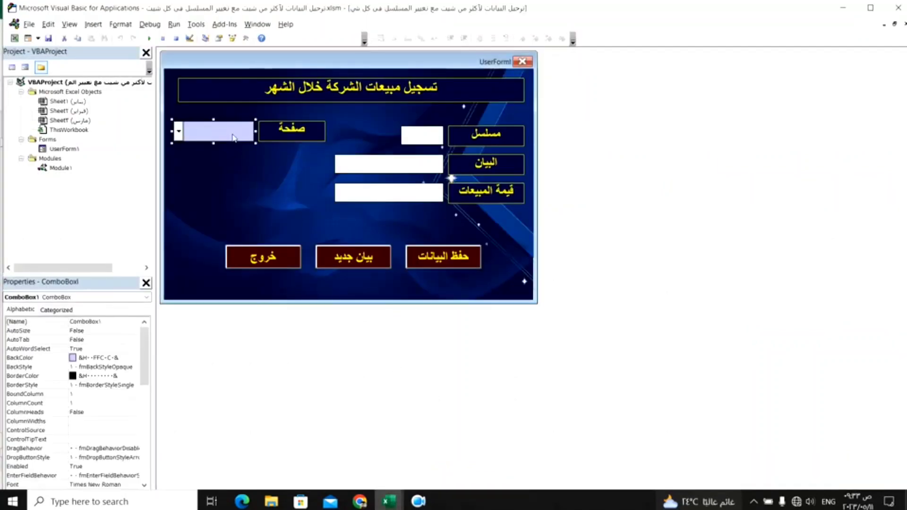
double_click(233, 138)
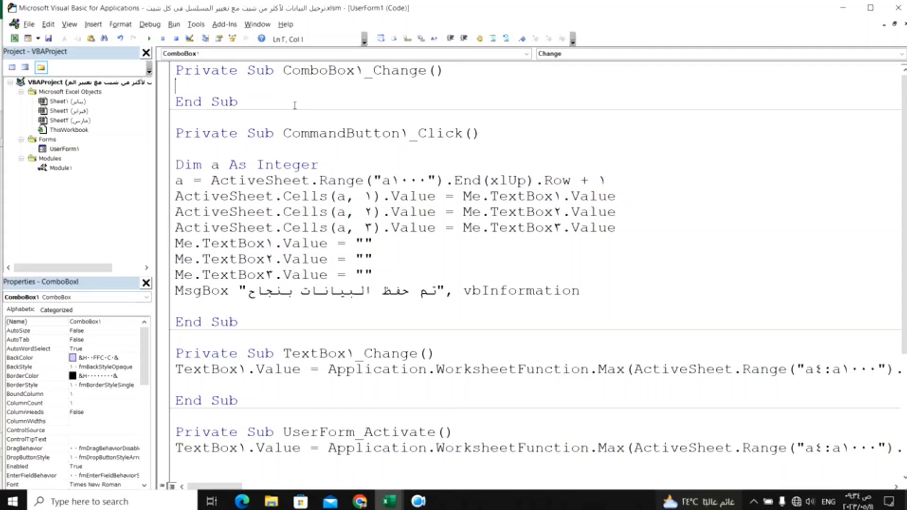
Start ComboBox1_Change with the line Select Case Me.ComboBox1.Value
key(Return)
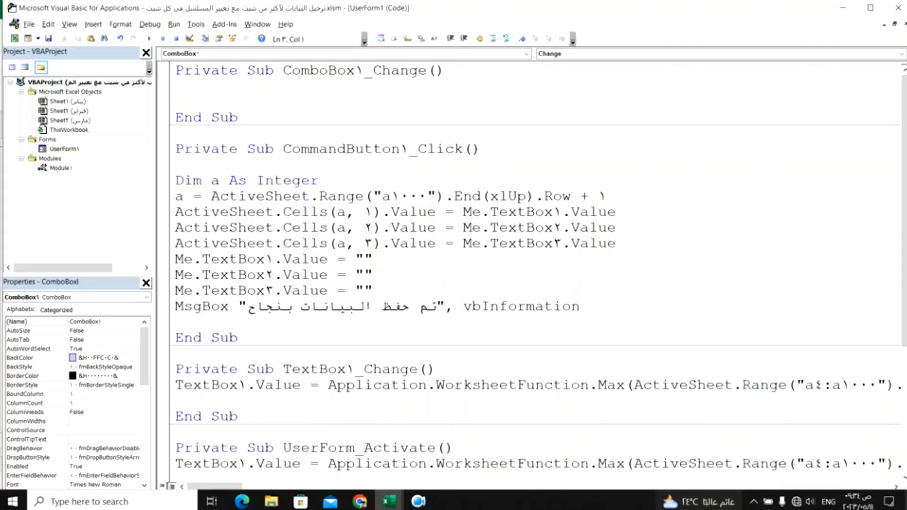
text(se)
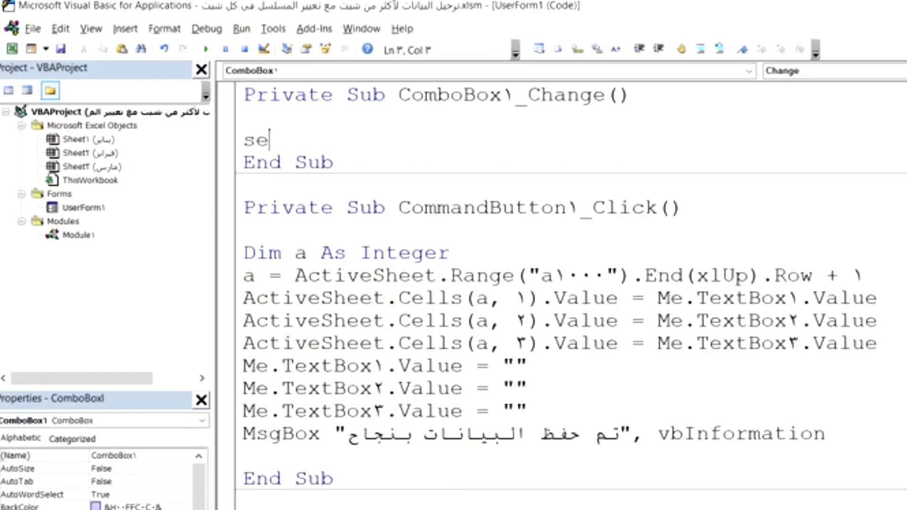
text(lect)
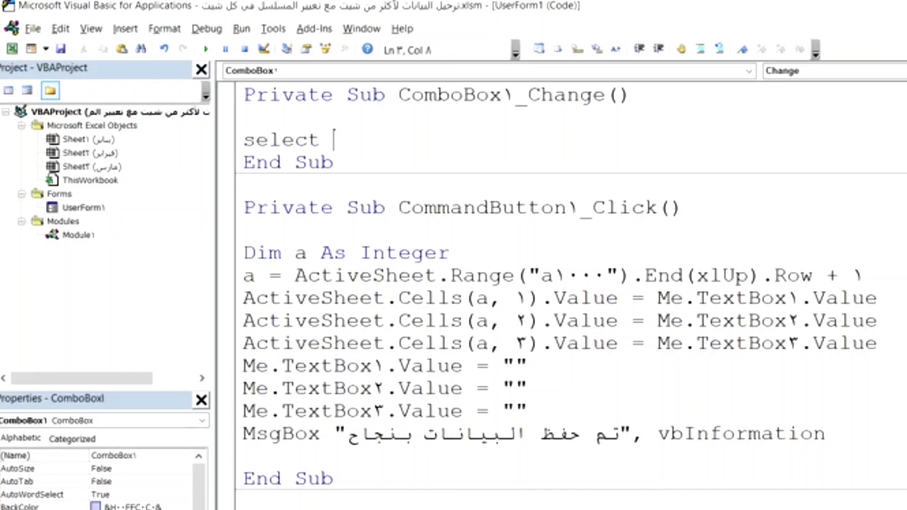
text( case)
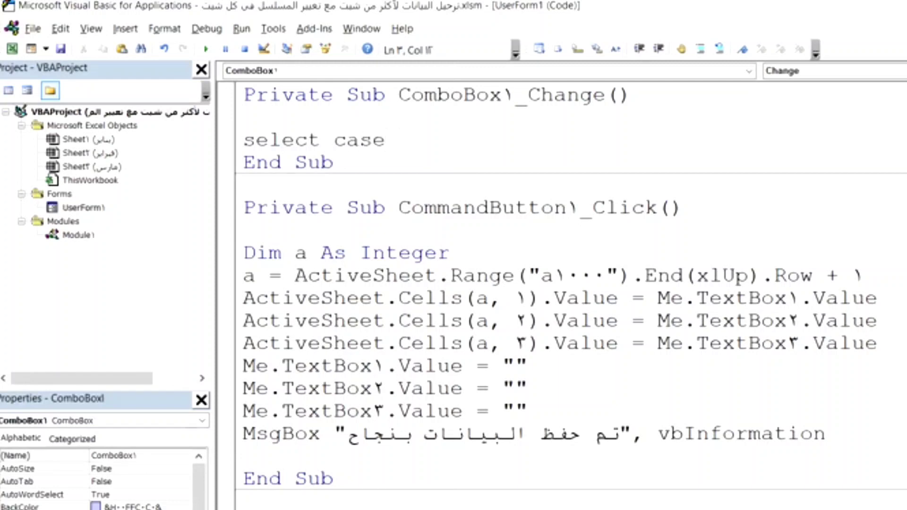
text( me)
text(.co)
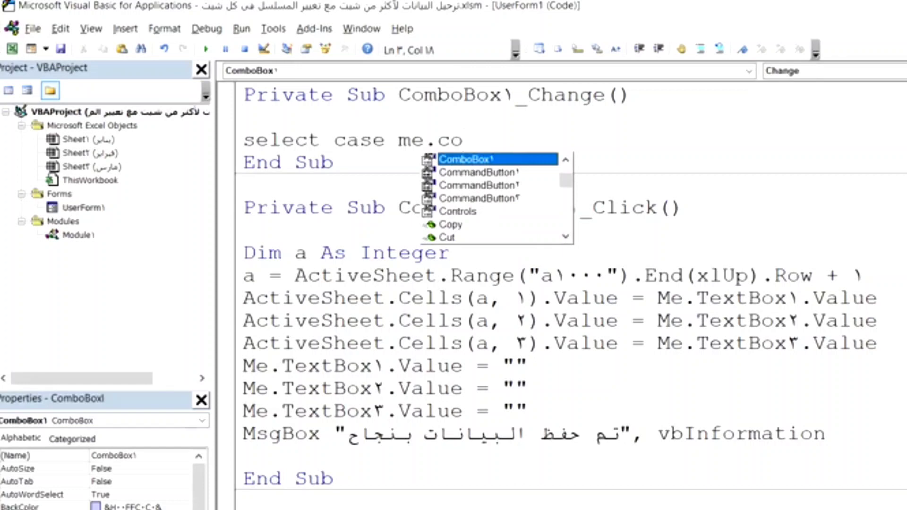
key(Tab)
text(.)
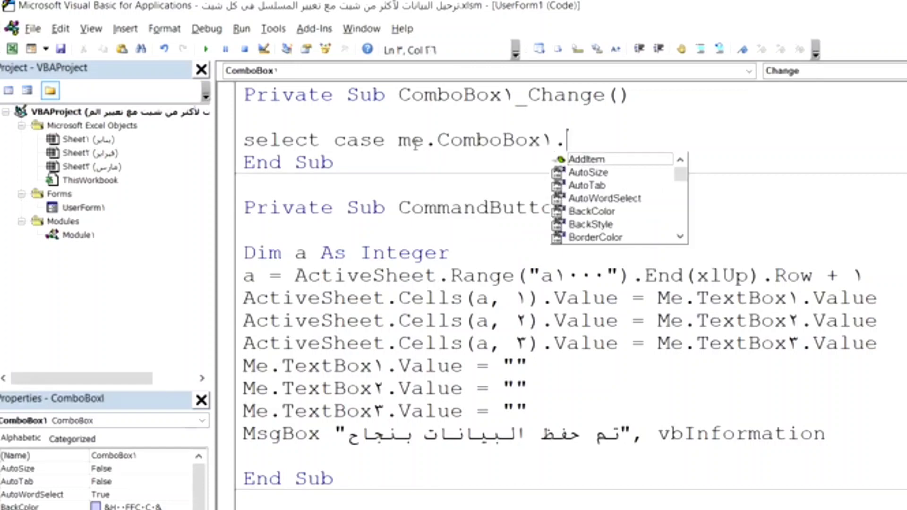
text(v)
key(Tab)
key(Return)
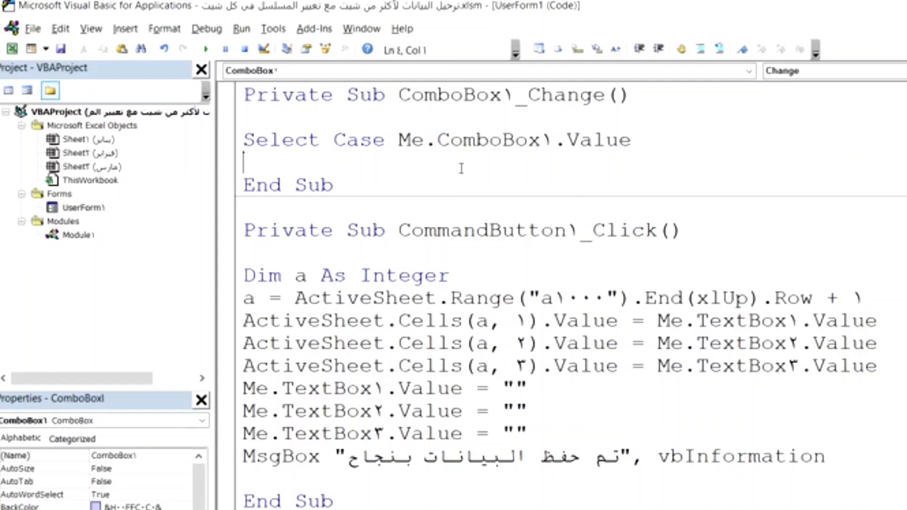
After confirming Sheet1's name, add a Case "" branch that runs Sheet1.Select
click(99, 141)
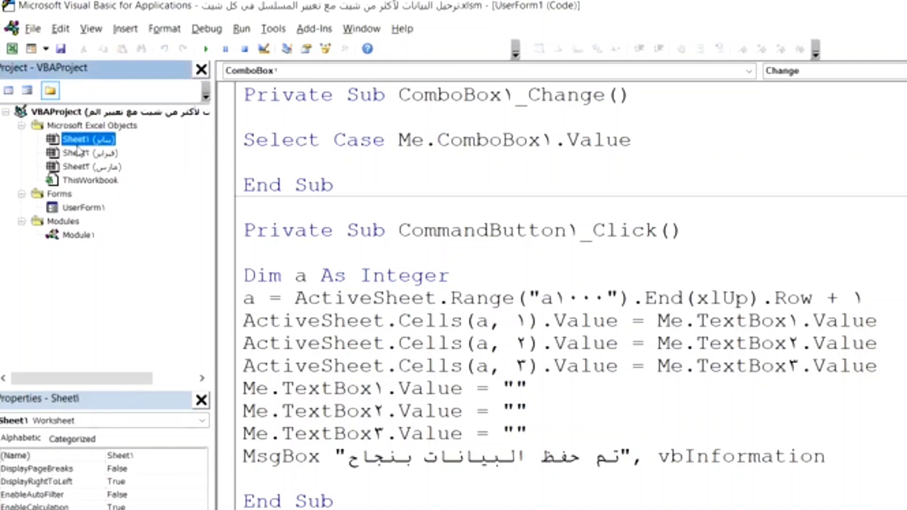
click(274, 162)
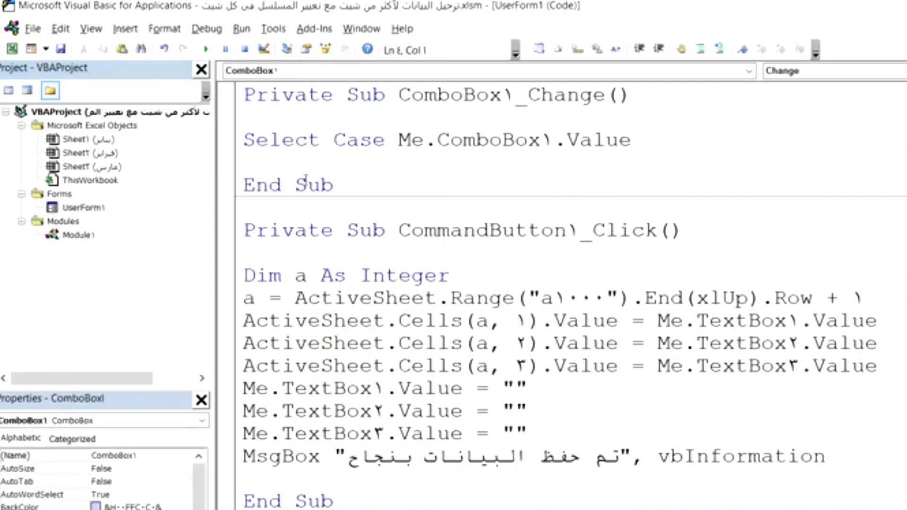
text(case)
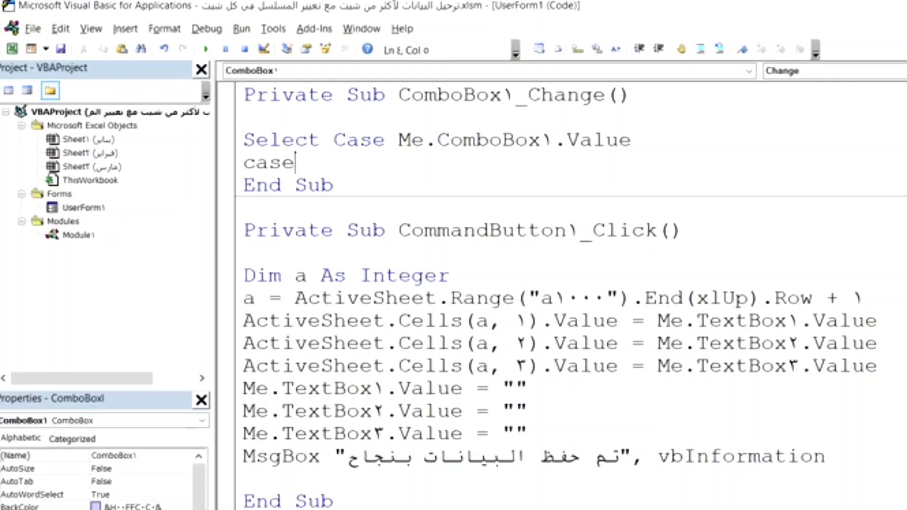
text("")
key(Return)
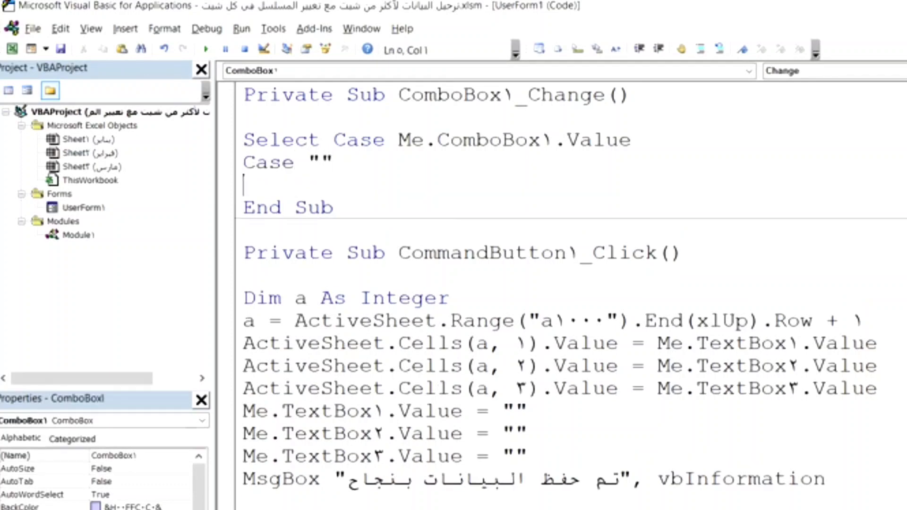
text(sheet)
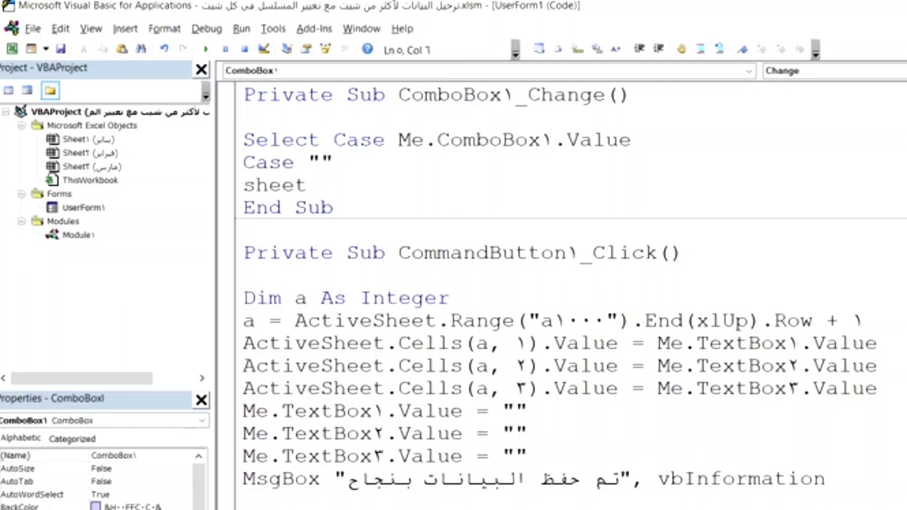
text(1.s)
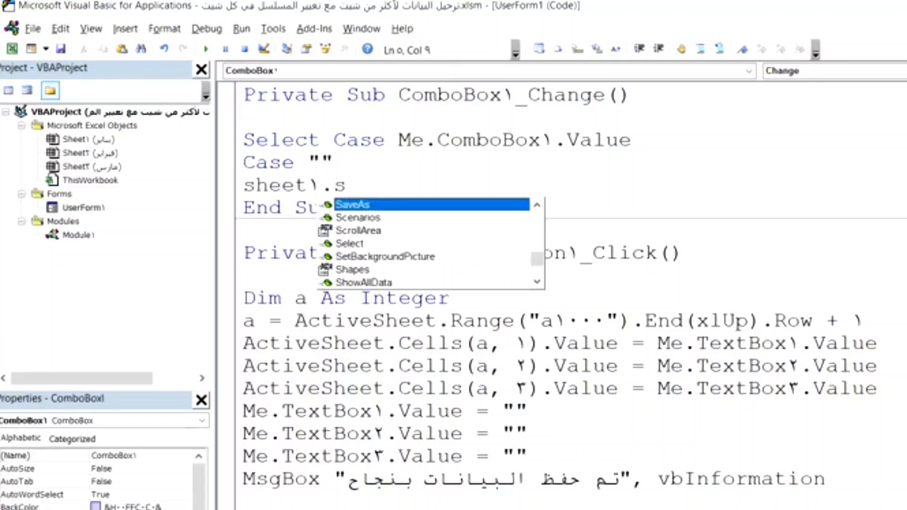
key(Down)
key(Down)
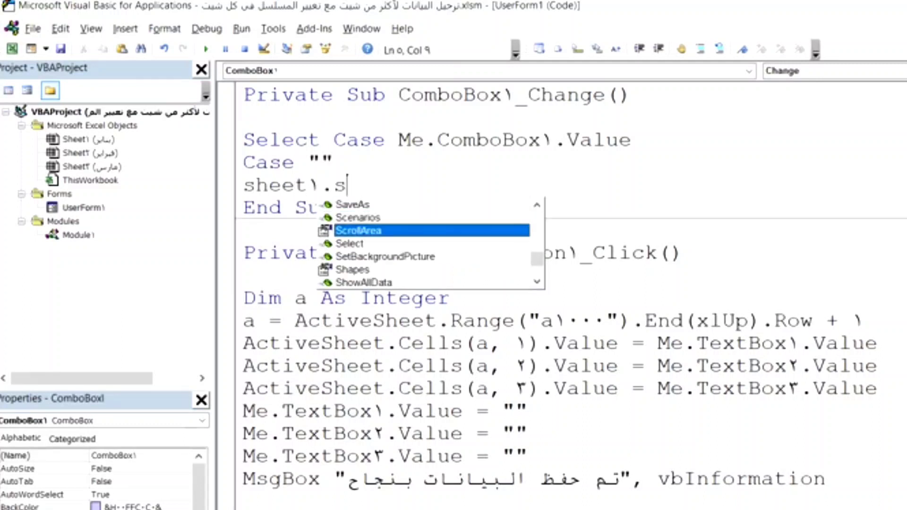
key(Down)
key(Tab)
key(Return)
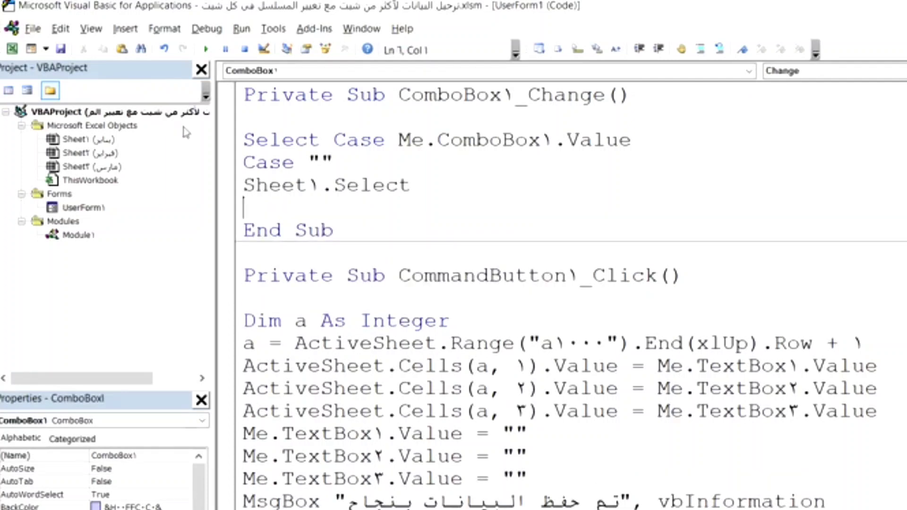
click(322, 162)
In Excel, view the فبراير then يناير sheets, entering Rename on يناير but keeping its name
click(14, 40)
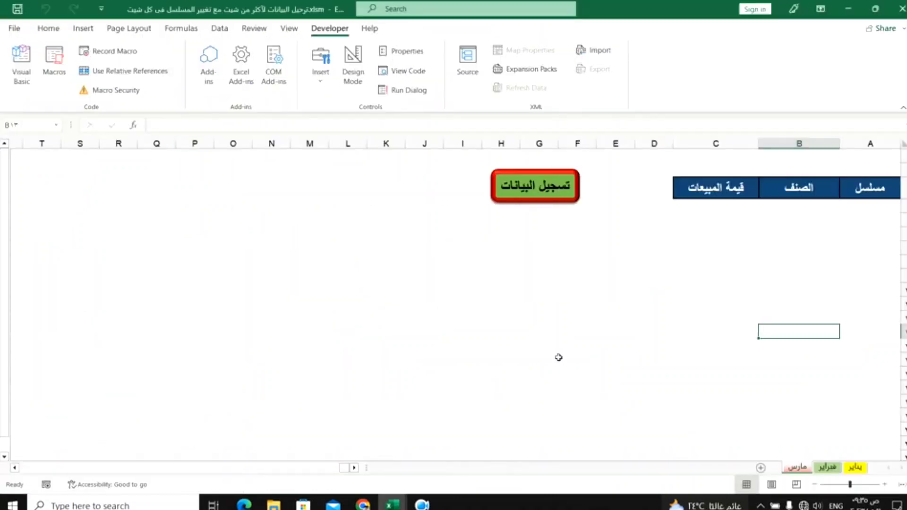
click(831, 469)
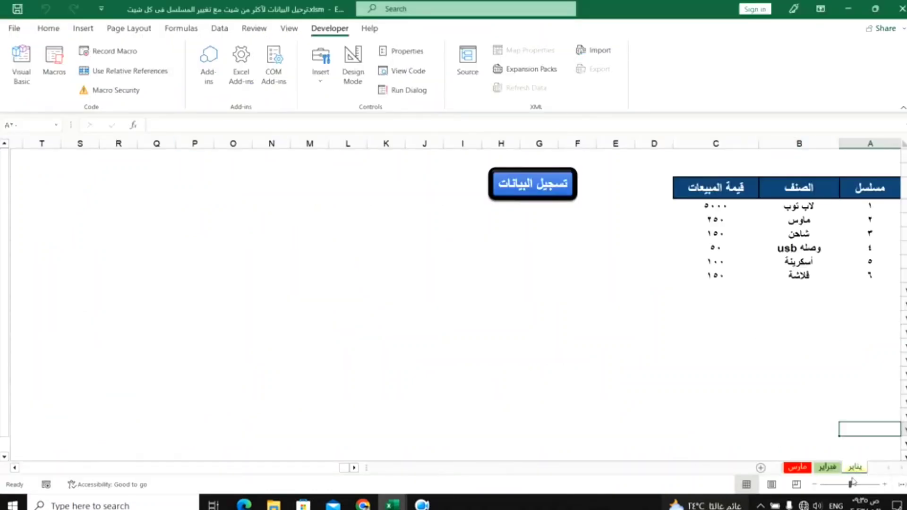
click(856, 472)
right_click(856, 470)
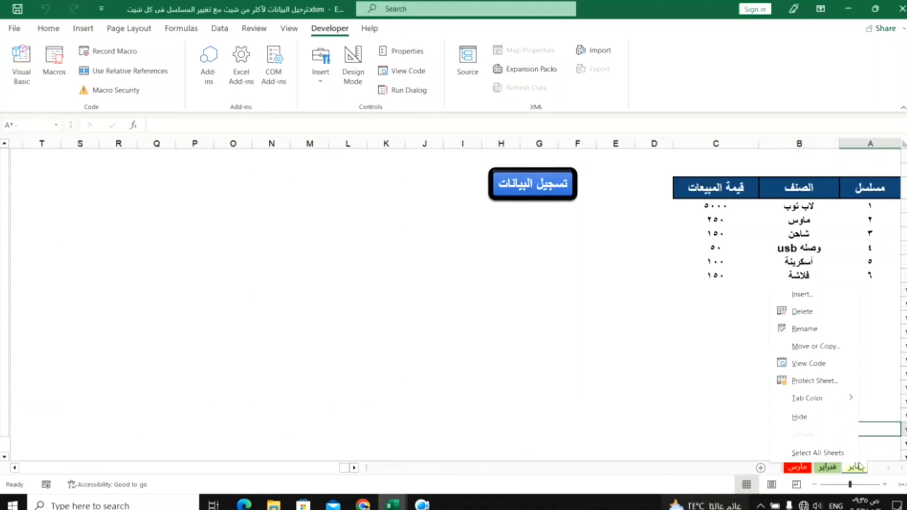
click(812, 329)
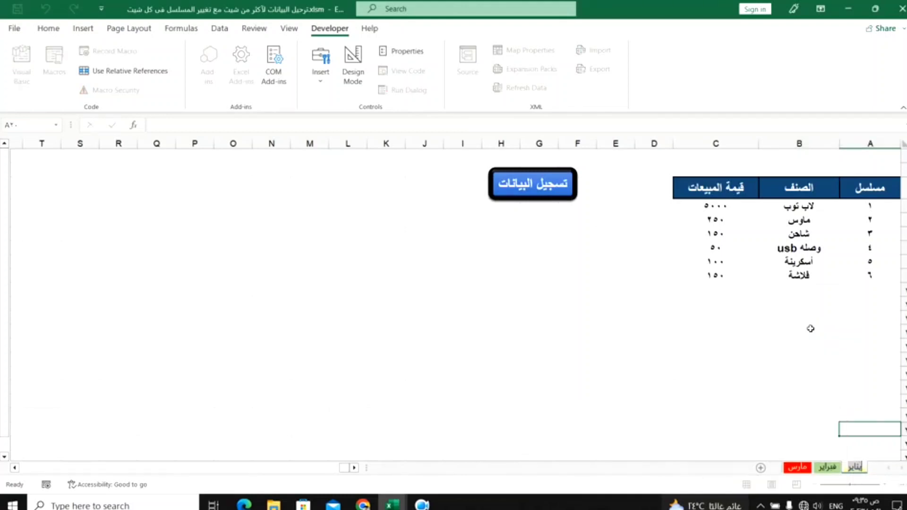
key(Return)
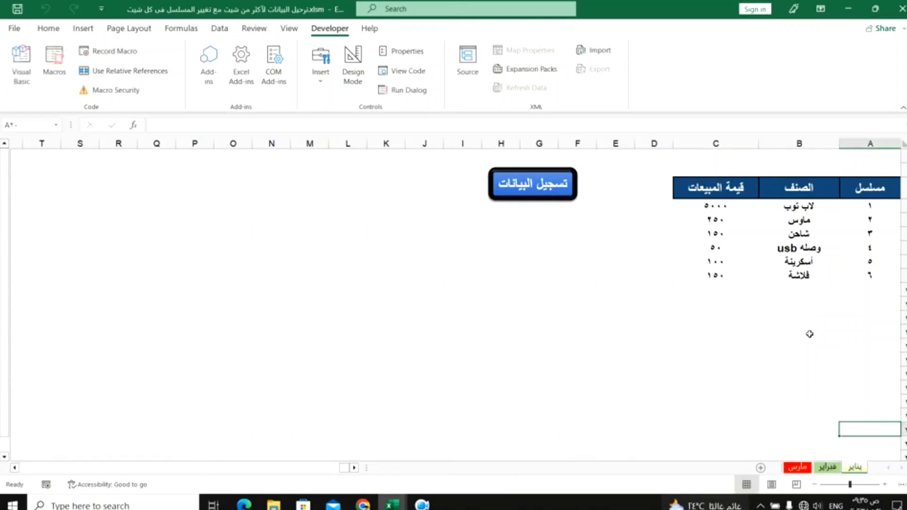
Paste يناير into the first Case and duplicate that Case block twice below it
click(458, 457)
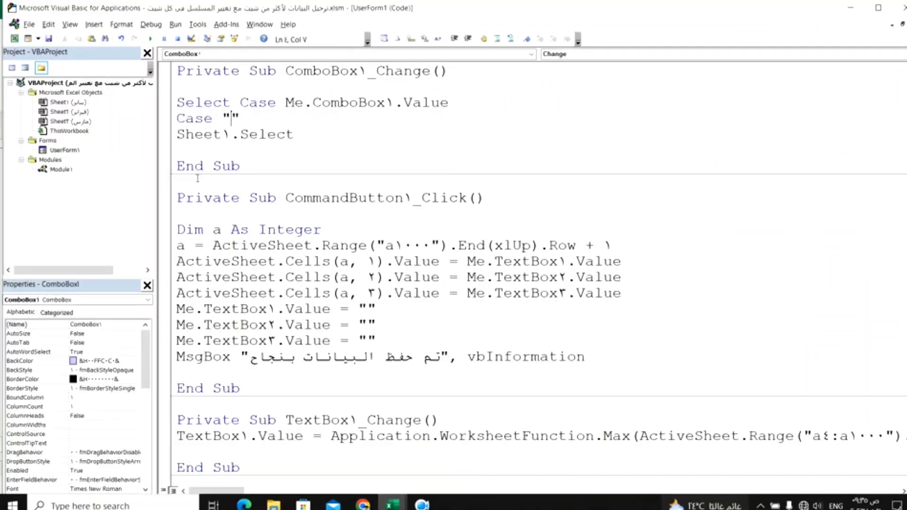
text(يناير)
drag(171, 125, 171, 138)
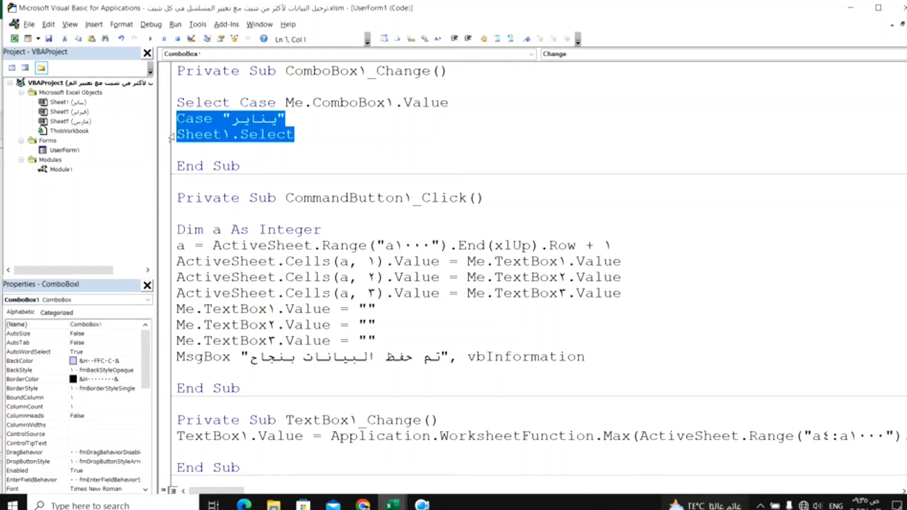
click(205, 156)
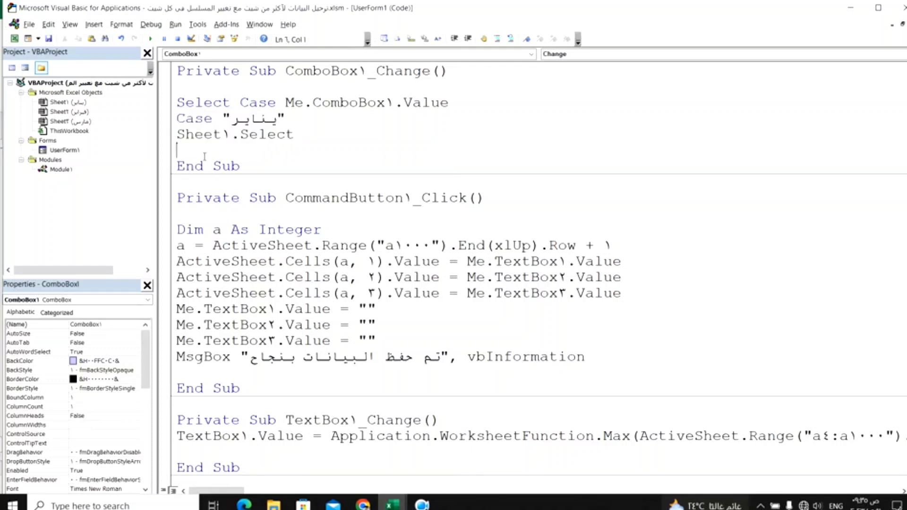
text(Case "يناير" Sheet1.Select)
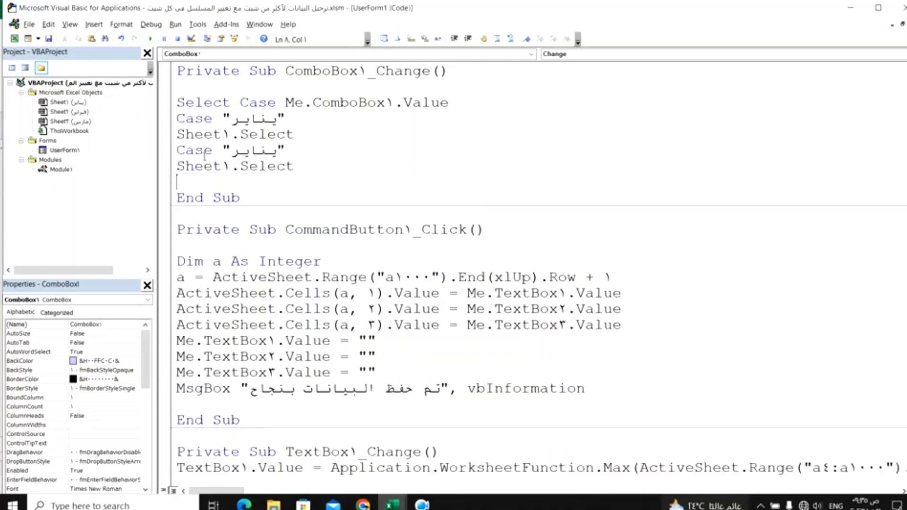
text(Case "يناير" Sheet1.Select)
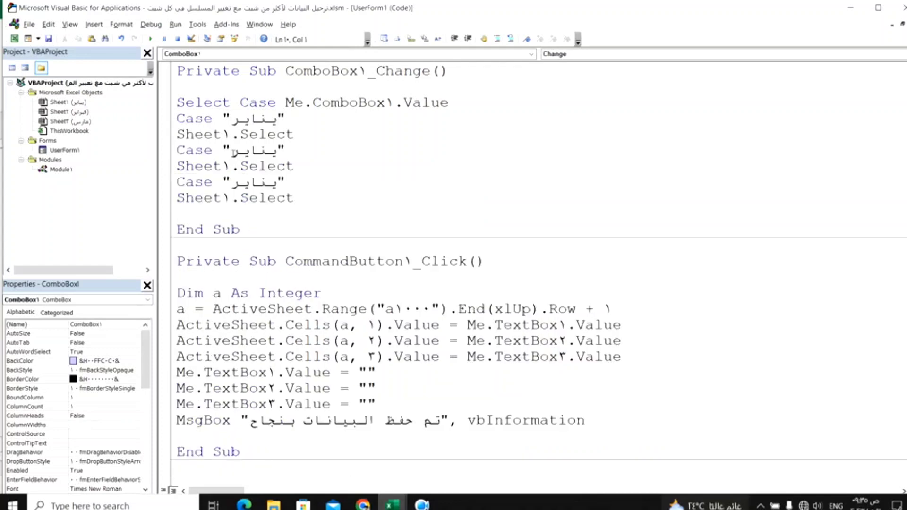
Change the second Case to فبراير selecting Sheet2
drag(231, 152, 276, 152)
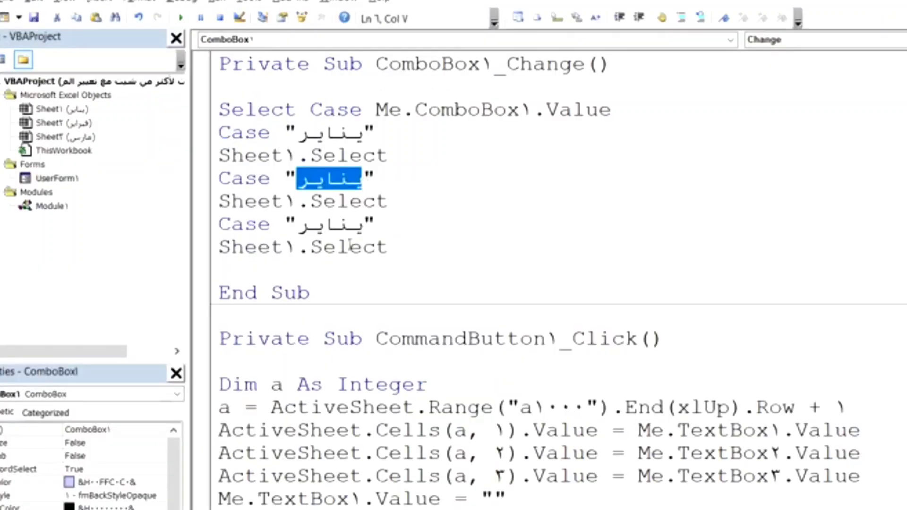
text(tf)
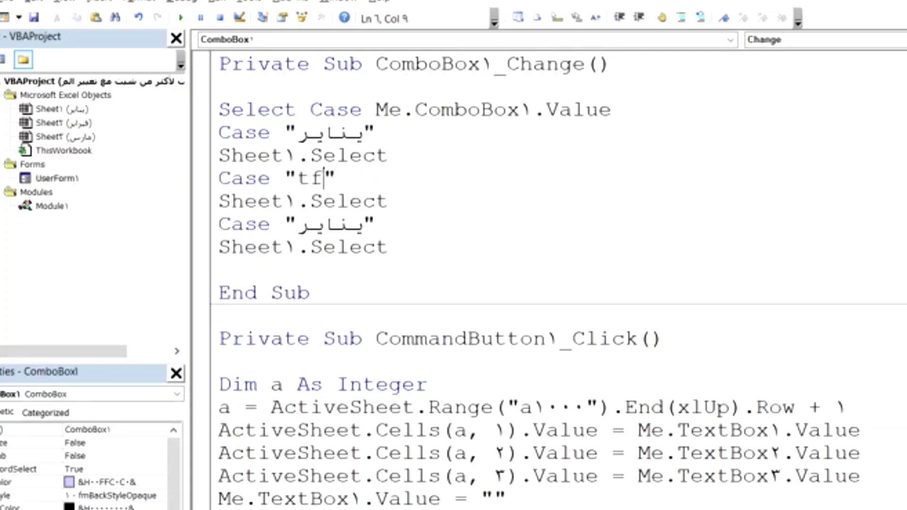
text(vhdv)
key(BackSpace)
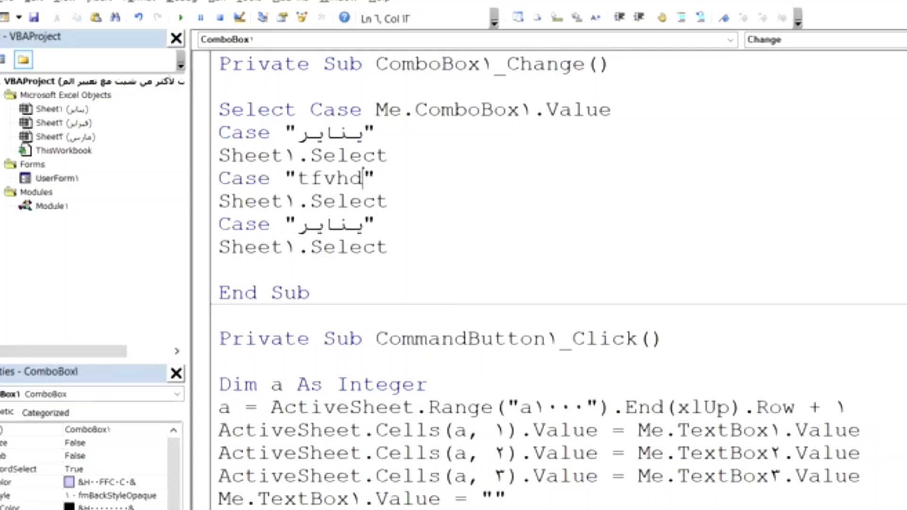
key(BackSpace)
key(BackSpace)
key(BackSpace)
key(BackSpace)
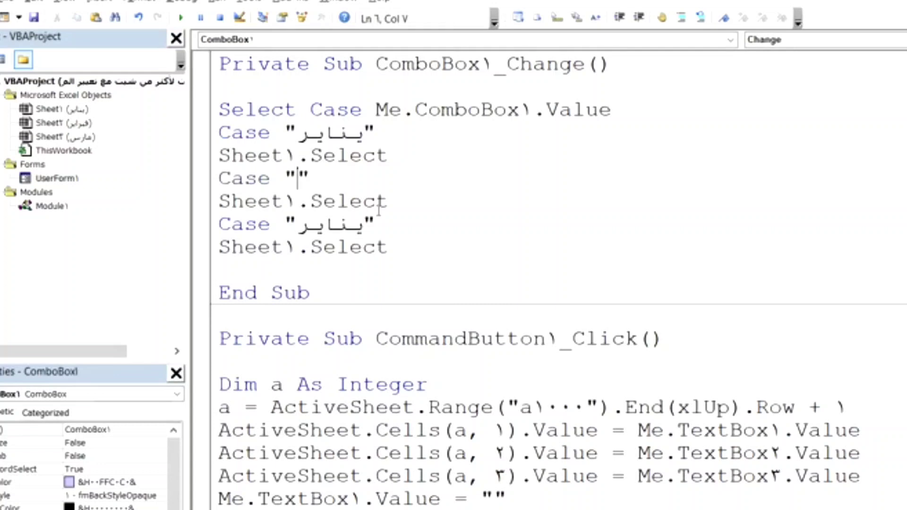
text(tfvhdv)
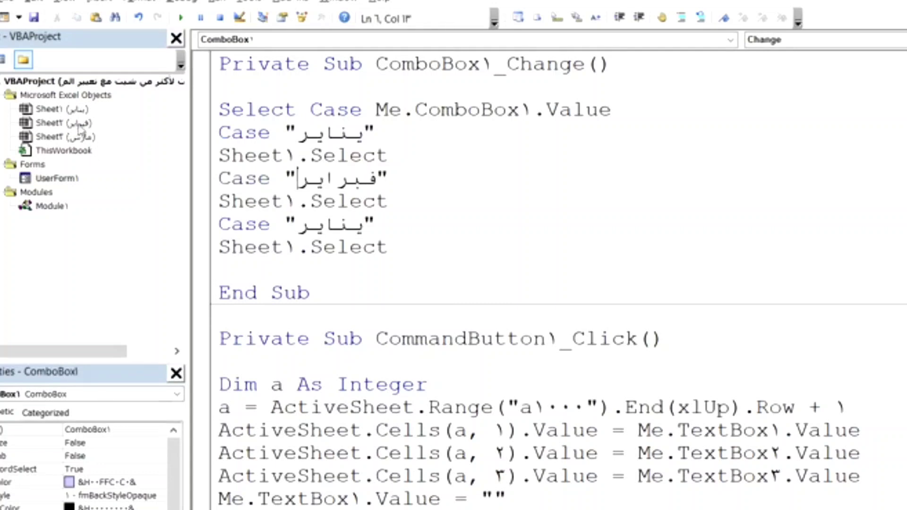
drag(283, 201, 296, 201)
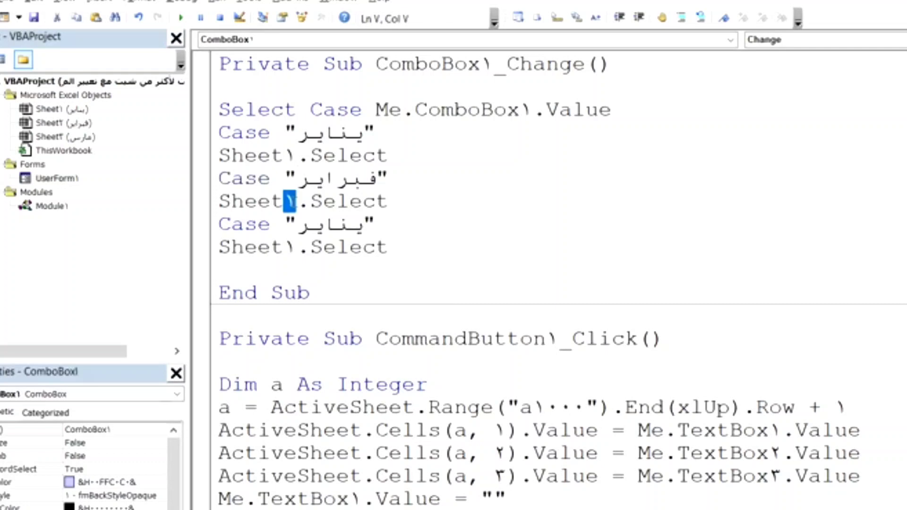
text(2)
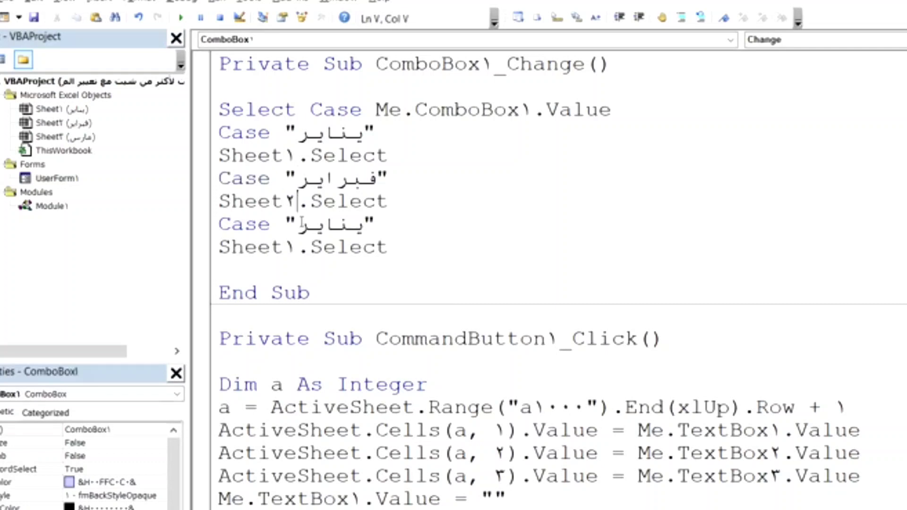
Change the third Case to مارس selecting Sheet3, confirming Sheet3 is مارس
double_click(314, 231)
text(م)
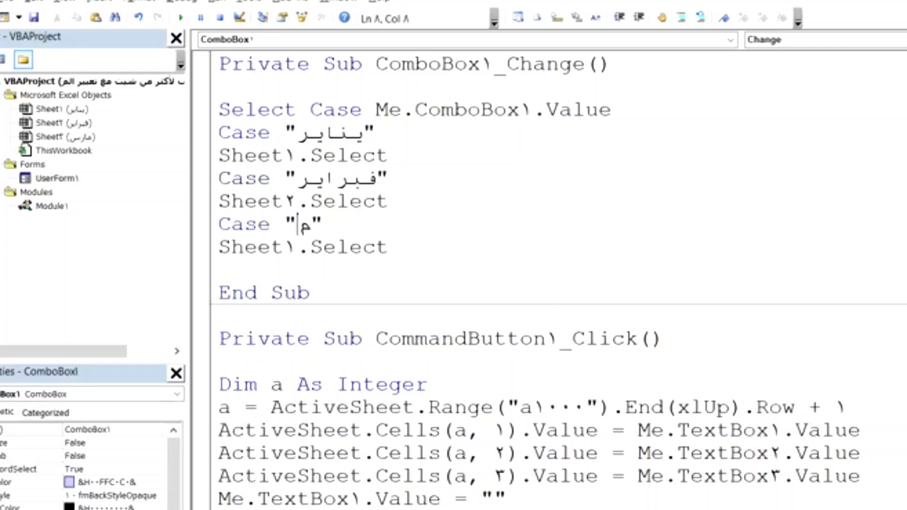
text(ارس)
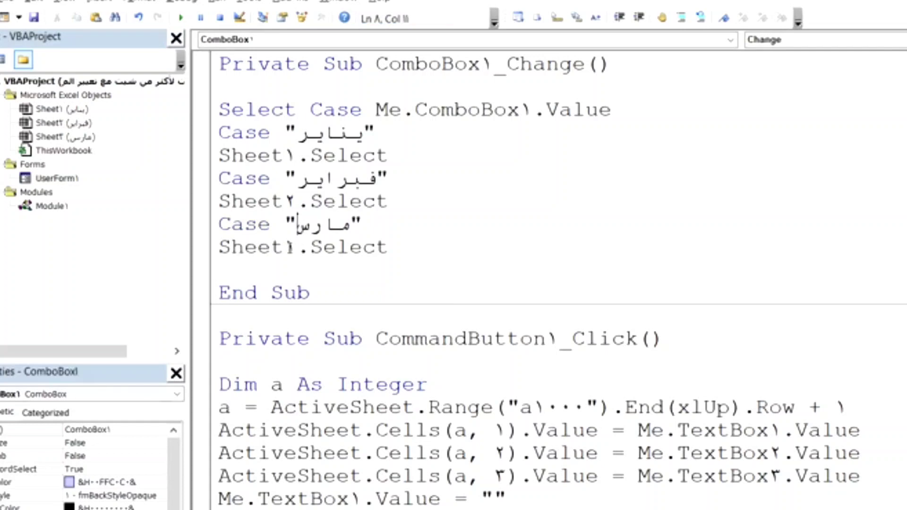
drag(297, 247, 284, 247)
text(3)
click(50, 137)
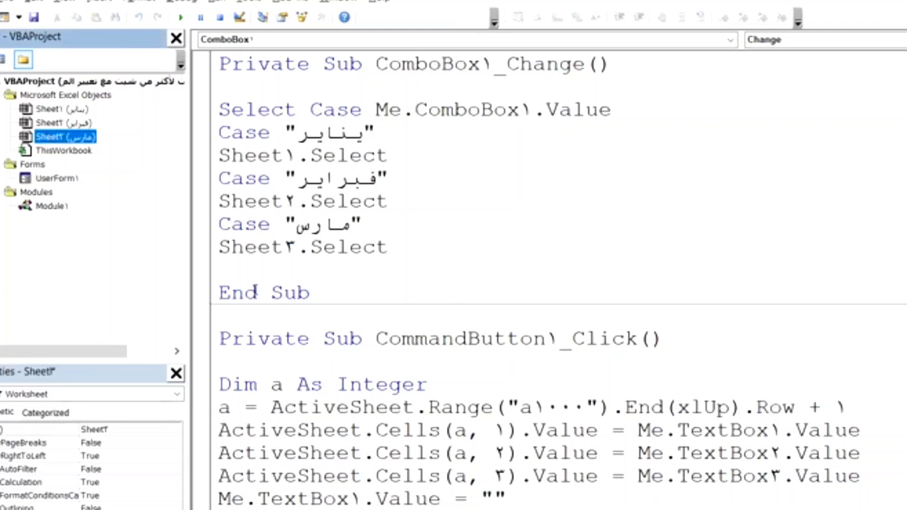
click(242, 271)
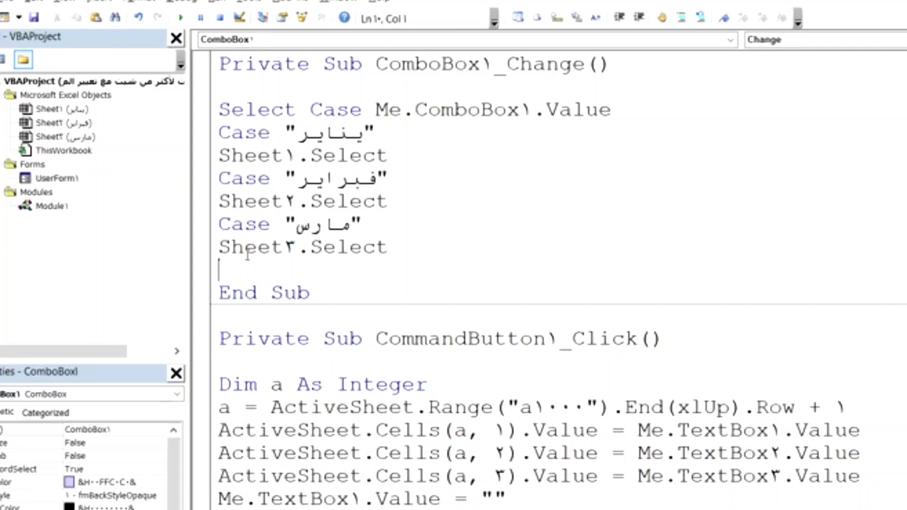
Close the Select block with Case Else and End Select before End Sub
key(Return)
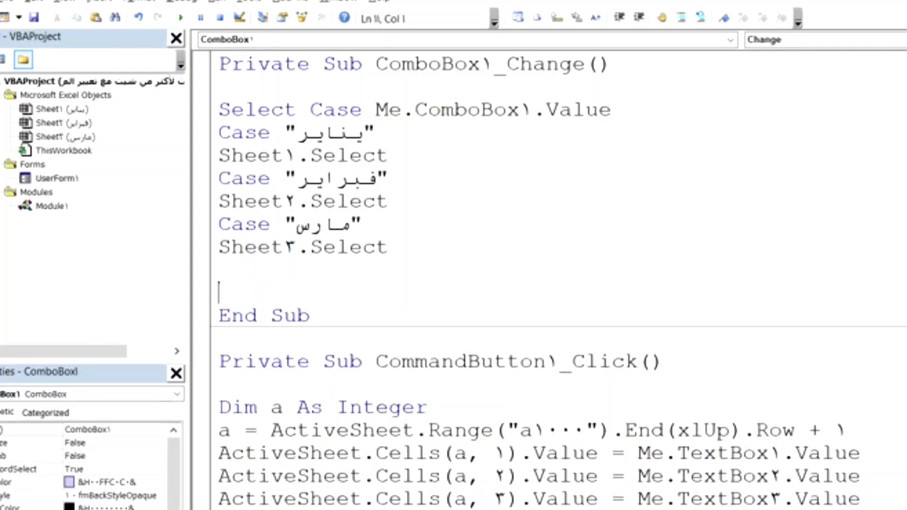
text(ؤشسث)
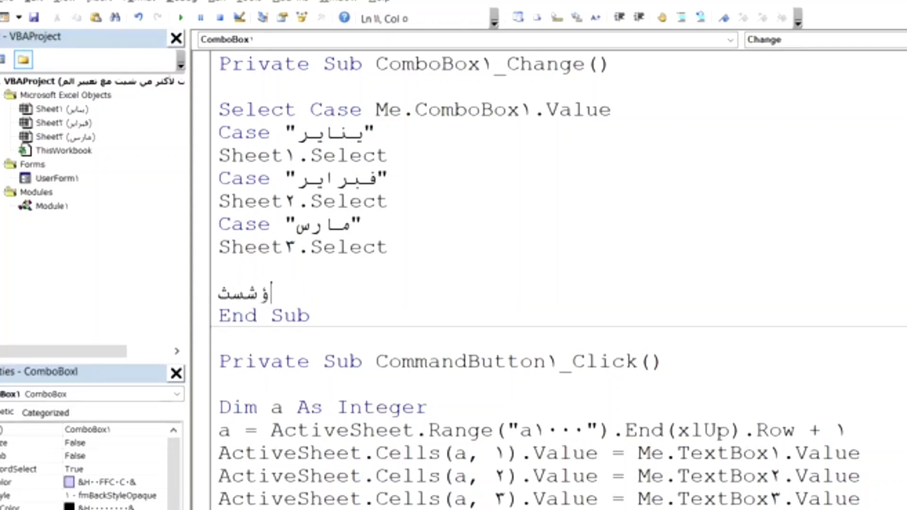
key(BackSpace)
key(BackSpace)
key(BackSpace)
key(BackSpace)
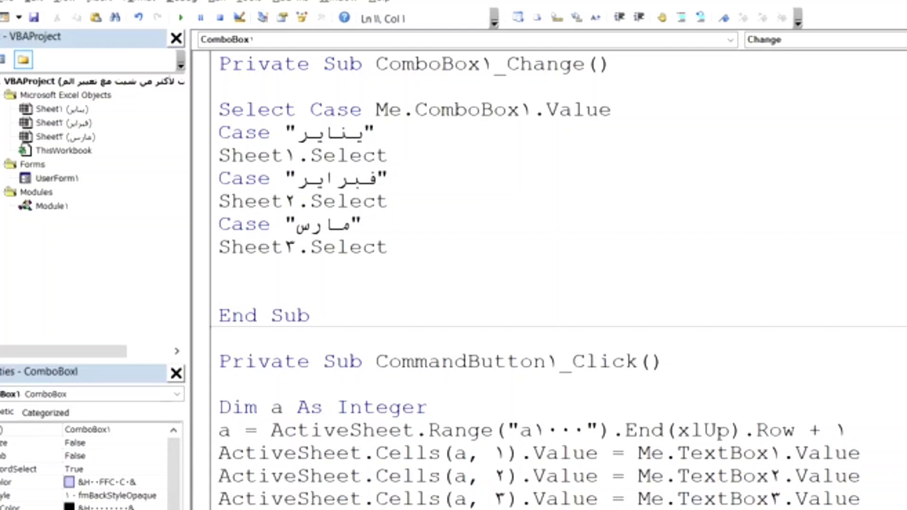
text(case)
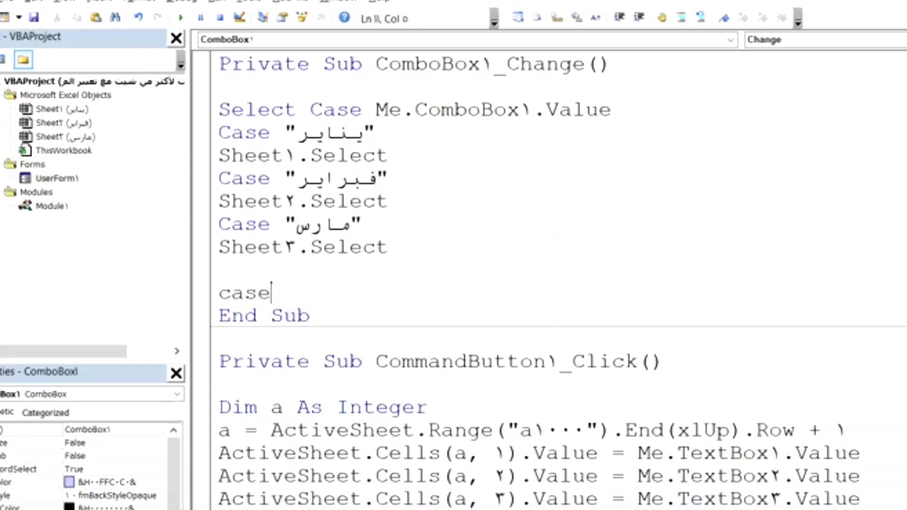
text( els)
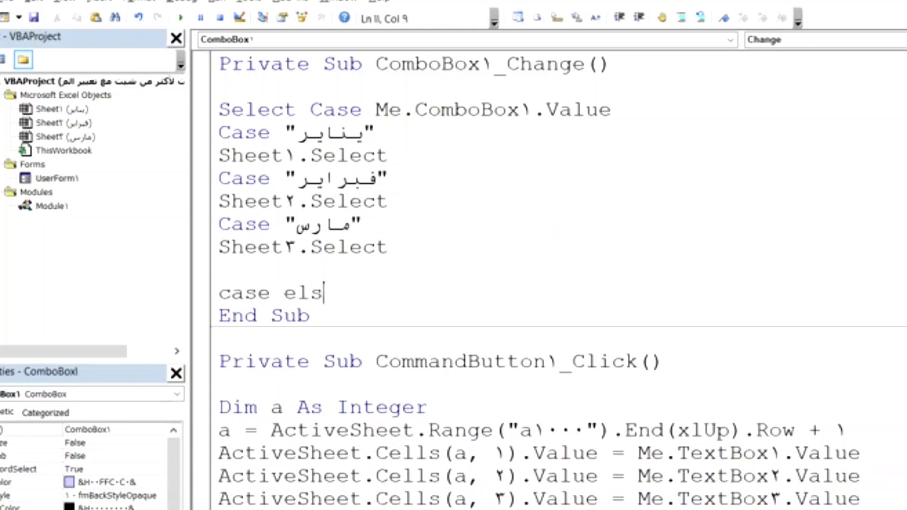
text(e)
key(Return)
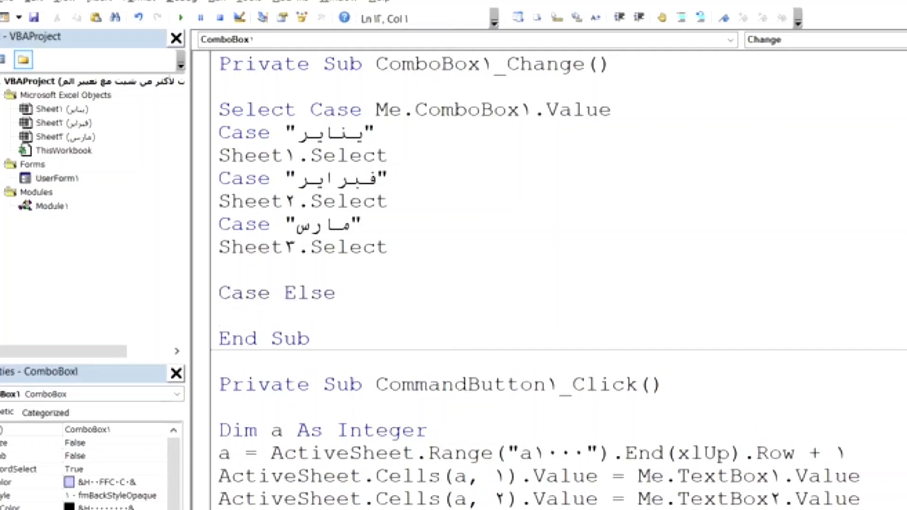
text(en)
text(d se)
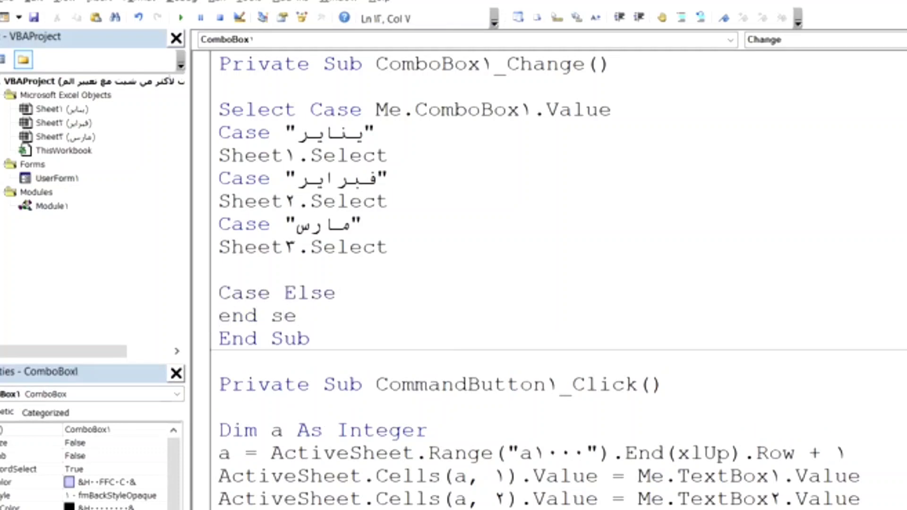
text(lect)
key(Return)
key(Return)
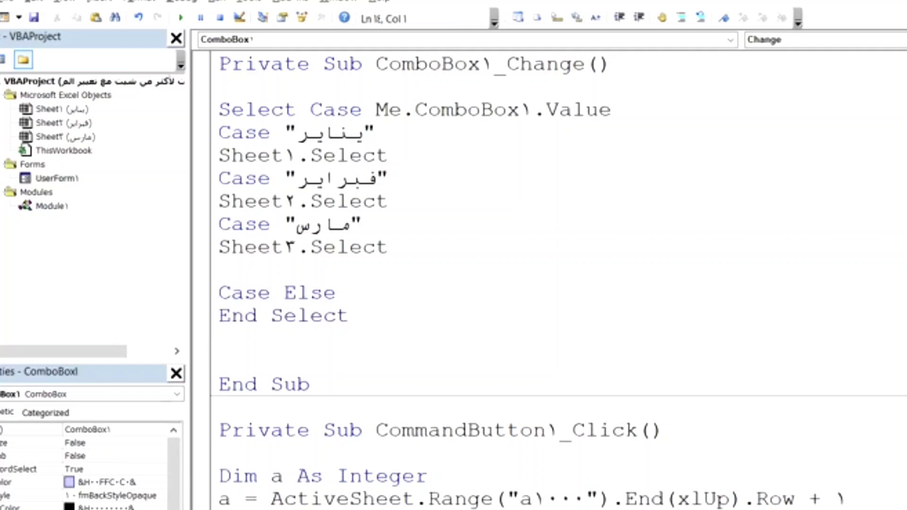
Add Unload Me and UserForm1.Show lines using IntelliSense completions
key(ctrl+space)
text(un)
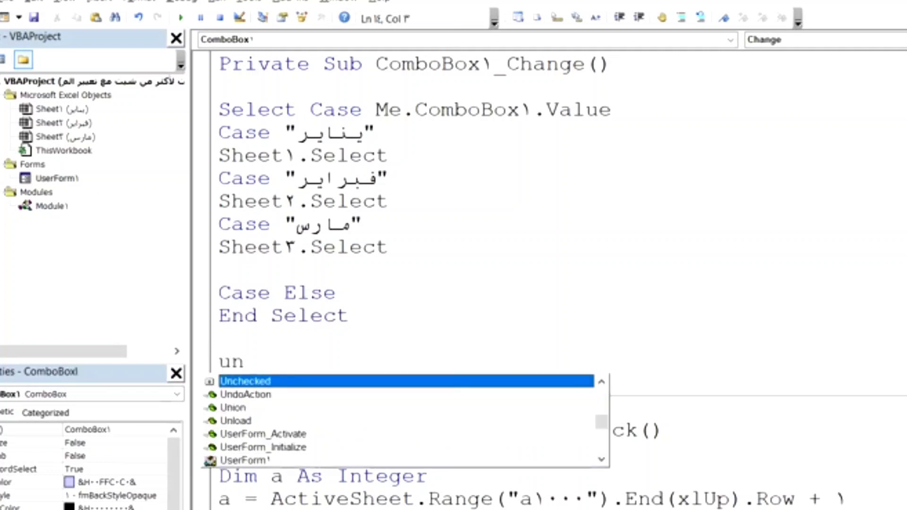
key(Down)
key(Down)
key(Down)
key(Tab)
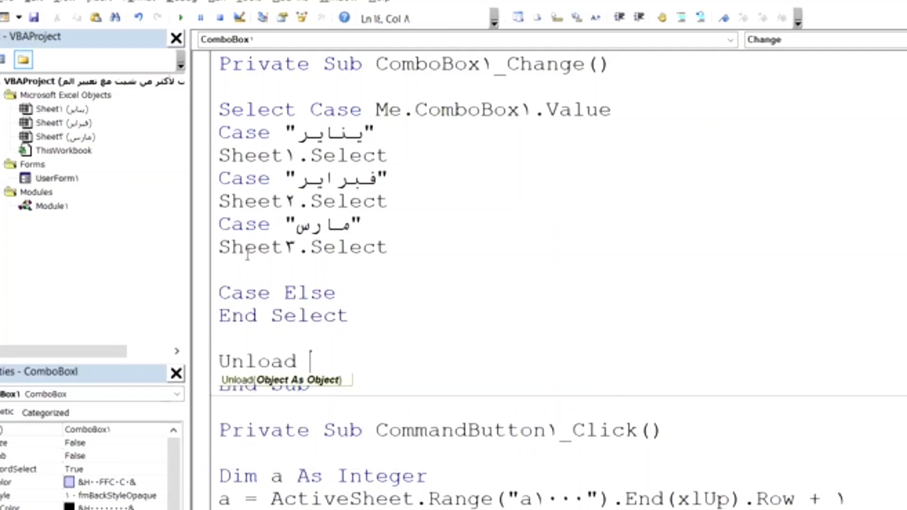
text(me)
key(Return)
key(ctrl+space)
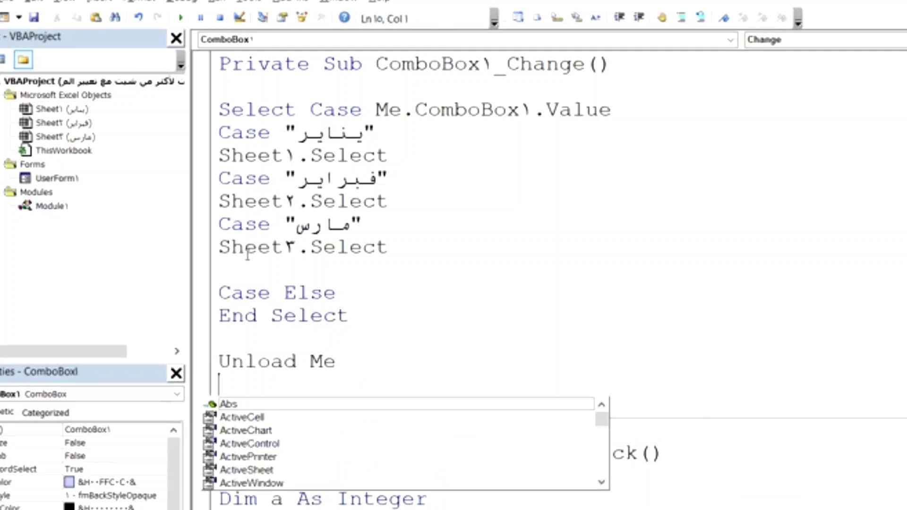
text(us)
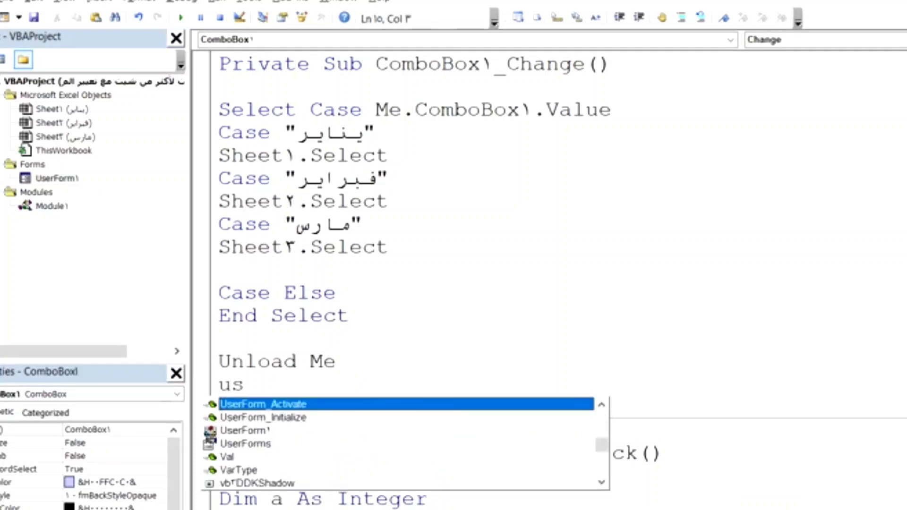
key(Down)
key(Down)
key(Down)
key(Up)
key(Tab)
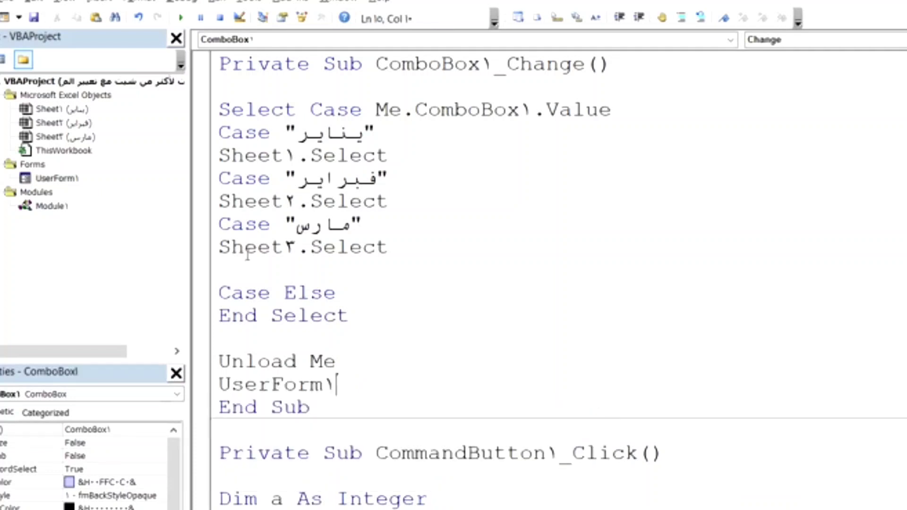
text(.sh)
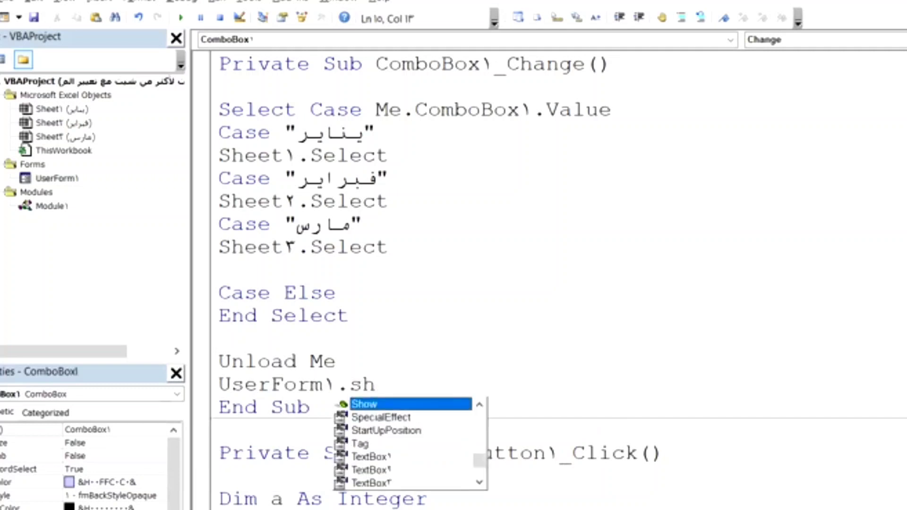
text(ow)
key(Return)
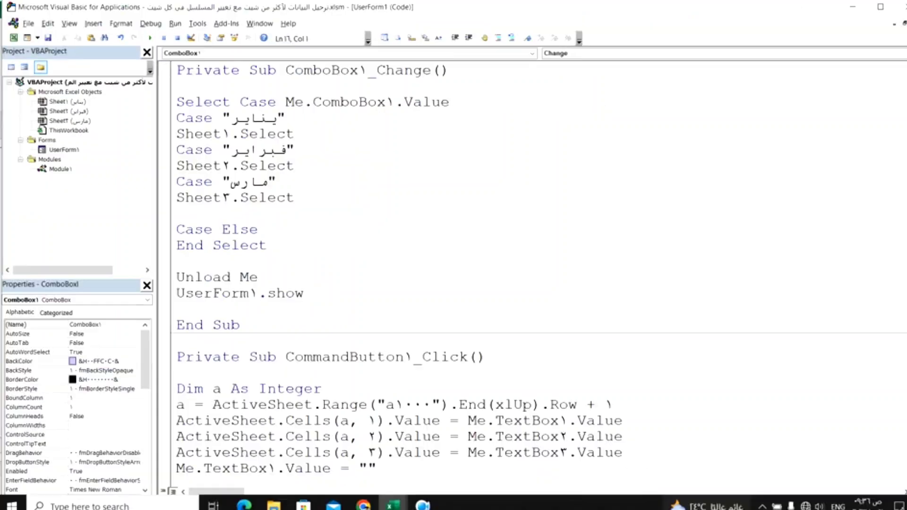
Launch the form from the تسجيل البيانات shape and save شاحن سامسونج, 200 as row 7 on يناير
click(16, 37)
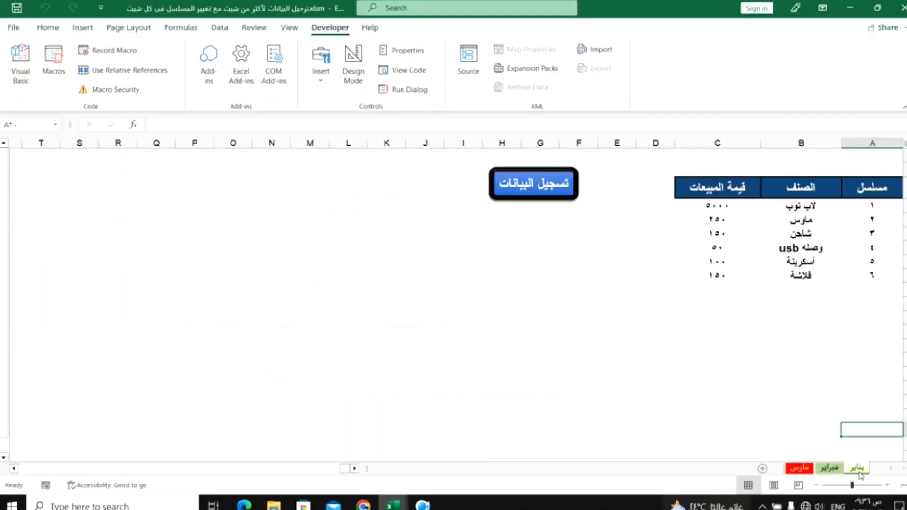
click(560, 197)
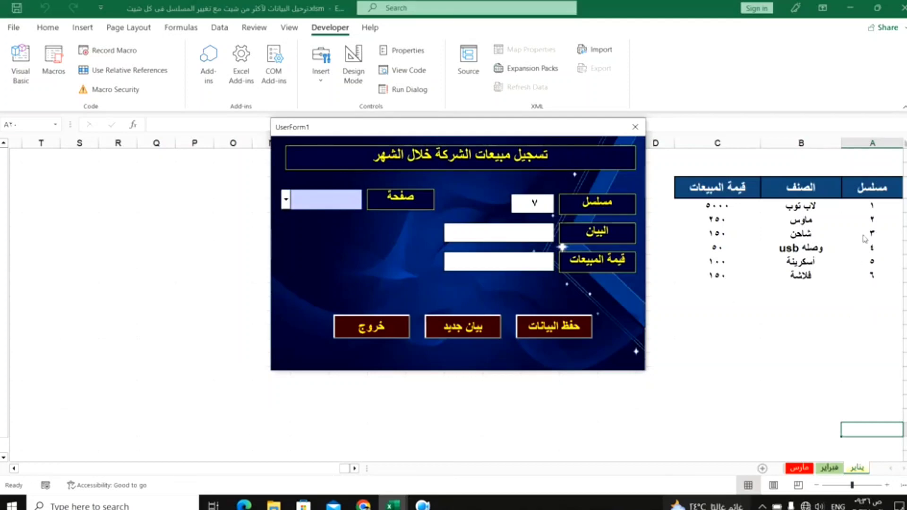
click(522, 235)
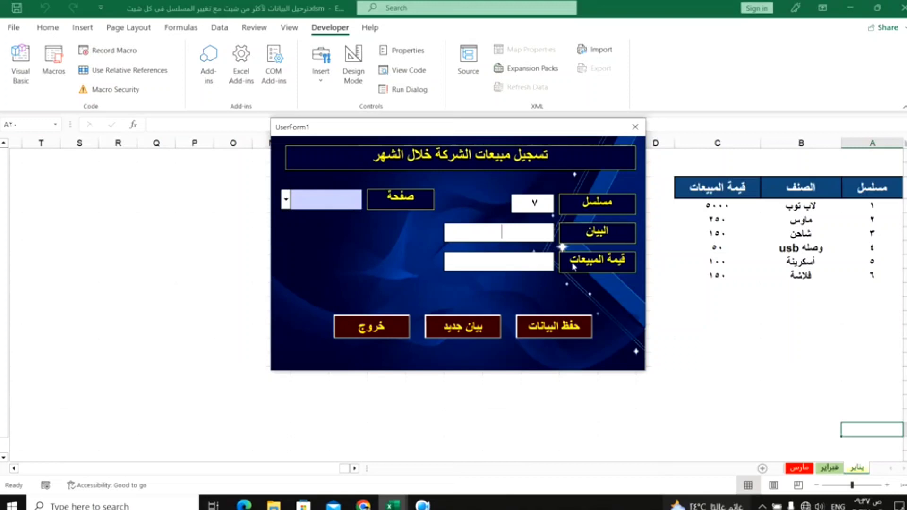
text(ahp)
text(k)
key(BackSpace)
key(BackSpace)
key(BackSpace)
key(alt+shift)
text(شاحن)
text( سامسونج)
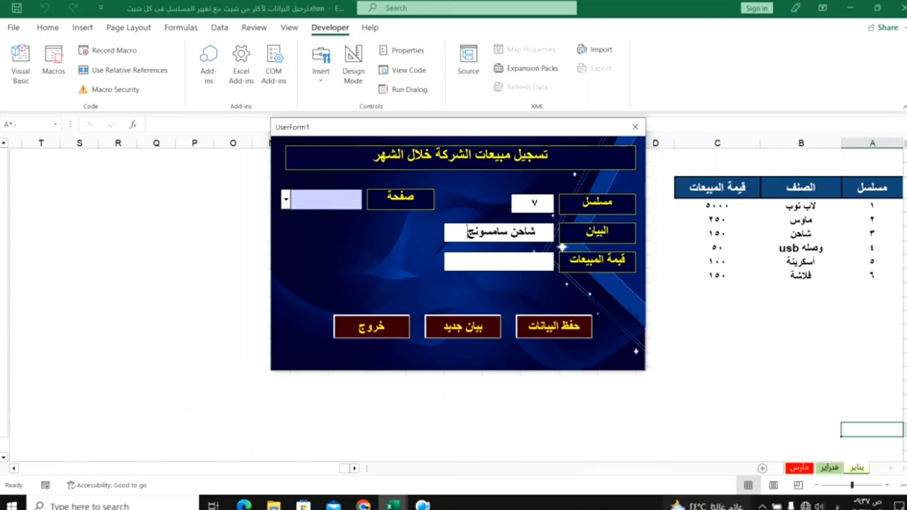
text(٢٠)
text(٠)
click(573, 330)
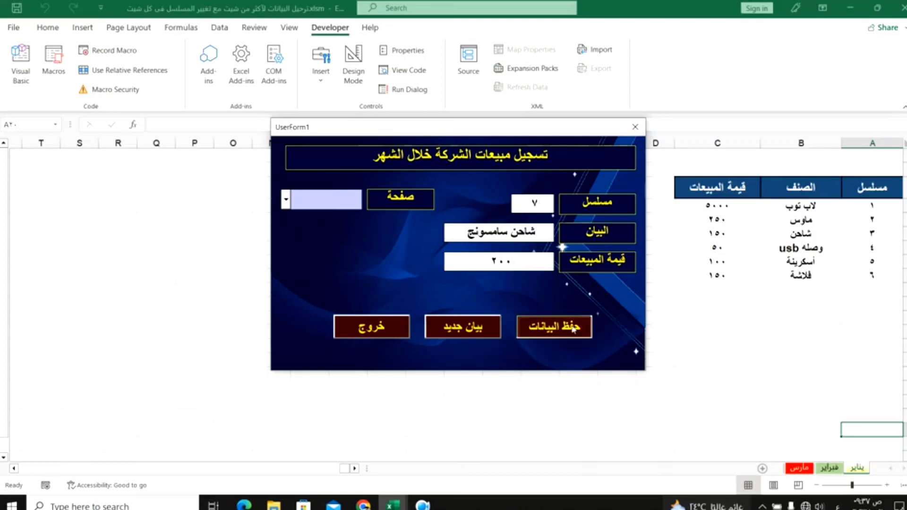
click(485, 297)
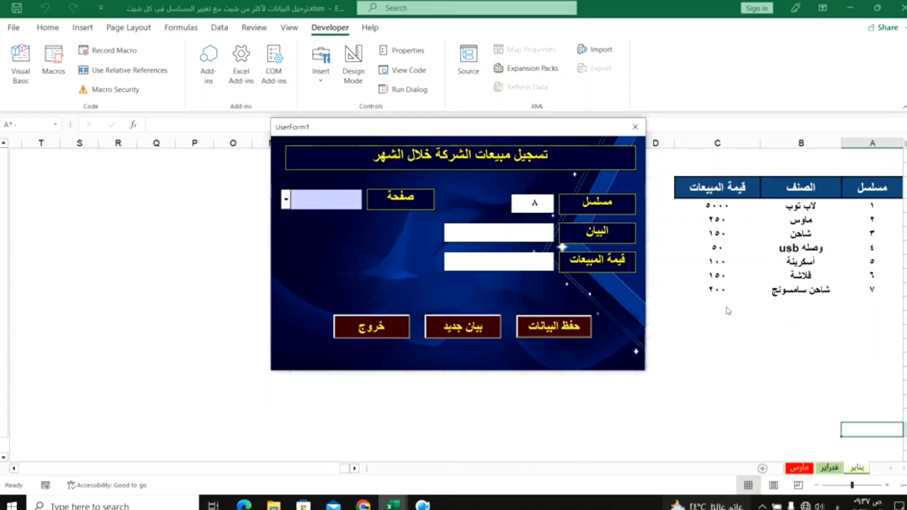
click(525, 206)
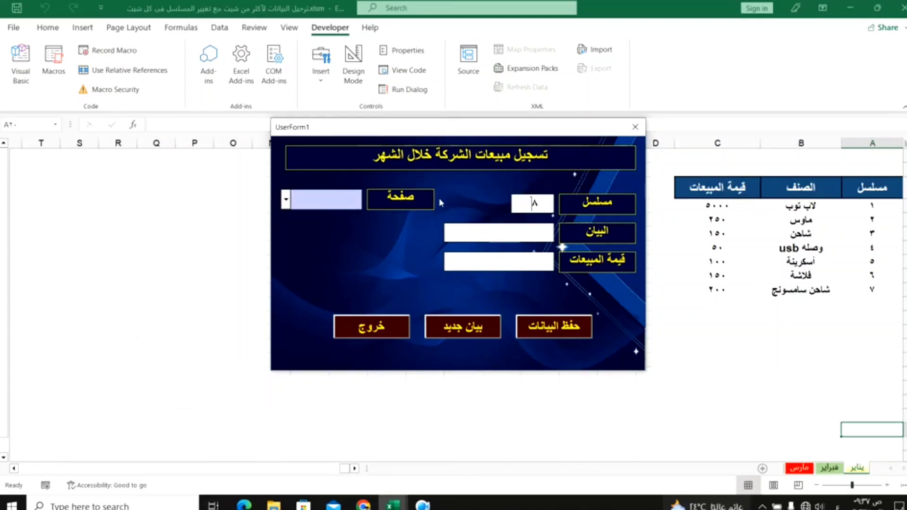
click(286, 203)
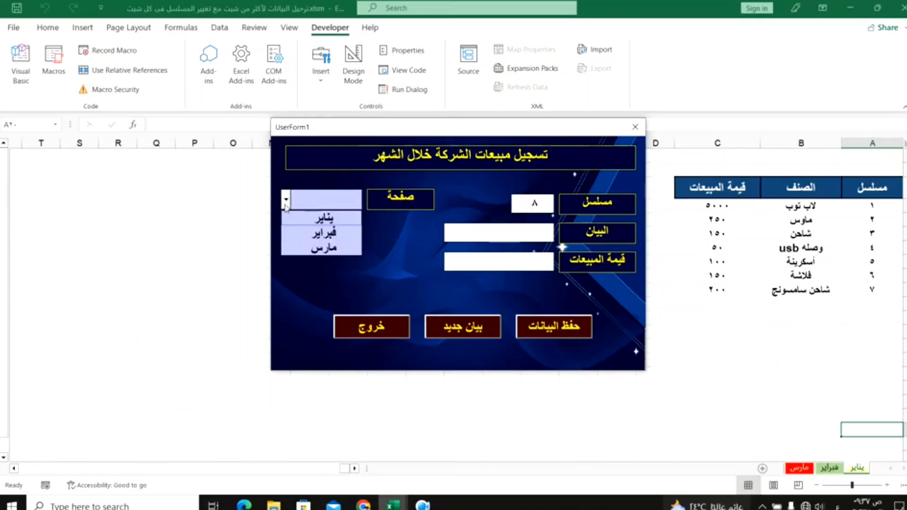
Save لاب توب with 15000 to the فبراير sheet, then switch the form to مارس
click(311, 239)
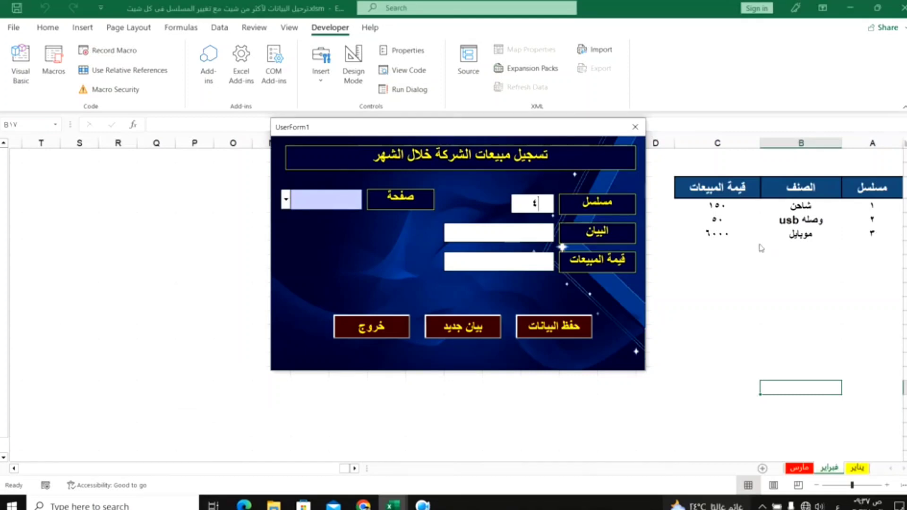
click(526, 236)
text(لاب تو)
text(ب)
text(١٥٠٠)
text(٠)
click(570, 335)
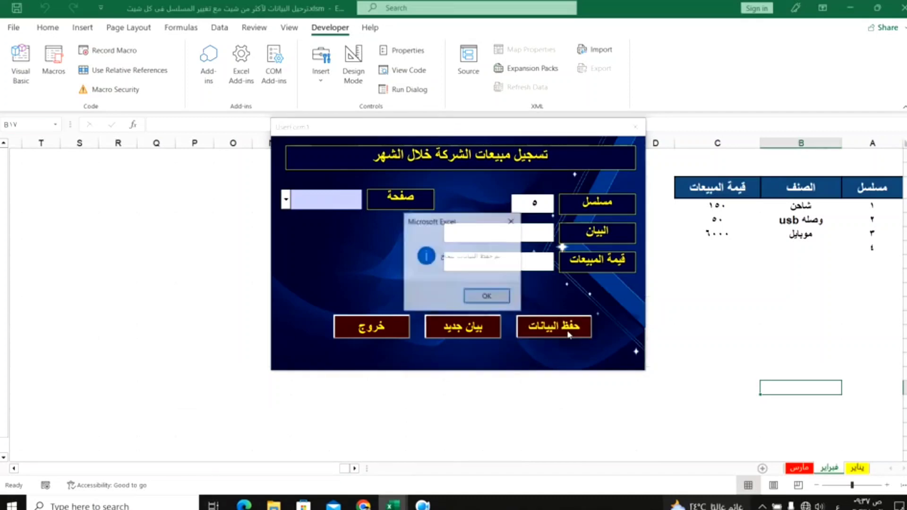
click(495, 301)
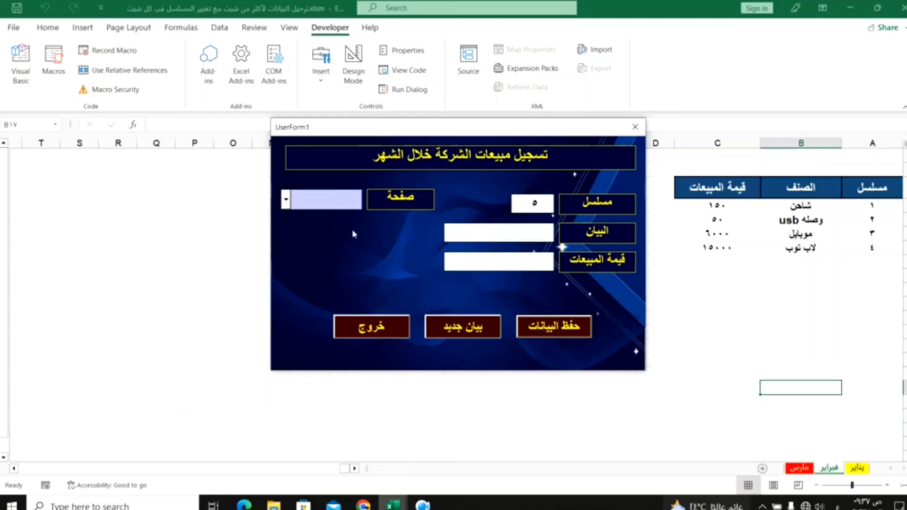
click(286, 199)
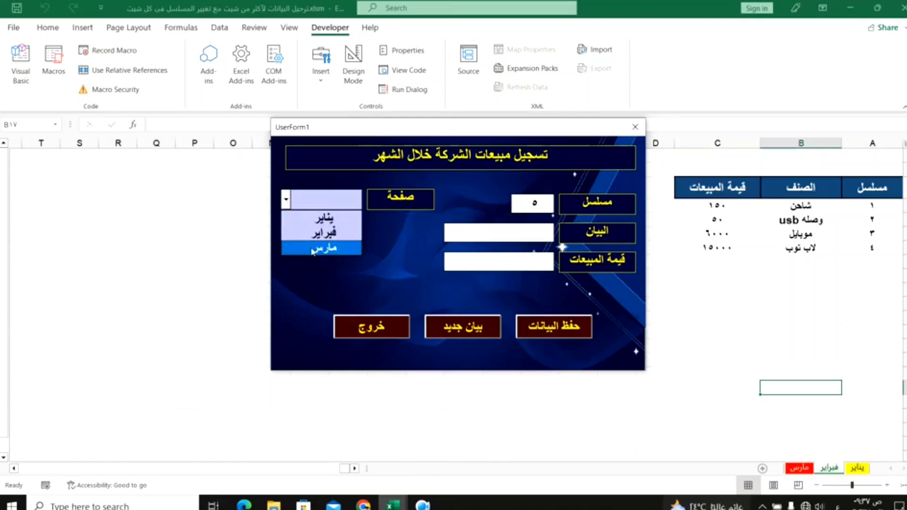
click(312, 249)
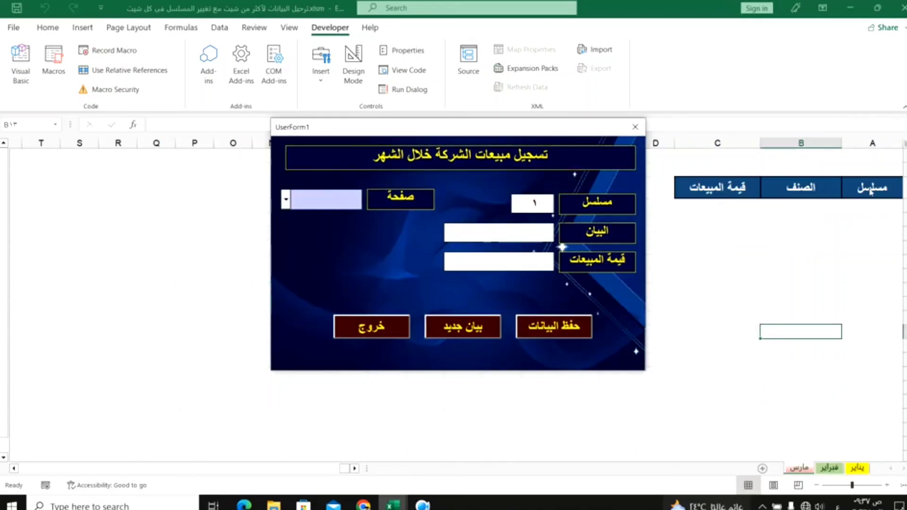
Save موبايل with 7000 to the مارس sheet, then switch the form back to يناير
click(527, 236)
text(موبايل)
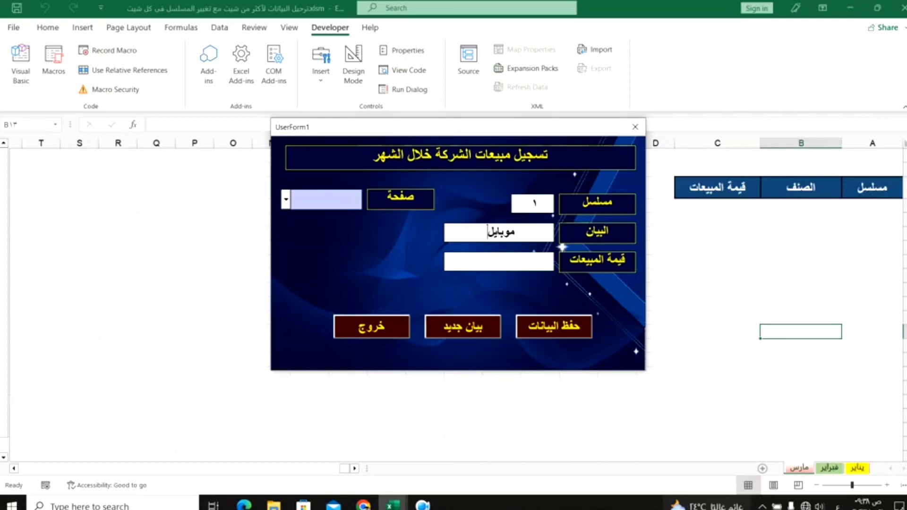
text(٧٠)
text(٠٠)
click(559, 327)
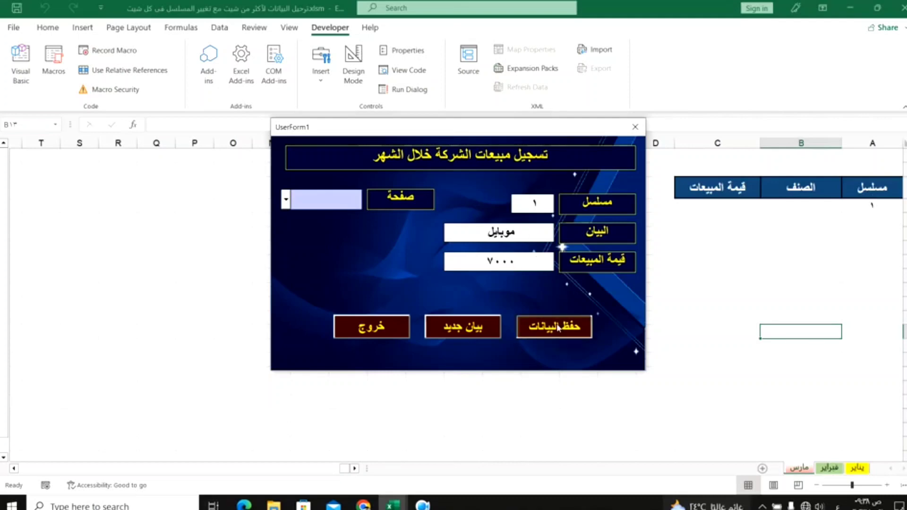
click(490, 297)
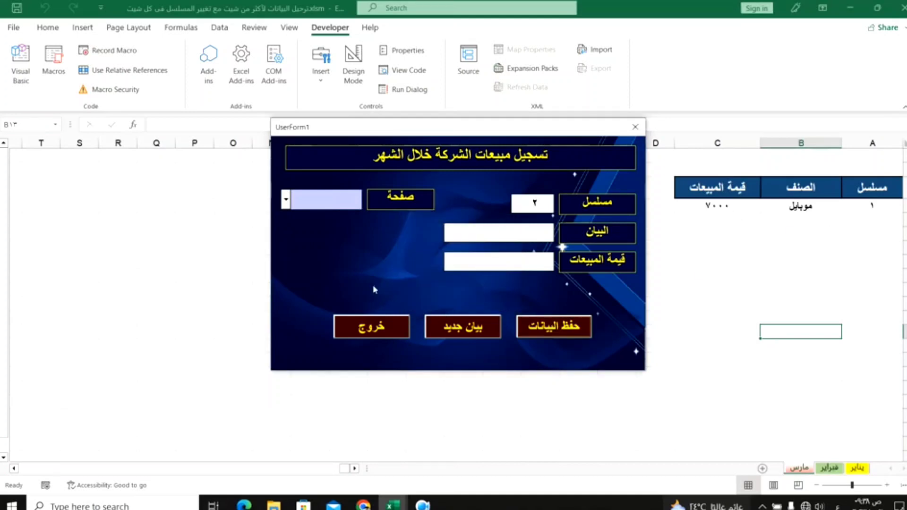
click(286, 199)
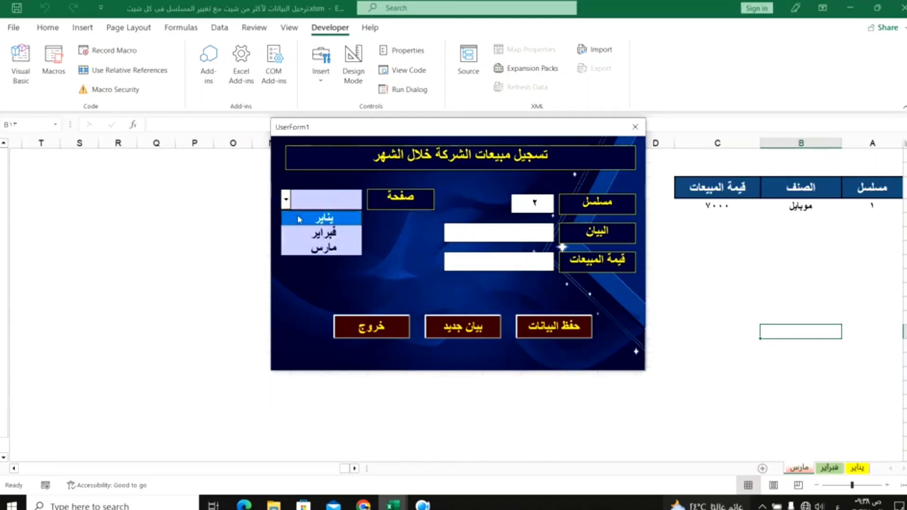
click(296, 216)
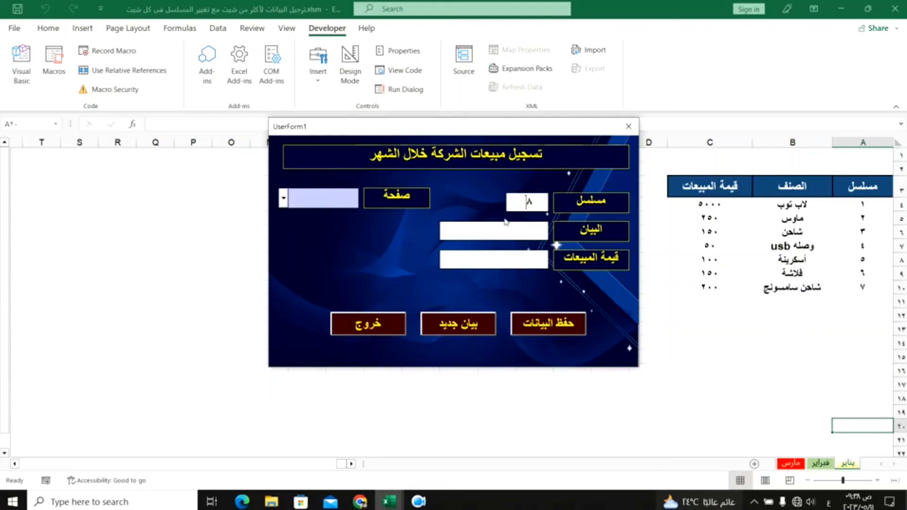
Check the serials on فبراير and مارس, then close the form with خروج and return to VBA
click(283, 199)
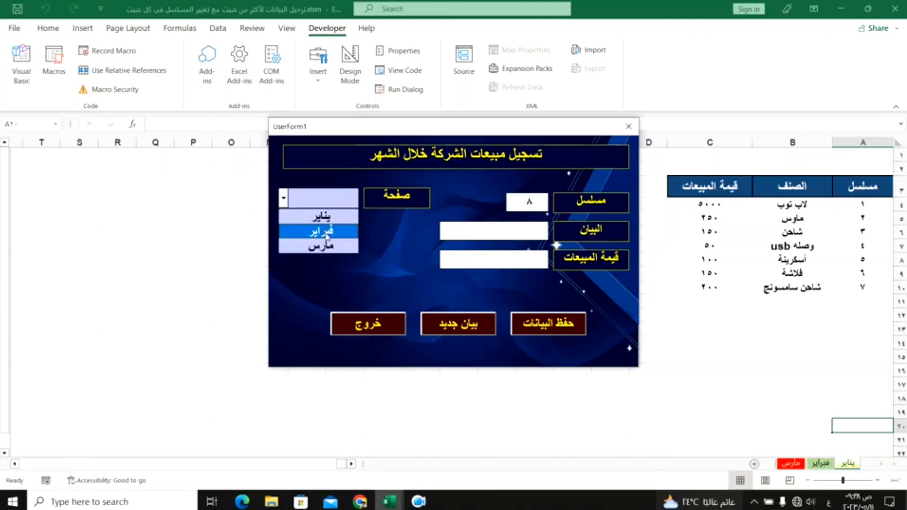
click(327, 232)
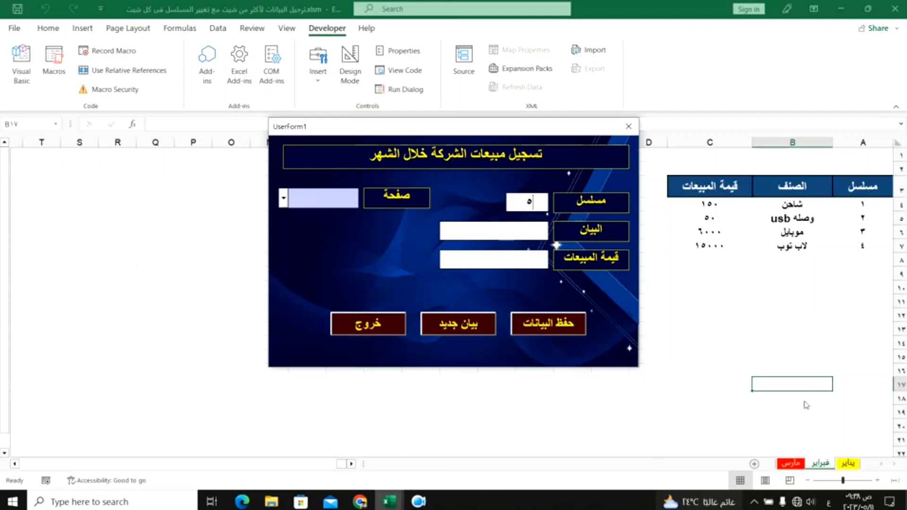
click(516, 202)
click(282, 200)
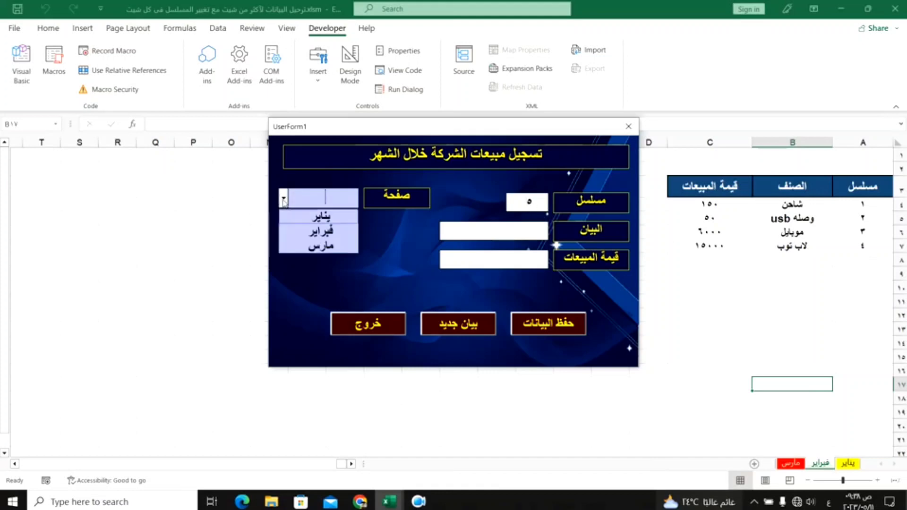
click(312, 246)
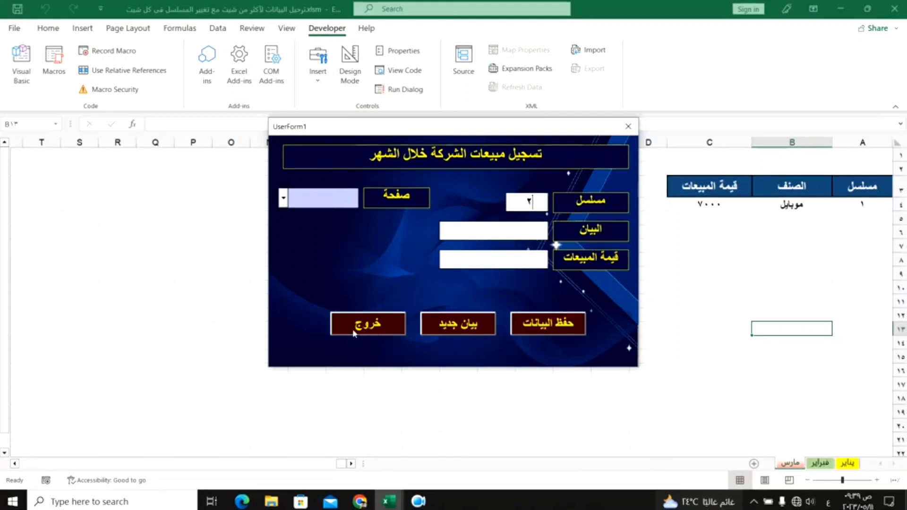
click(628, 126)
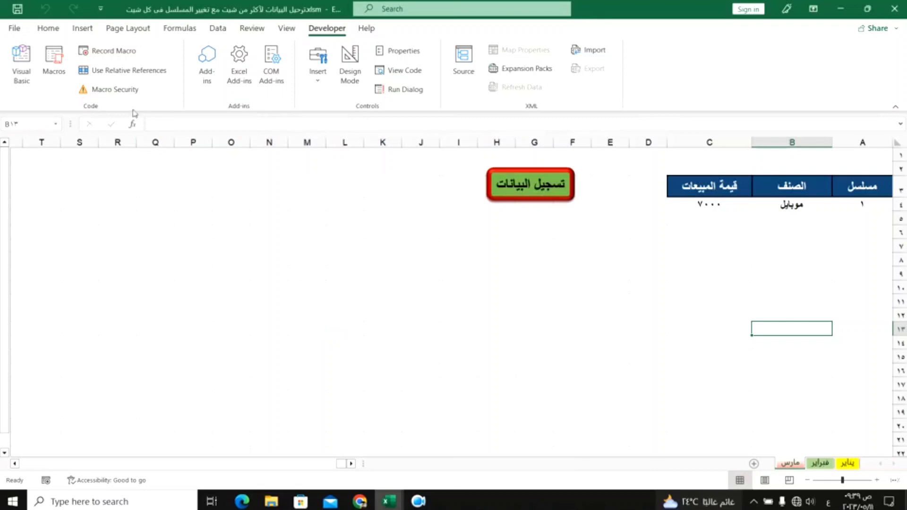
click(21, 61)
Open CommandButton2_Click and add an Unload Me line
double_click(363, 265)
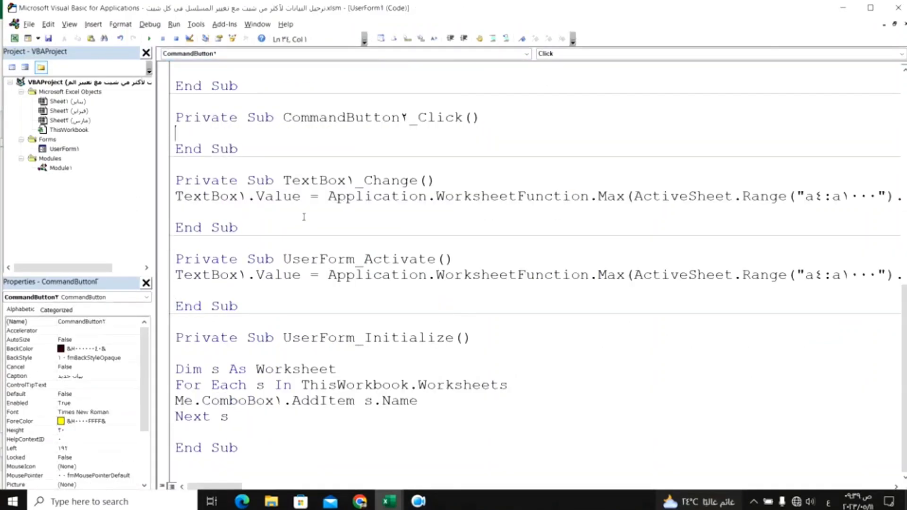
key(ctrl+space)
text(عي)
key(BackSpace)
key(BackSpace)
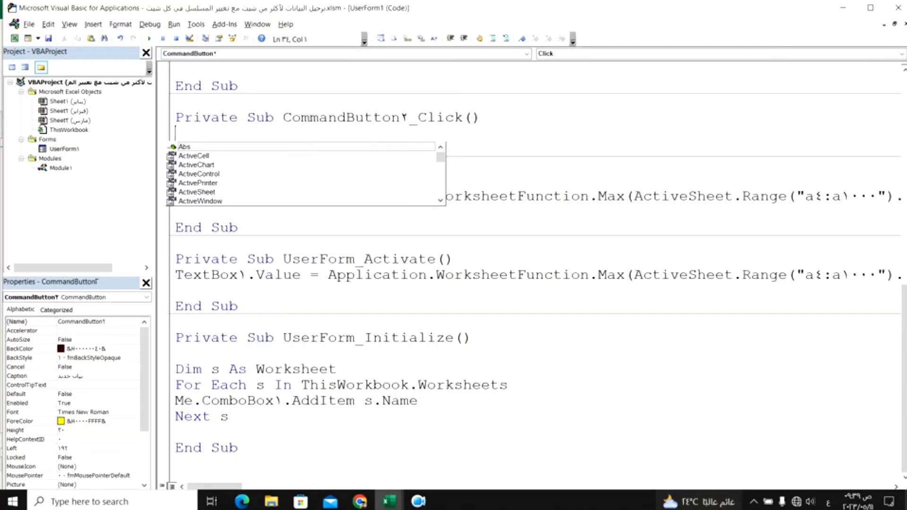
key(alt+shift)
text(un)
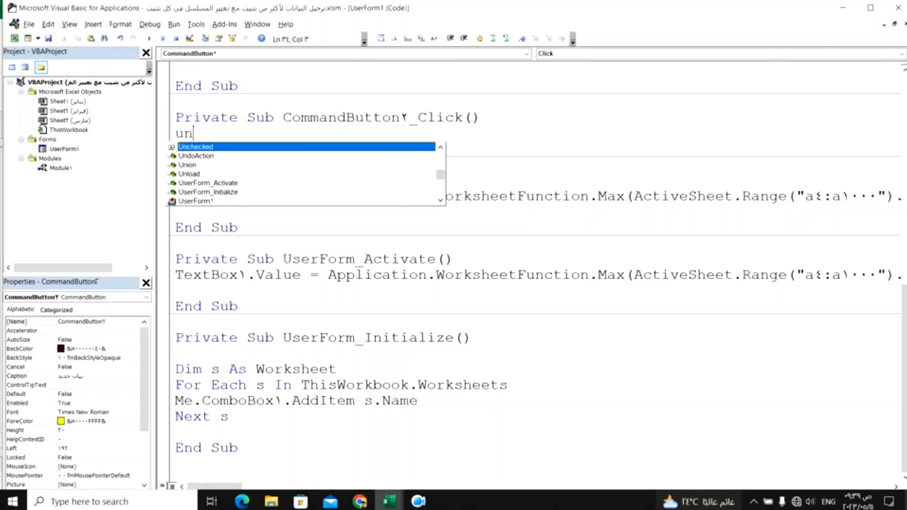
key(Down)
key(Down)
key(Down)
key(Tab)
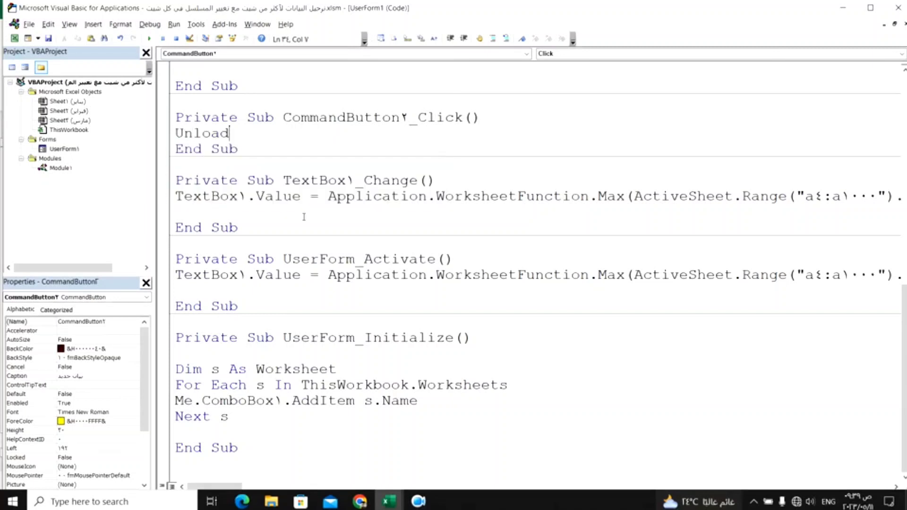
text(me)
key(Return)
Add UserForm1.Show below Unload Me so the button reloads the form
key(ctrl+space)
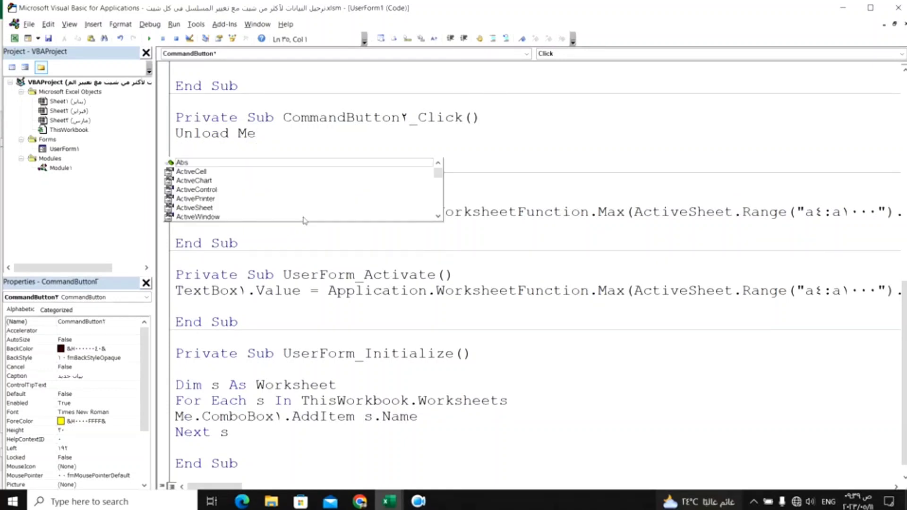
text(us)
key(Down)
key(Down)
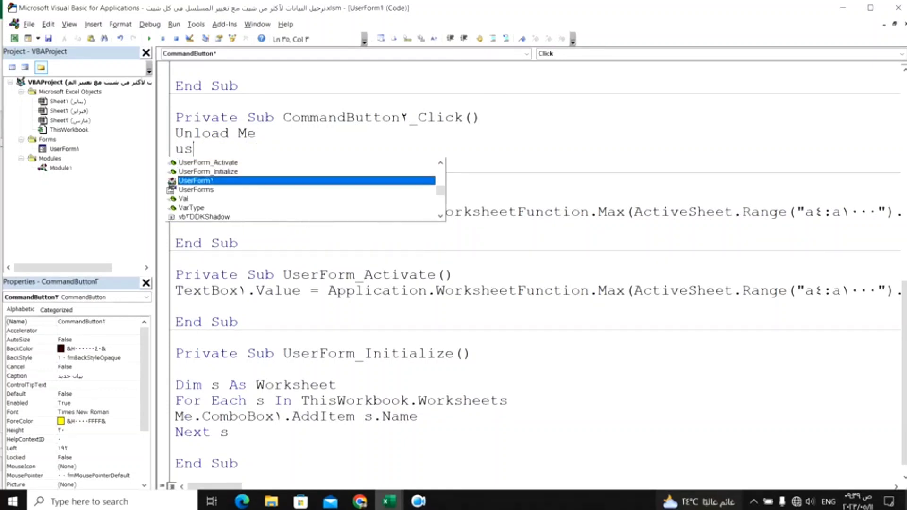
key(Tab)
text(.sh)
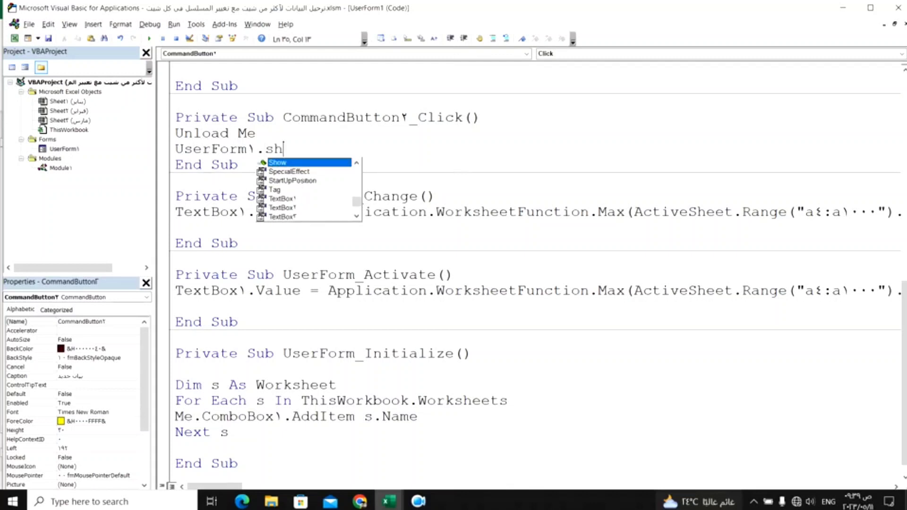
key(Tab)
key(Return)
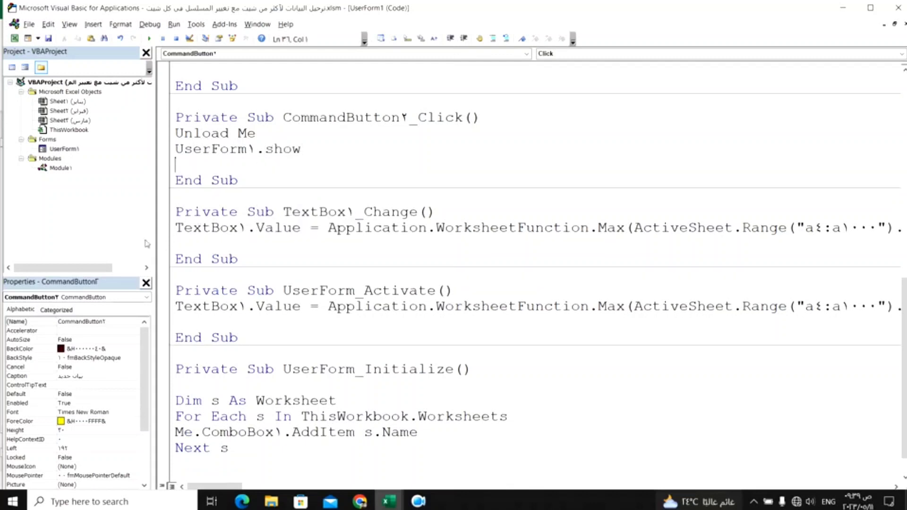
Run the sales form and enter test text in the البيان description field
click(149, 39)
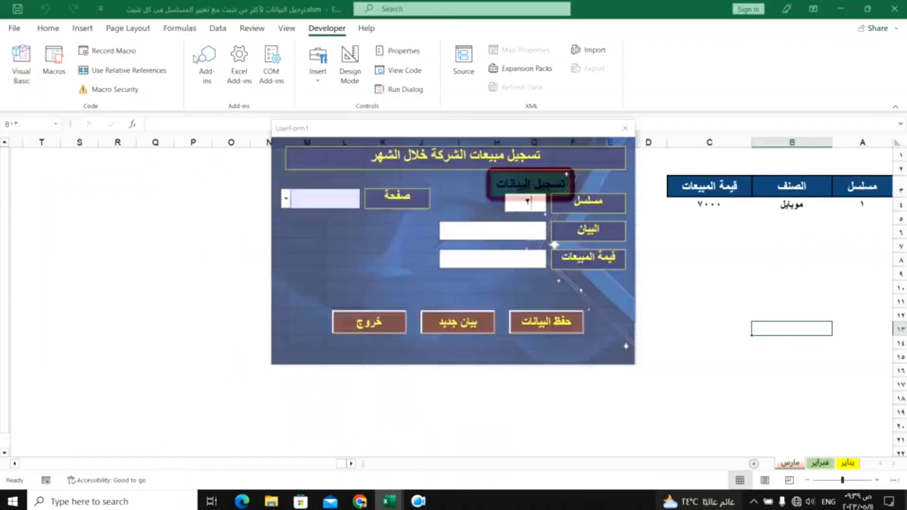
text(ghjh)
click(514, 259)
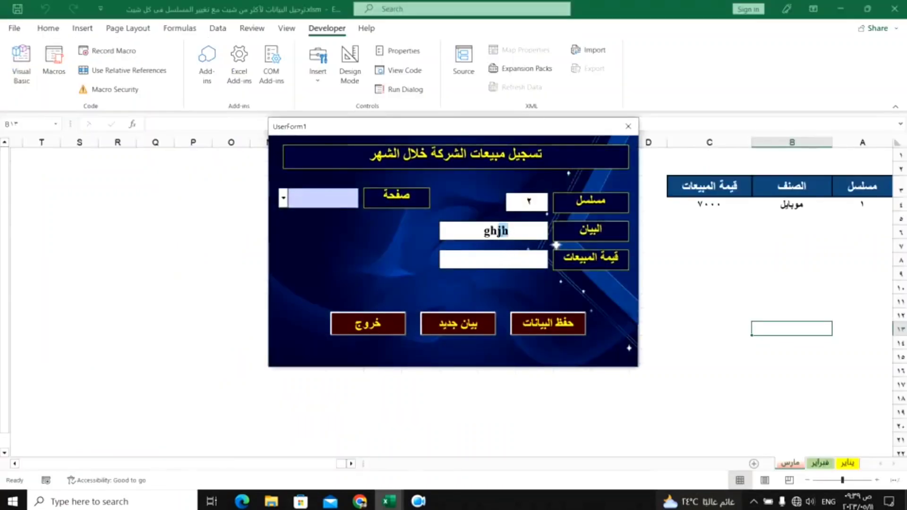
drag(513, 239, 459, 239)
key(BackSpace)
text(ghgd)
Test the حفظ البيانات and خروج buttons, then close the running form
click(478, 323)
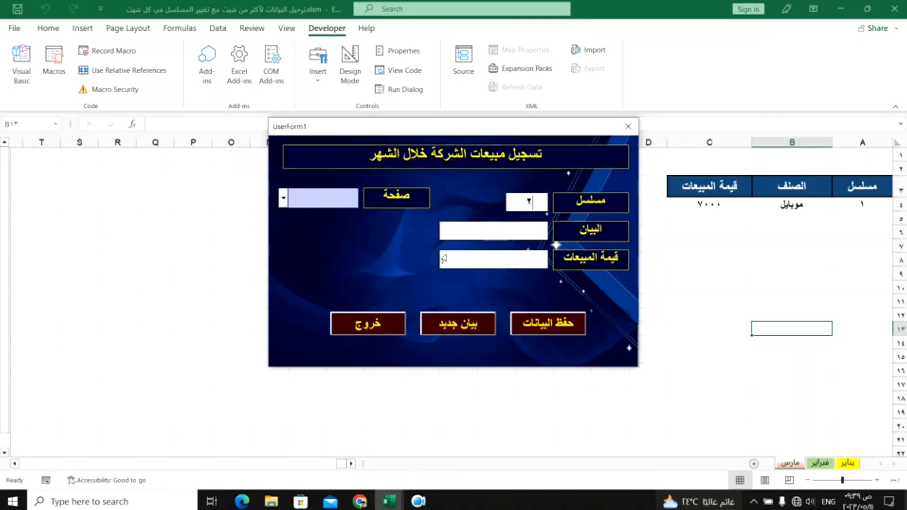
click(368, 326)
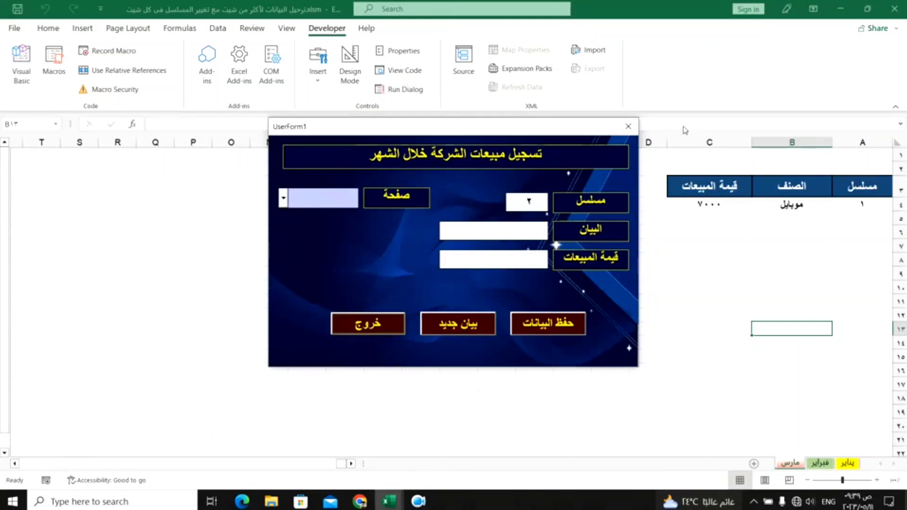
click(628, 126)
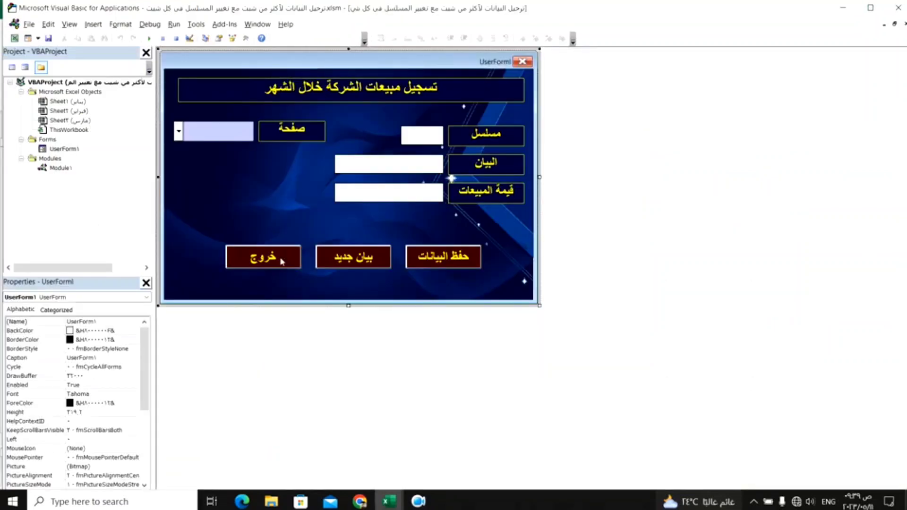
Write Unload Me in the exit button's CommandButton3_Click routine
double_click(281, 262)
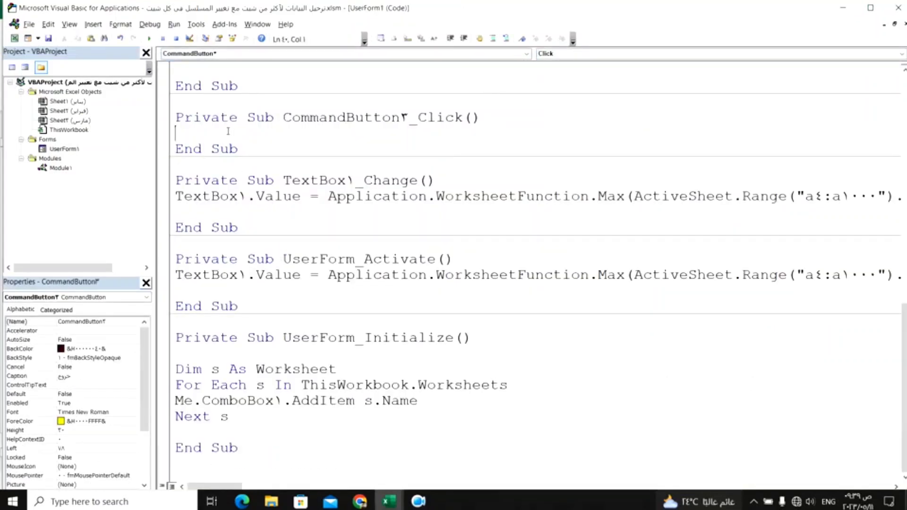
key(ctrl+space)
text(un)
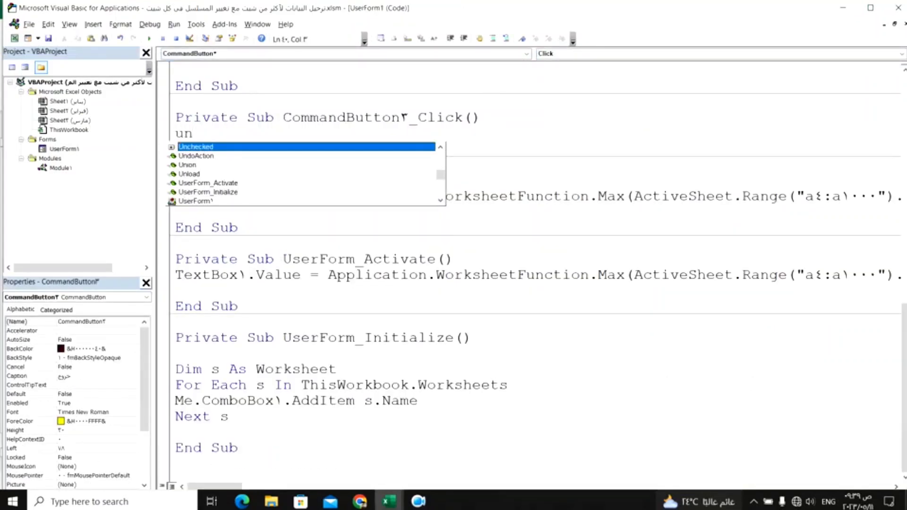
key(Down)
key(Down)
key(Down)
key(Tab)
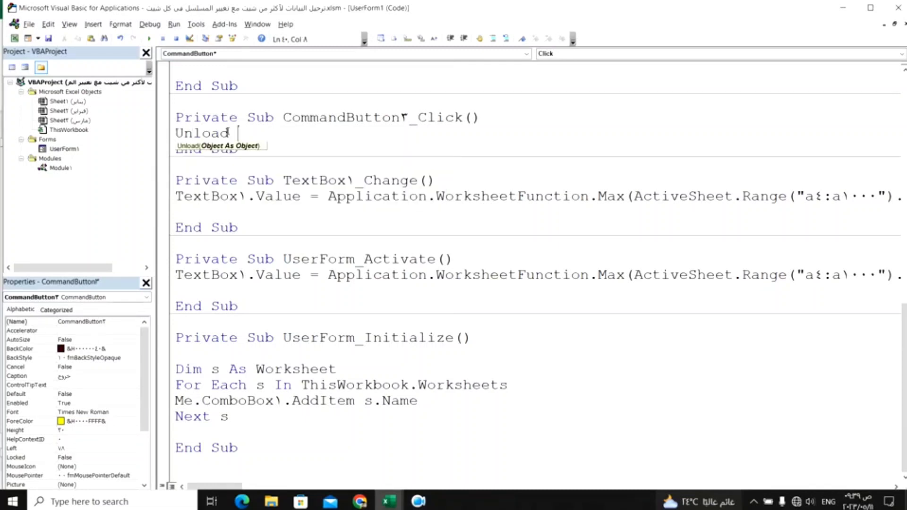
text(Me)
key(Return)
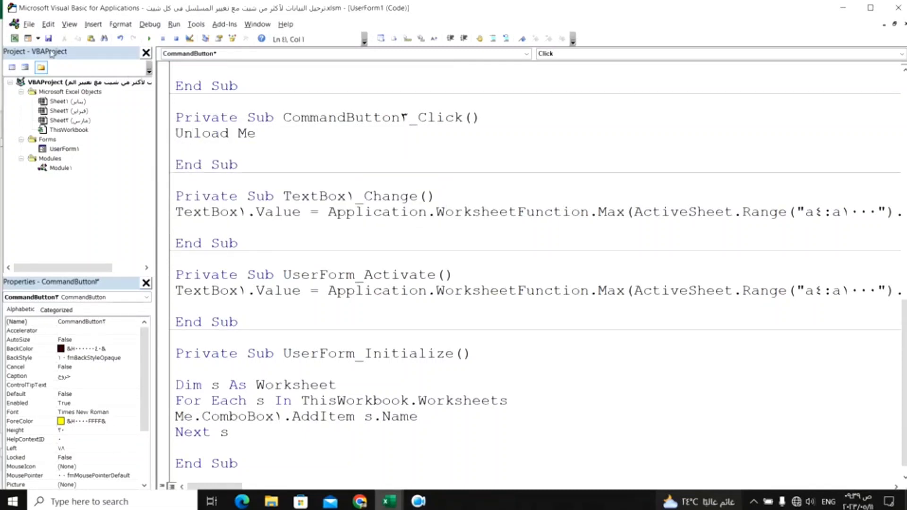
click(898, 9)
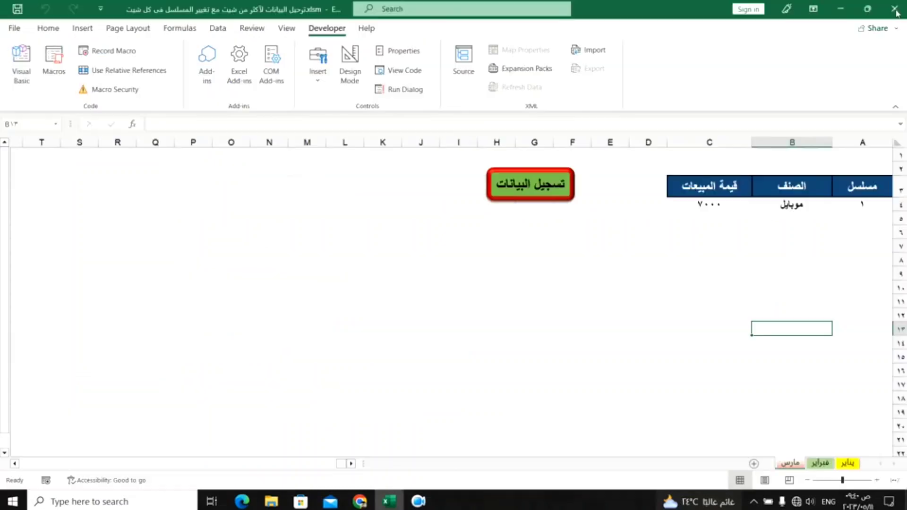
click(517, 273)
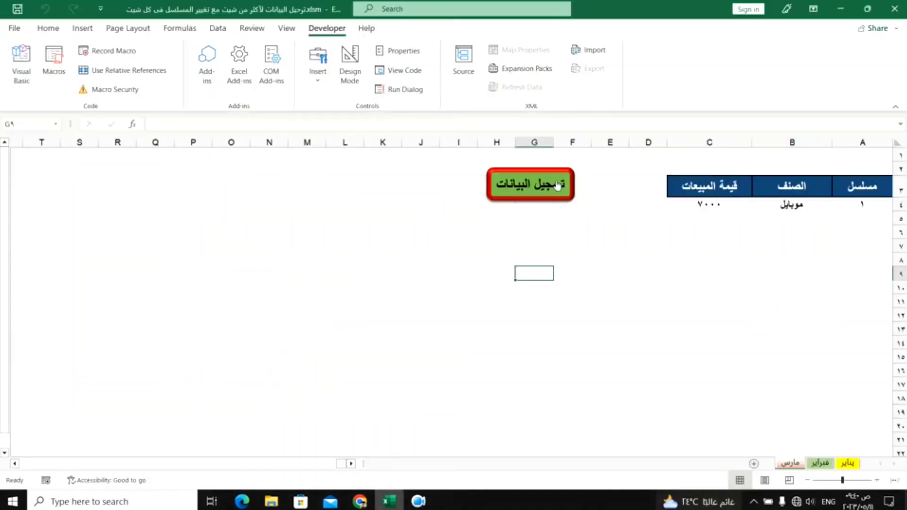
click(557, 185)
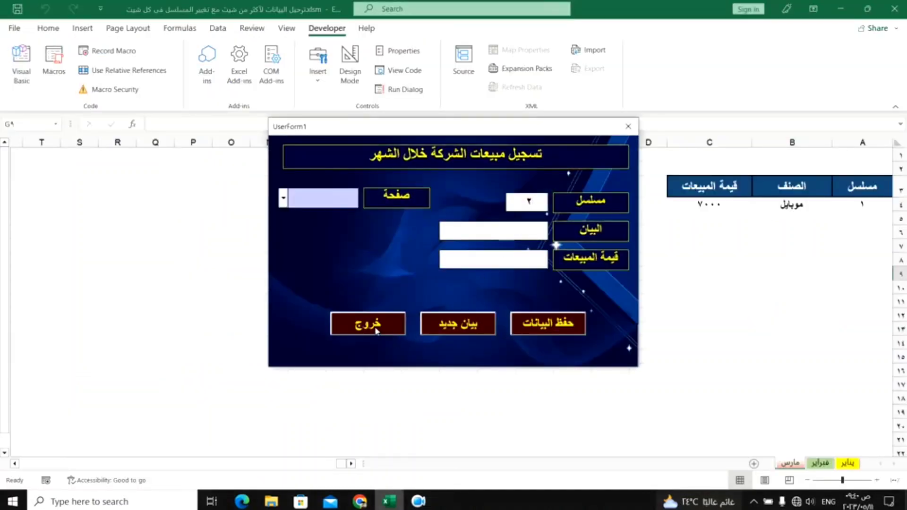
click(375, 330)
click(543, 184)
click(628, 126)
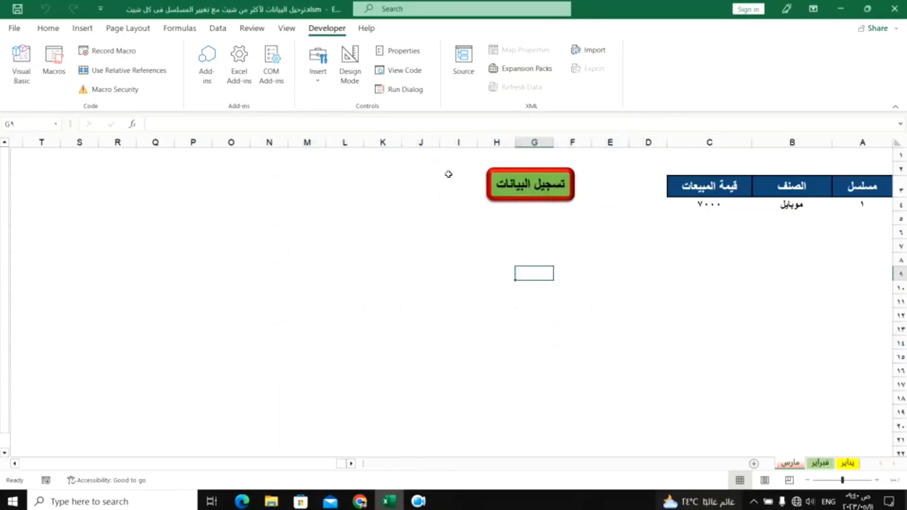
Draw an oval shape to the left of the green تسجيل البيانات button
click(78, 29)
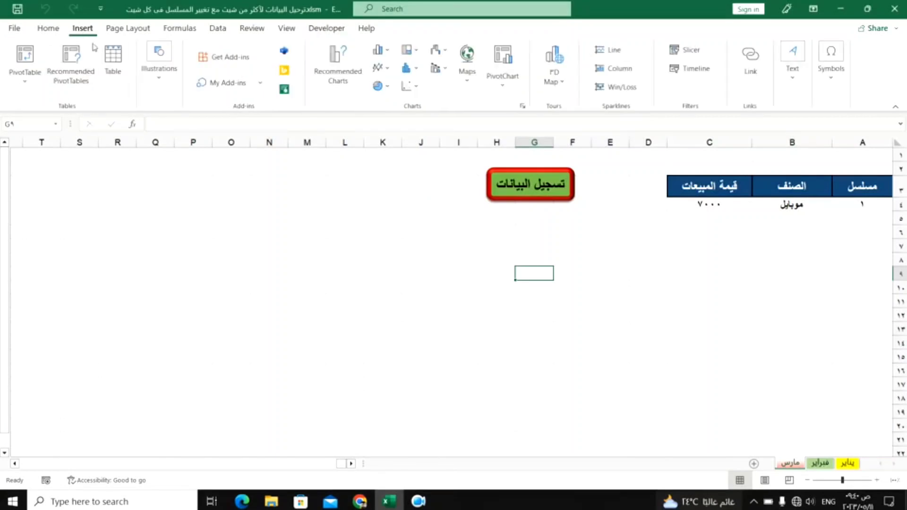
click(160, 83)
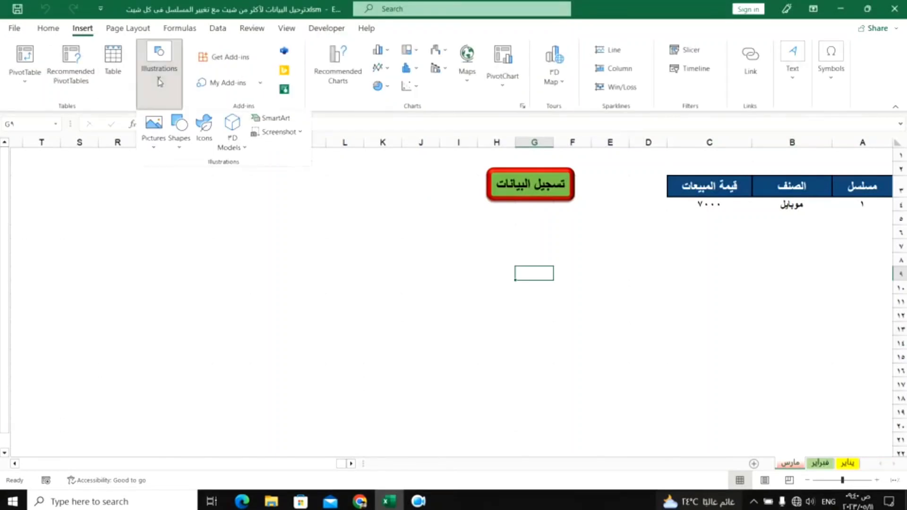
click(179, 137)
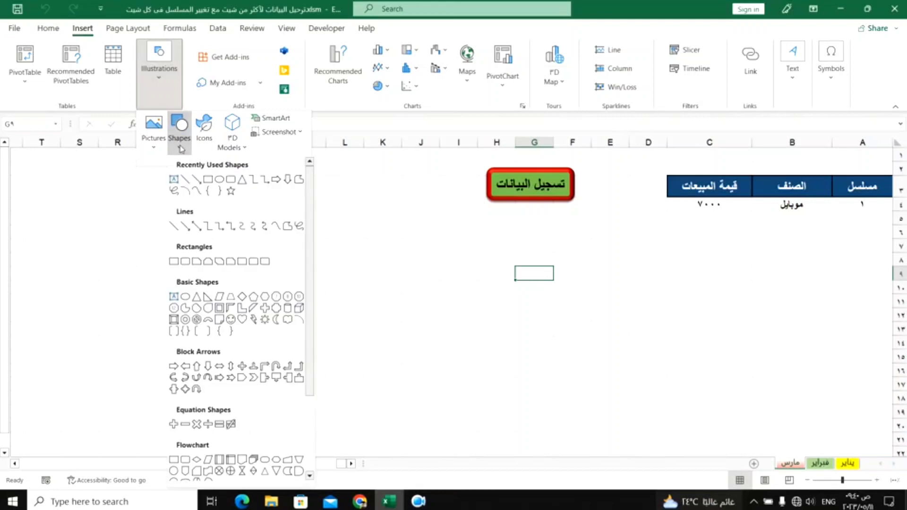
click(220, 181)
drag(405, 172, 341, 203)
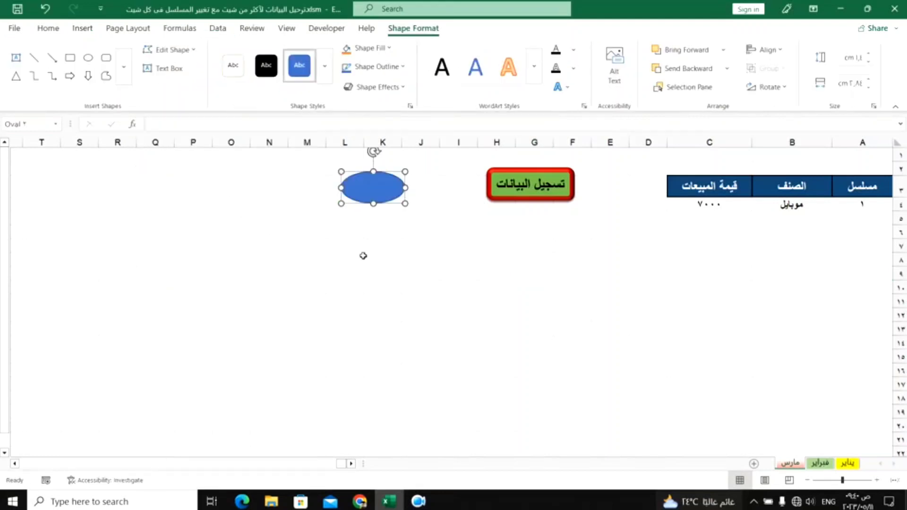
key(Escape)
click(384, 201)
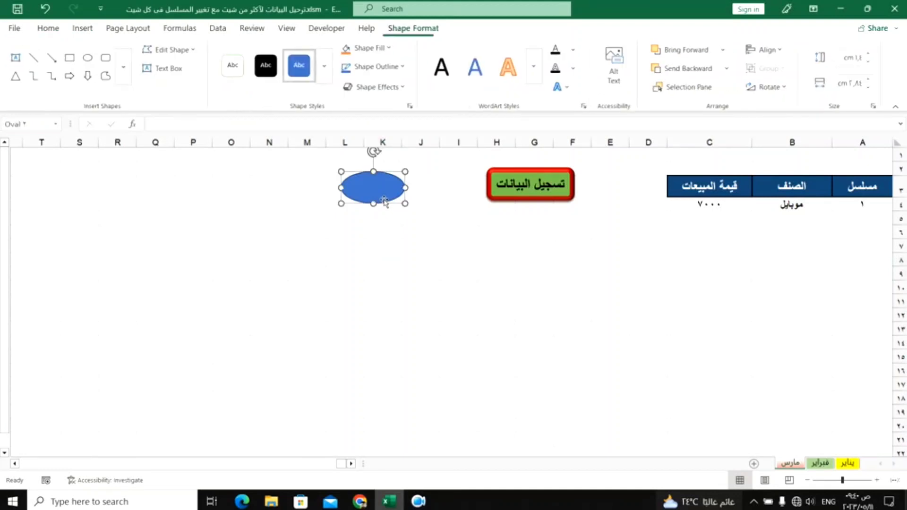
Test the green button by opening and closing the sales form
click(523, 208)
click(628, 134)
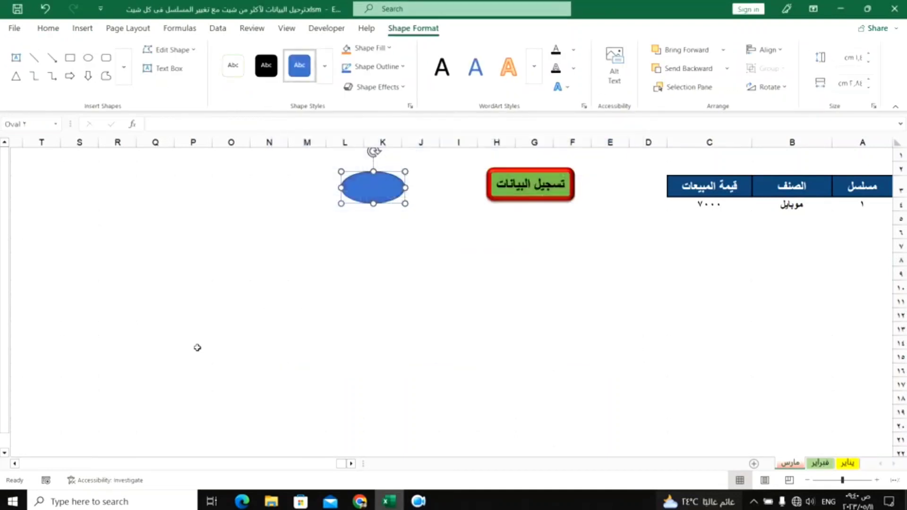
click(322, 33)
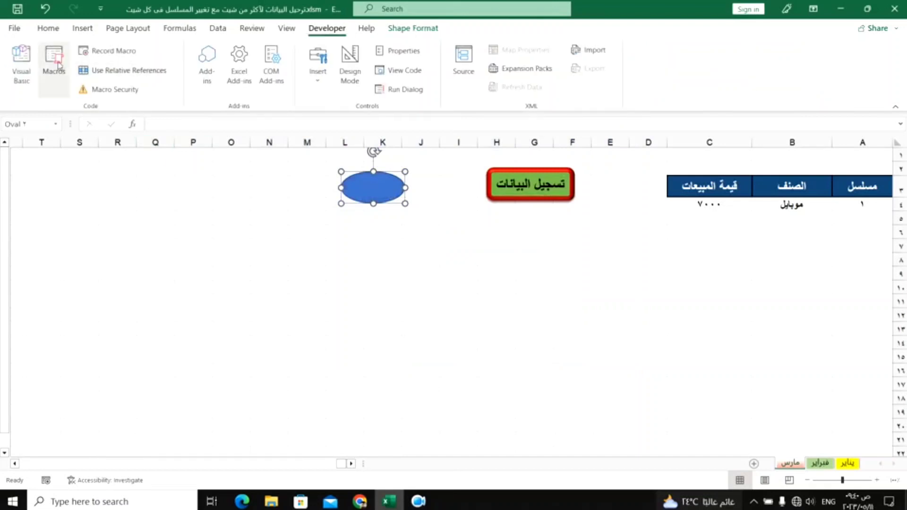
Check that Module1's Sub show() contains UserForm1.show, then return to the worksheet
click(20, 64)
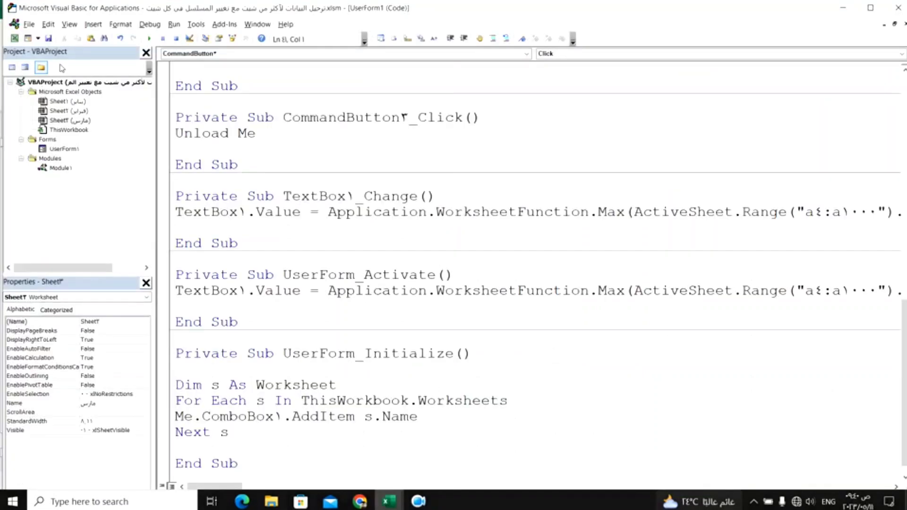
click(94, 24)
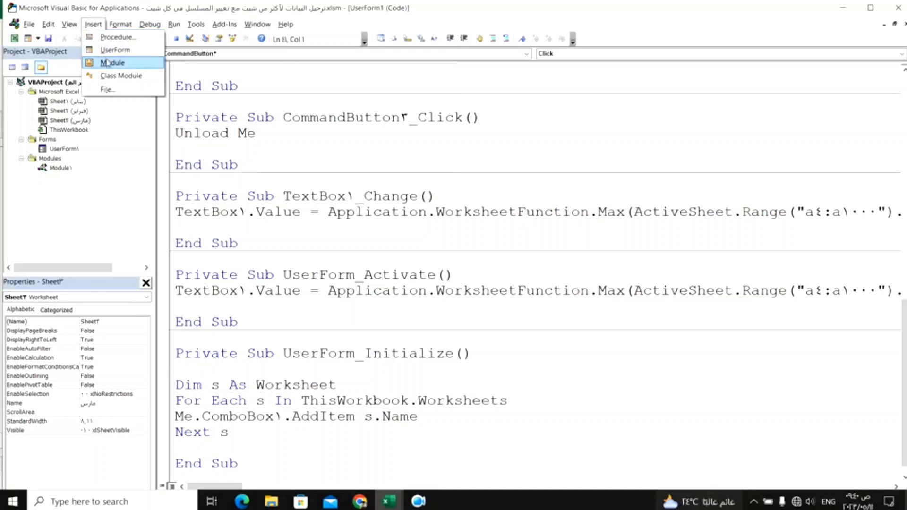
double_click(63, 169)
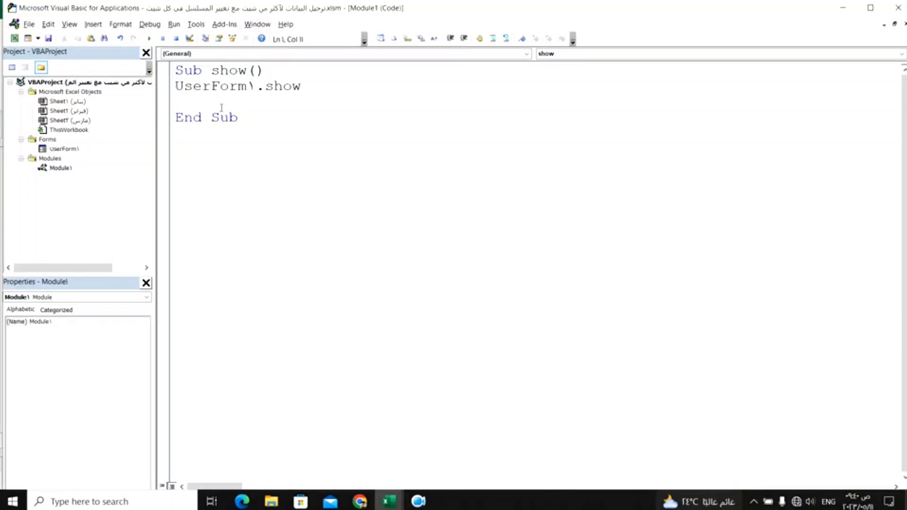
click(15, 38)
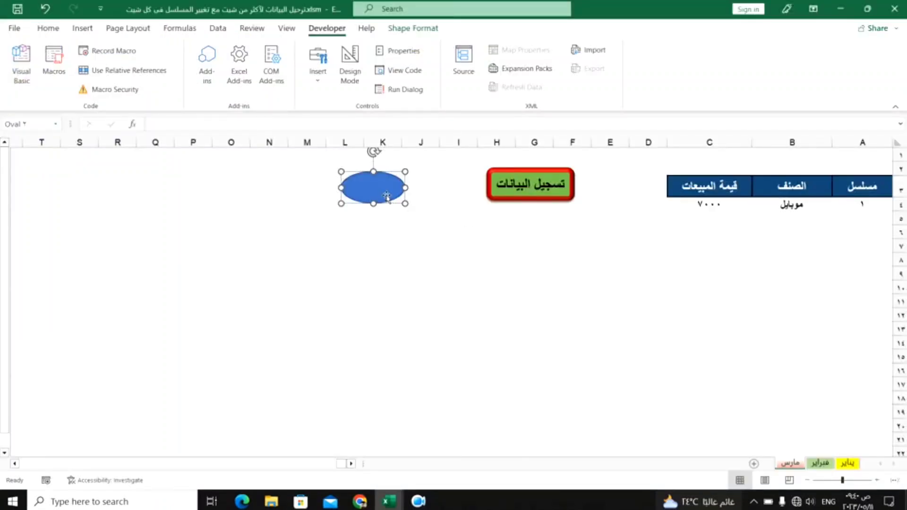
Assign the show macro to the blue oval and deselect it
click(381, 248)
click(381, 249)
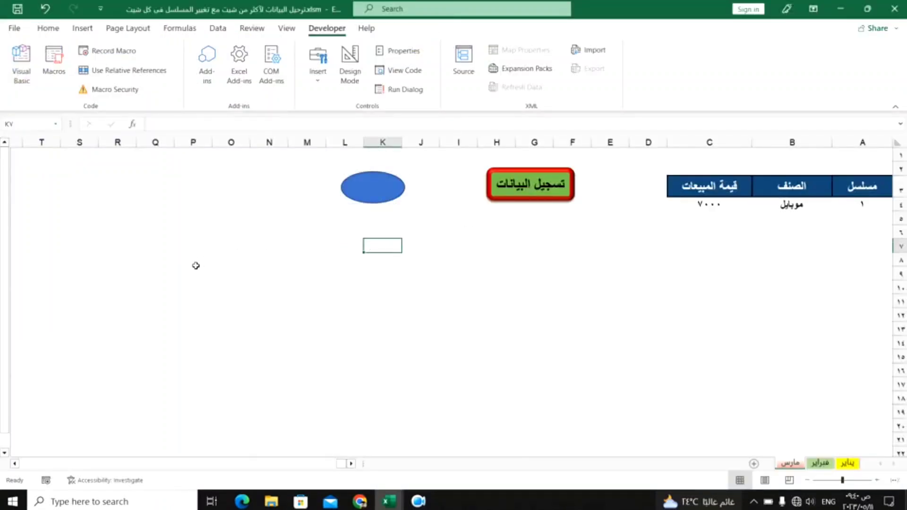
click(386, 202)
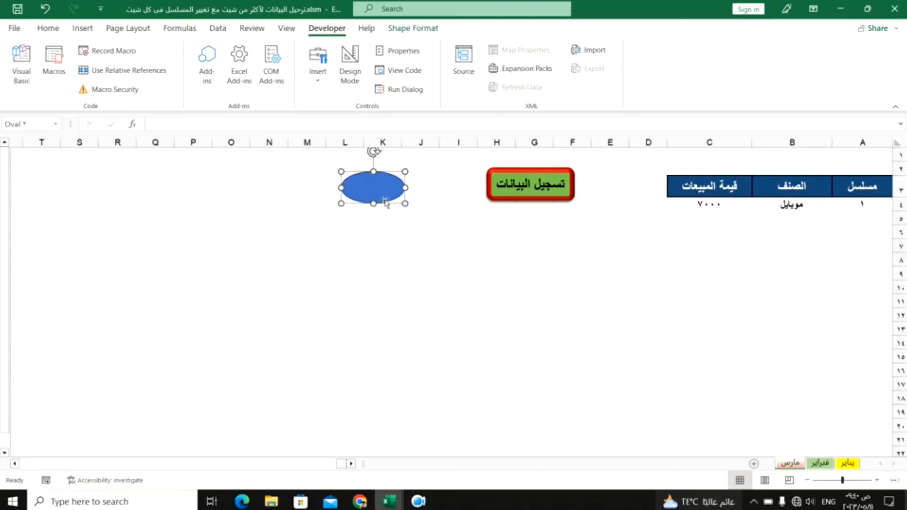
right_click(386, 199)
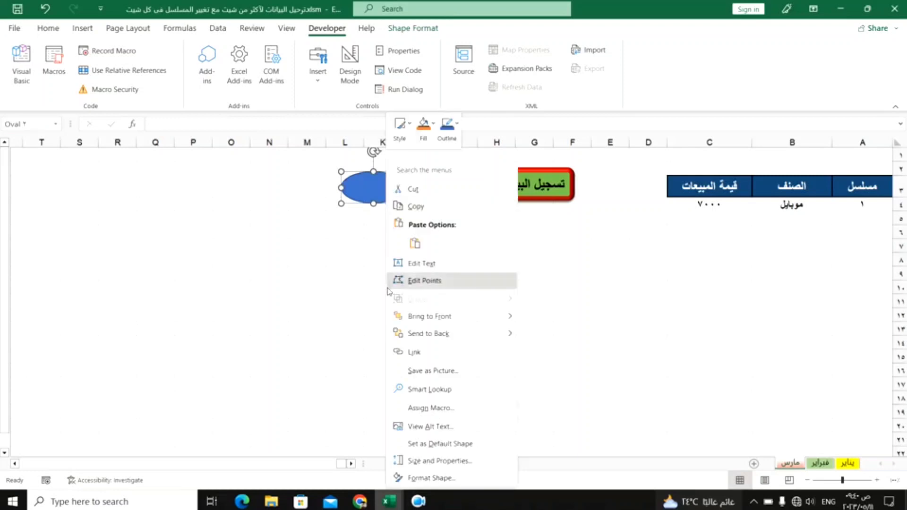
click(427, 409)
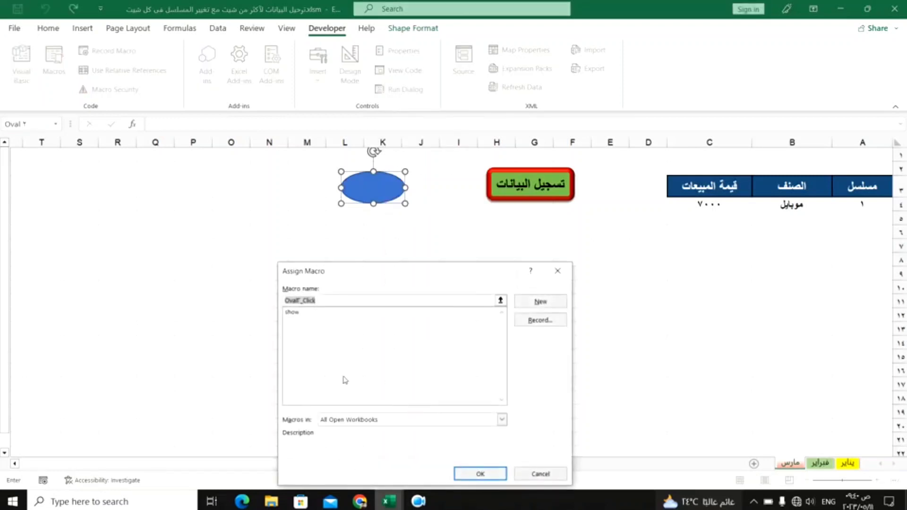
click(297, 314)
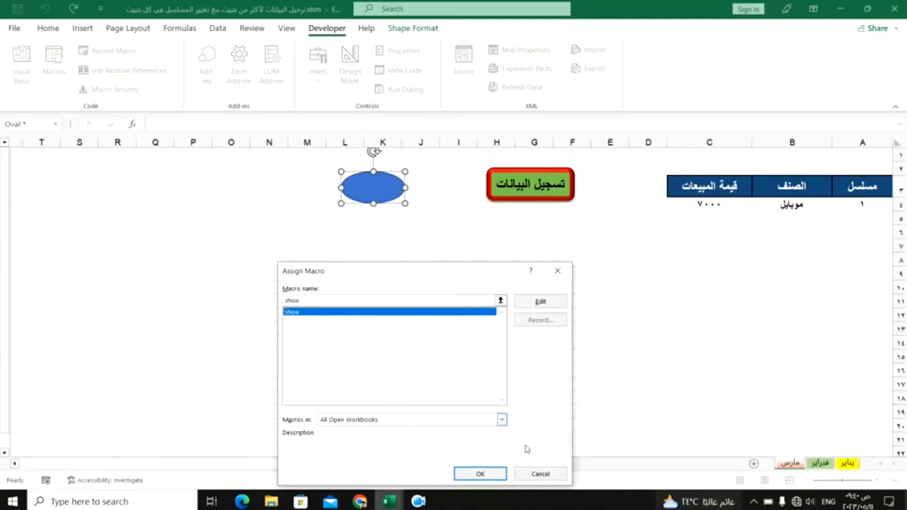
click(479, 473)
click(466, 400)
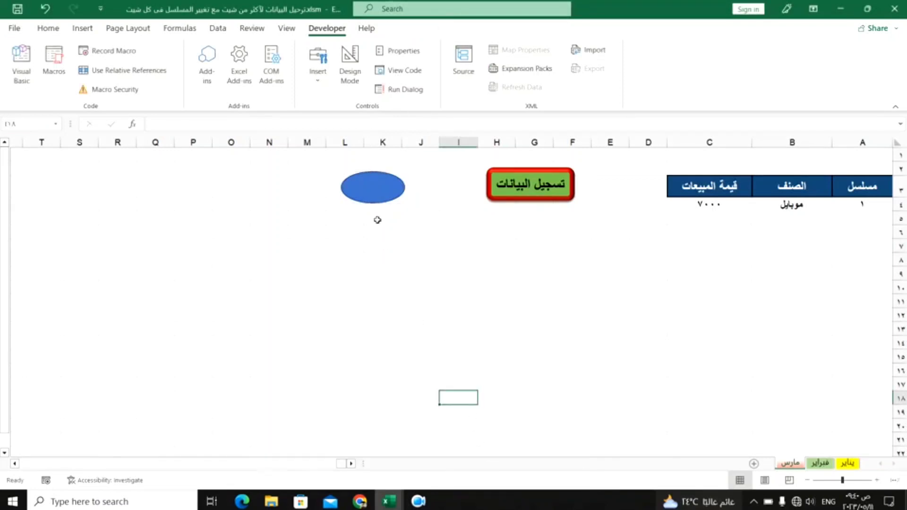